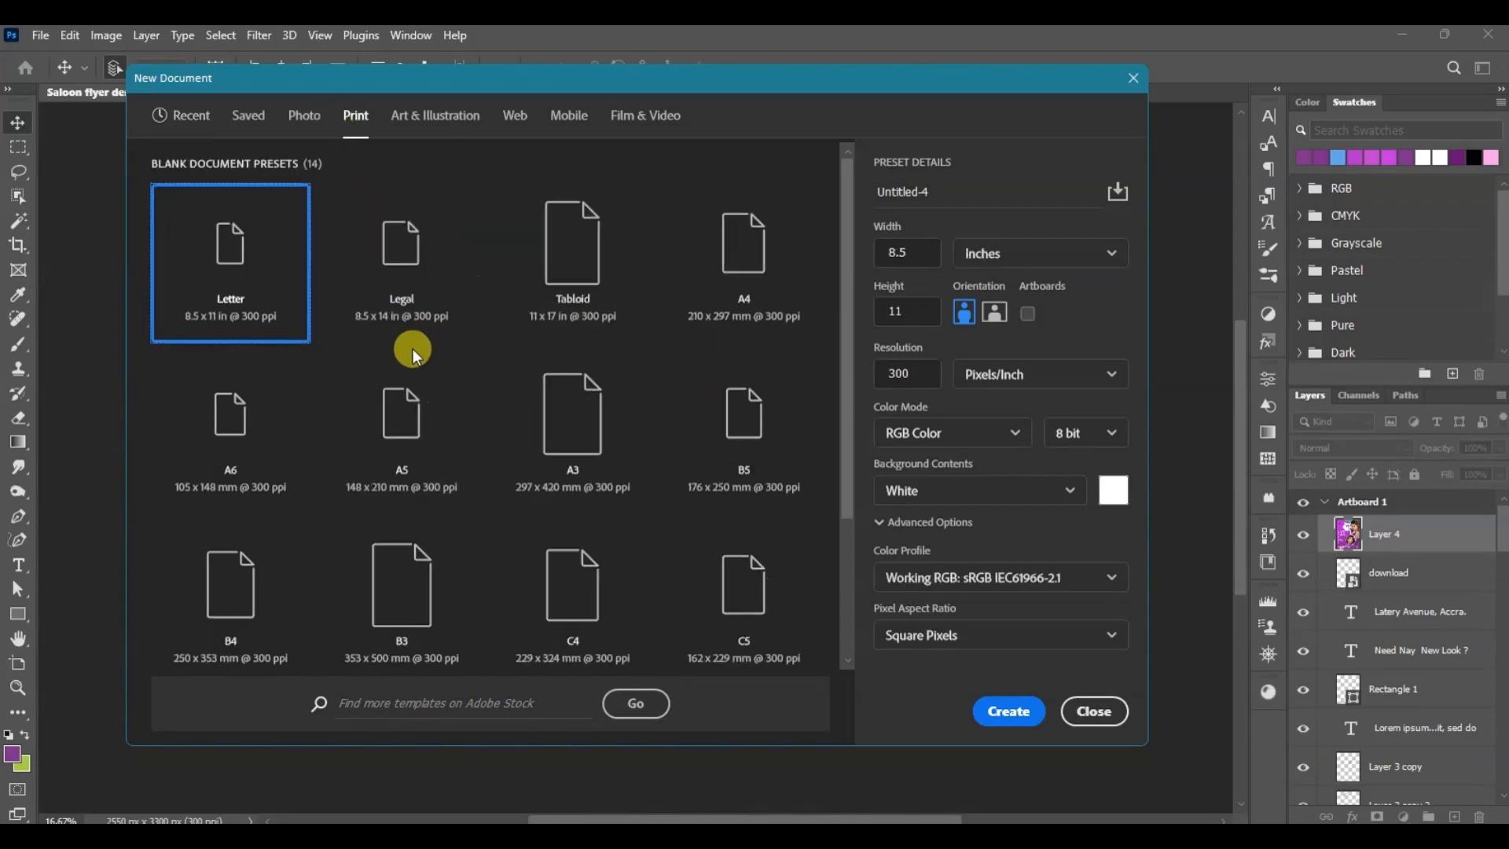
Create a portrait print document from the A4 preset at 210 x 297 mm and 300 ppi, with artboards enabled.
left_click(753, 297)
left_click(1028, 313)
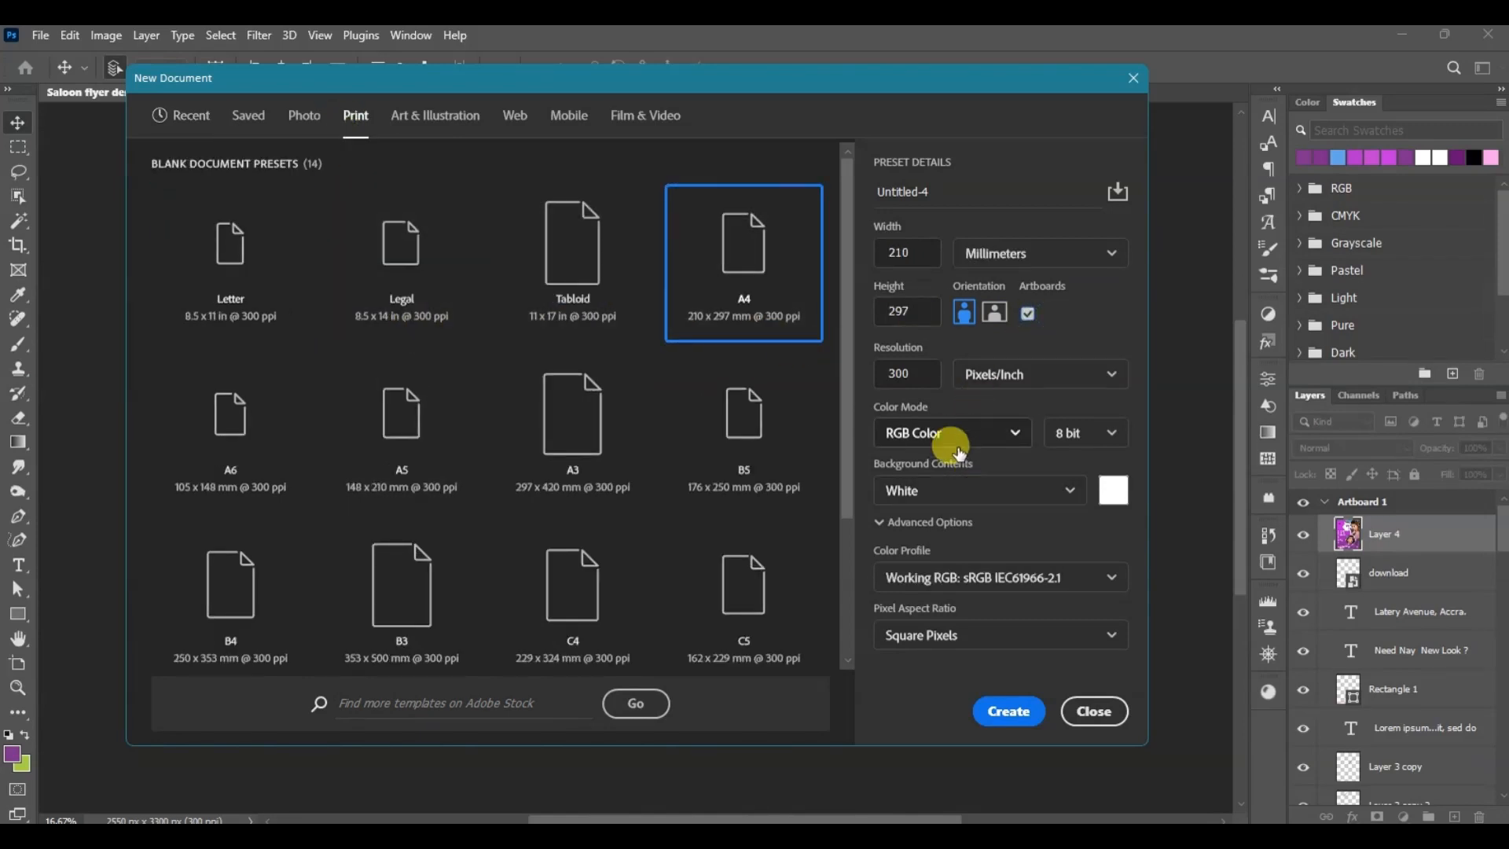
left_click(1006, 712)
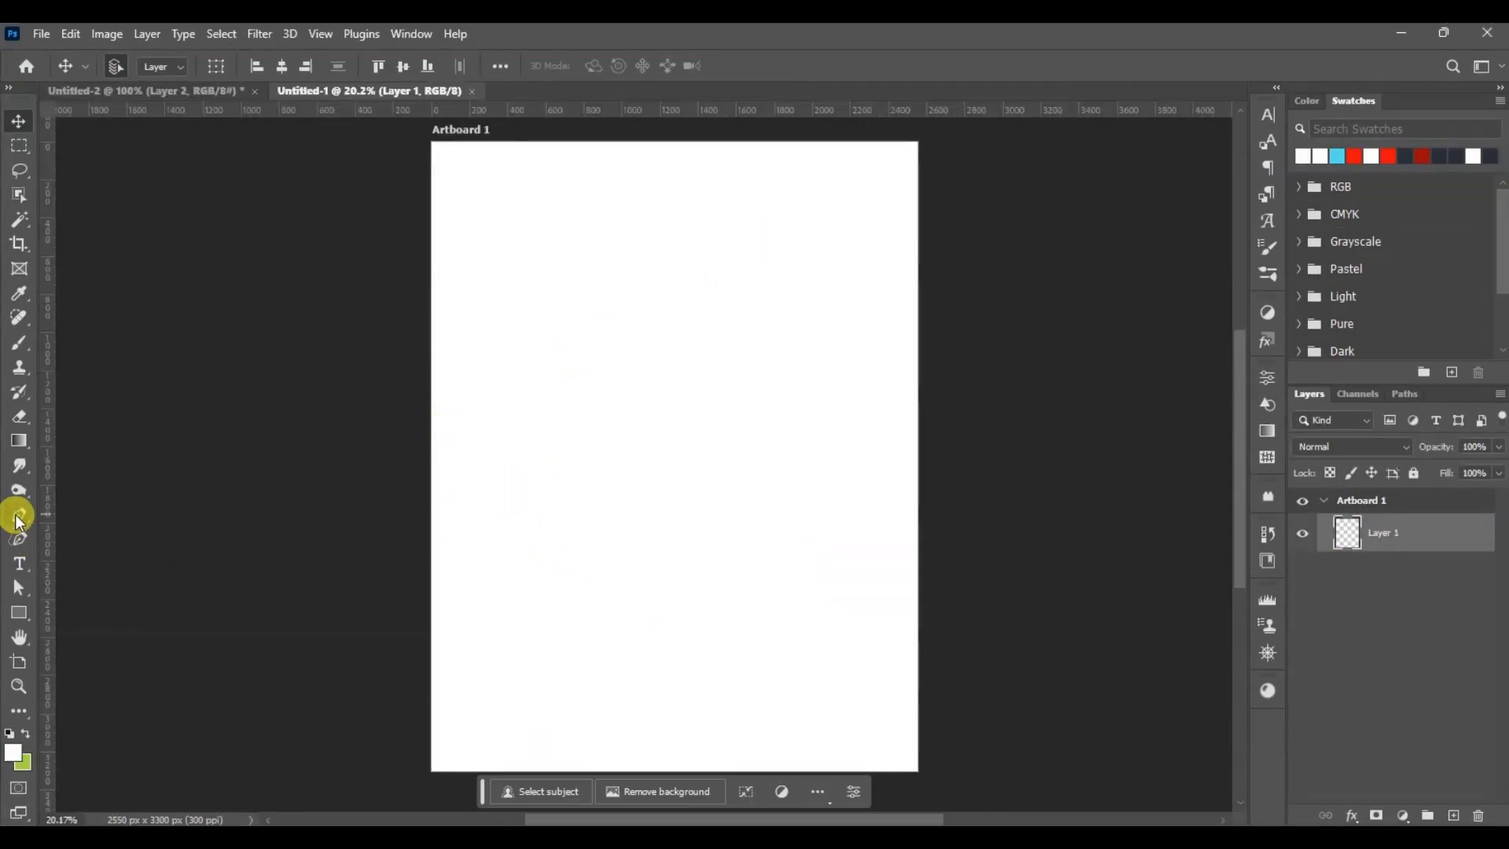
Draw a wavy Pen tool path from the artboard's top edge, curving down through the middle to just past its lower right edge.
left_click_drag(20, 524, 118, 512)
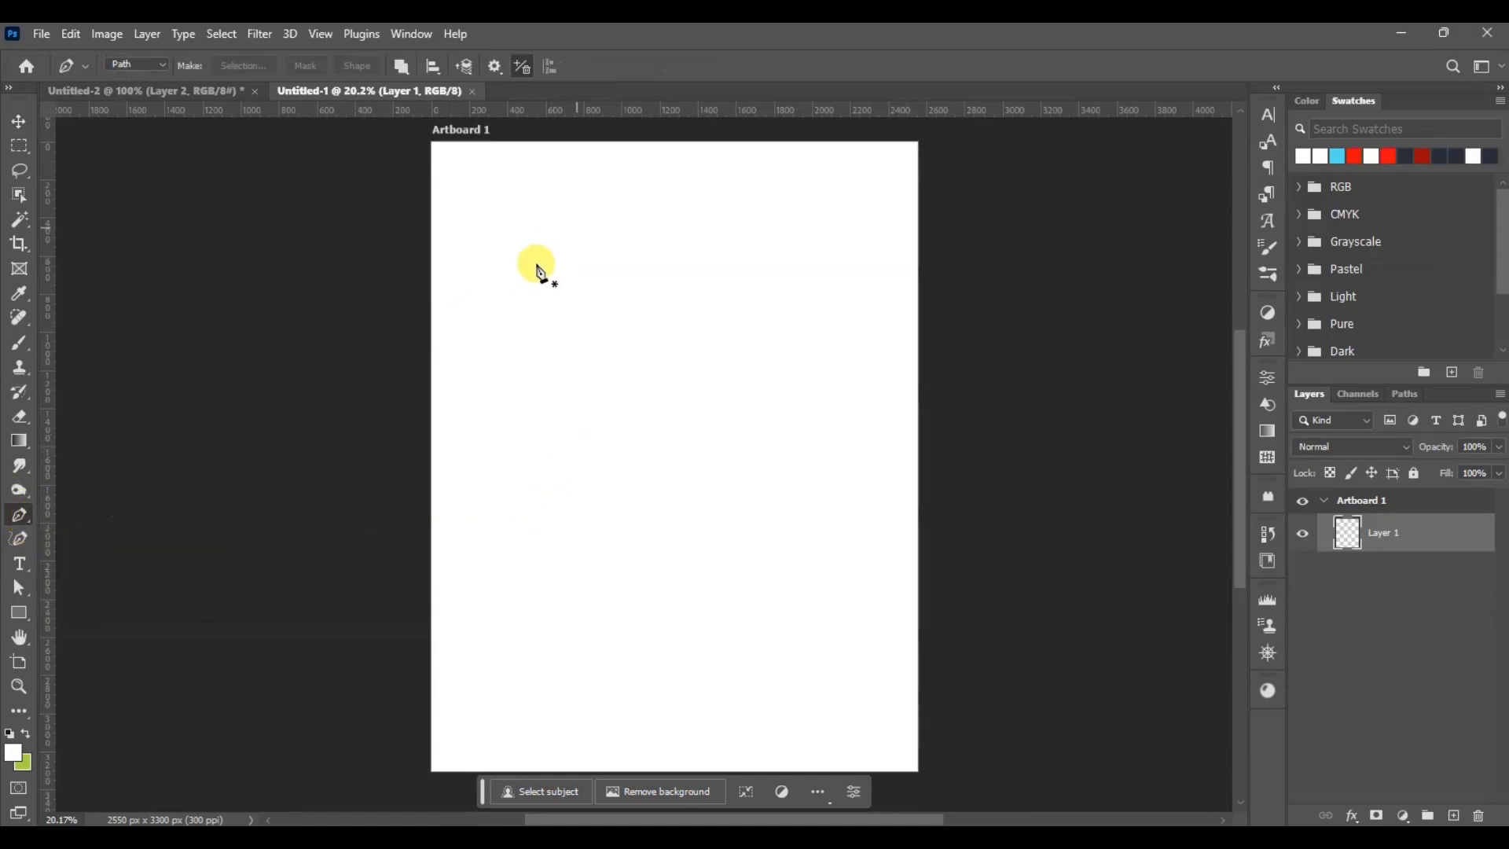
left_click(614, 144)
left_click_drag(665, 322, 771, 411)
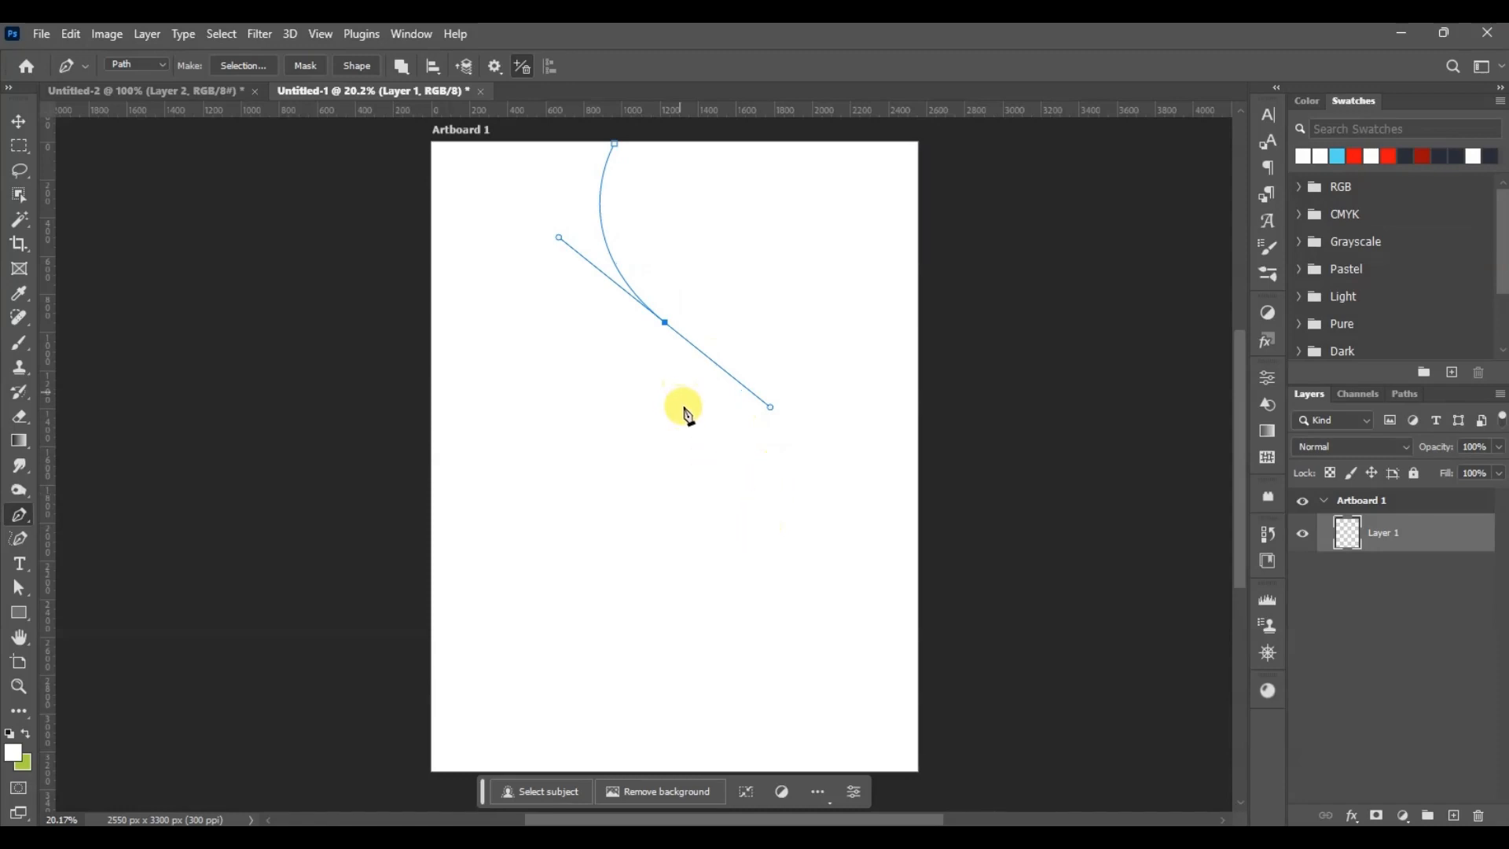
left_click_drag(692, 520, 683, 558)
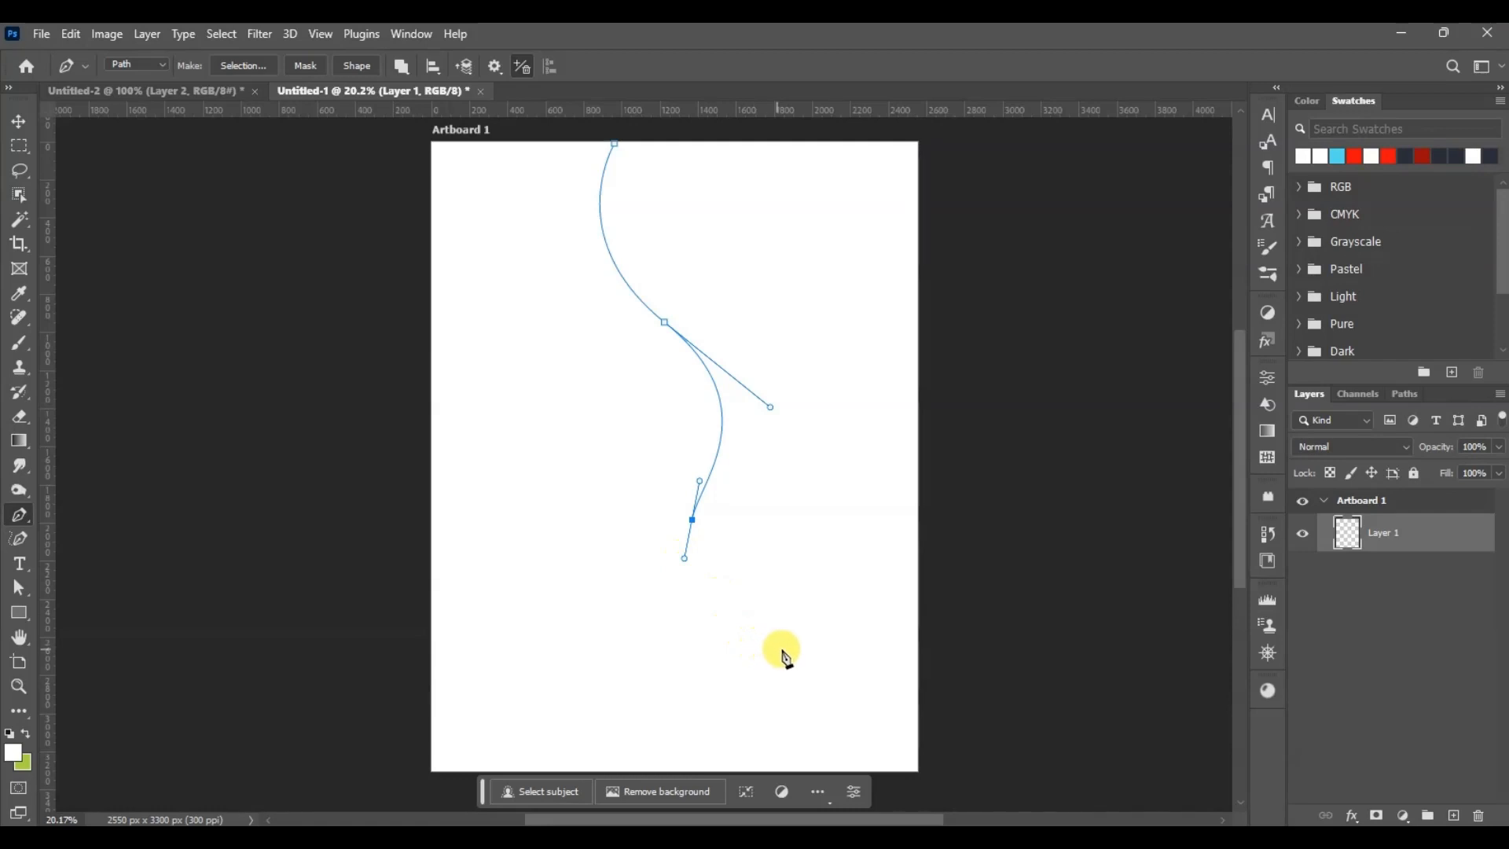
left_click_drag(801, 650, 953, 712)
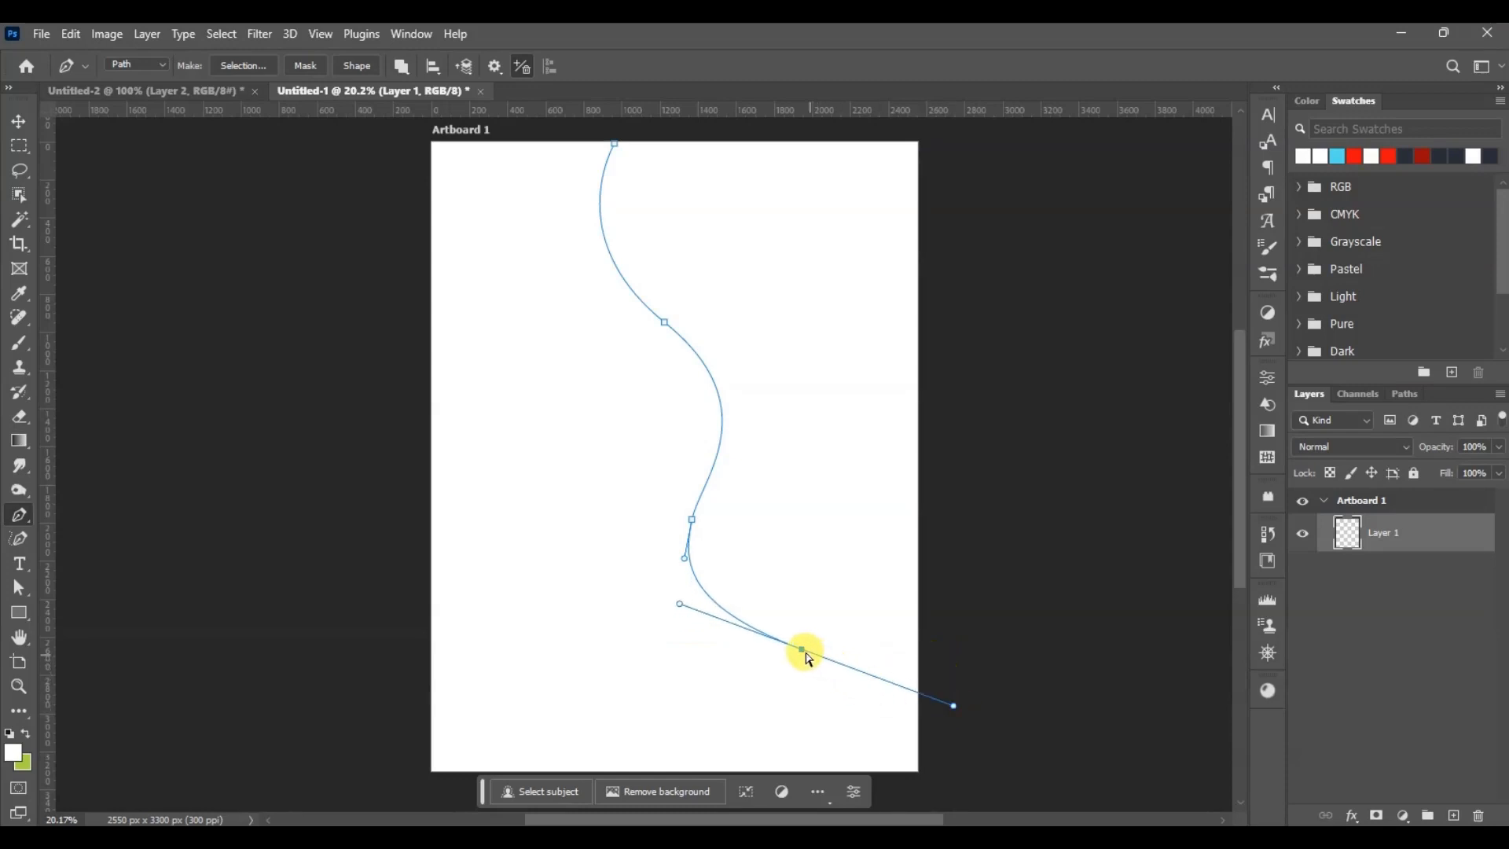
left_click_drag(811, 695, 825, 718)
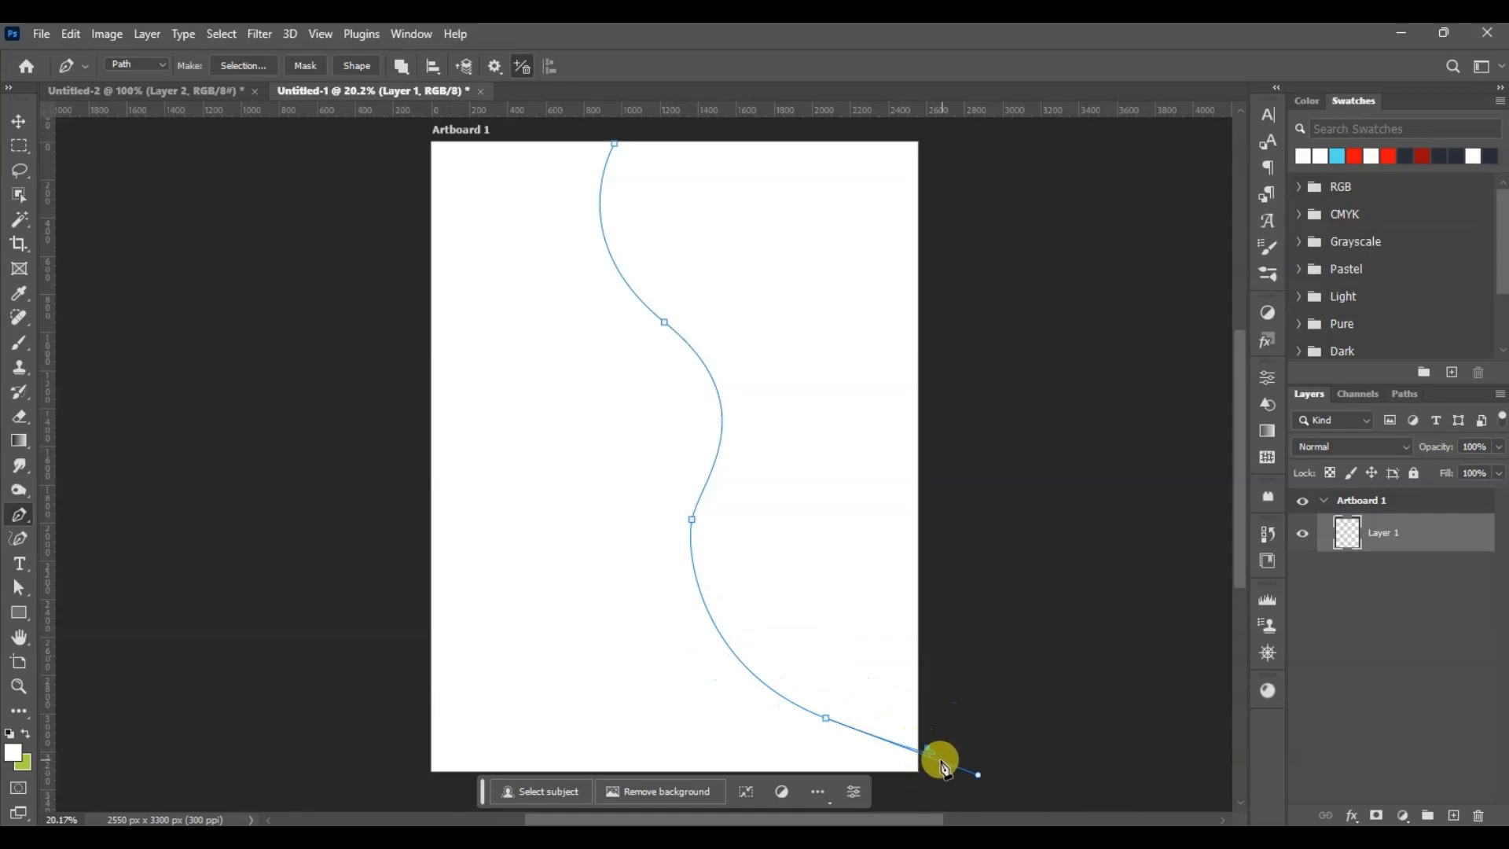
key("ctrl+z")
left_click_drag(980, 778, 937, 754)
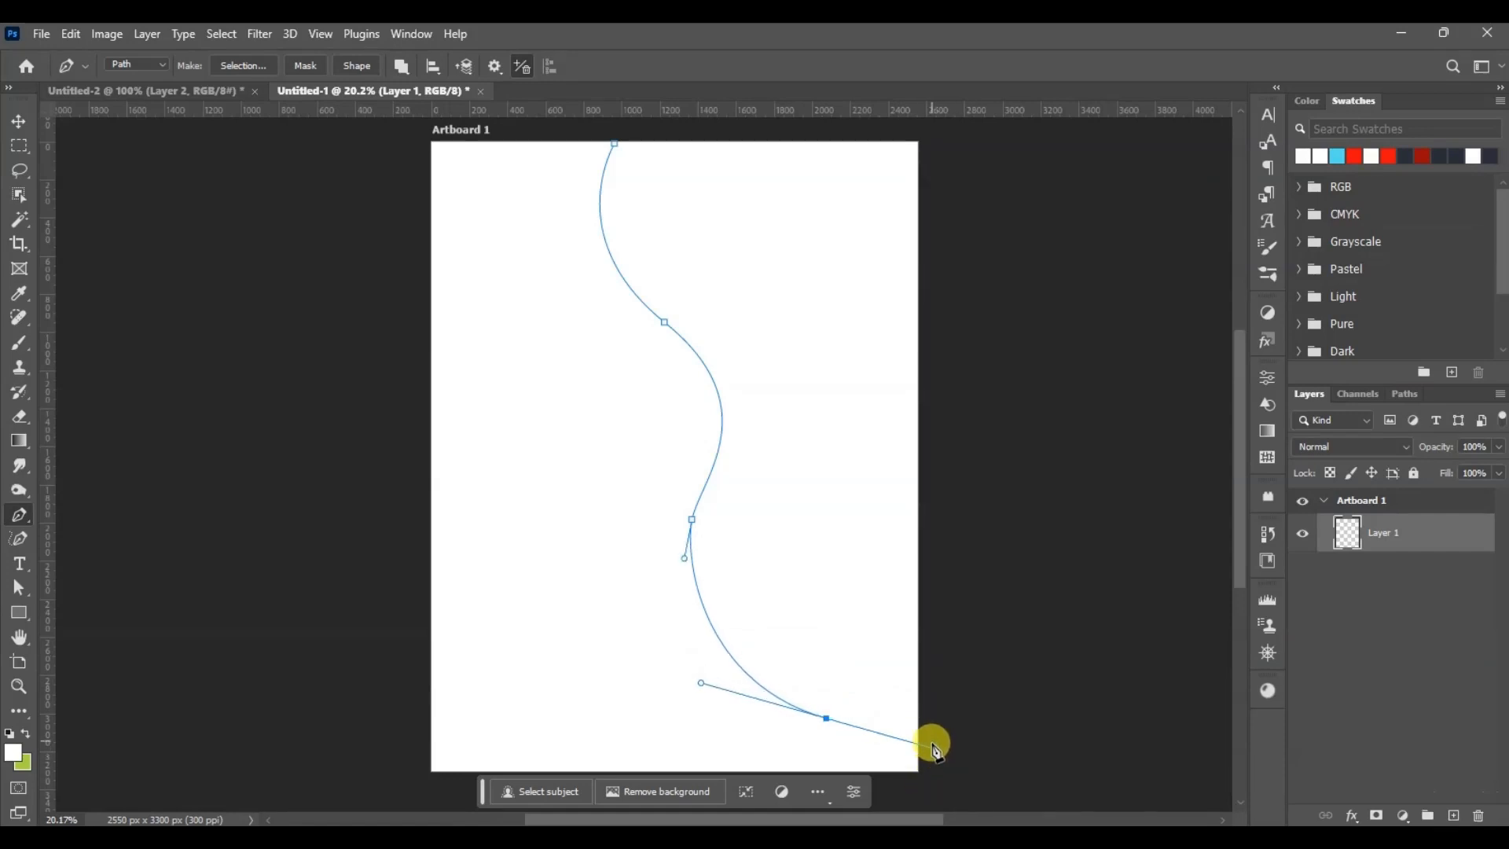
left_click(932, 742)
Extend the path outside the artboard around its bottom, left and top edges and convert it to a shape.
left_click(931, 781)
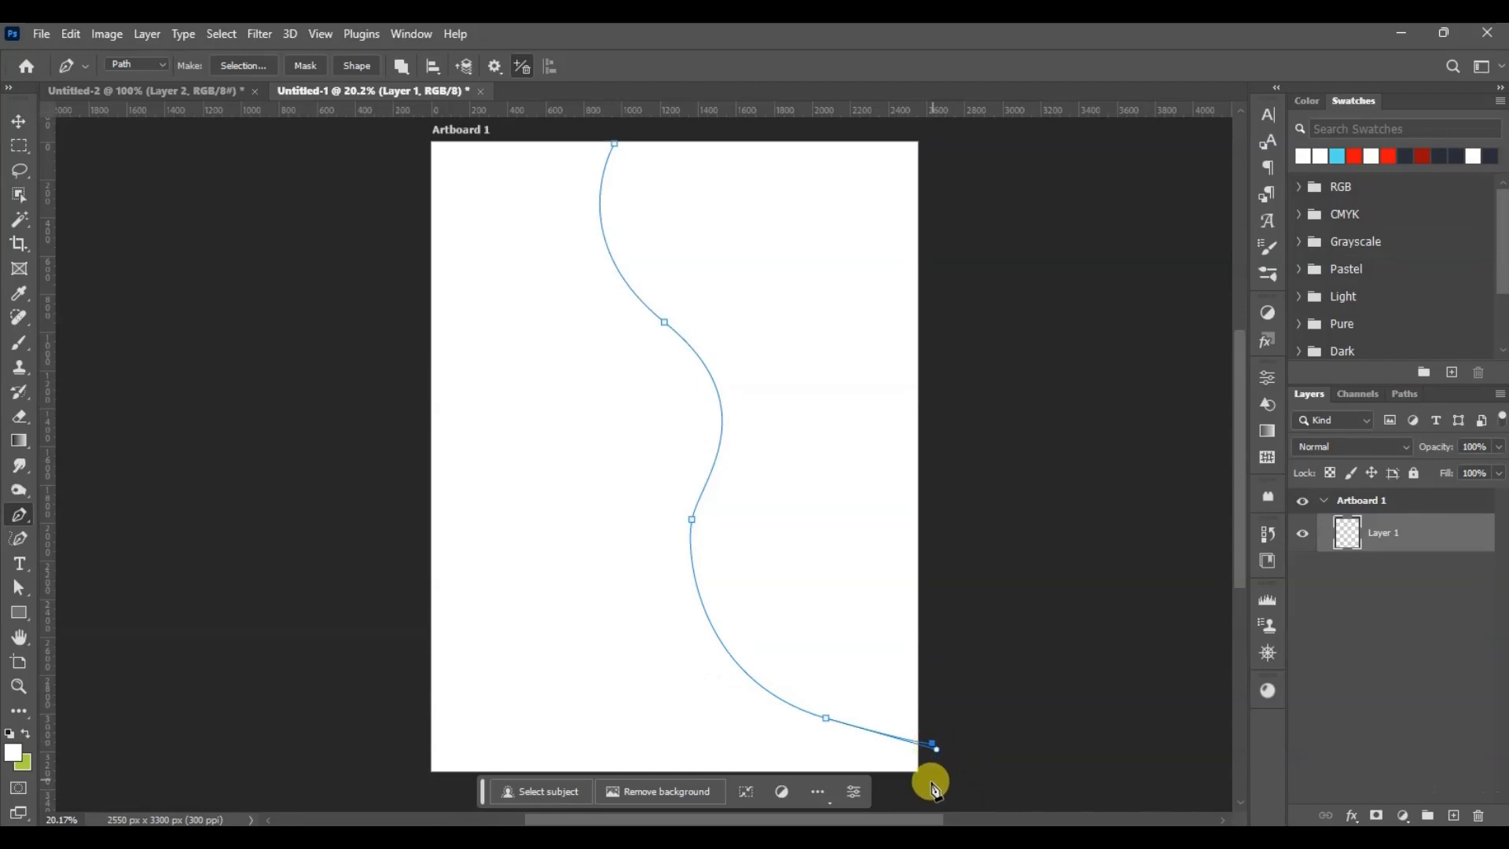
left_click(409, 780)
left_click(419, 129)
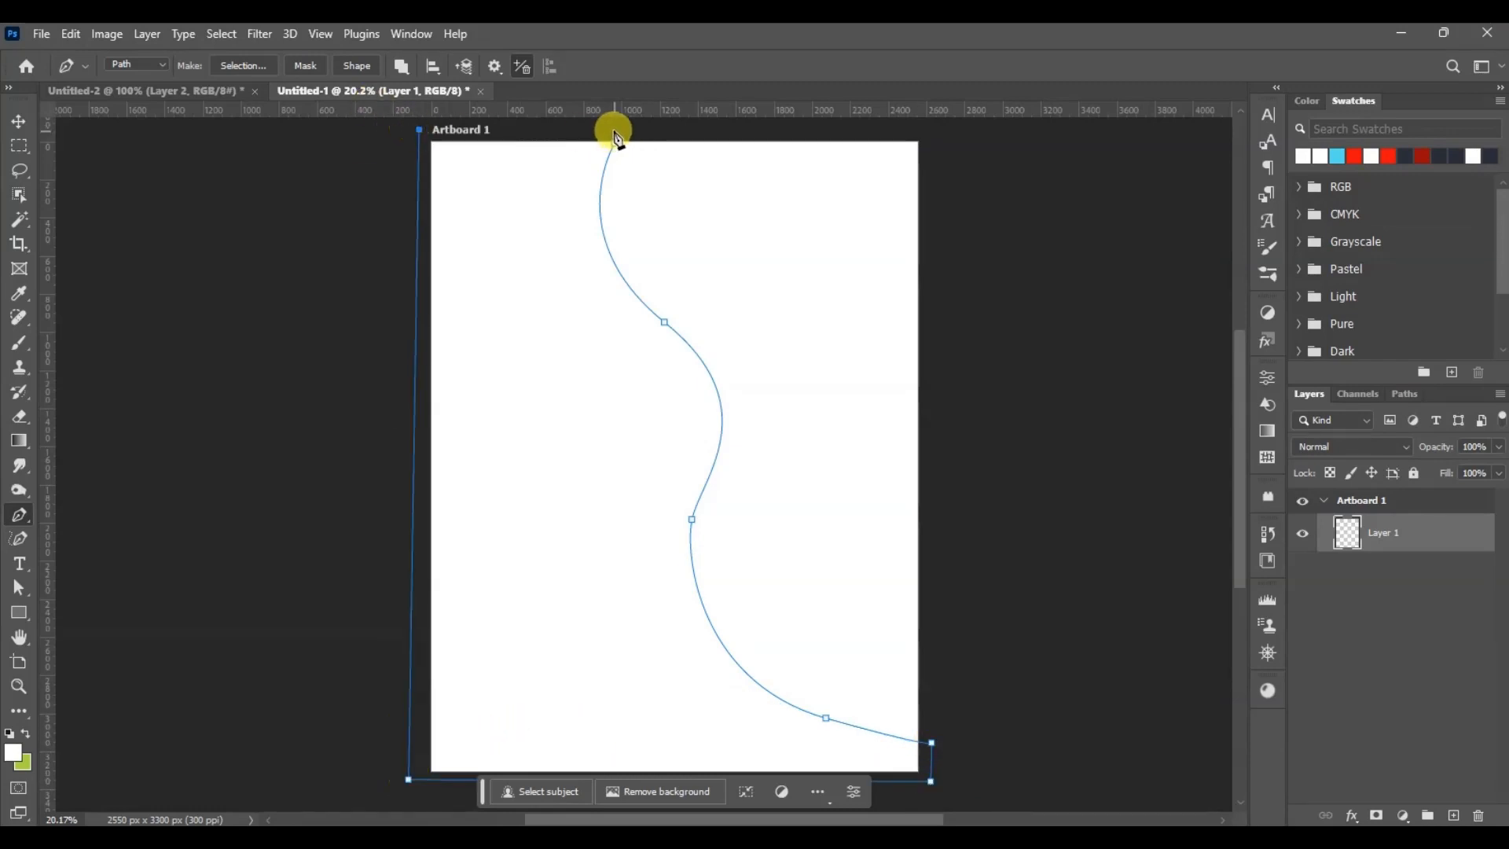
left_click(610, 130)
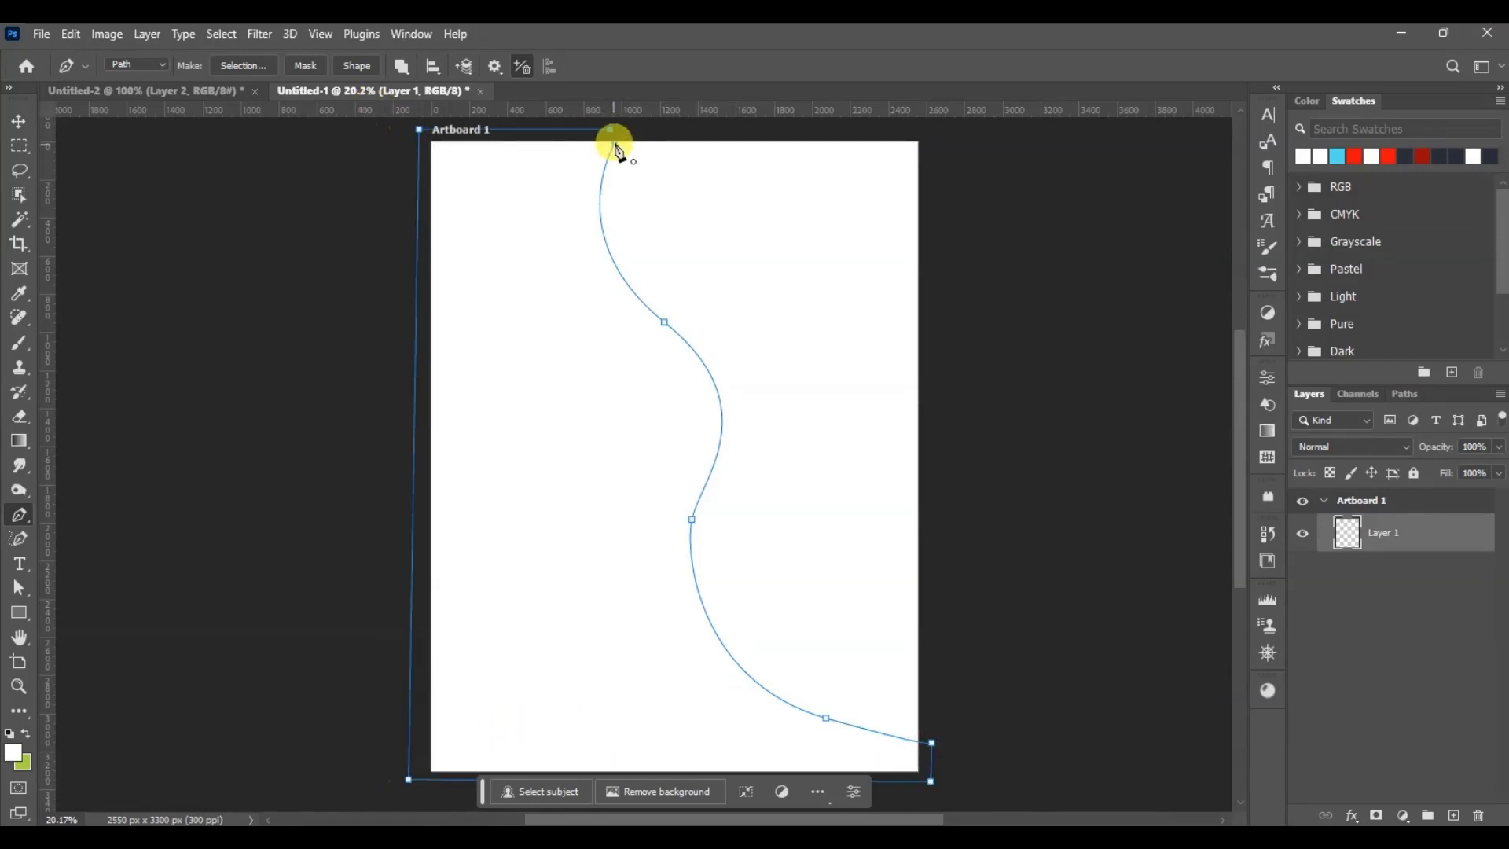
left_click(360, 67)
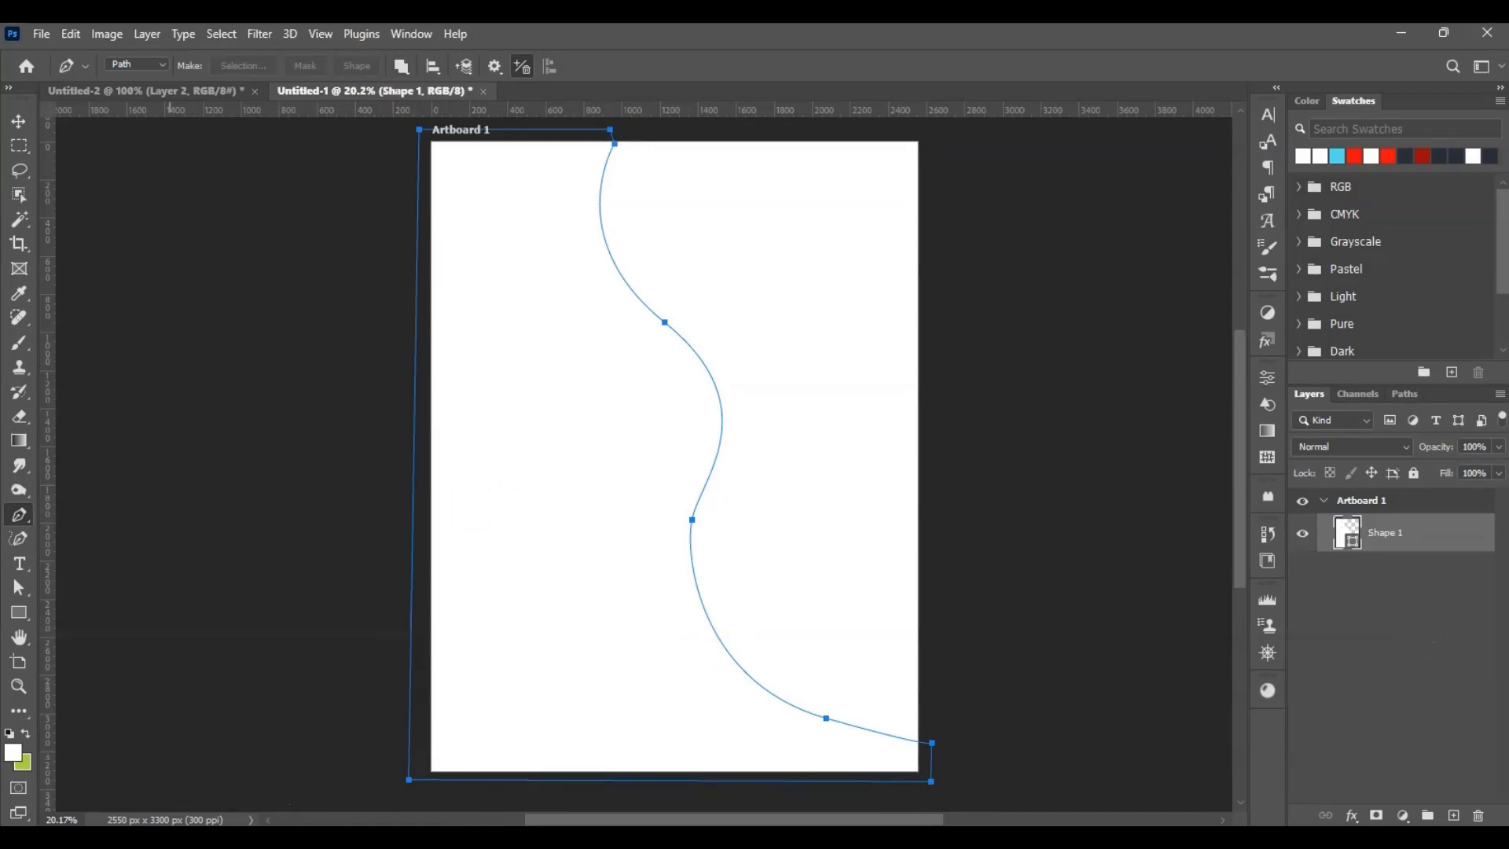
Set the wavy shape's fill color to 662e8c.
left_click(14, 757)
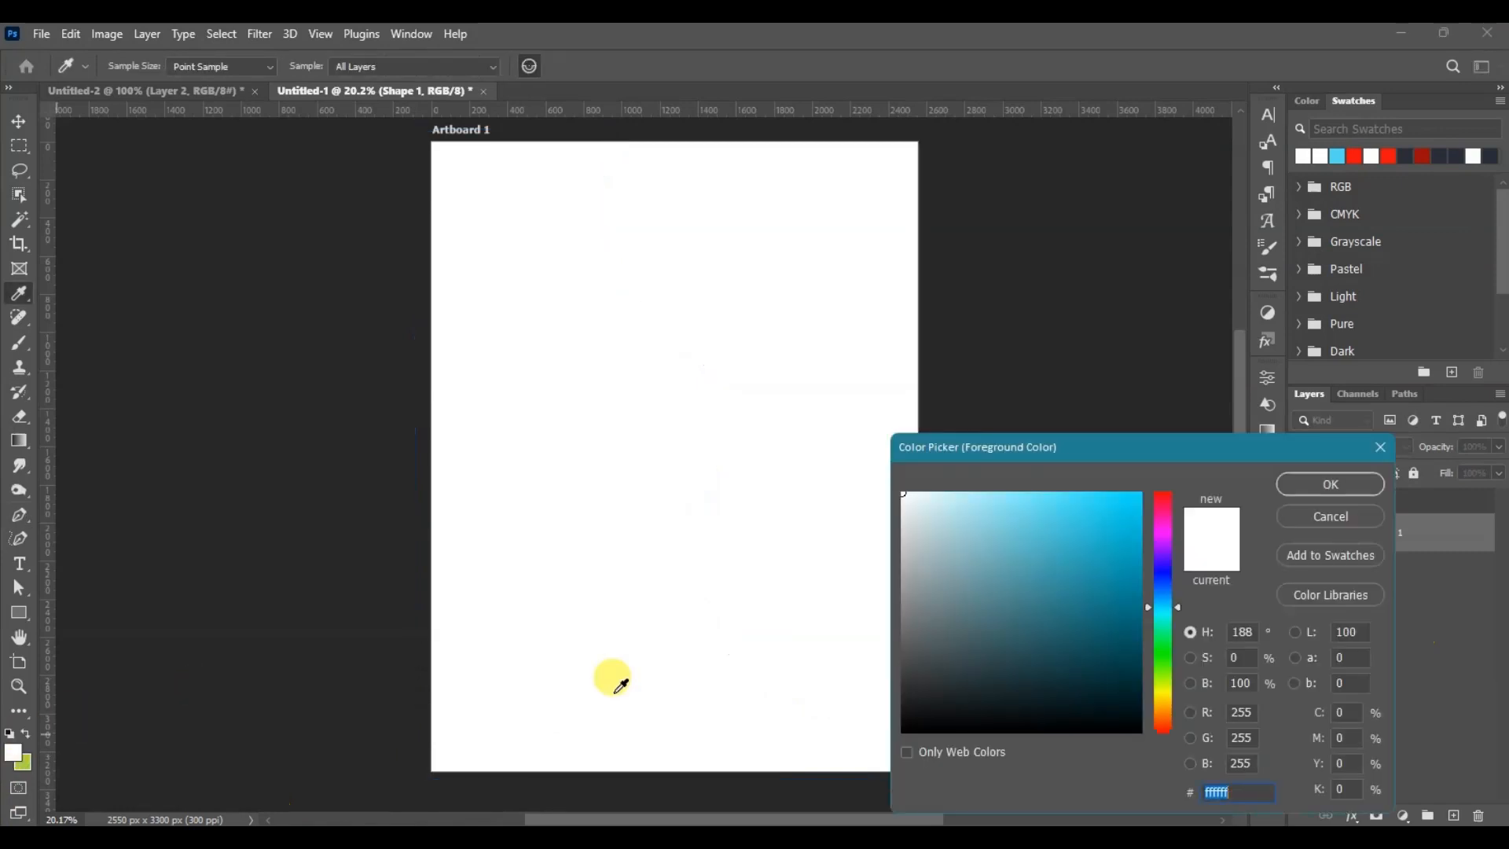
left_click(1305, 521)
double_click(1346, 531)
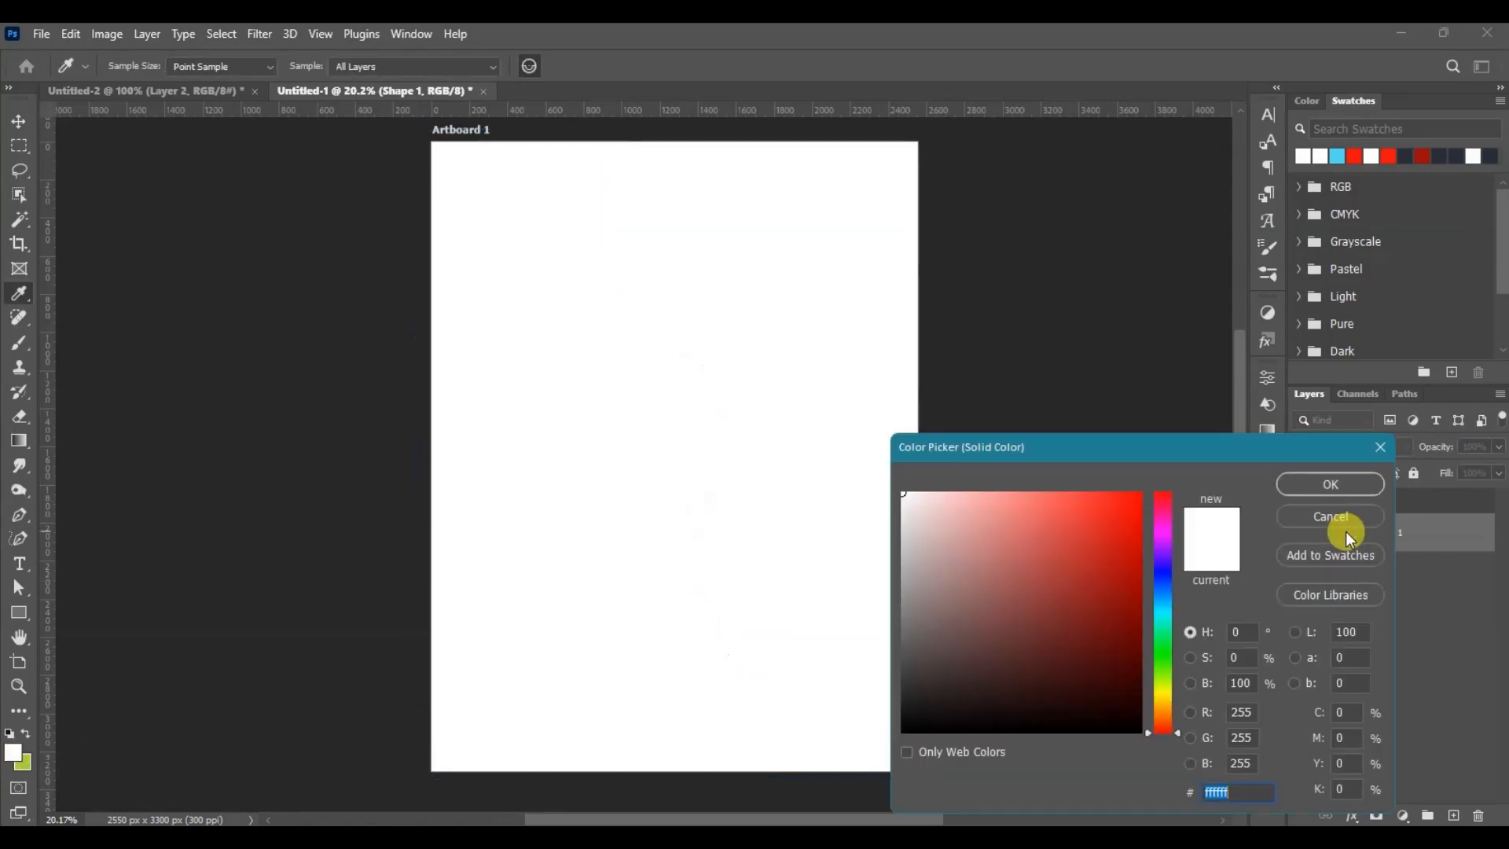
type("66")
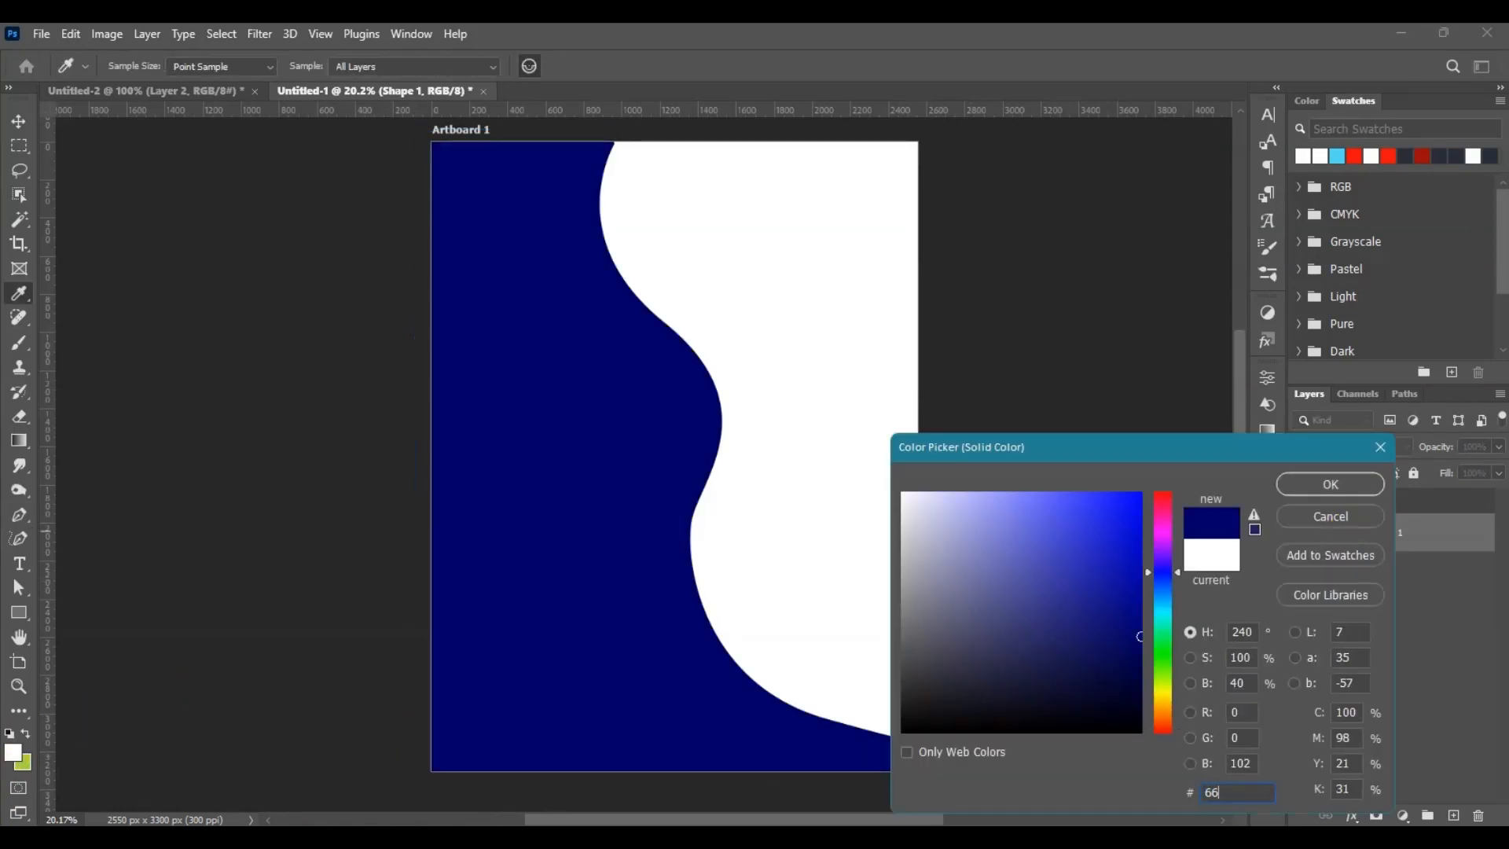
type("2")
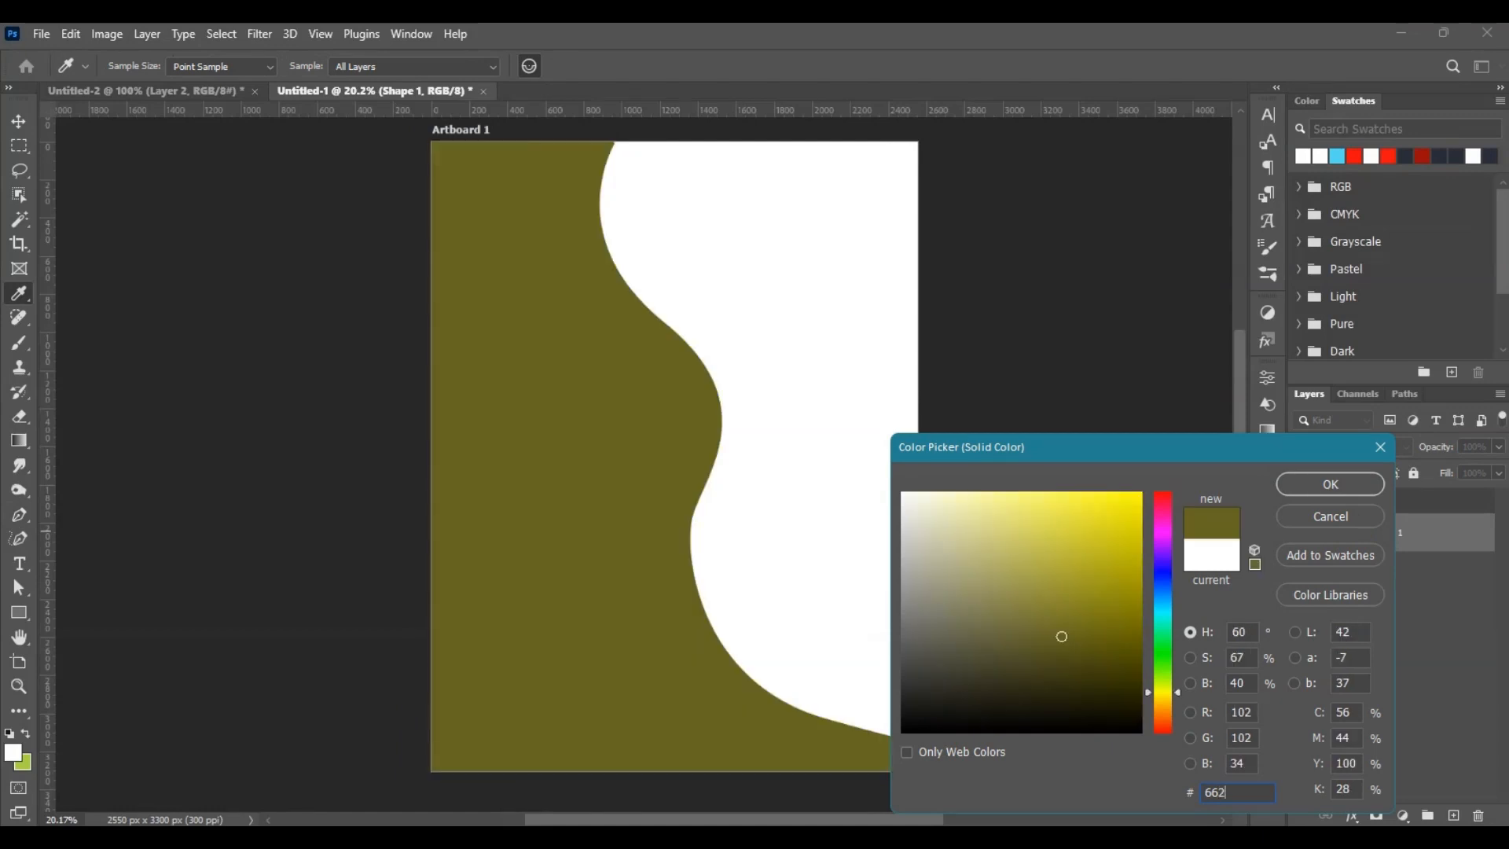
type("e")
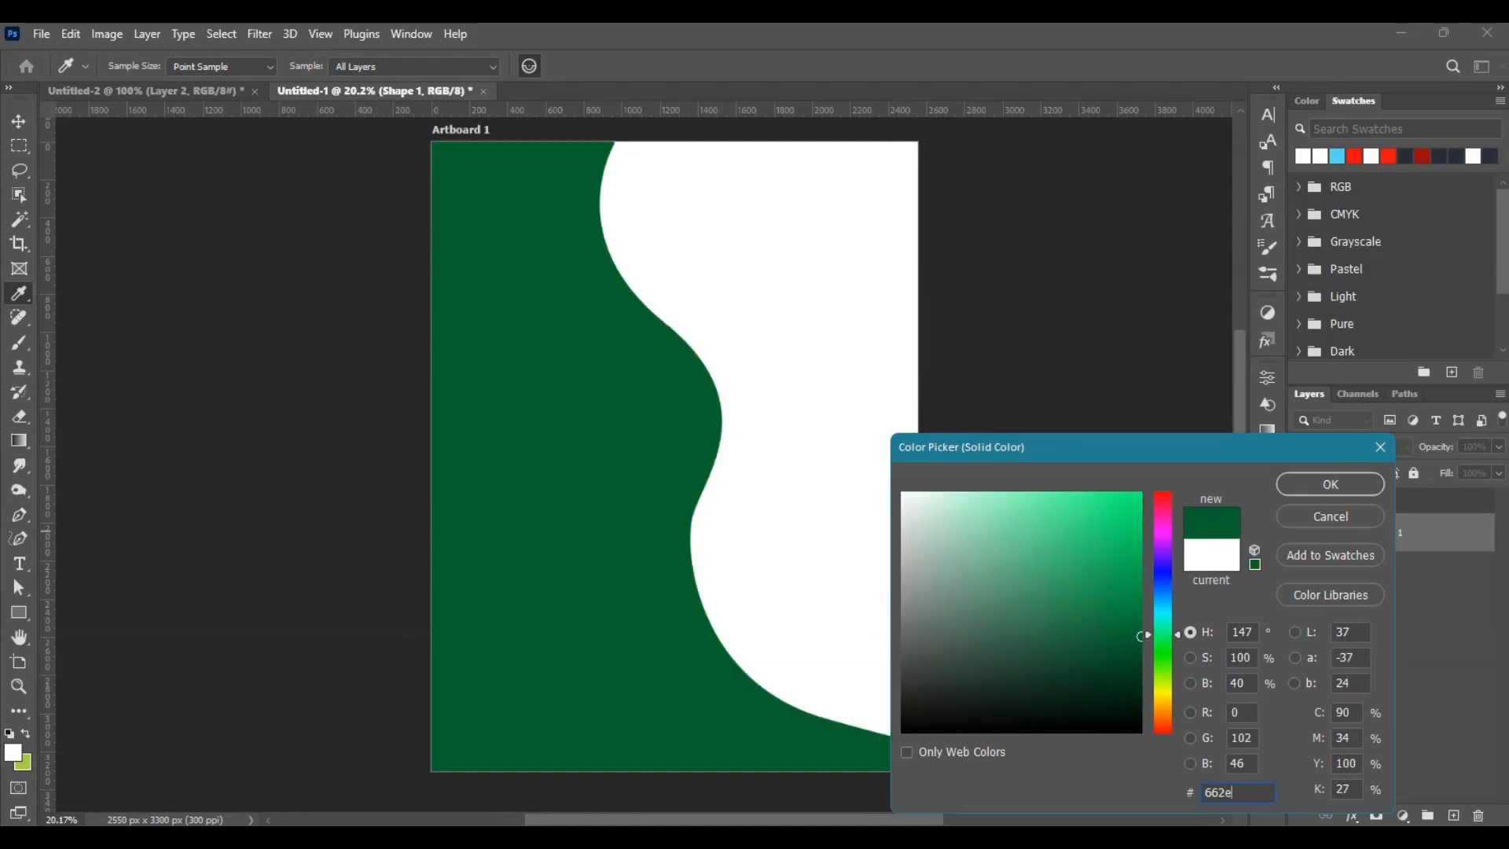
type("8c")
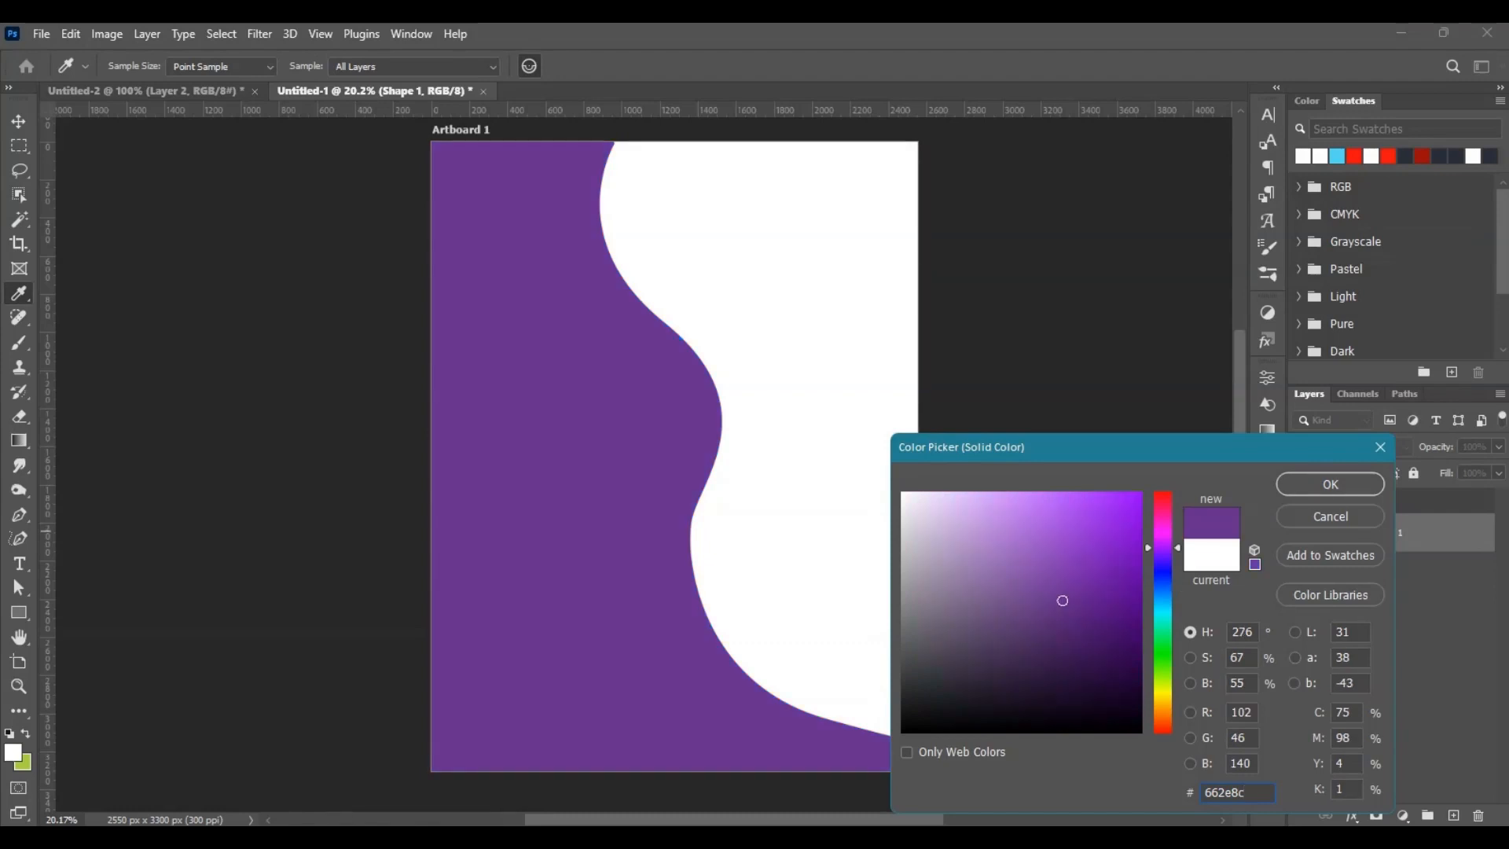
left_click(1307, 485)
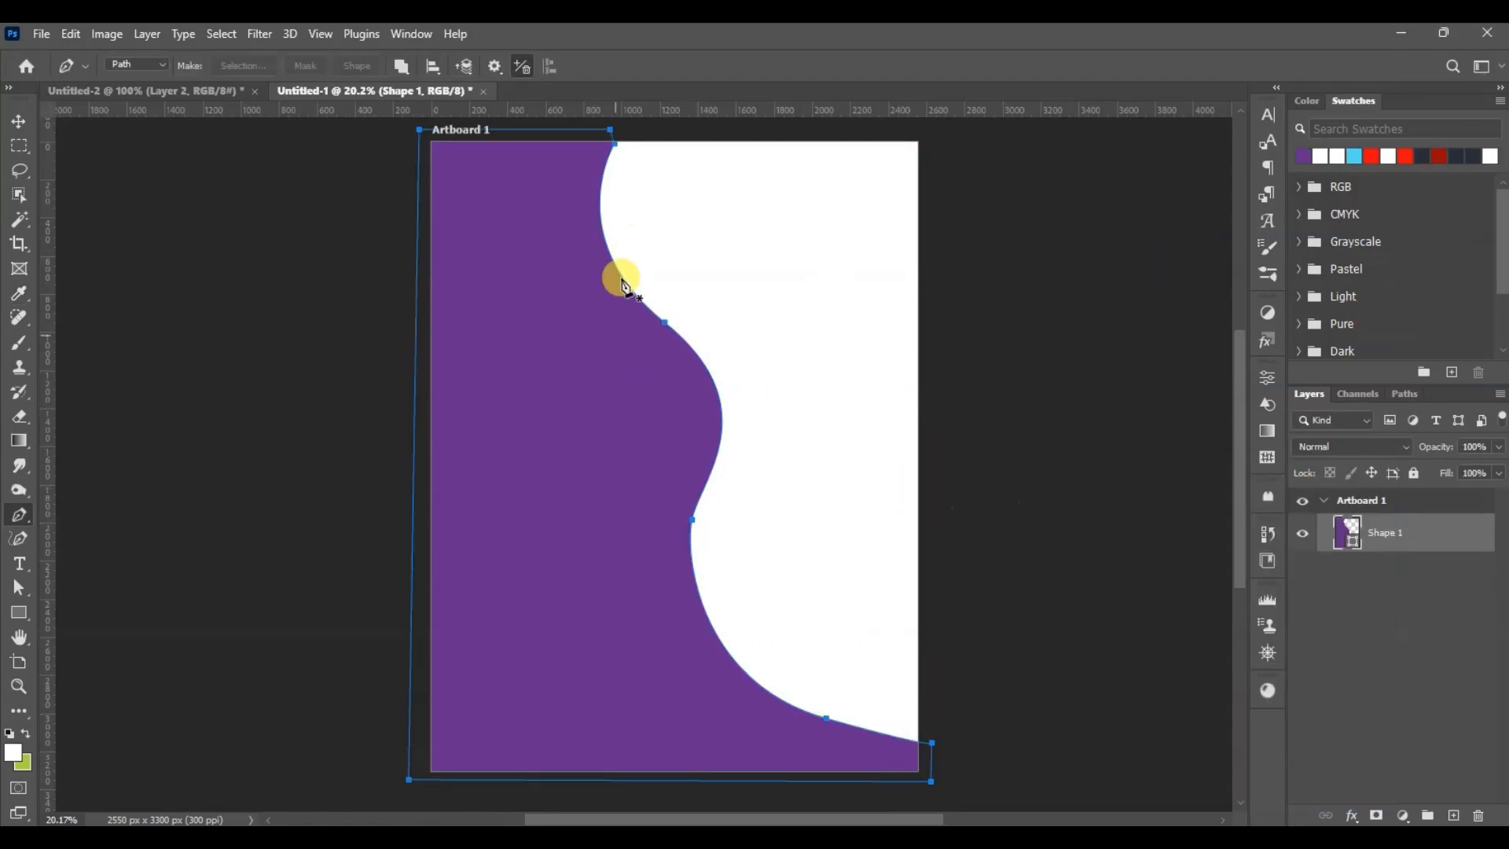
Duplicate the purple shape, offset the copy about 40 px to the right and place it behind the original.
left_click(18, 120)
key("ctrl+j")
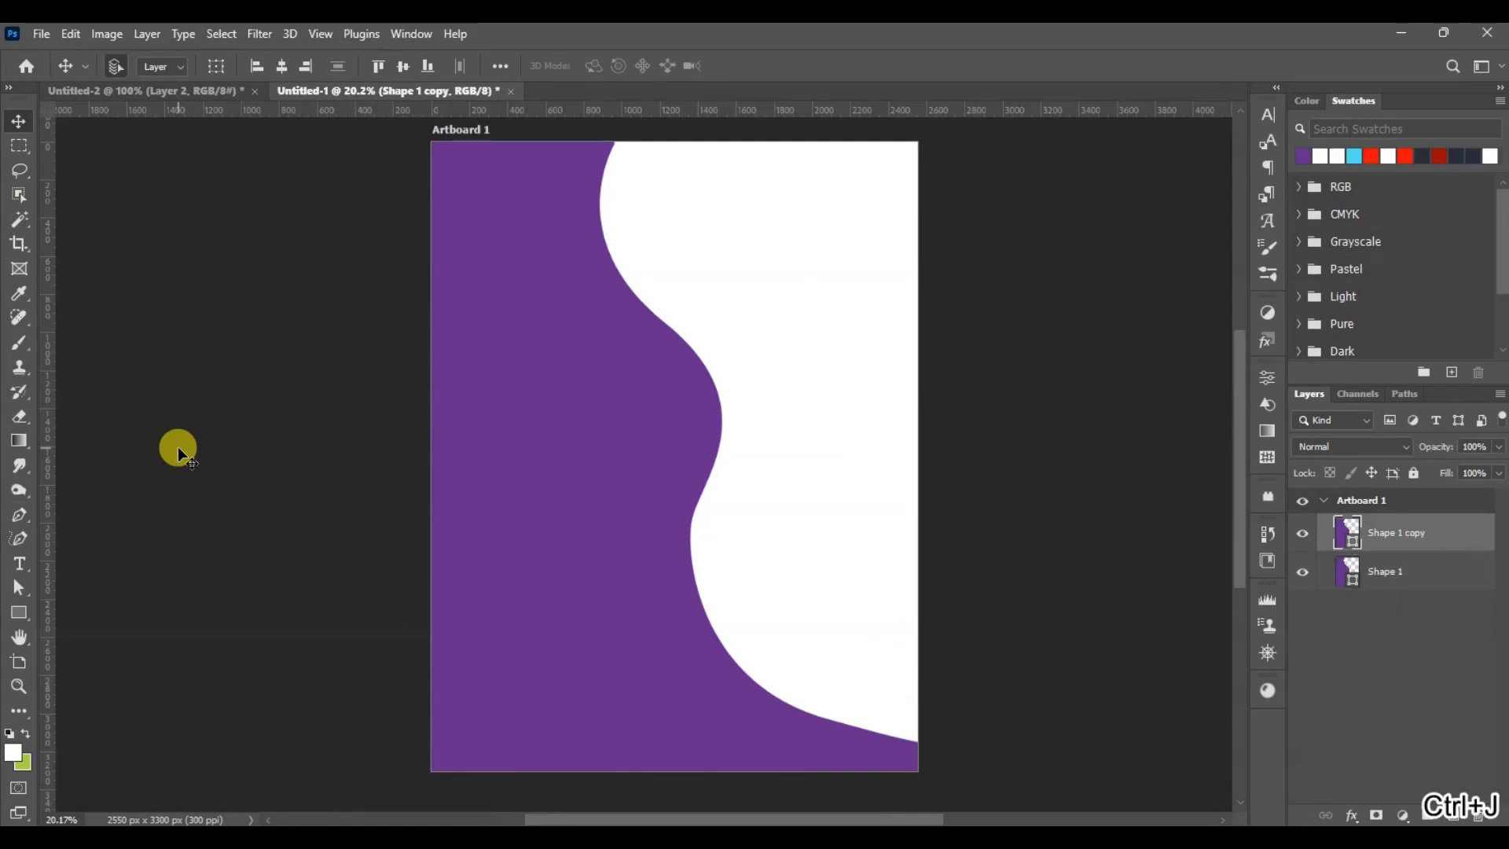
key("ctrl+t")
key("shift+Right")
key("shift+Right")
key("shift+Right")
key("shift+Right")
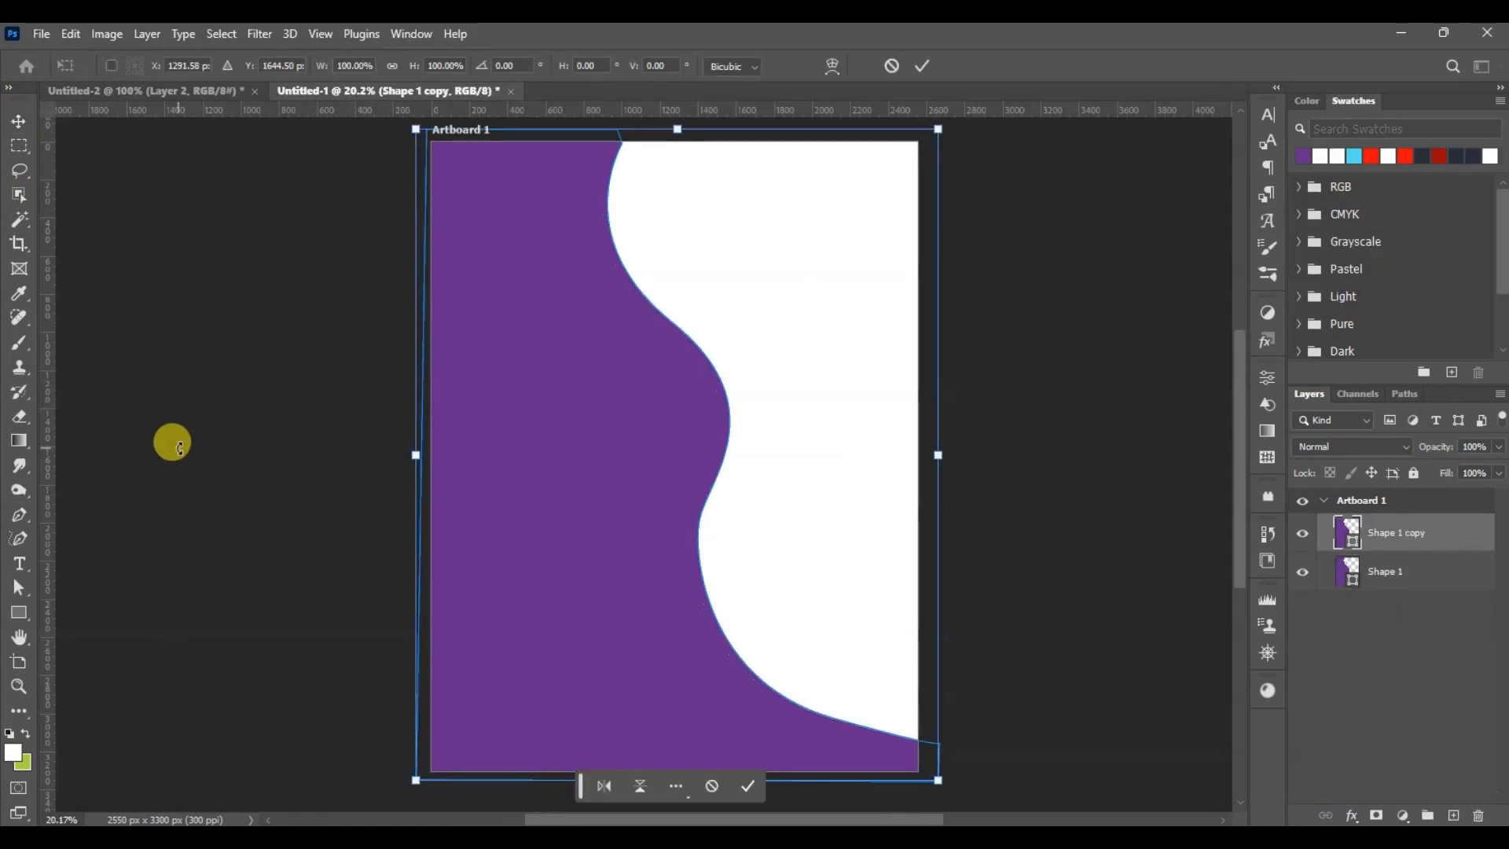
key("ctrl+bracketleft")
key("Return")
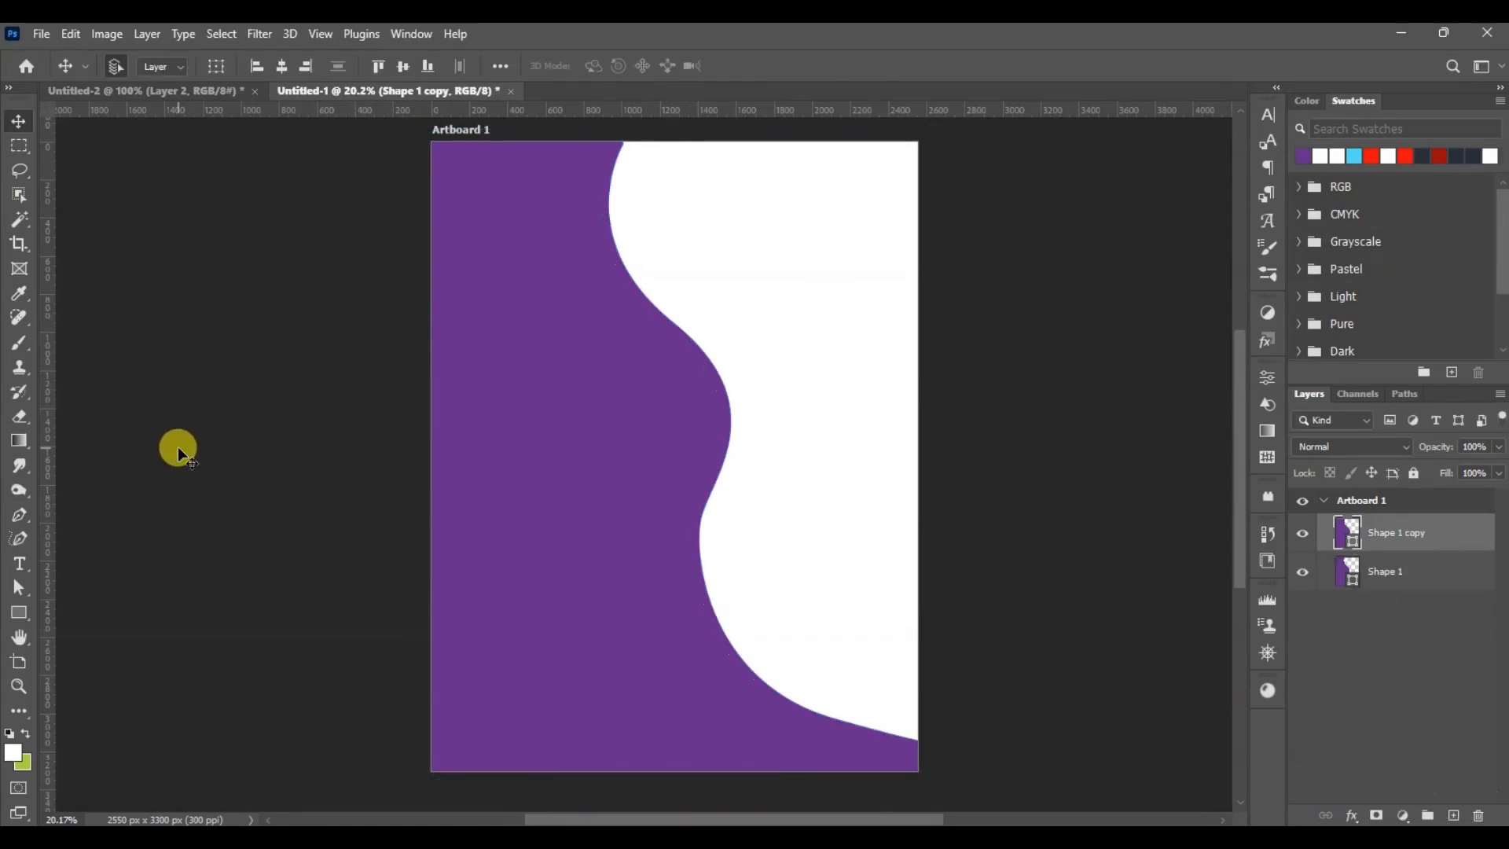
key("ctrl+bracketleft")
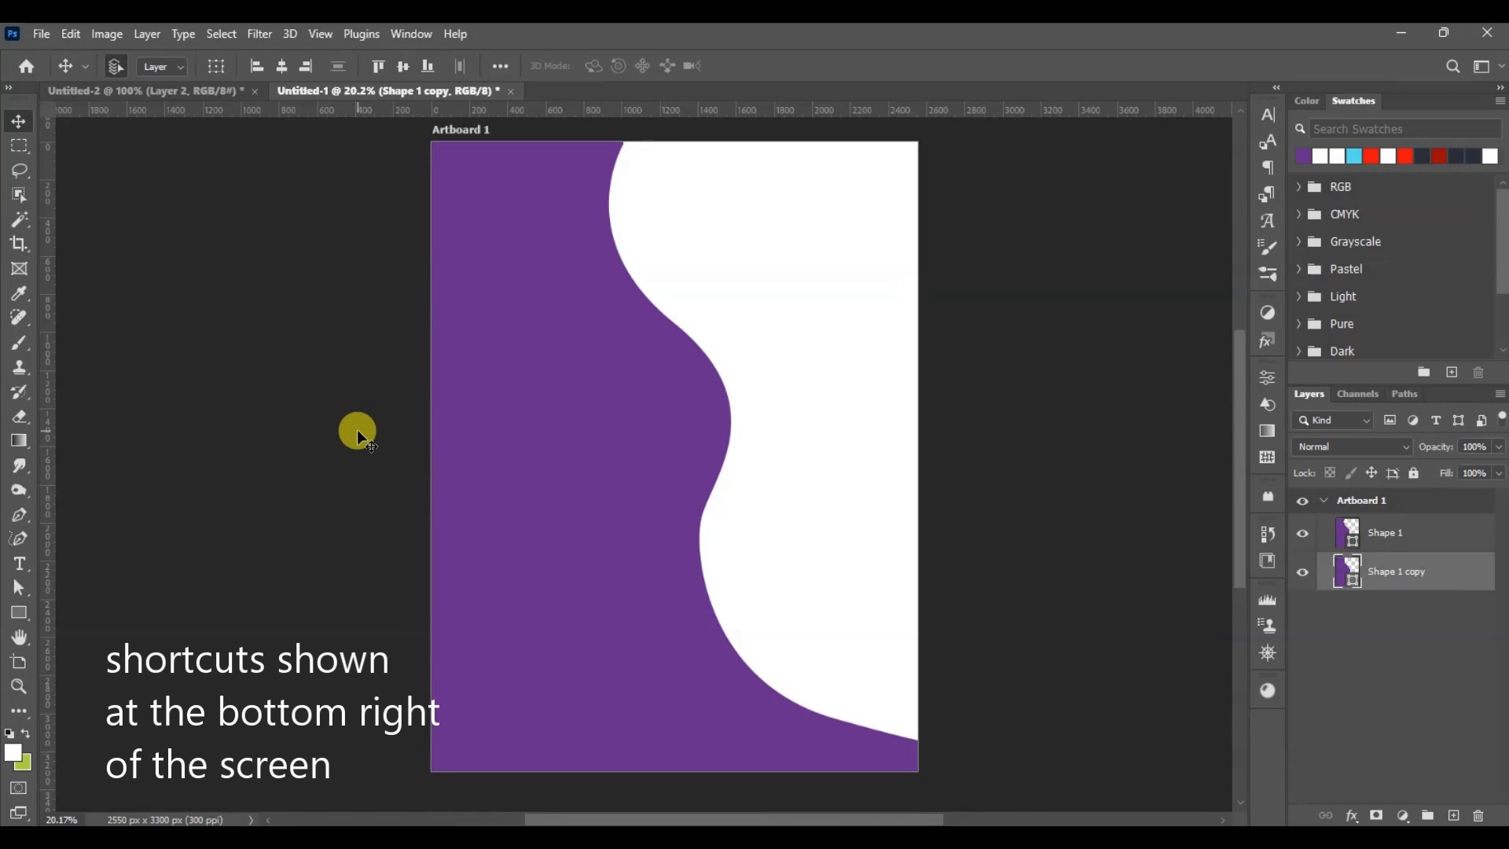
Set the fill color of the copy behind the purple shape to bcdfa3.
double_click(1348, 572)
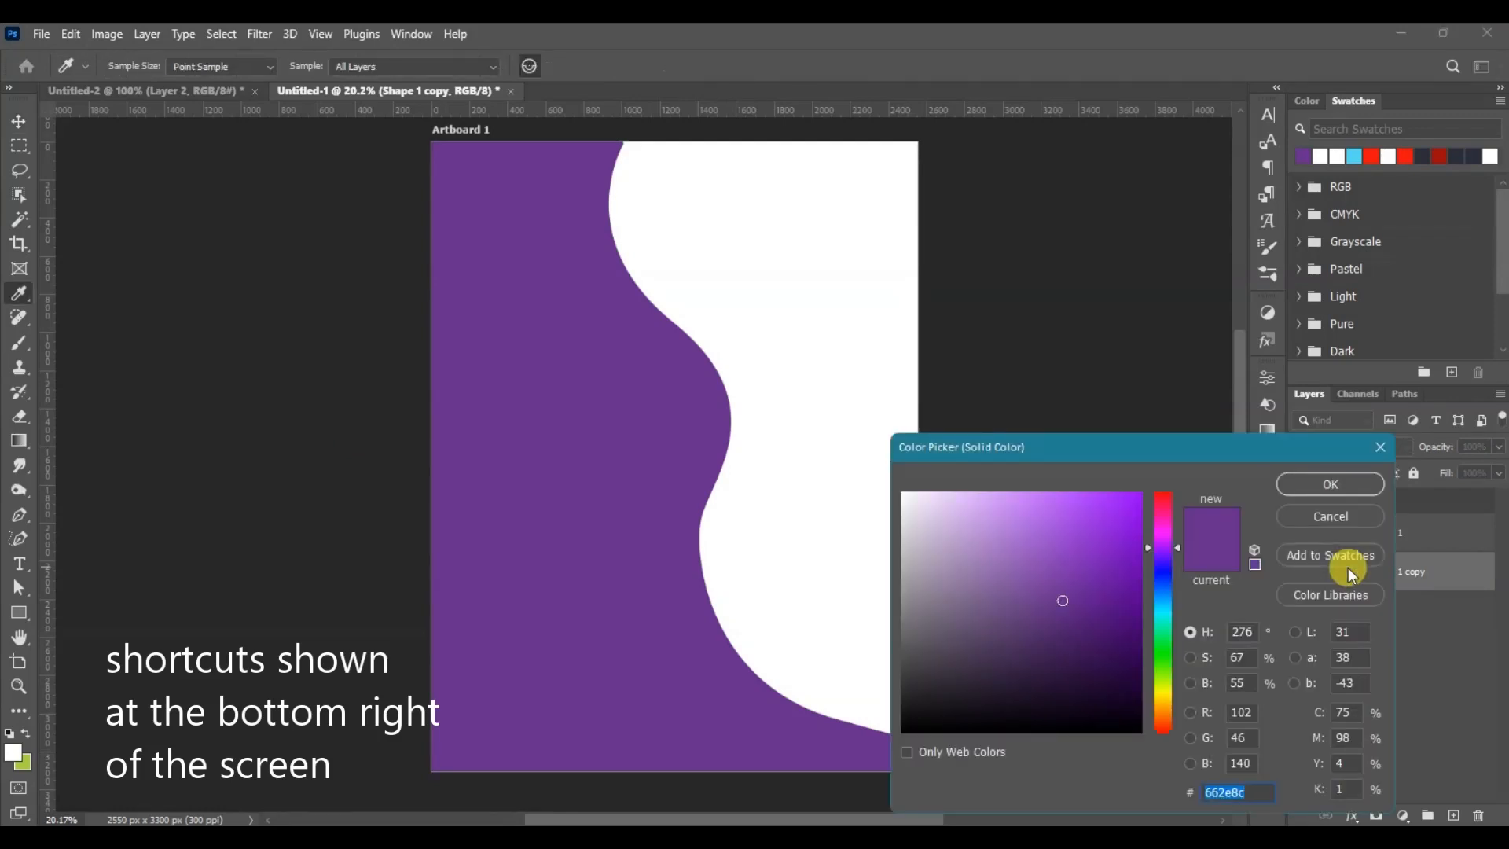
type("bcd")
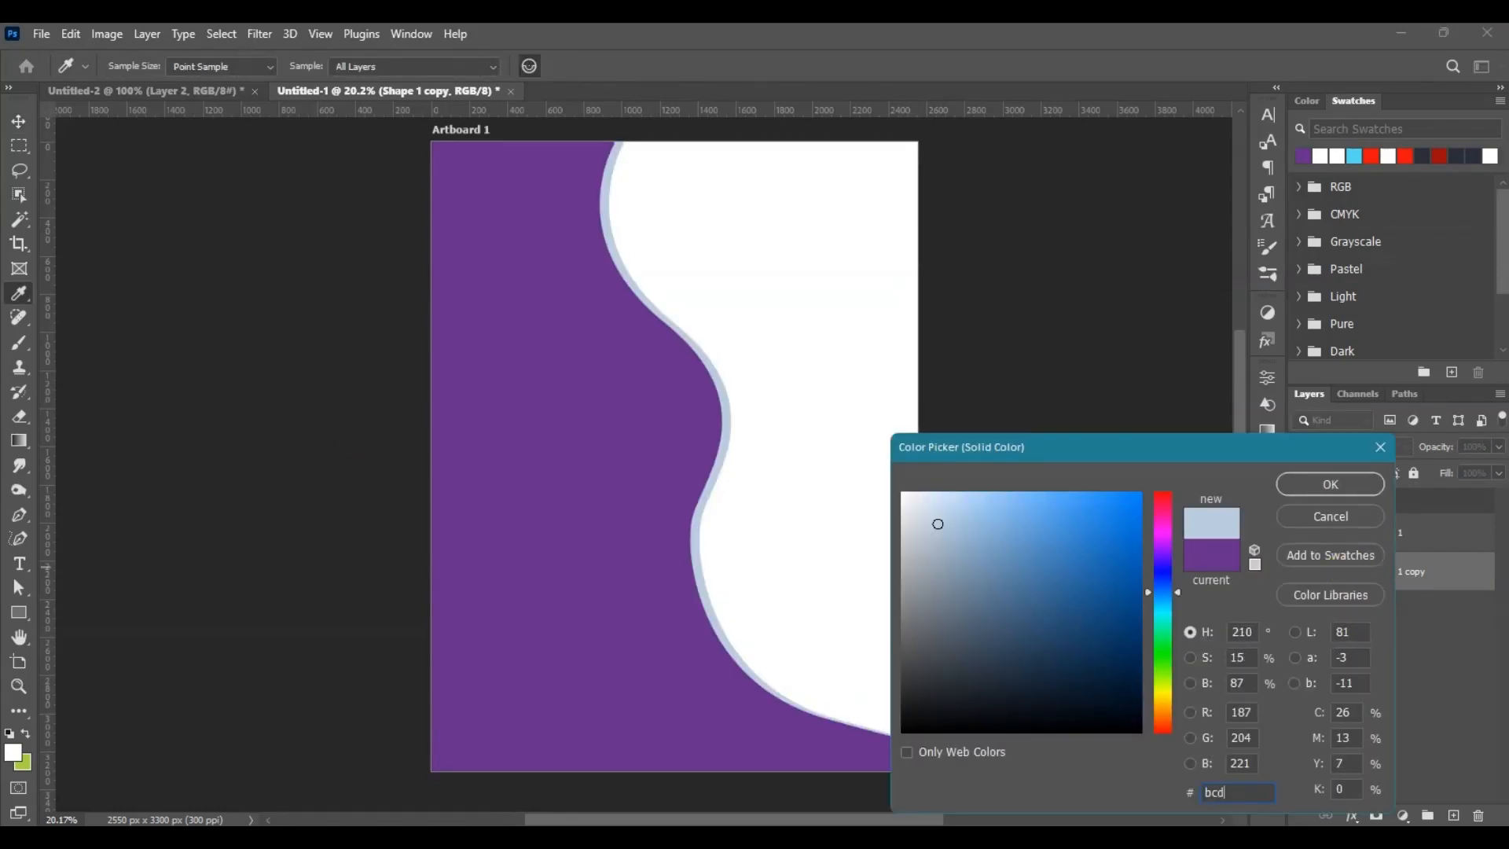
type("fa3")
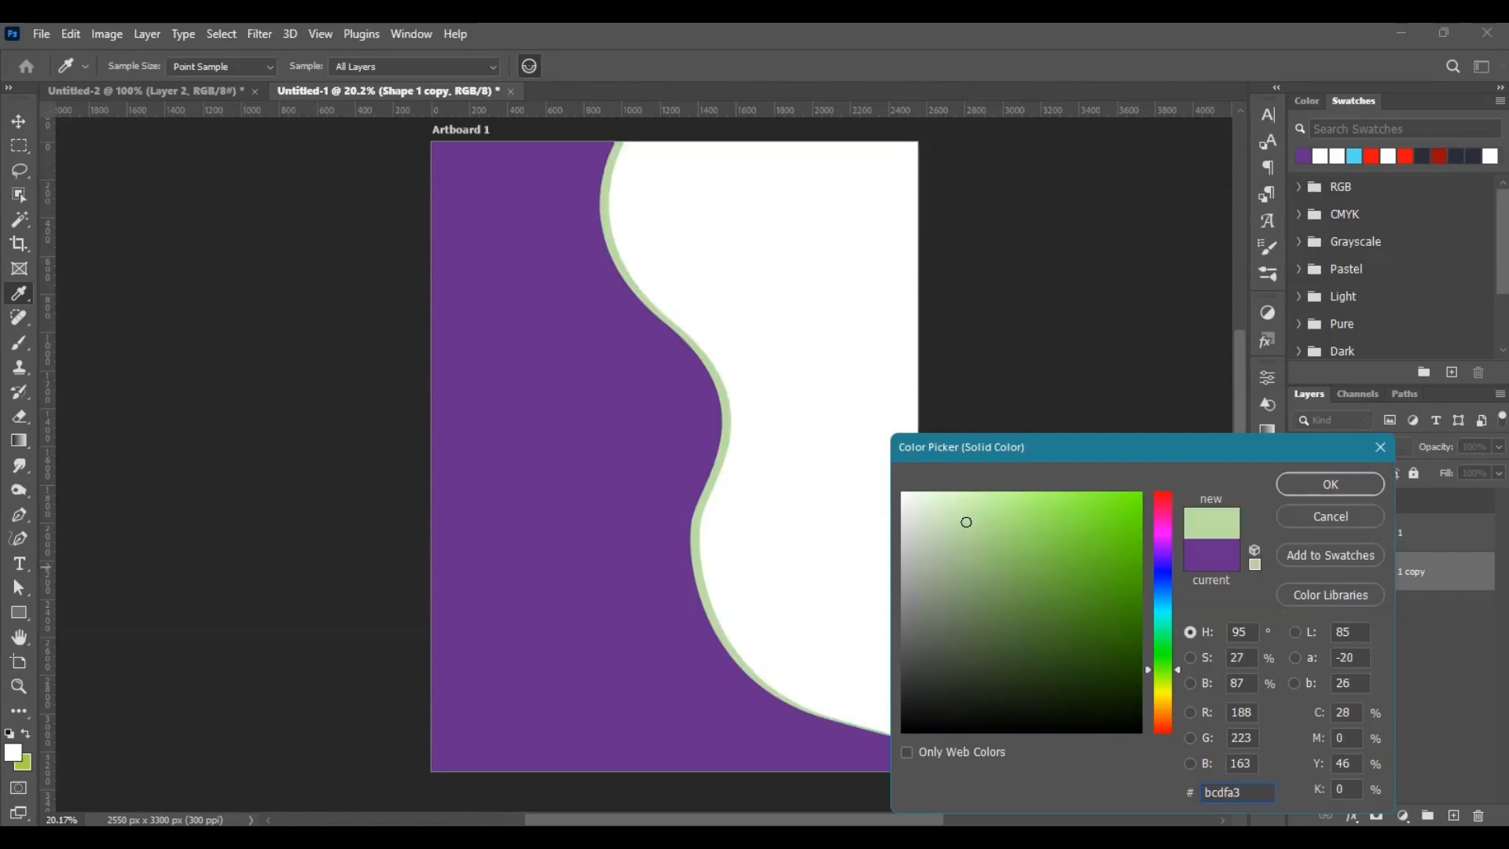
left_click(1346, 486)
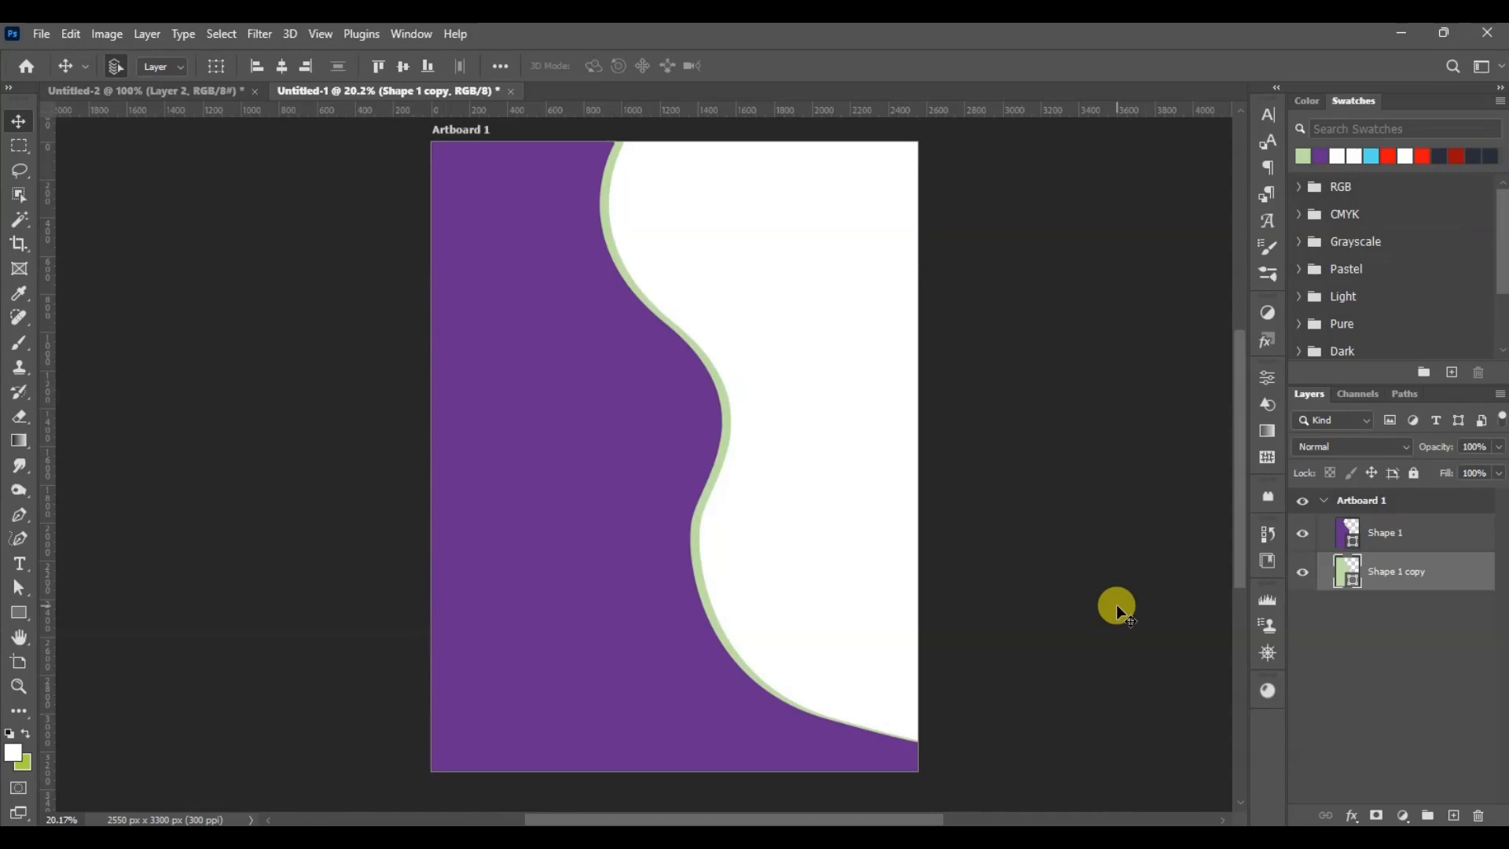
Nudge the green copy about 100 px further right to widen the green band along the purple curve.
key("shift+Right")
key("shift+Right")
key("shift+Right")
key("shift+Right")
key("shift+Right")
key("shift+Right")
key("shift+Right")
key("shift+Right")
key("shift+Right")
key("shift+Right")
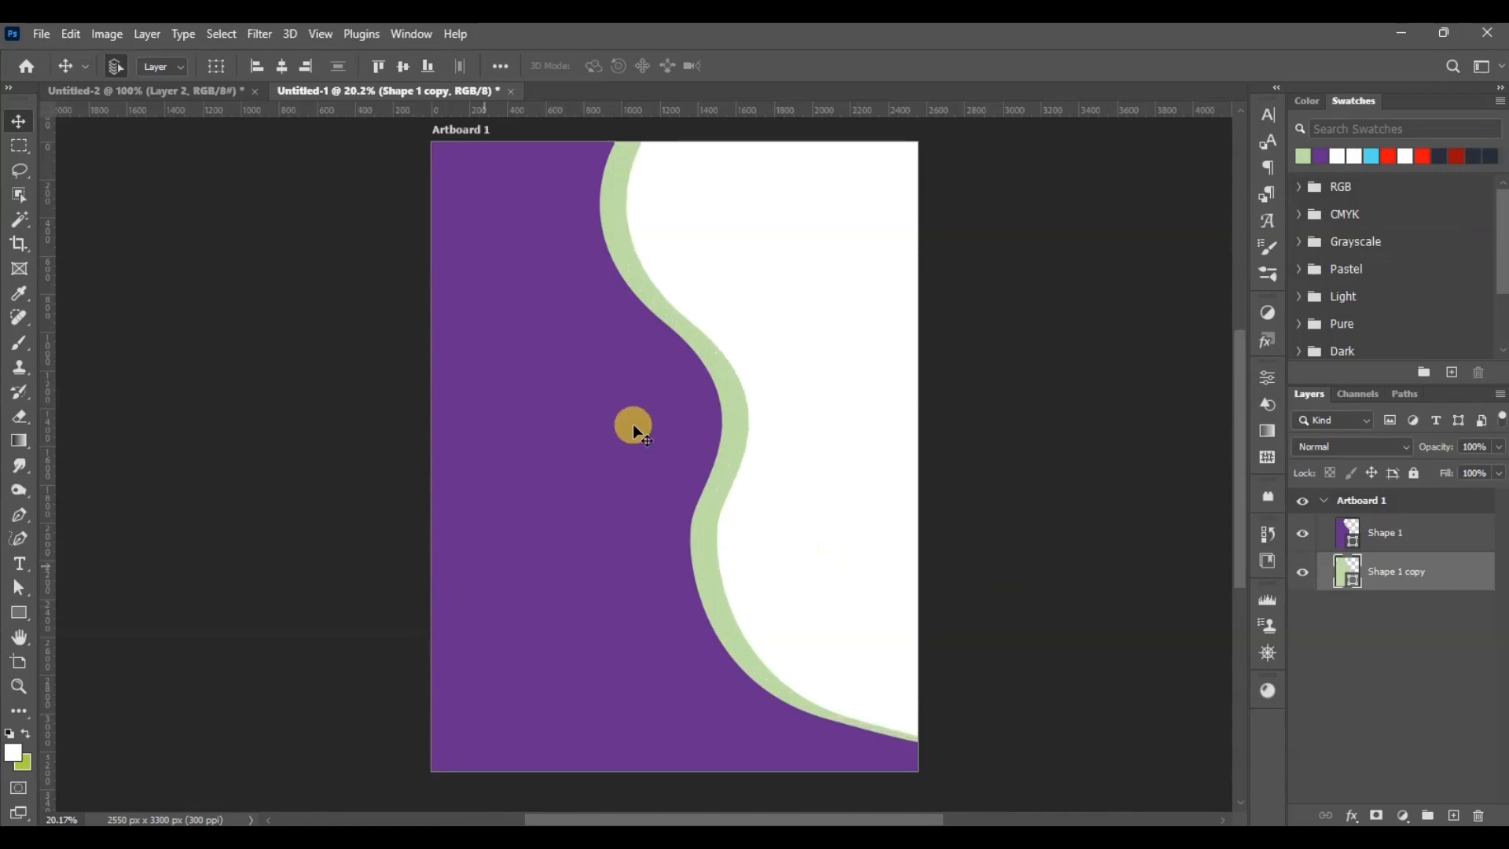
Duplicate the green shape and fill the new copy with white sampled from the artboard background.
key("ctrl+j")
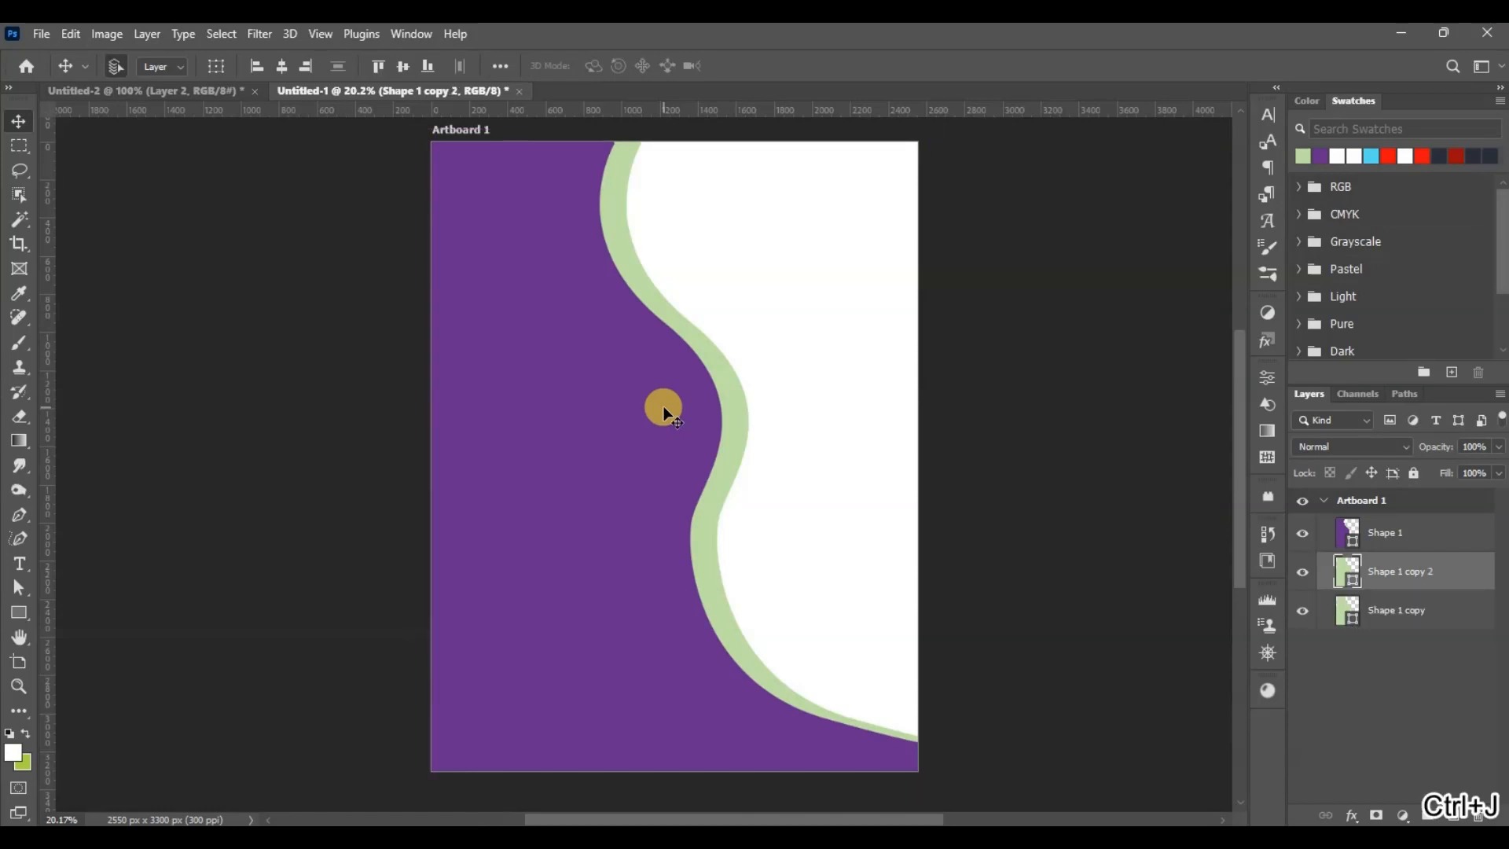
double_click(1347, 576)
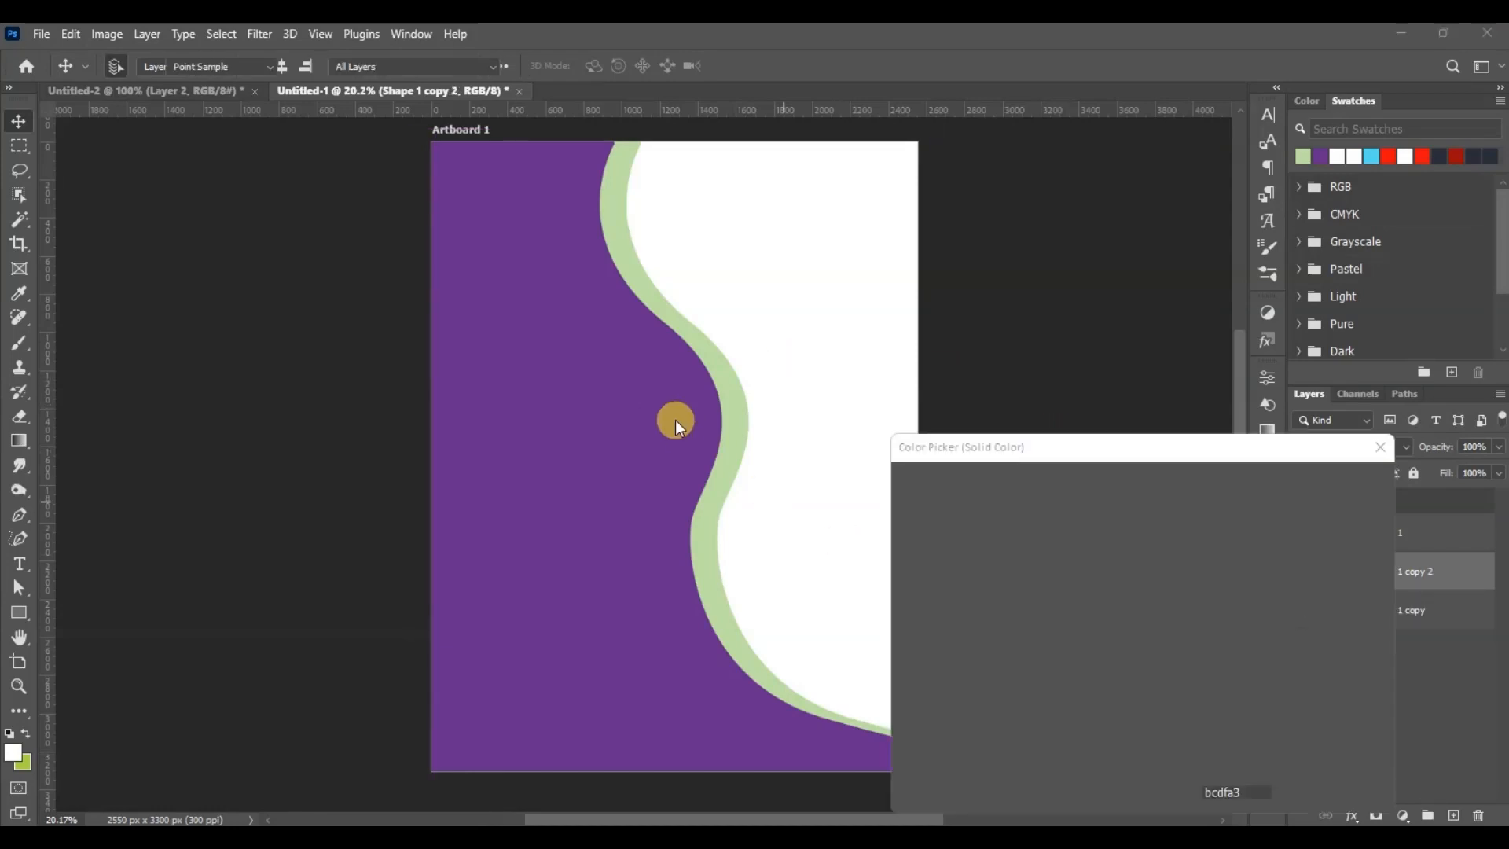
left_click(772, 377)
left_click(1305, 479)
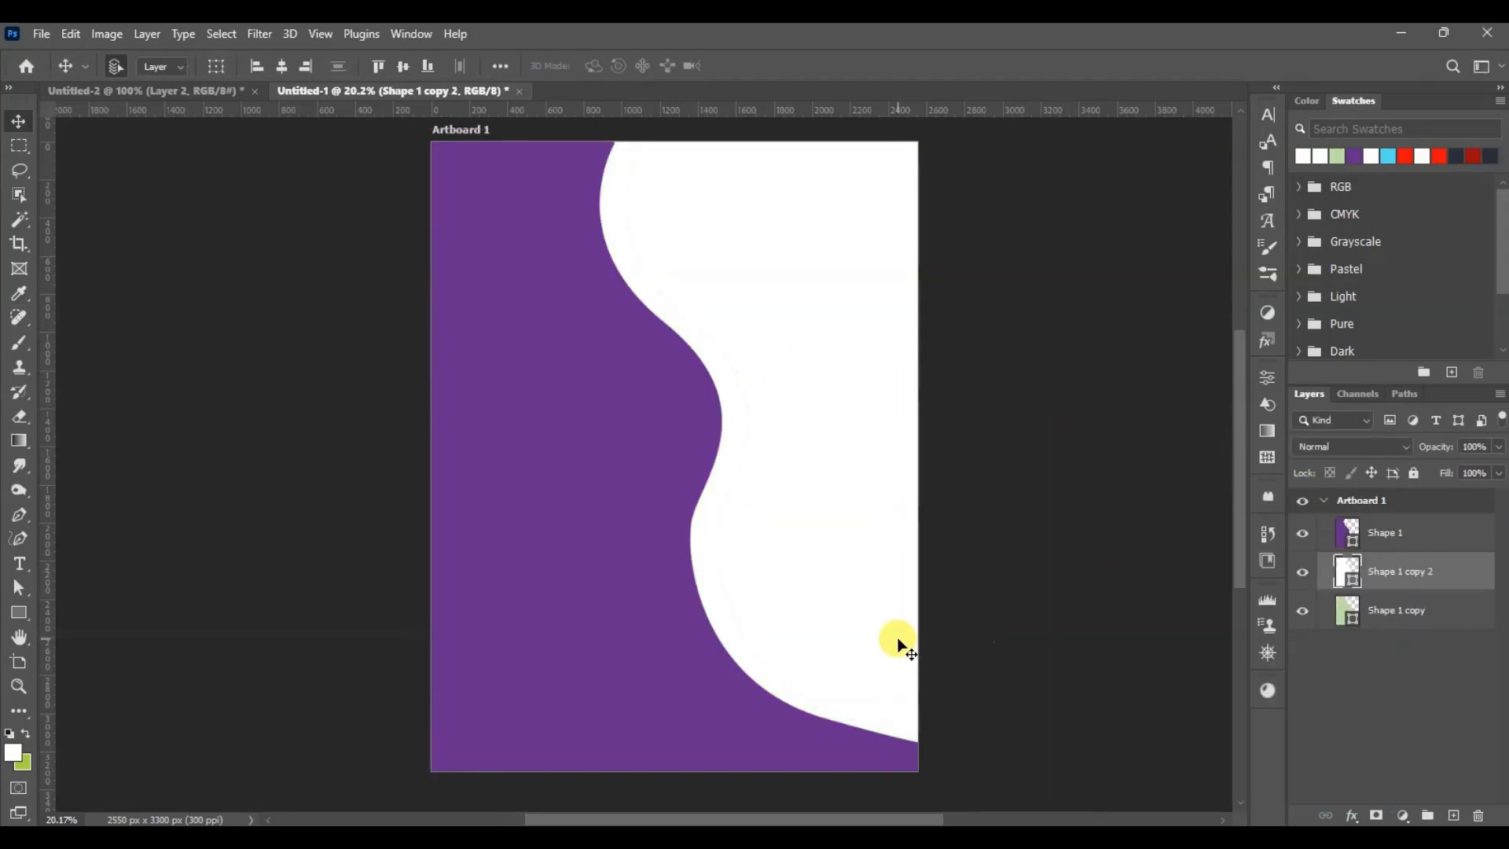
Nudge the white copy about 70 px left so it forms a white band between the purple and green shapes.
key("shift+Left")
key("shift+Left")
key("shift+Left")
key("shift+Left")
key("shift+Left")
key("shift+Left")
key("shift+Left")
key("shift+Left")
key("shift+Left")
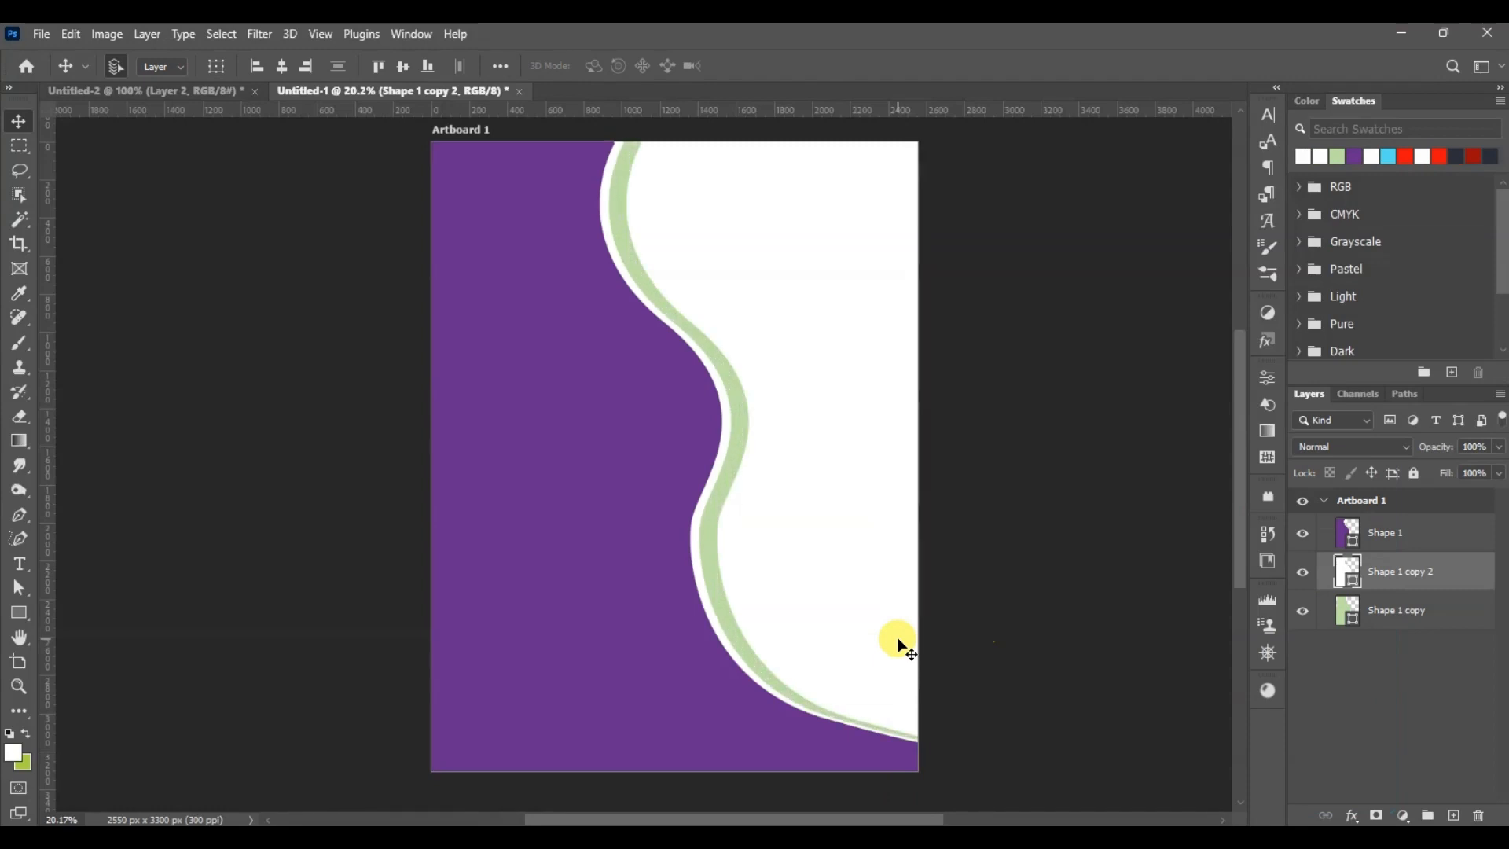
Skew the white copy slightly with Free Transform, using a horizontal skew of about -0.33 degrees.
key("ctrl+t")
left_click_drag(676, 125, 677, 135)
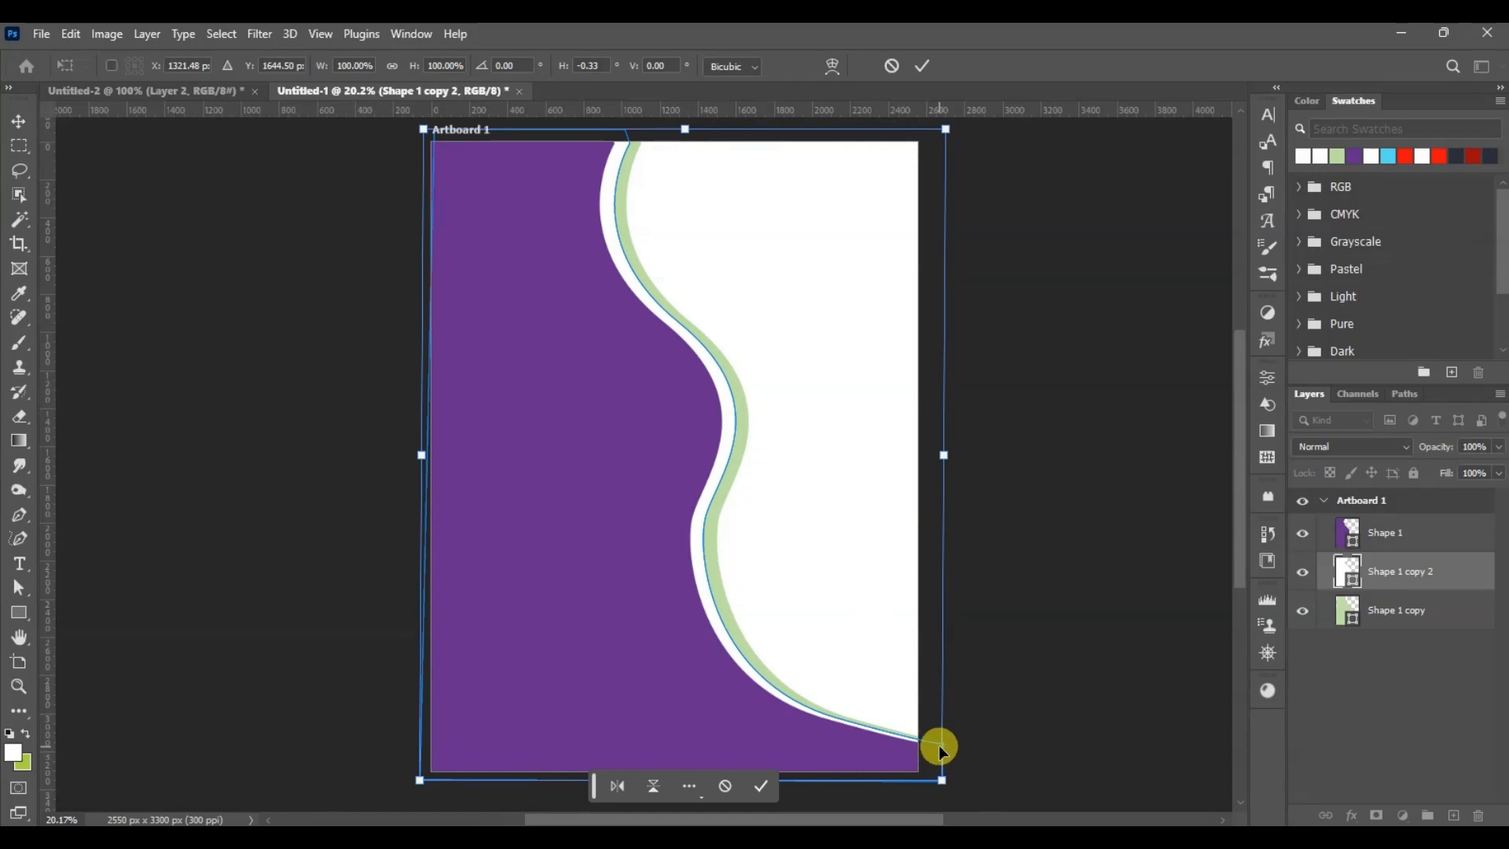
key("Return")
Distort the green copy with Free Transform so its band widens toward the artboard's lower right and its curve slants slightly.
left_click(1401, 613)
key("ctrl+t")
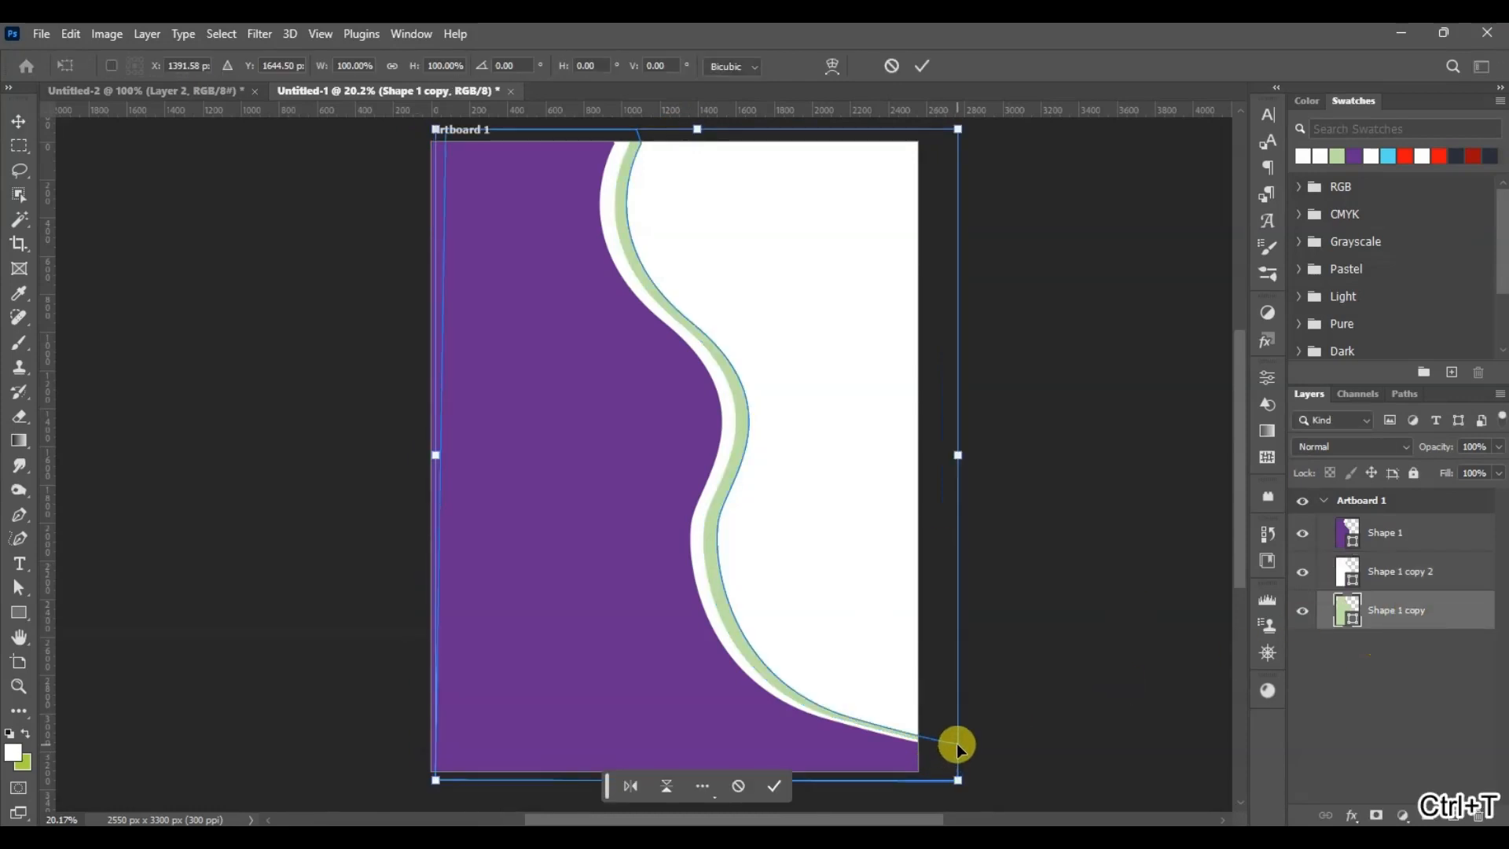
left_click_drag(956, 745, 960, 777)
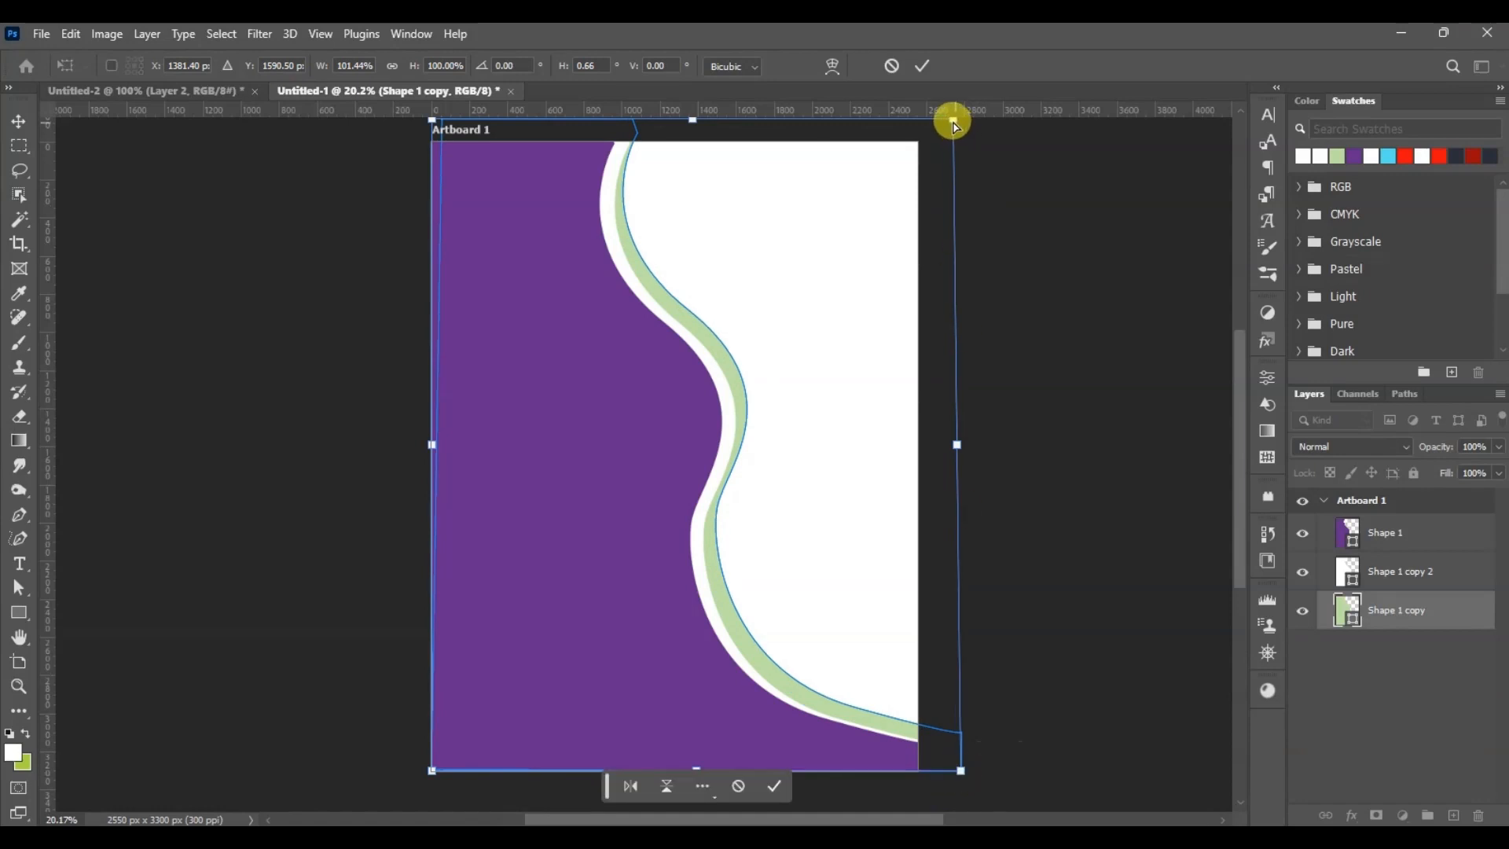
left_click_drag(953, 119, 960, 114)
key("Return")
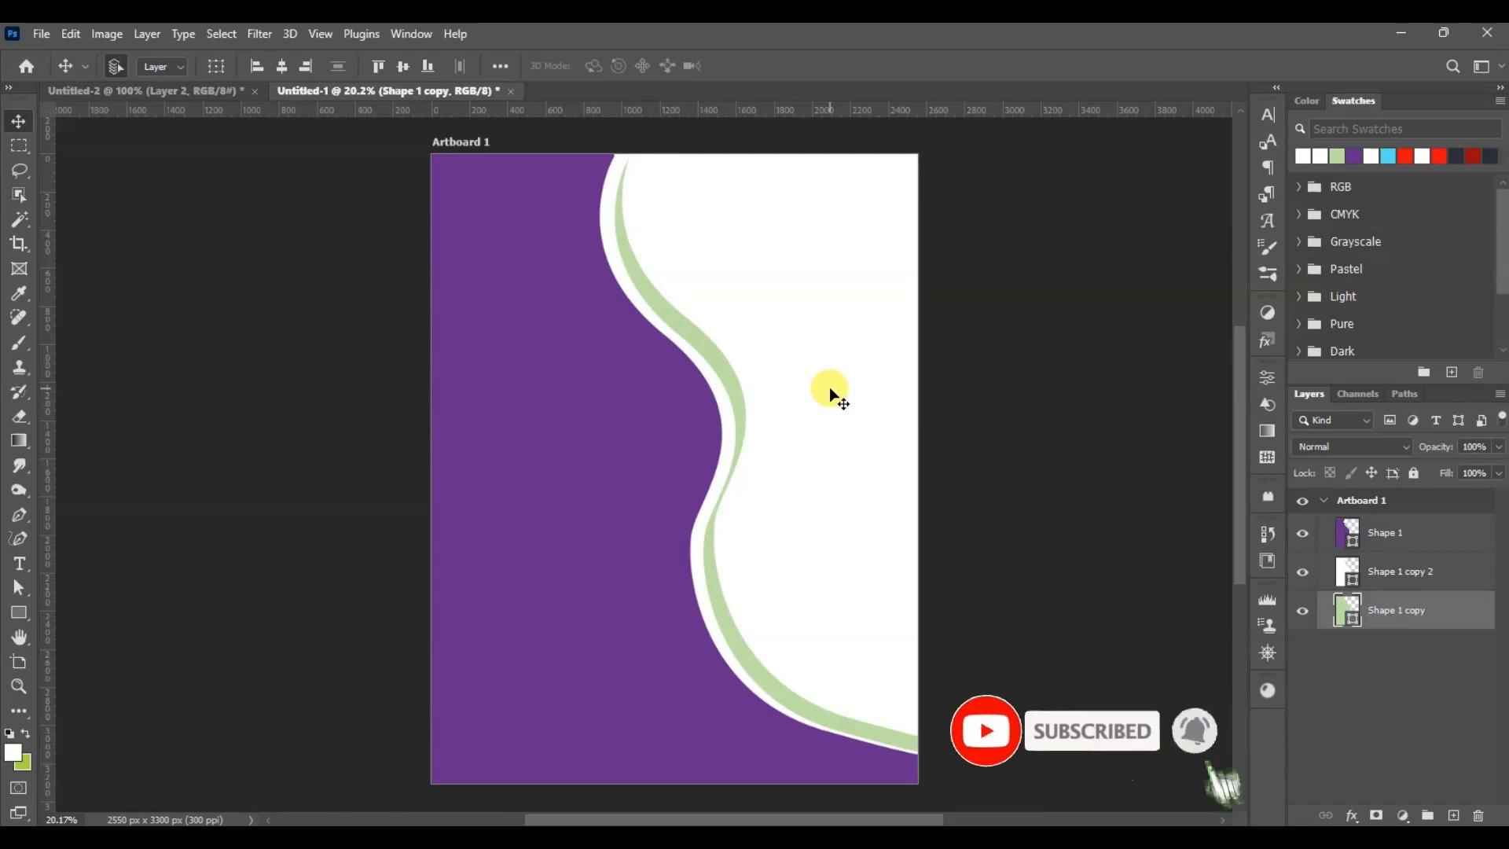
Distort the white copy with Free Transform so the white band narrows near the top and widens toward the lower right.
left_click(621, 279)
key("ctrl+t")
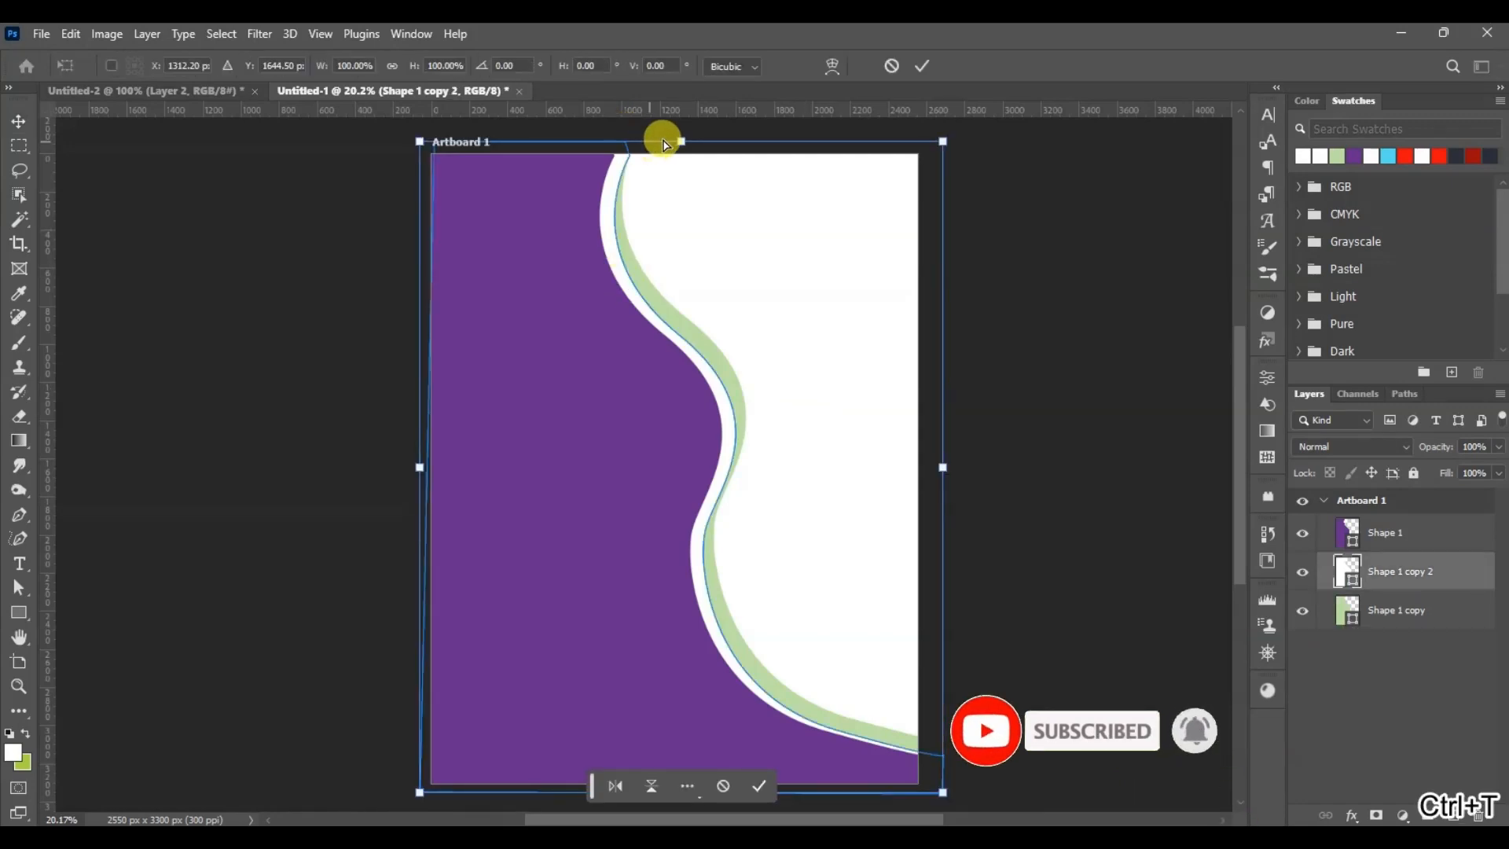
left_click_drag(673, 141, 662, 142)
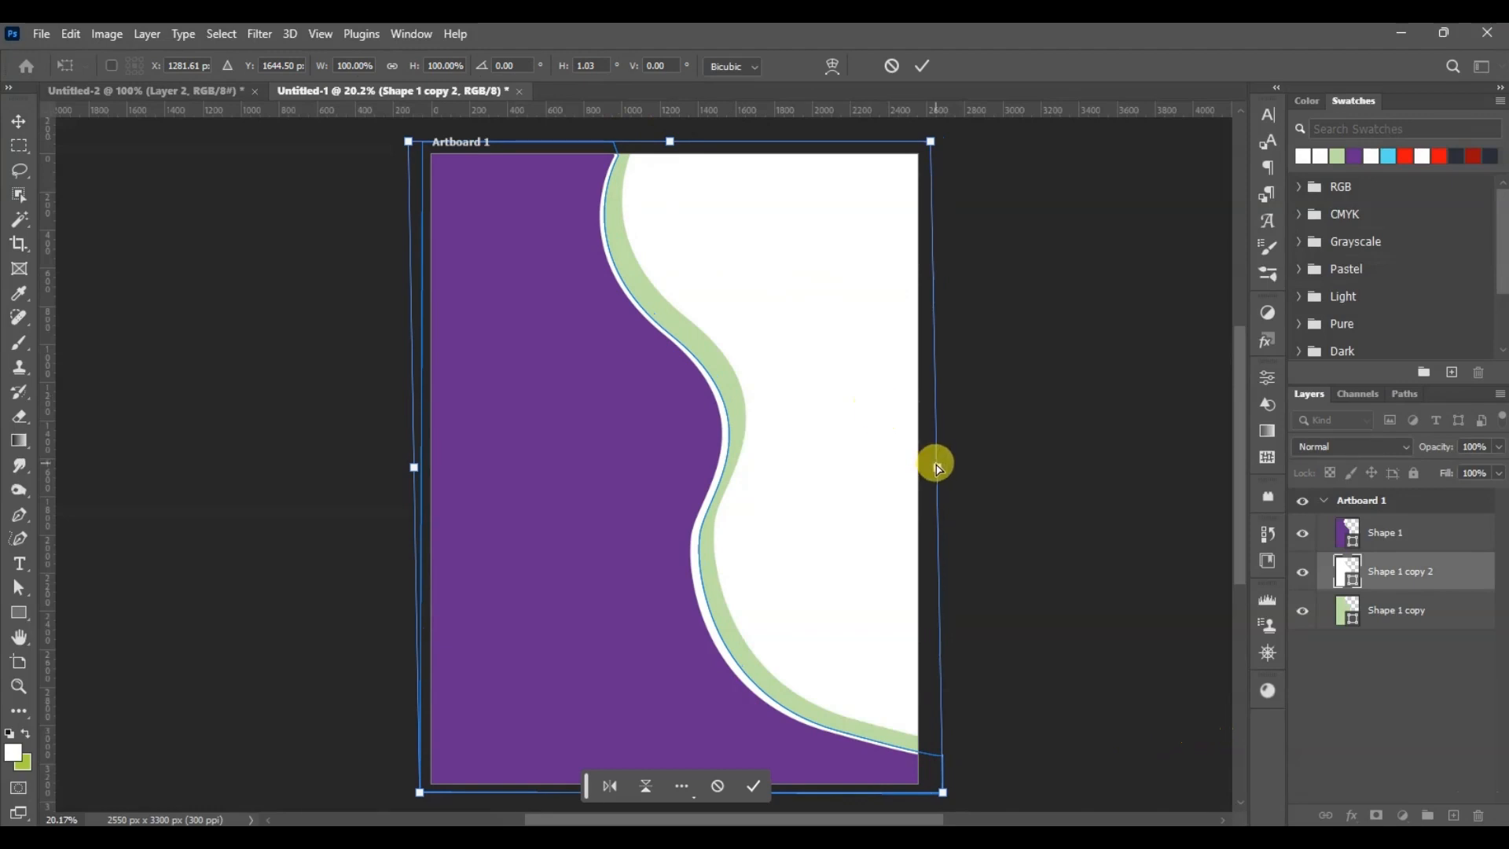
left_click_drag(935, 465, 955, 451)
left_click_drag(404, 139, 399, 156)
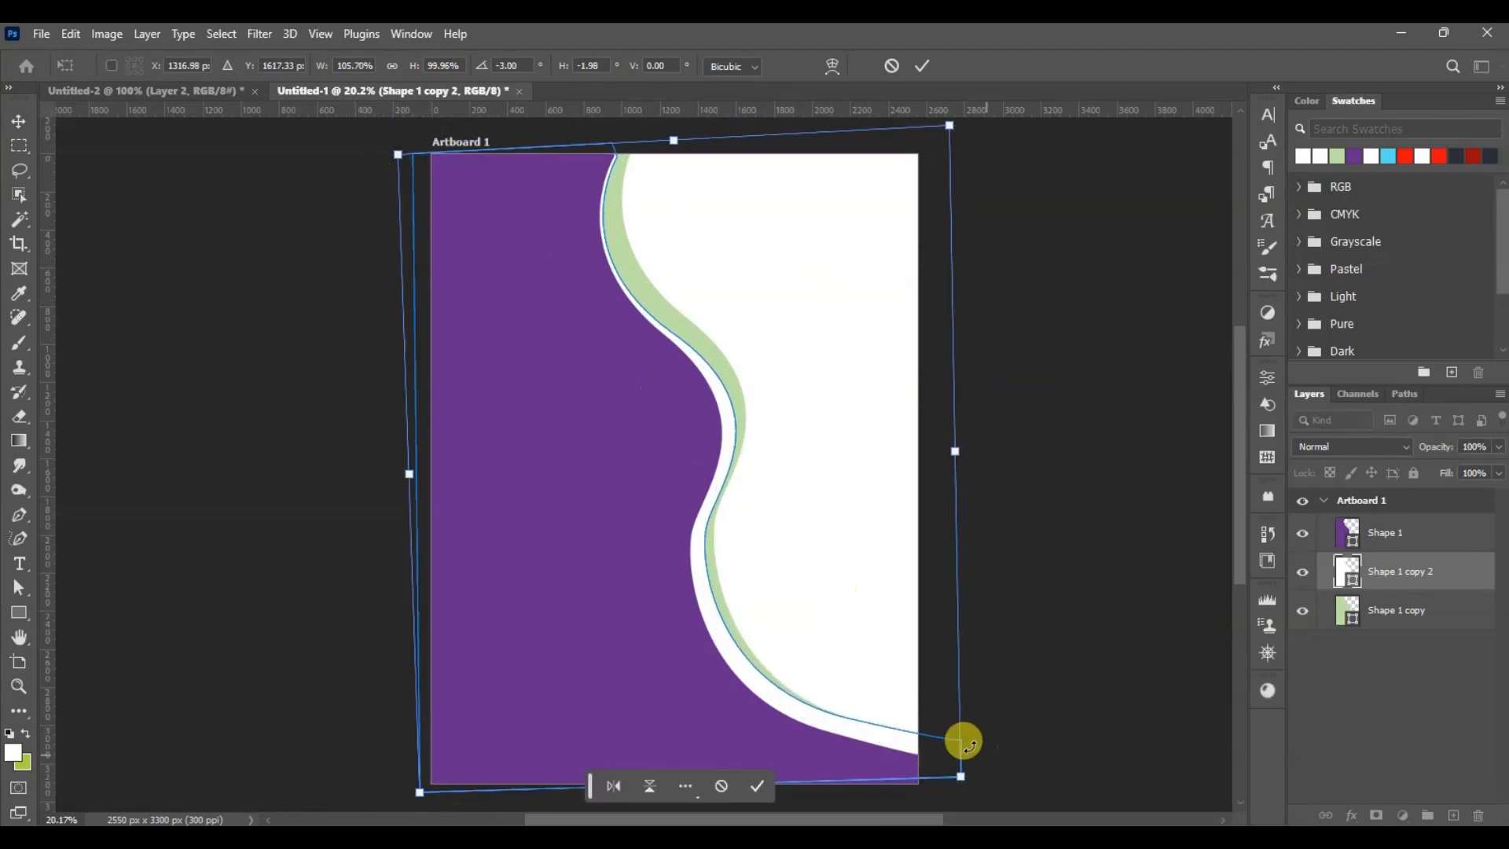
left_click_drag(960, 741, 956, 741)
left_click_drag(395, 161, 388, 125)
left_click_drag(954, 458, 939, 449)
key("Return")
Adjust the white copy's top, middle and lower-right anchor points with Direct Selection to even out the white and green bands.
left_click(35, 595)
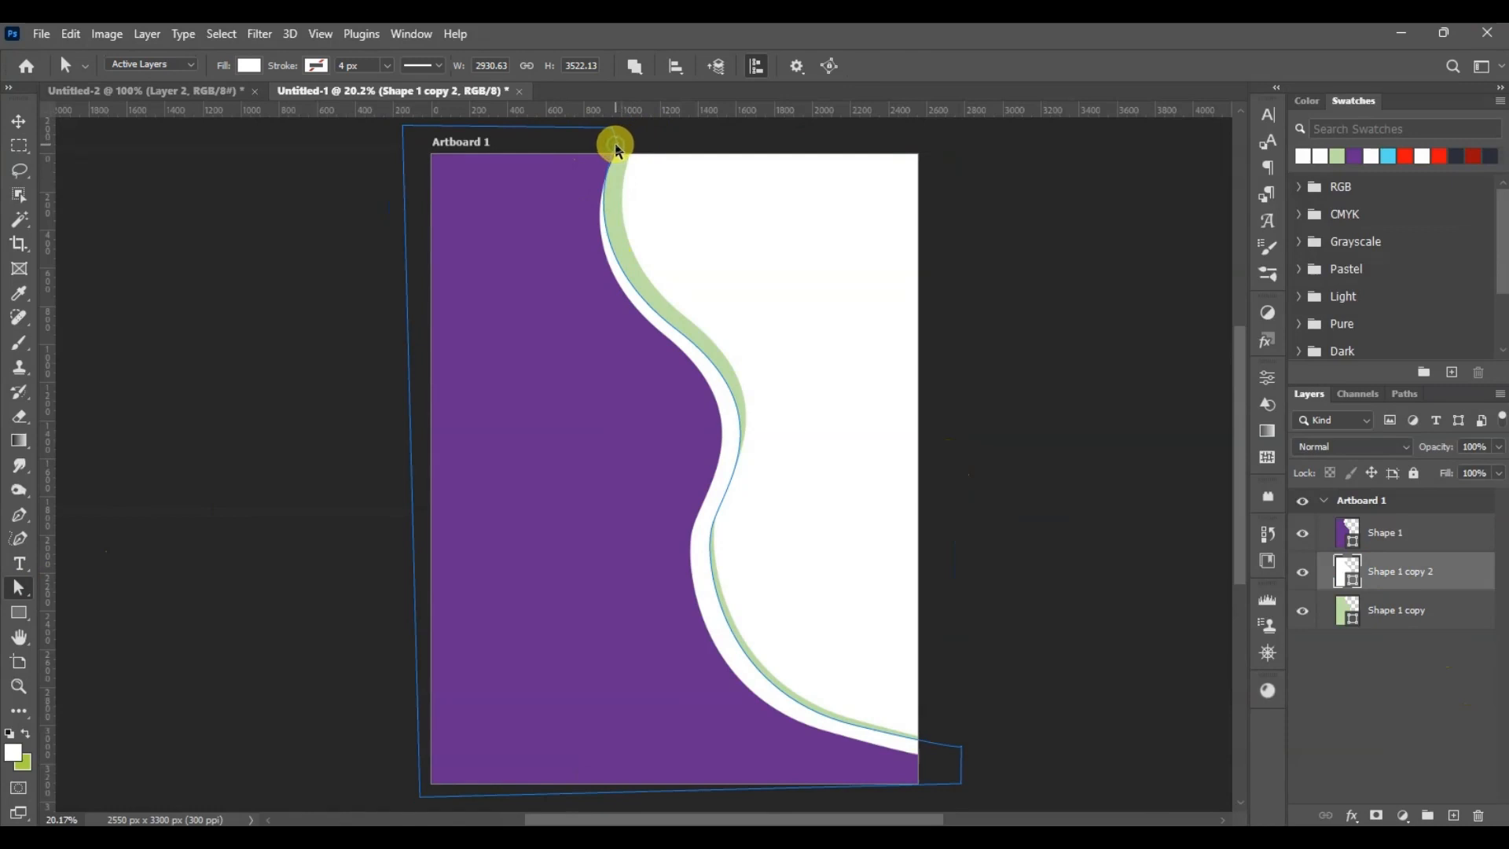
key("shift+a")
left_click_drag(619, 145, 634, 149)
left_click(711, 532)
left_click_drag(708, 534, 702, 531)
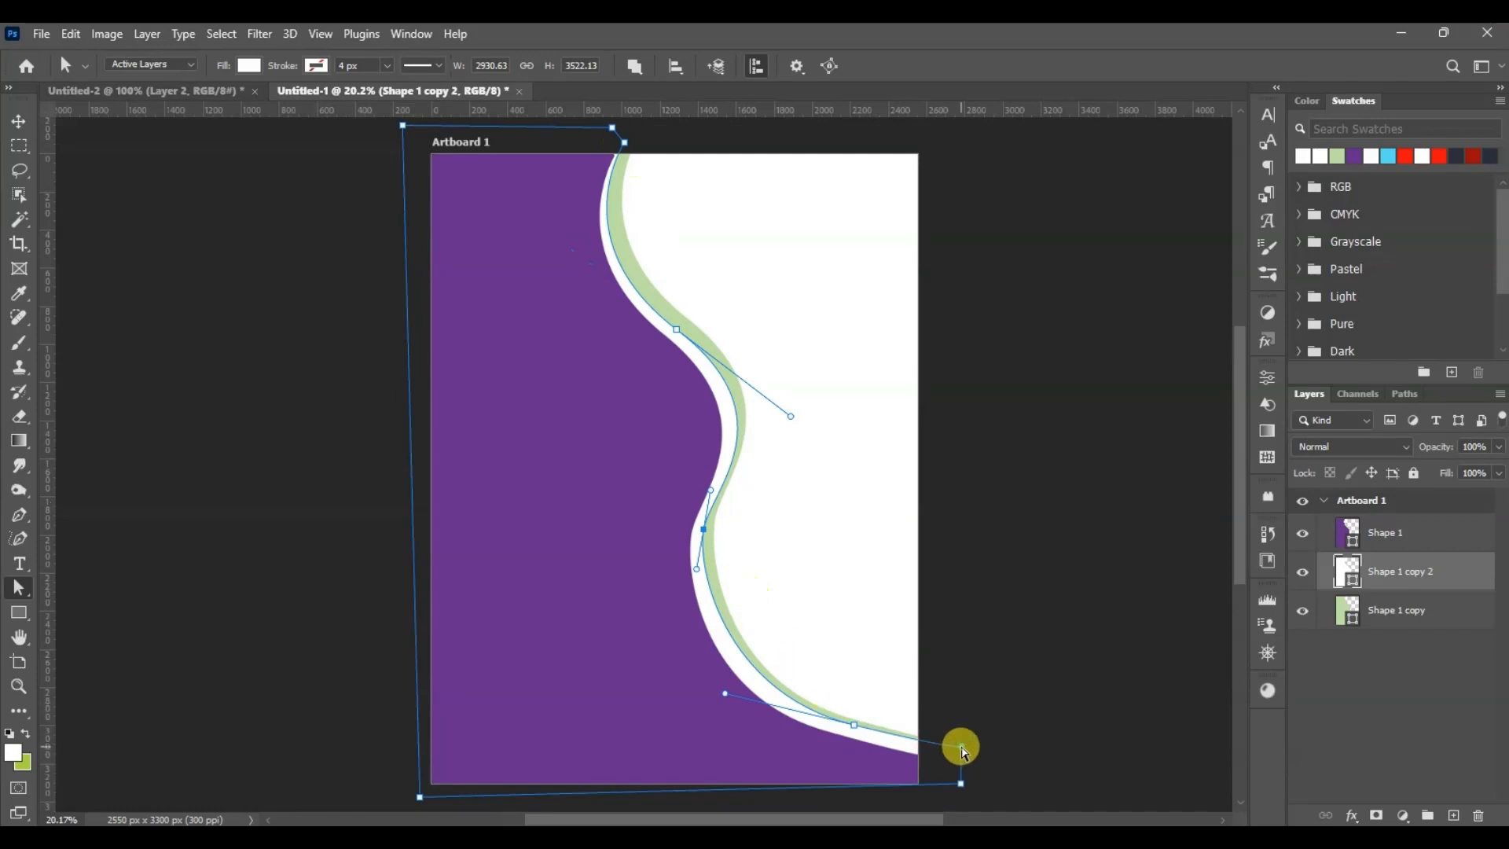
left_click(960, 750)
left_click(855, 730)
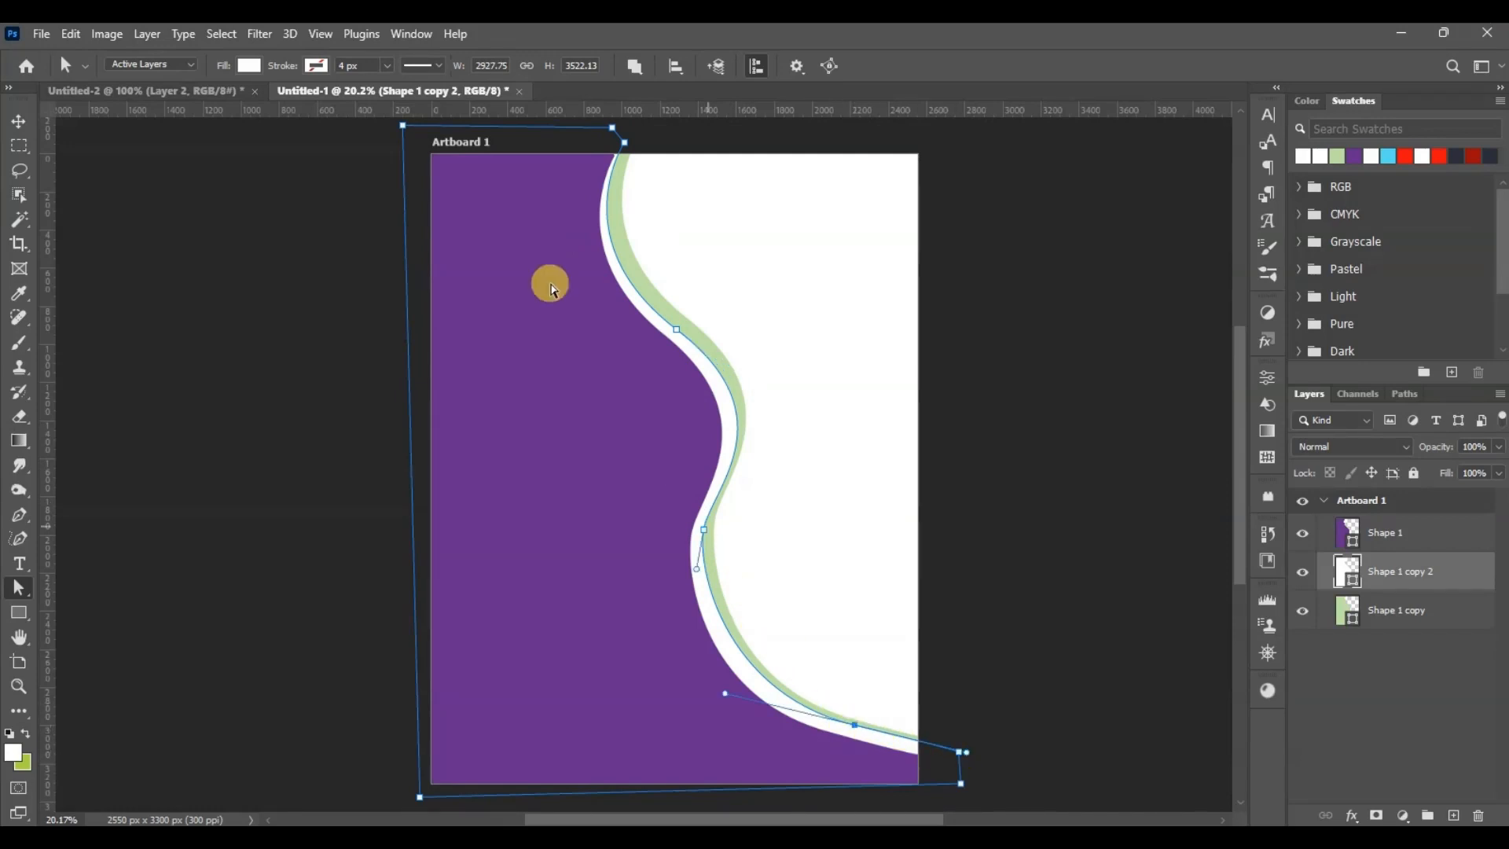
left_click(18, 121)
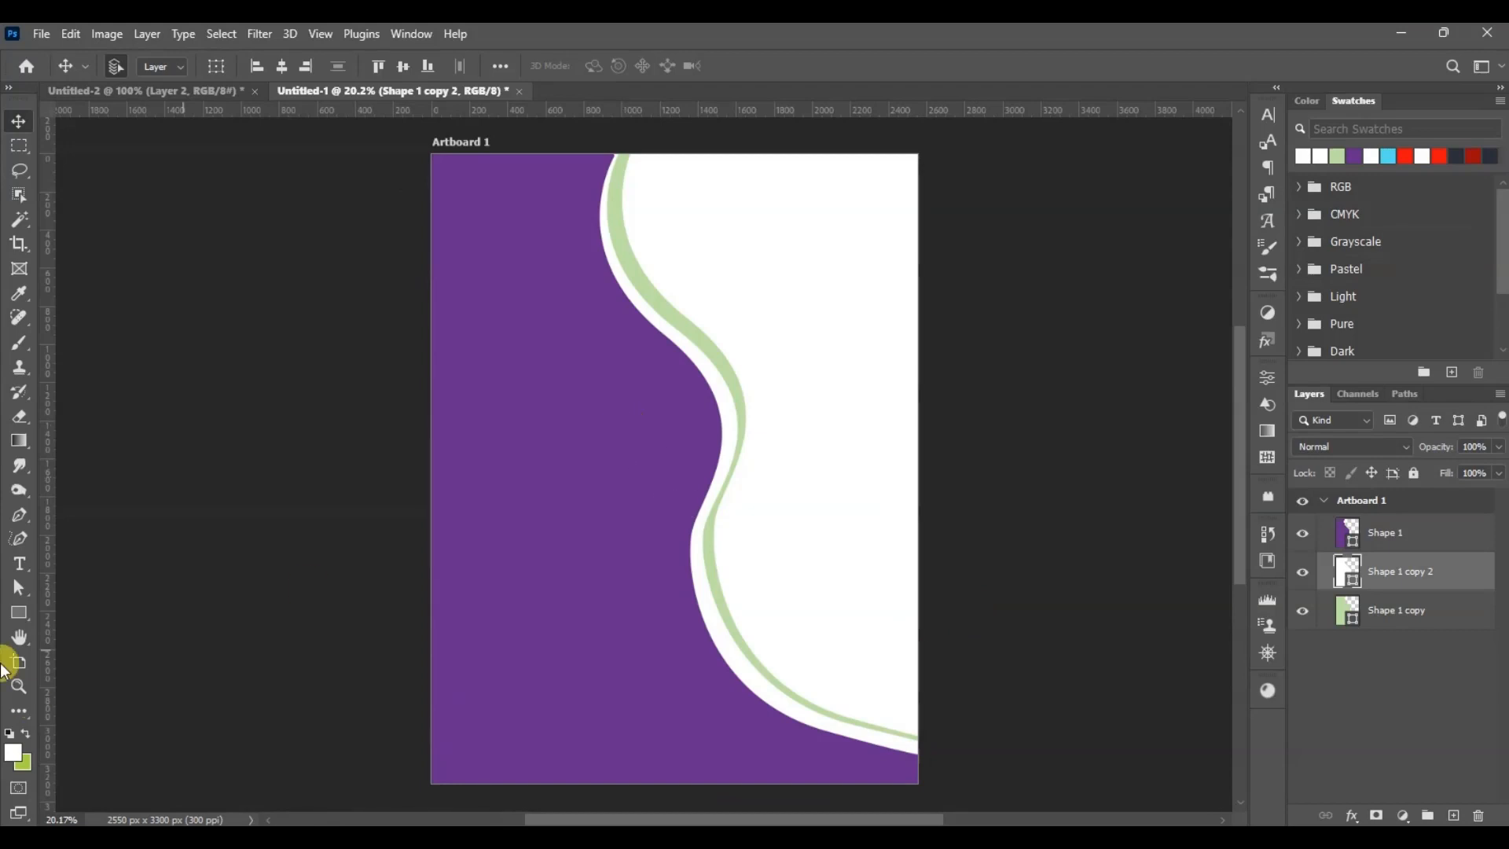
Draw a white circle with the Ellipse tool on a new layer above the purple shape, over its lower half.
left_click_drag(16, 613, 128, 626)
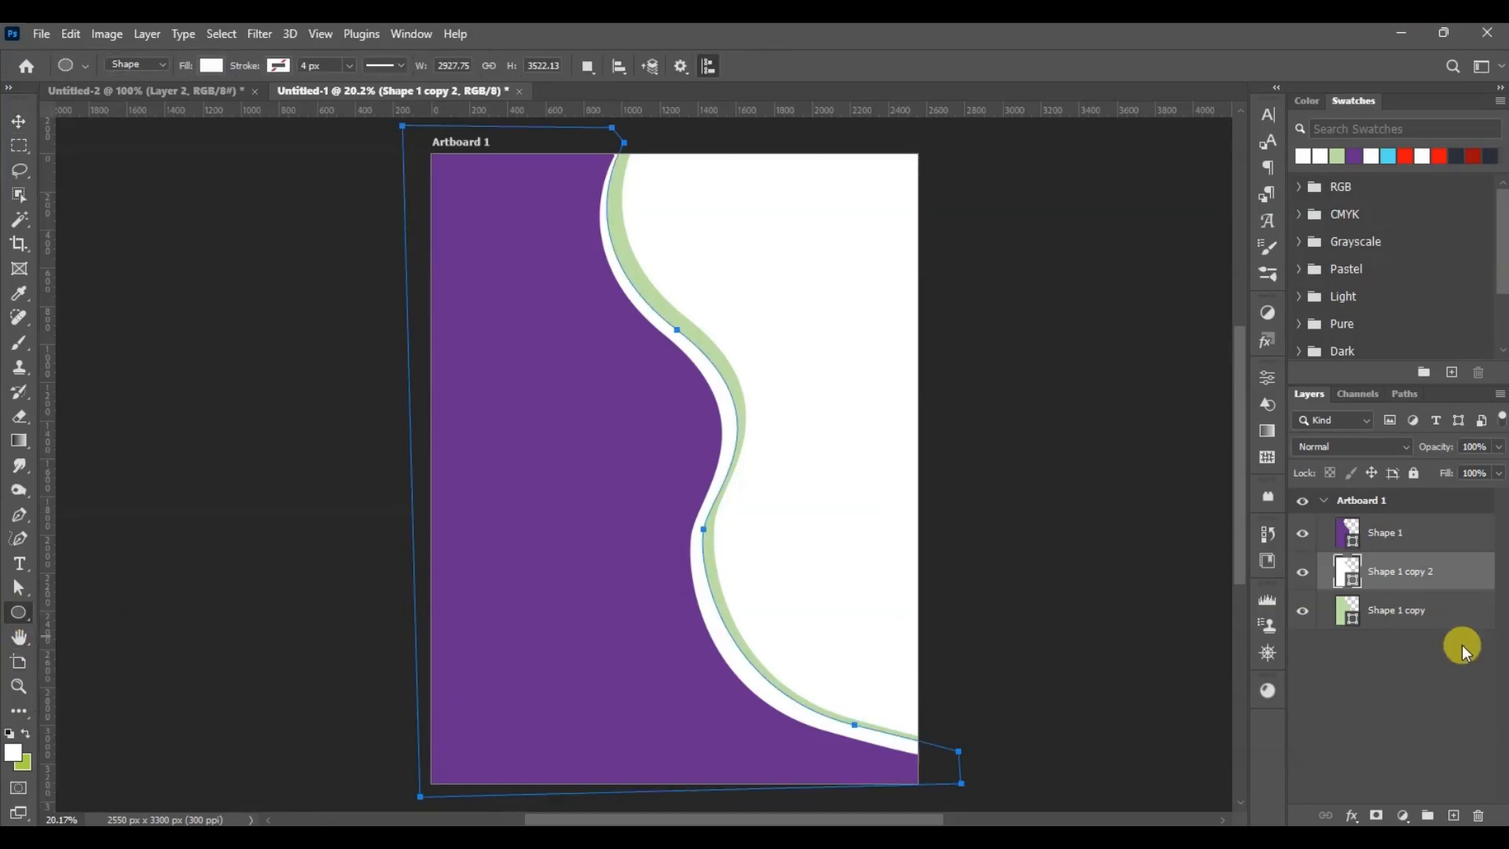
left_click(1440, 548)
key("ctrl+shift+alt+n")
left_click_drag(521, 554, 693, 727)
Move the white circle onto the lower bend of the purple curve and scale it to about 1115 px across.
left_click(18, 120)
left_click_drag(581, 628, 723, 566)
key("ctrl+t")
left_click_drag(810, 499, 818, 454)
key("Return")
Duplicate the circle onto the upper part of the curve and scale the copy to about 981 × 991 px.
left_click_drag(729, 546, 664, 254)
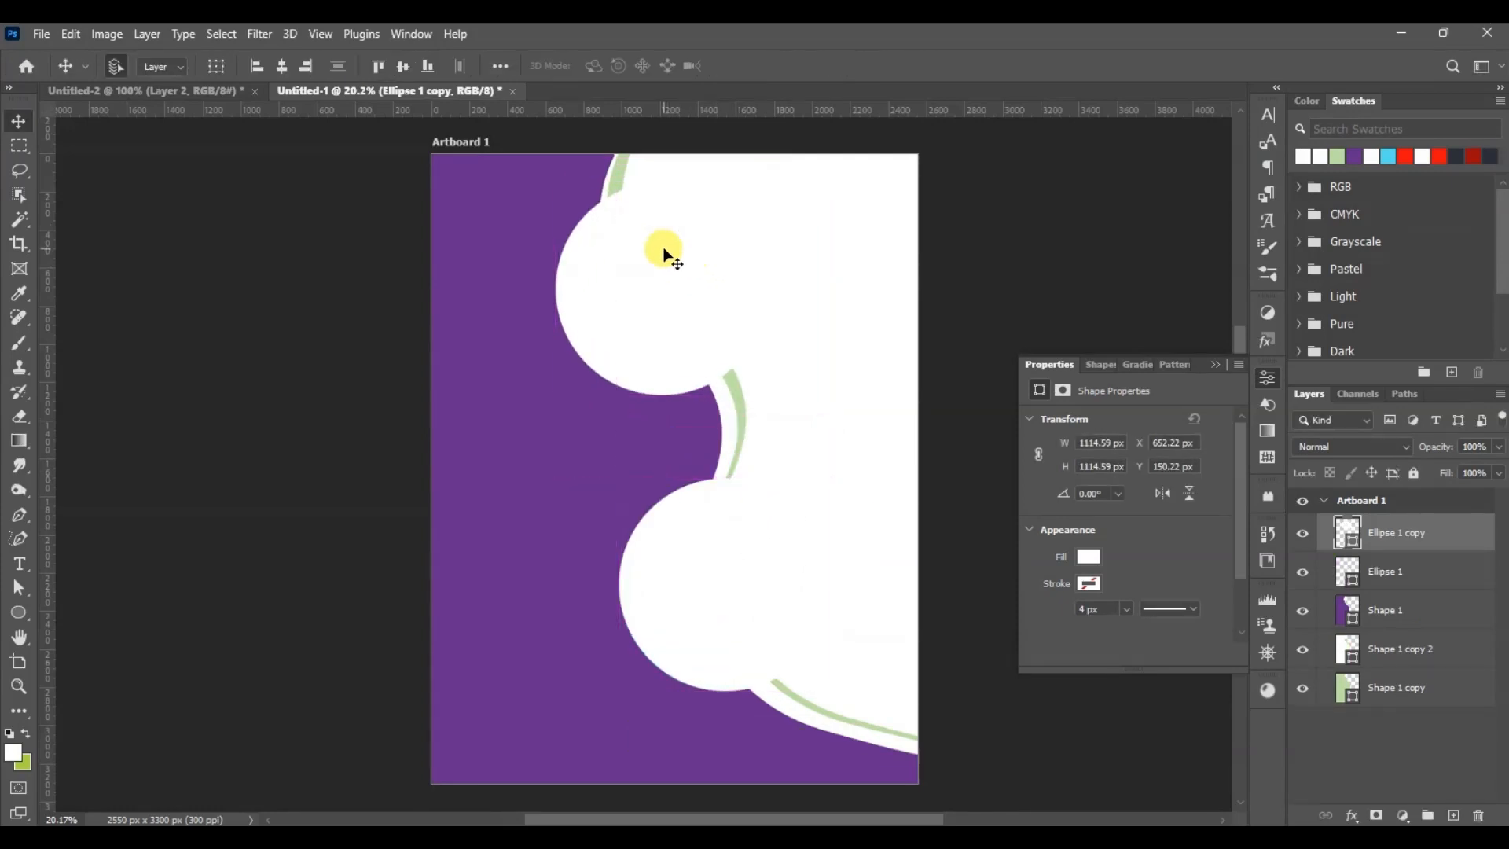
key("ctrl+t")
mouse_move(742, 192)
left_mouse_down()
mouse_move(768, 176)
mouse_move(734, 202)
left_mouse_up()
key("Return")
Duplicate the lower white circle in place and set the copy's fill to none.
left_click(728, 606)
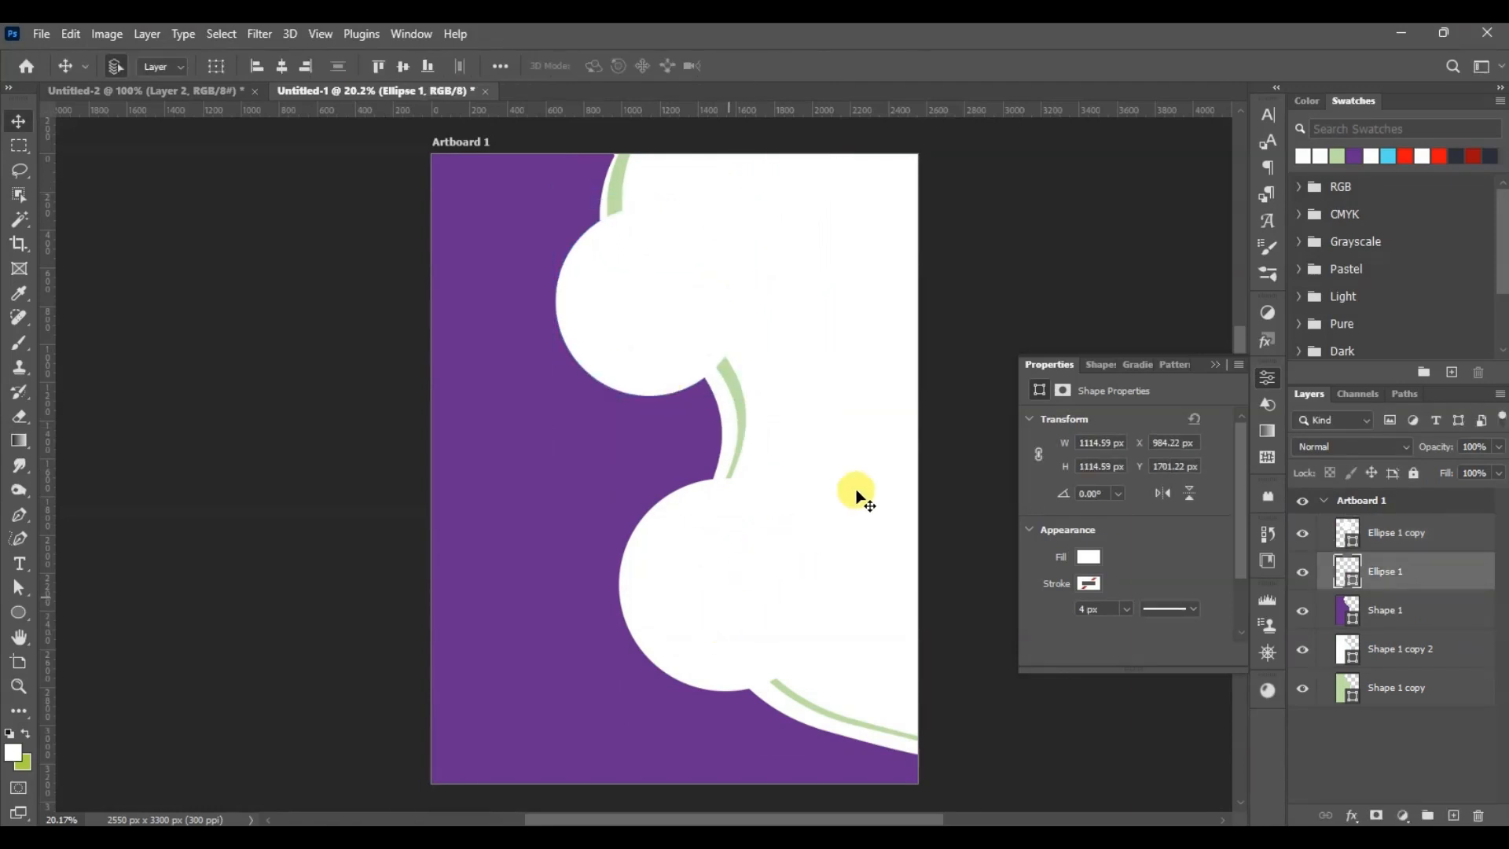
left_click(1268, 379)
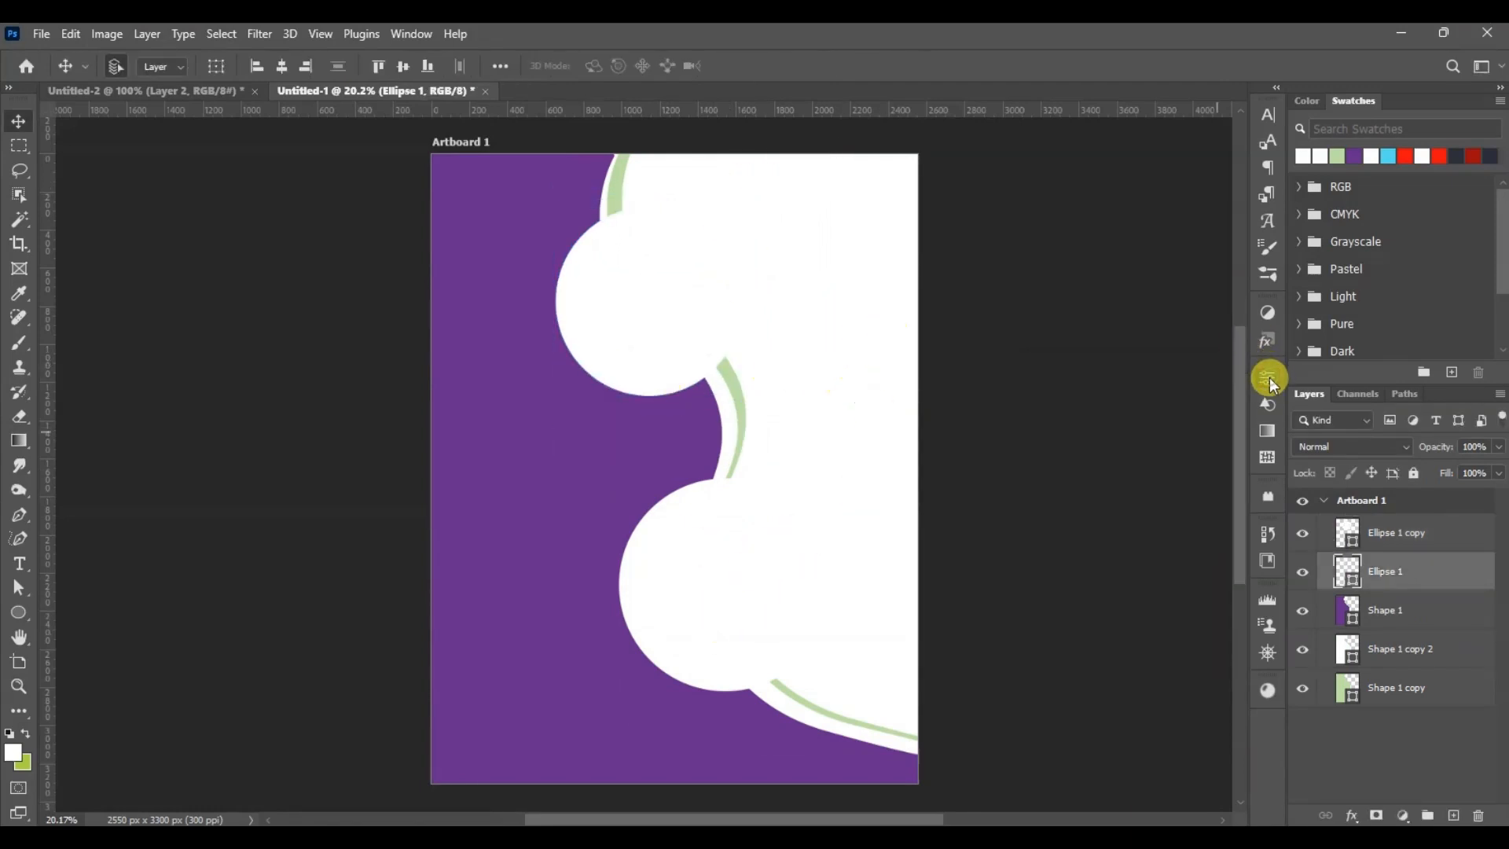
key("ctrl+j")
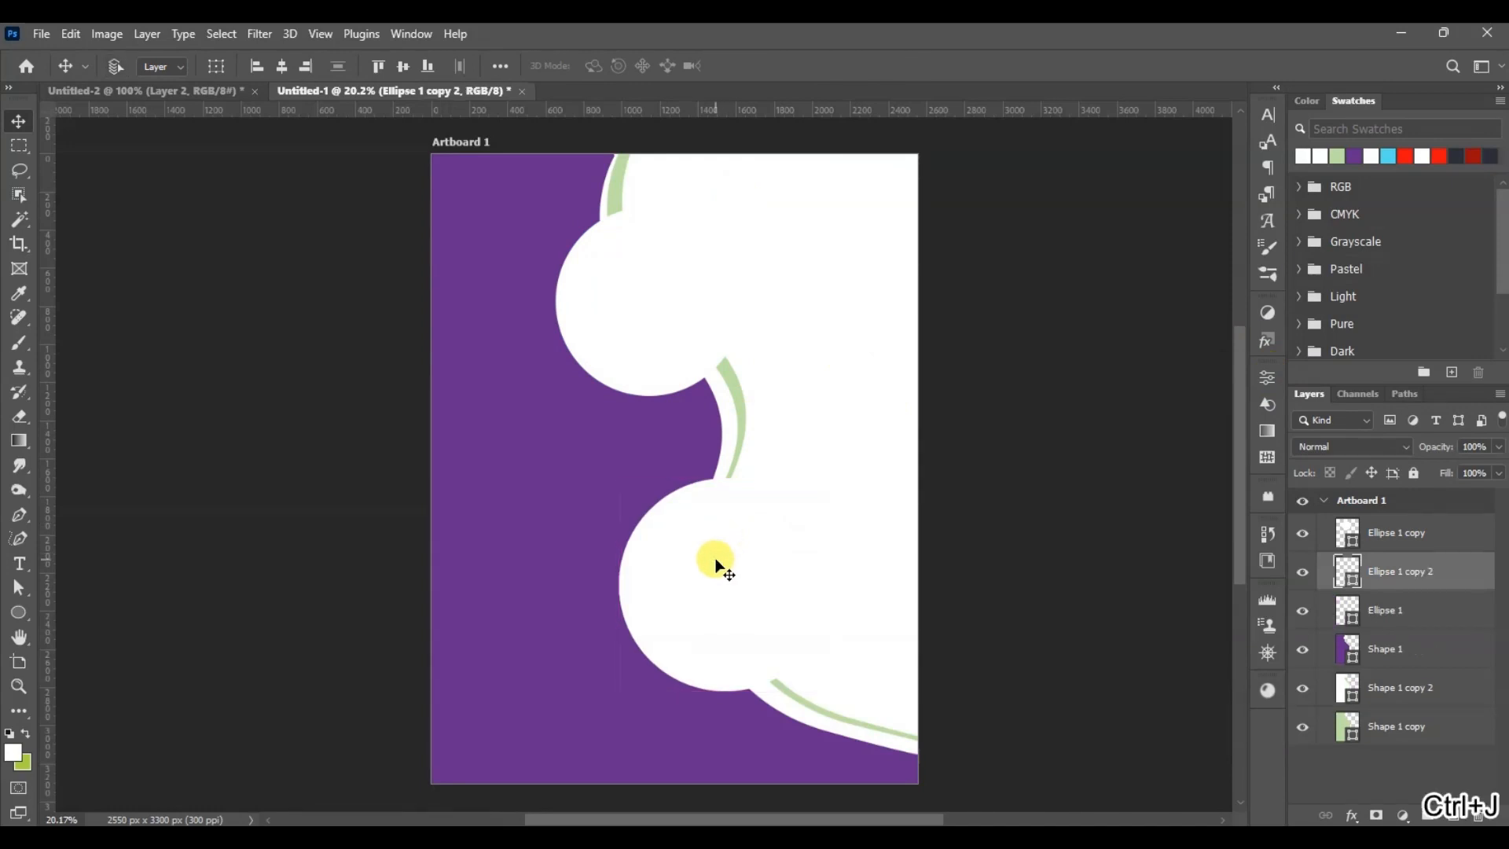
left_click(1266, 378)
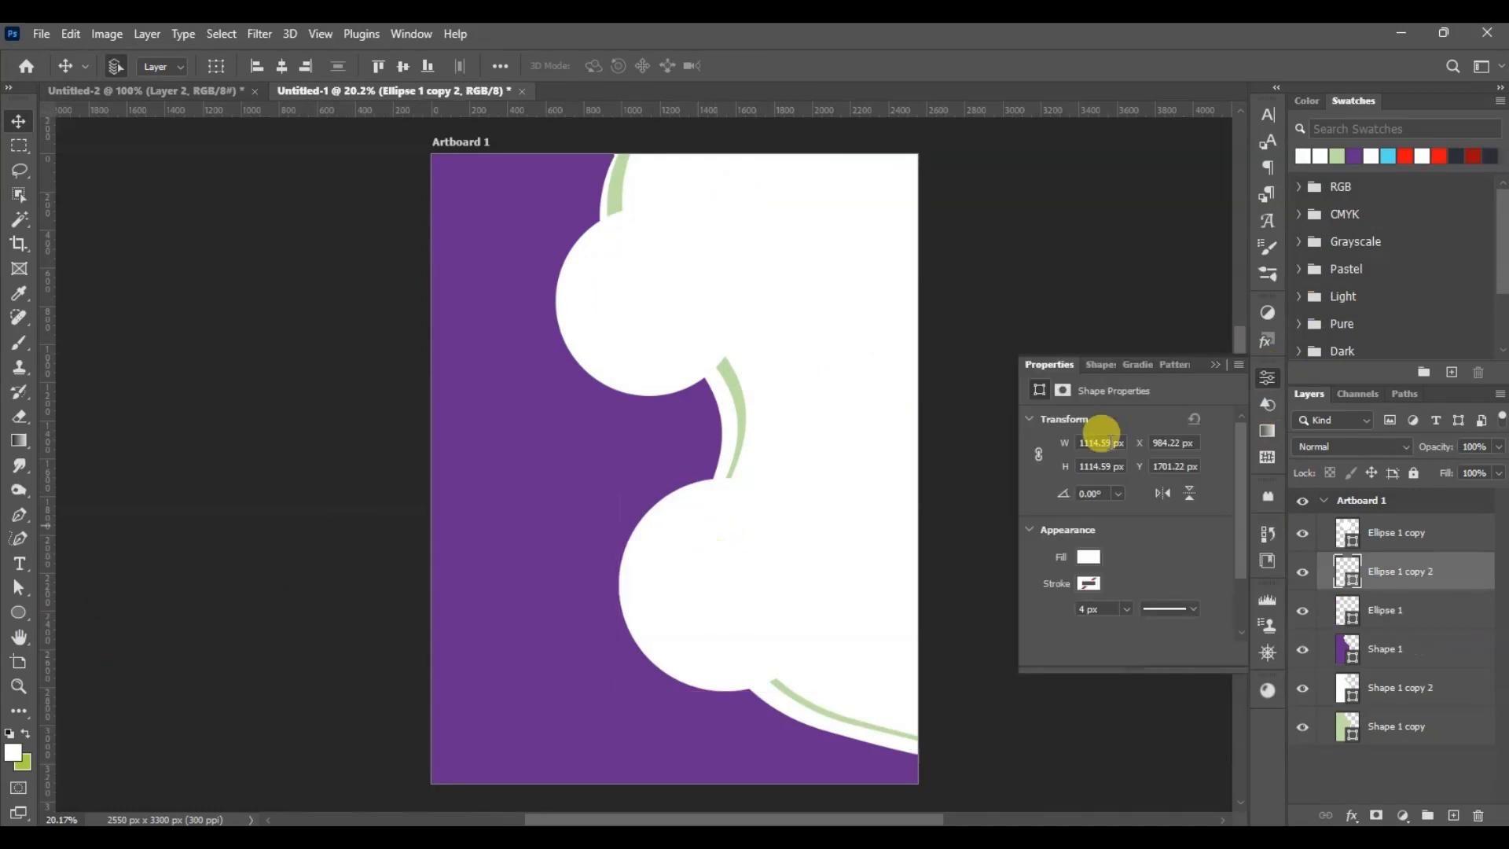
scroll(1213, 510, "down", 2)
left_click(1086, 481)
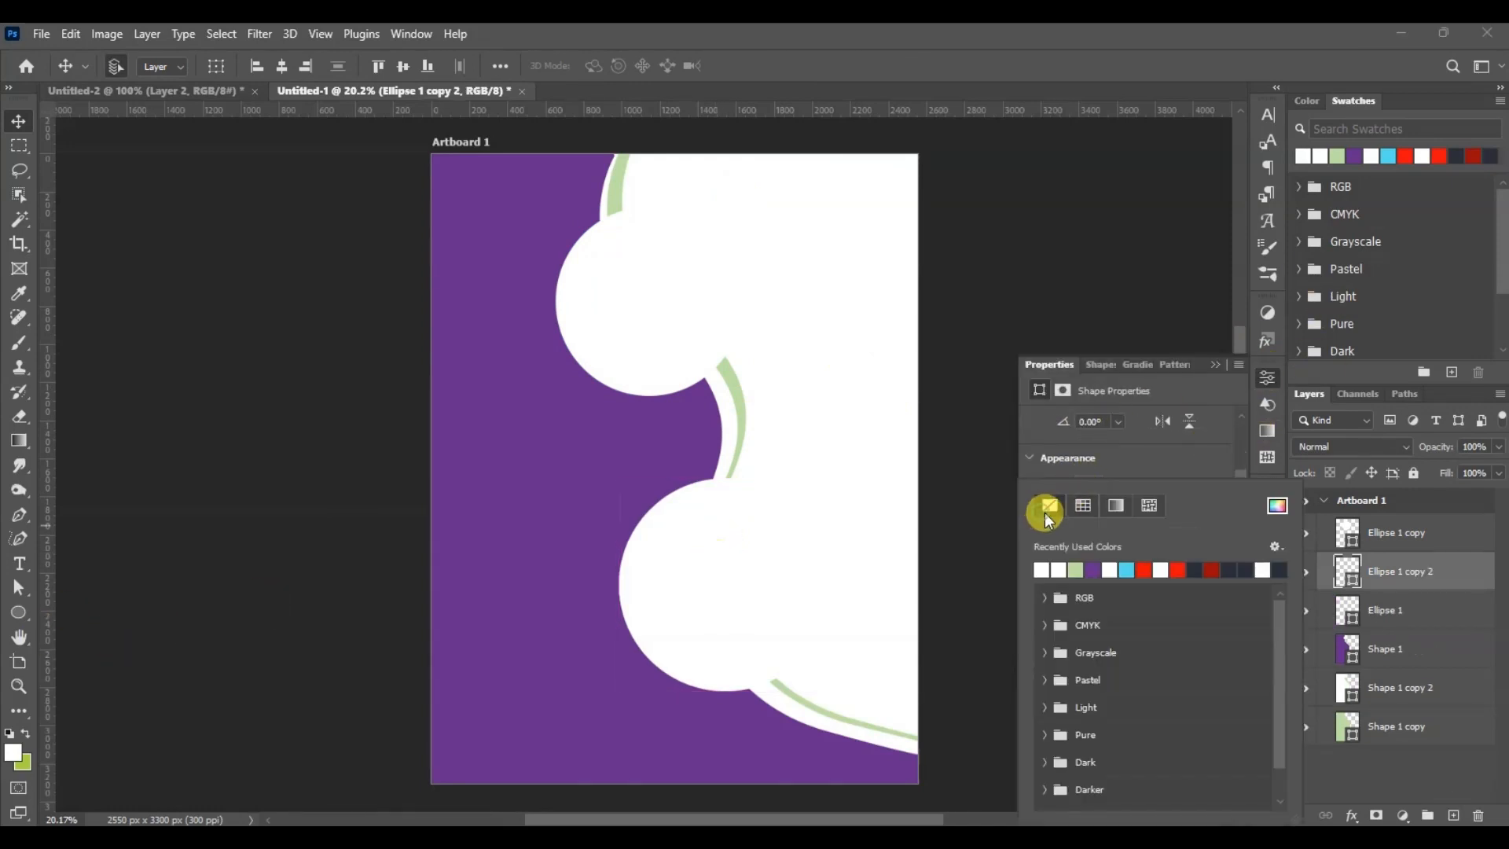
left_click(1044, 512)
Give the unfilled lower circle copy a purple stroke 10 px wide.
scroll(1157, 487, "up", 2)
scroll(910, 427, "up", 2)
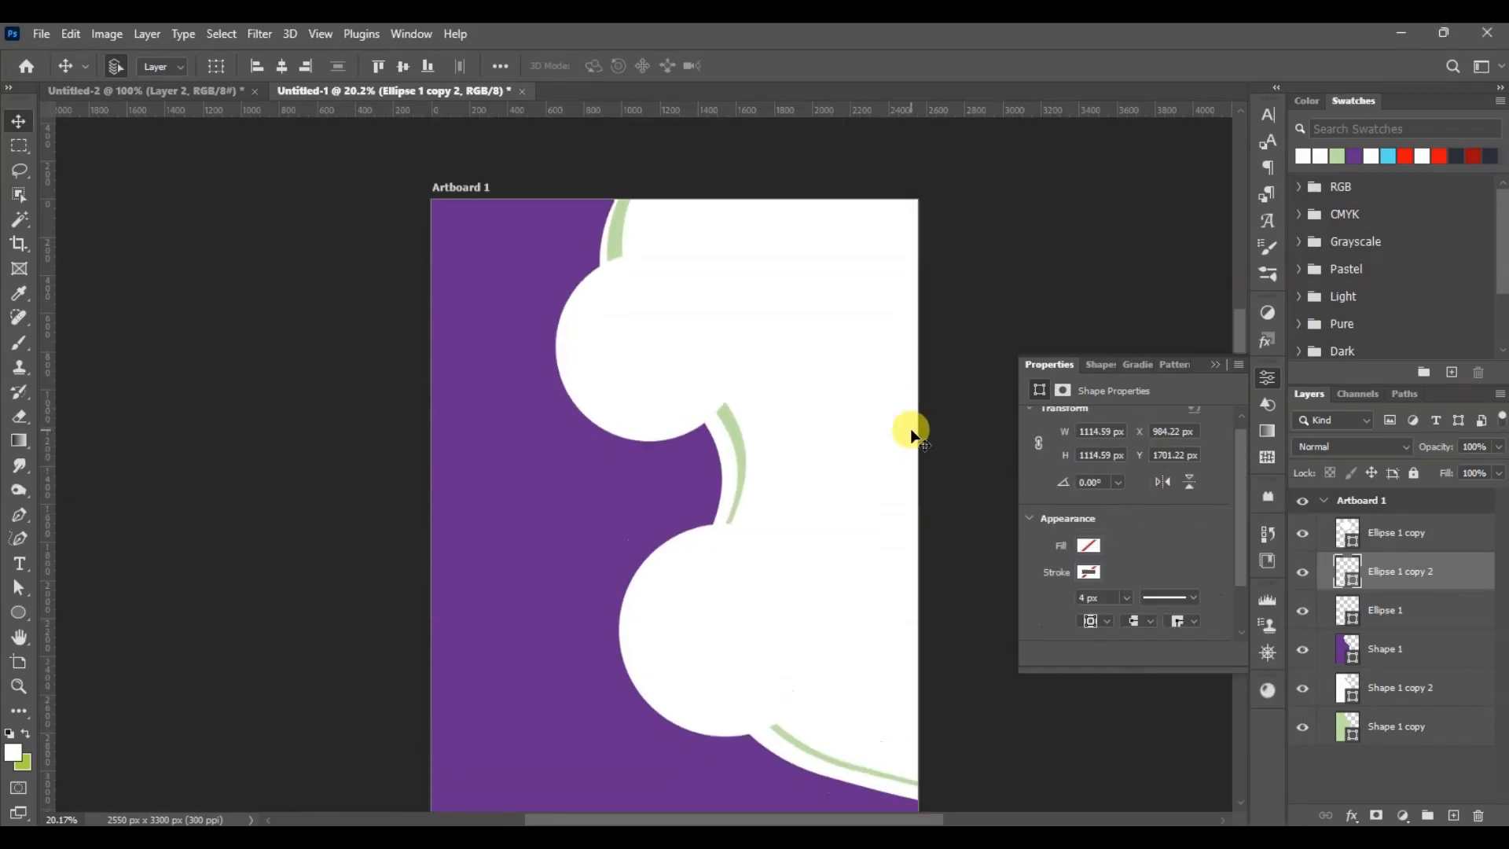
scroll(911, 436, "down", 2)
left_click(1088, 572)
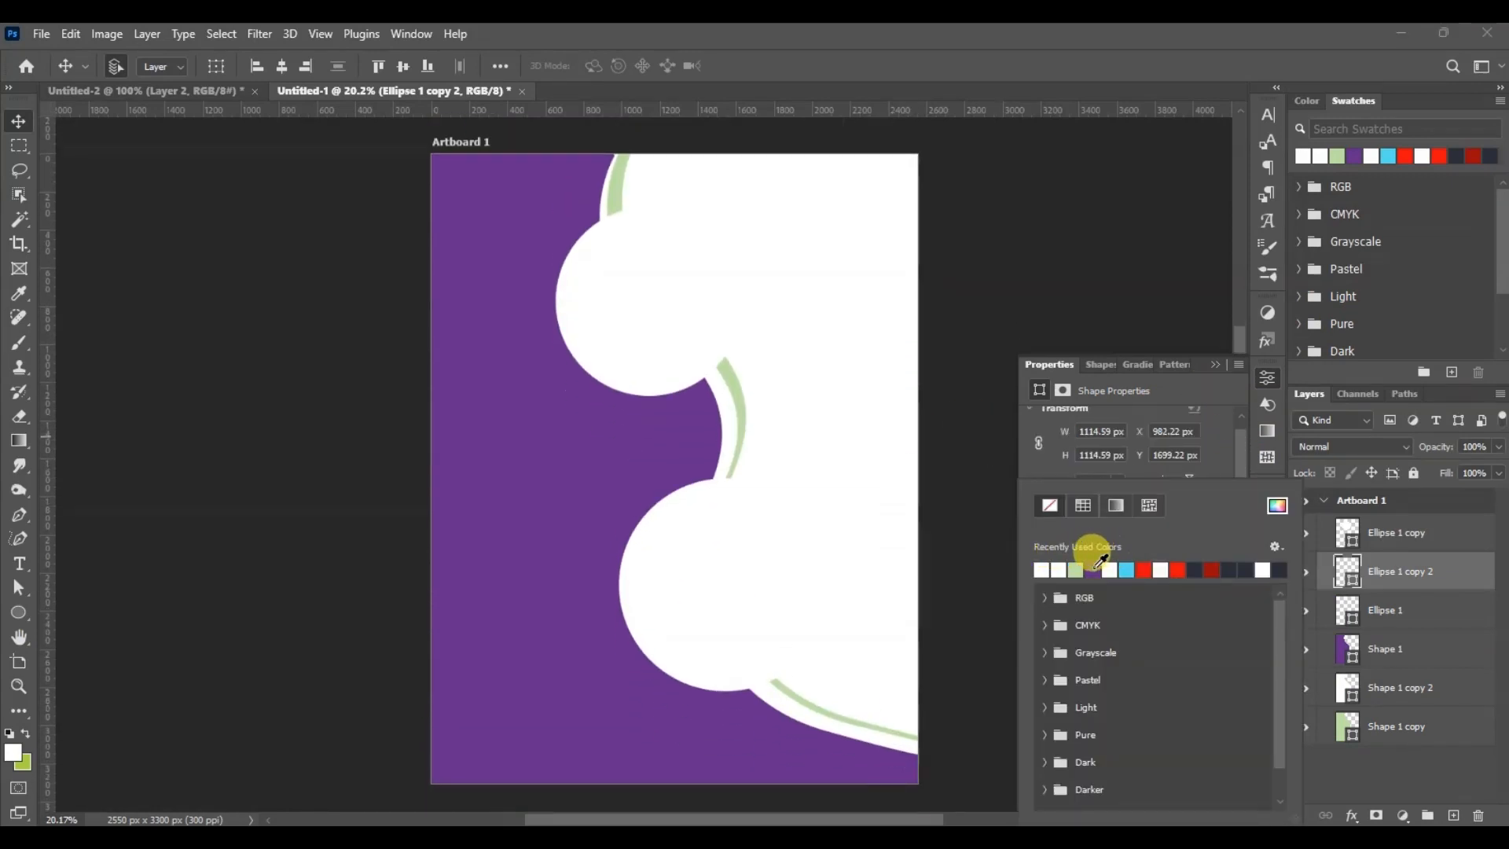
left_click(1093, 568)
left_click(1220, 466)
left_click(1110, 598)
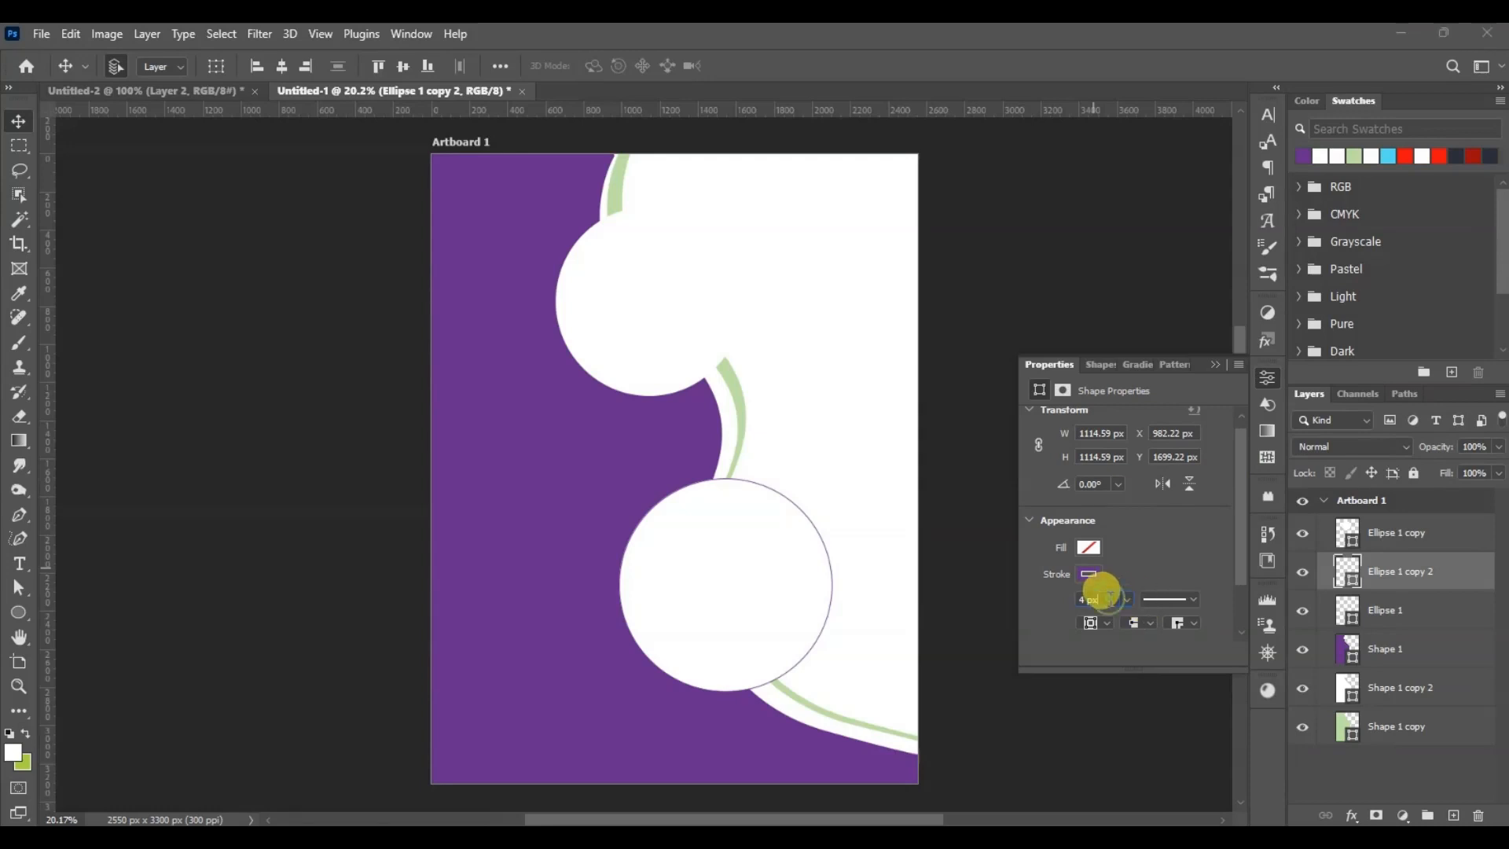
Scale the purple ring around the lower circle to about 1223 px across, keeping it centred on the circle.
left_click(690, 339)
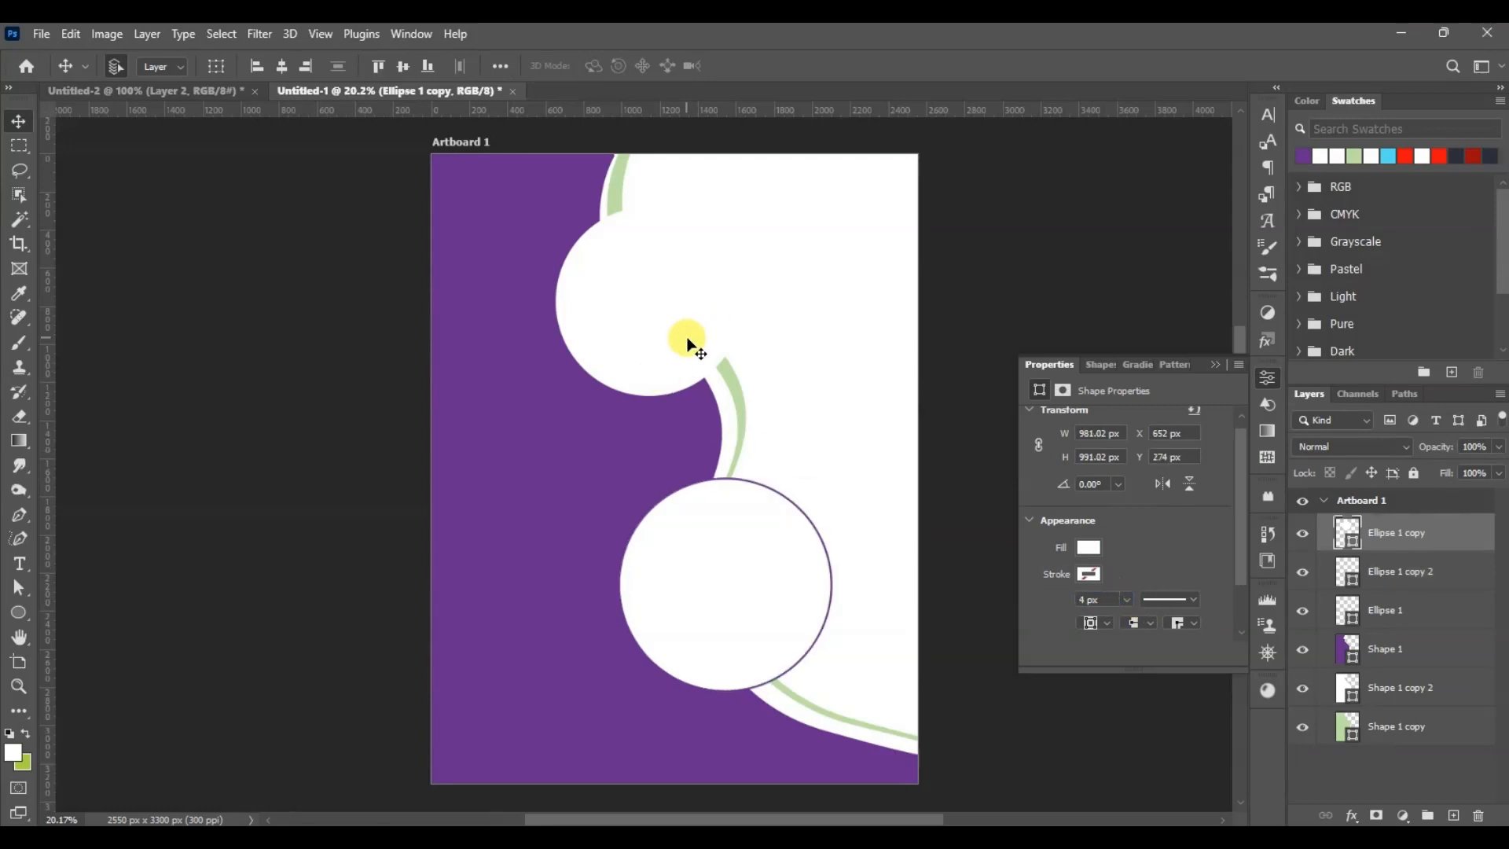
left_click(697, 573)
left_click(1387, 571)
key("ctrl+t")
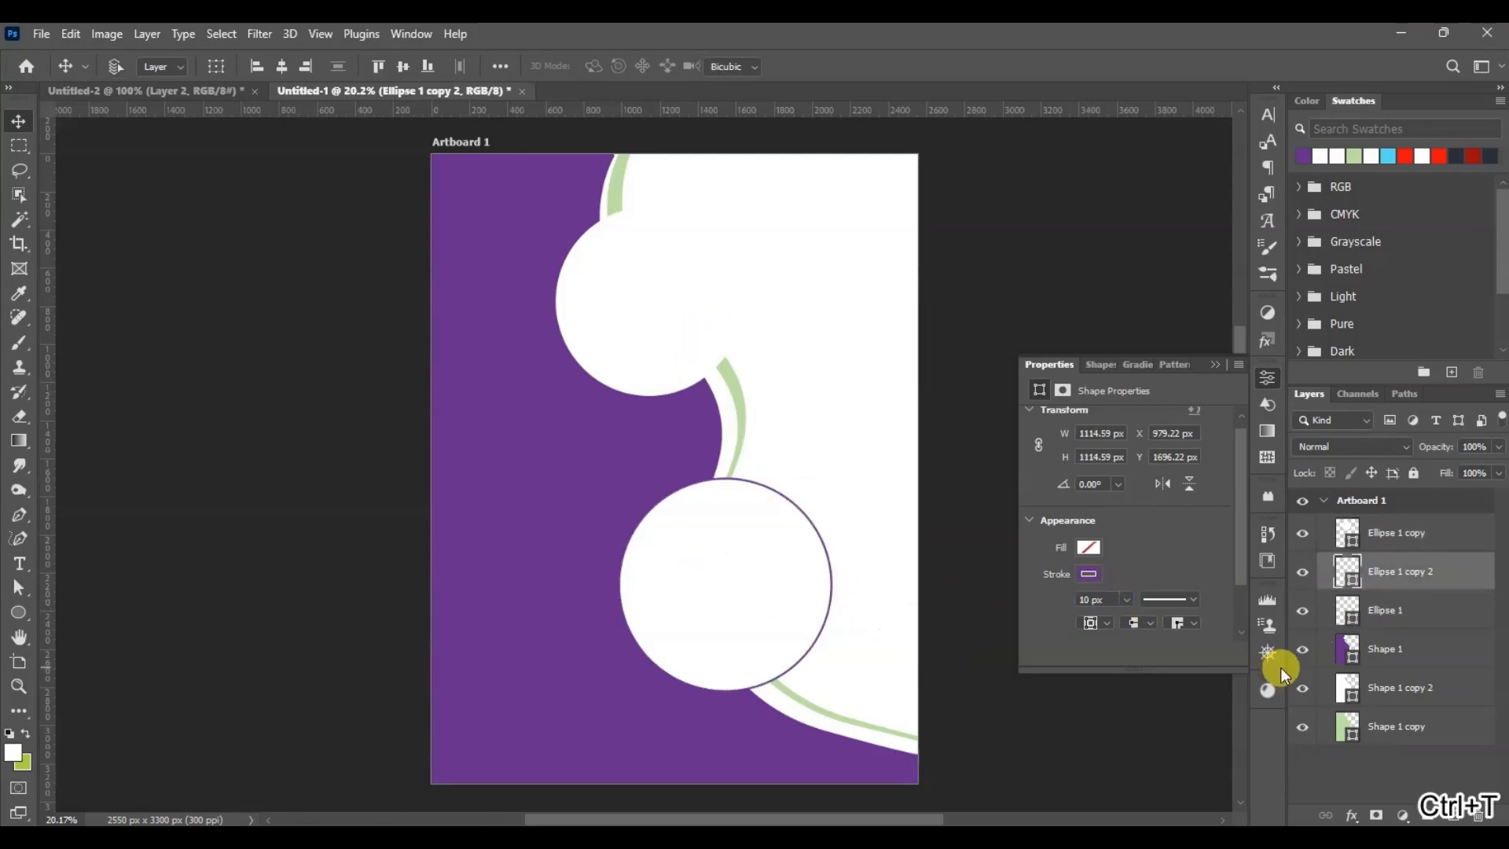
left_click_drag(833, 475, 839, 467)
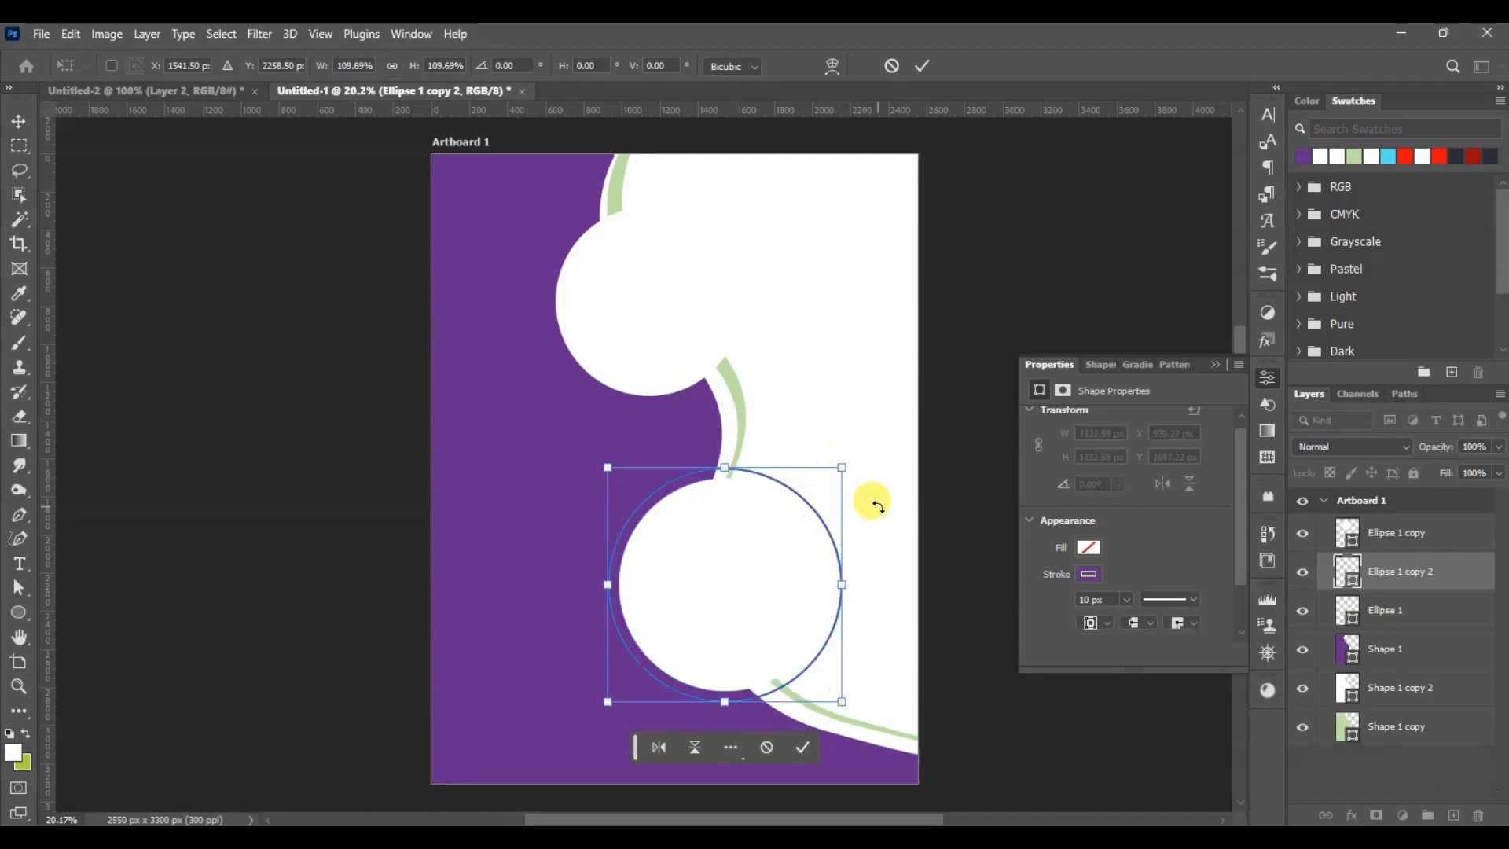
key("Return")
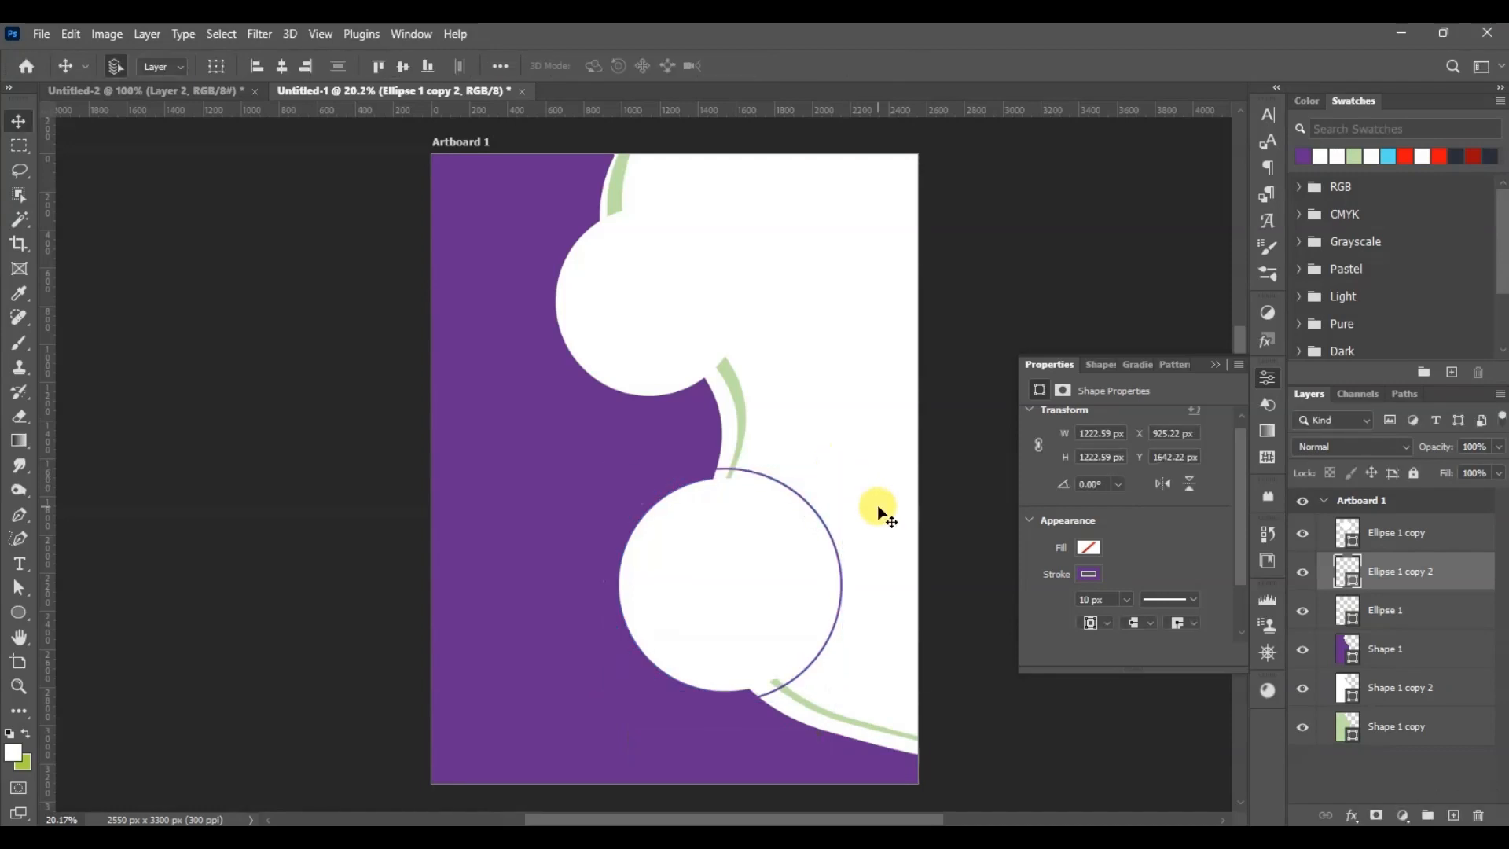
Duplicate the upper white circle and enlarge the copy from its centre to about 1075 × 1086 px.
left_click(709, 559)
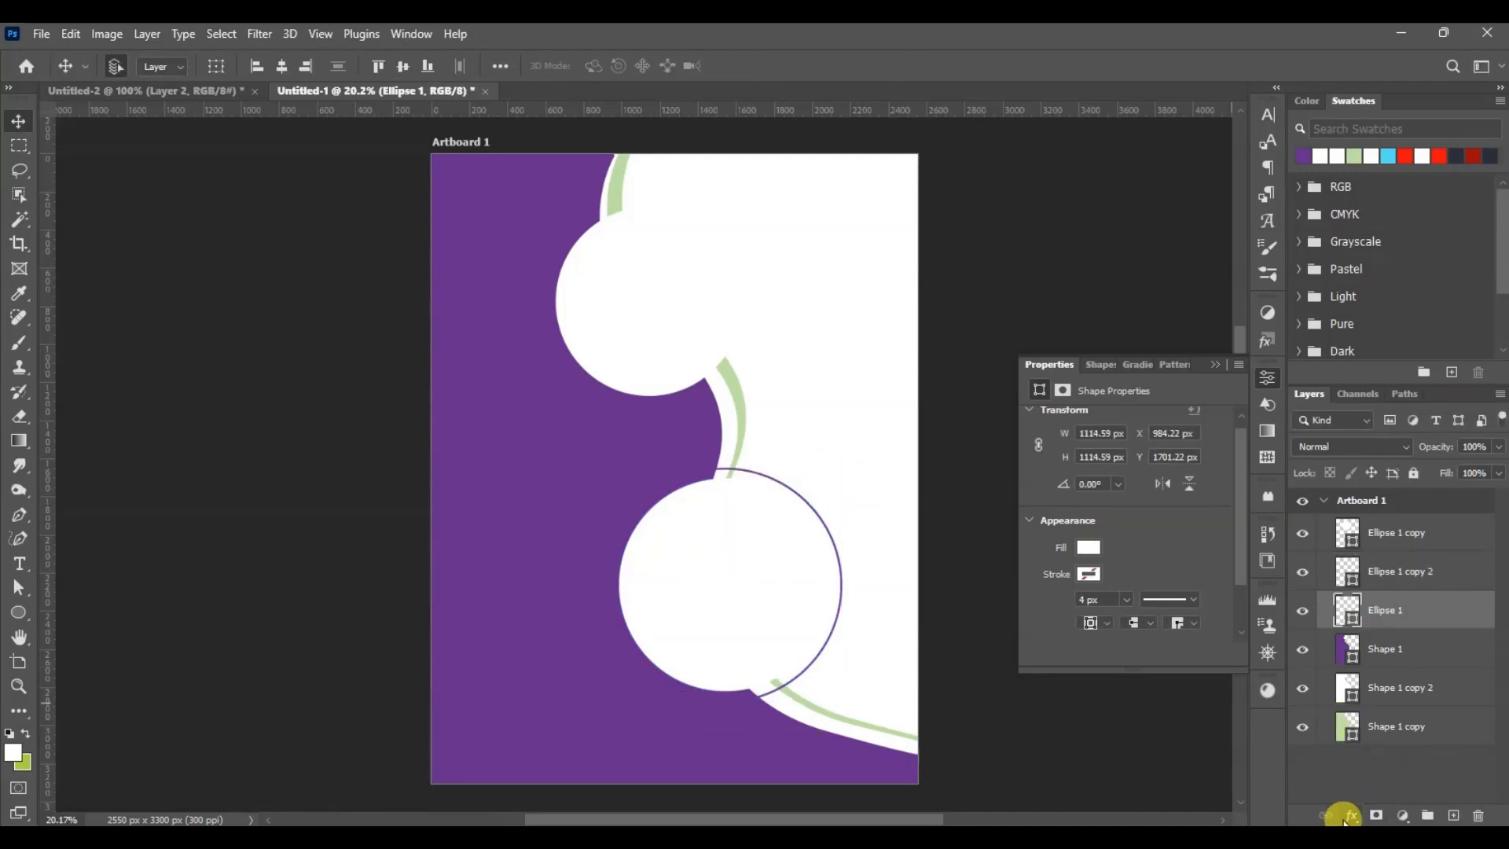
left_click(681, 256)
key("ctrl+j")
key("ctrl+t")
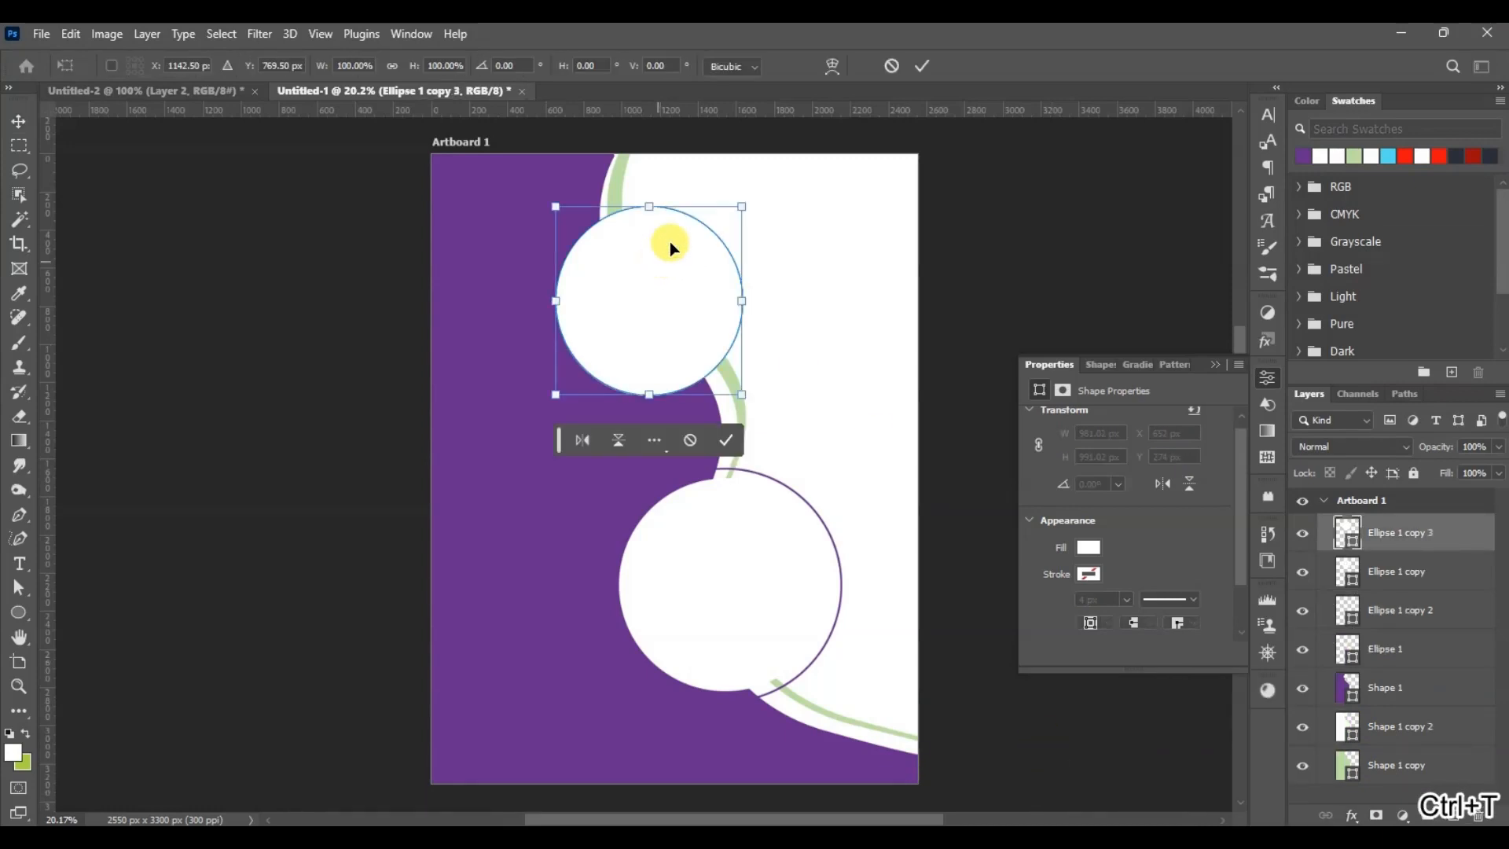
left_click_drag(742, 203, 748, 187)
key("Return")
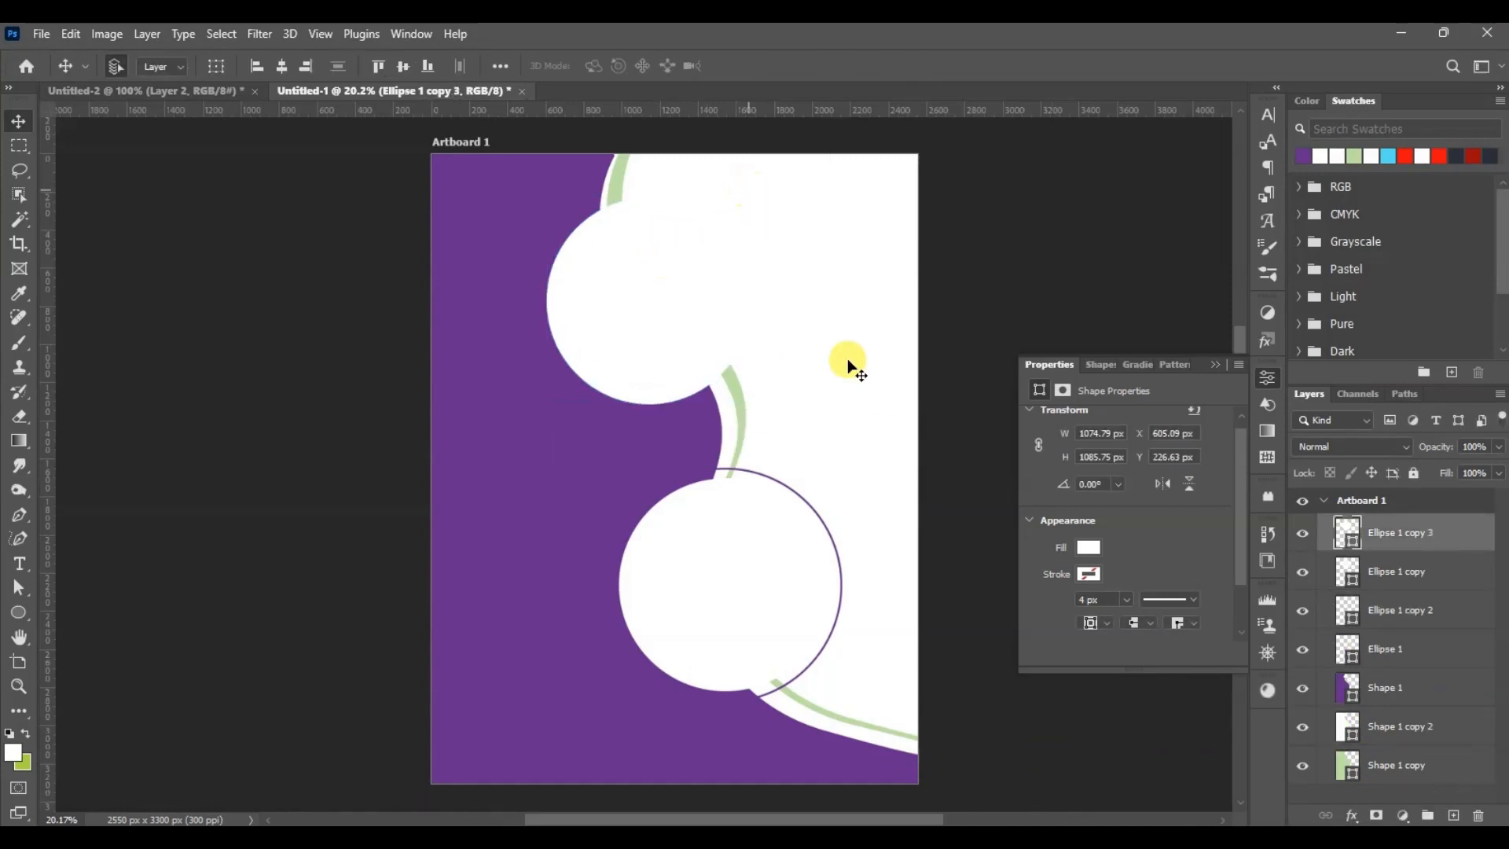
Turn the enlarged upper circle copy into a ring with no fill and a 10 px purple stroke.
left_click(1088, 545)
left_click(1206, 489)
scroll(1240, 489, "down", 1)
left_click(1097, 517)
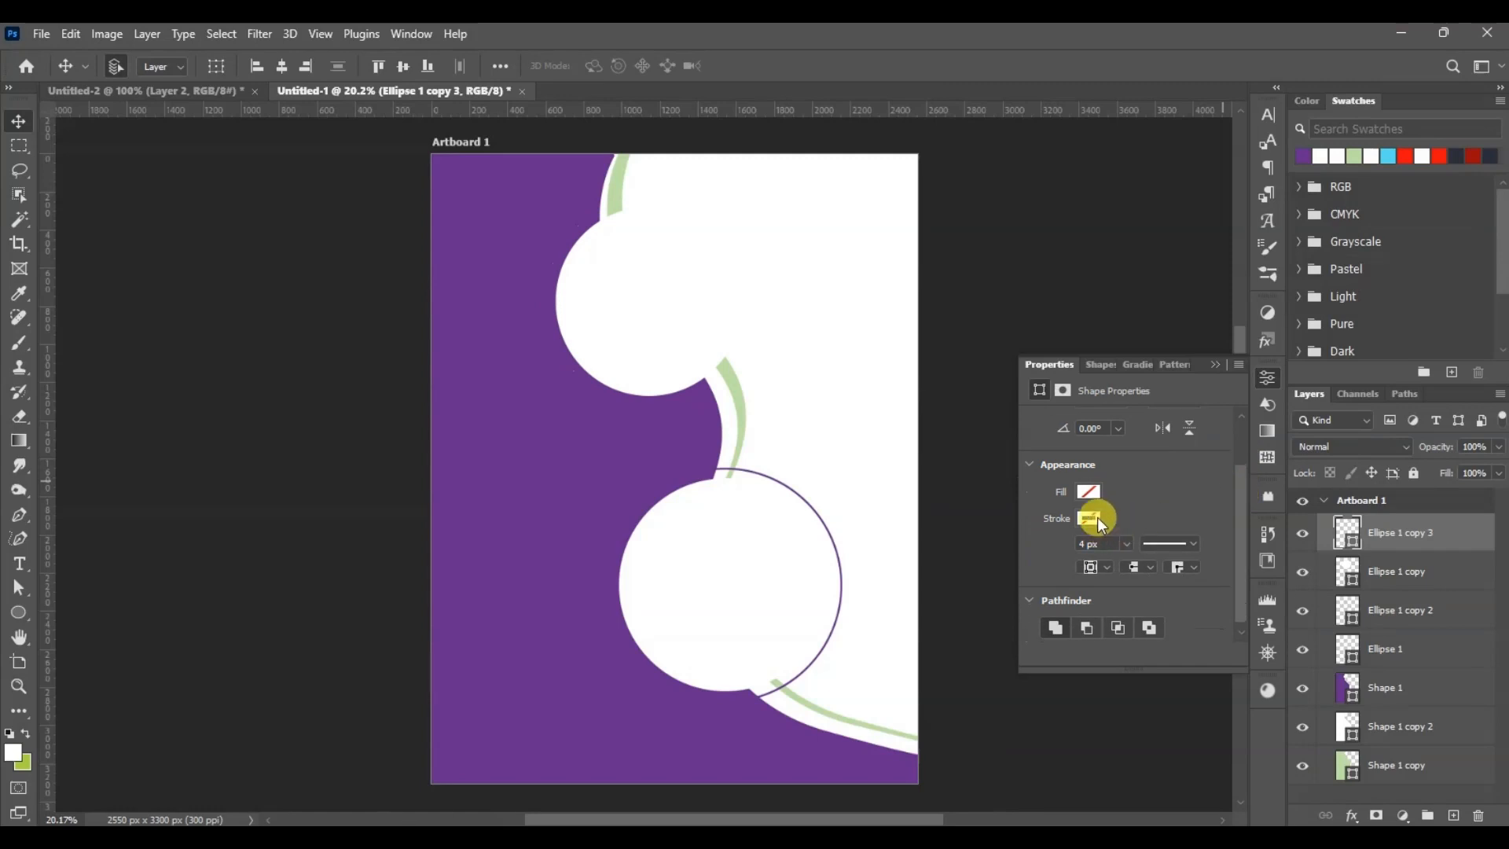
left_click(1043, 570)
left_click(1229, 464)
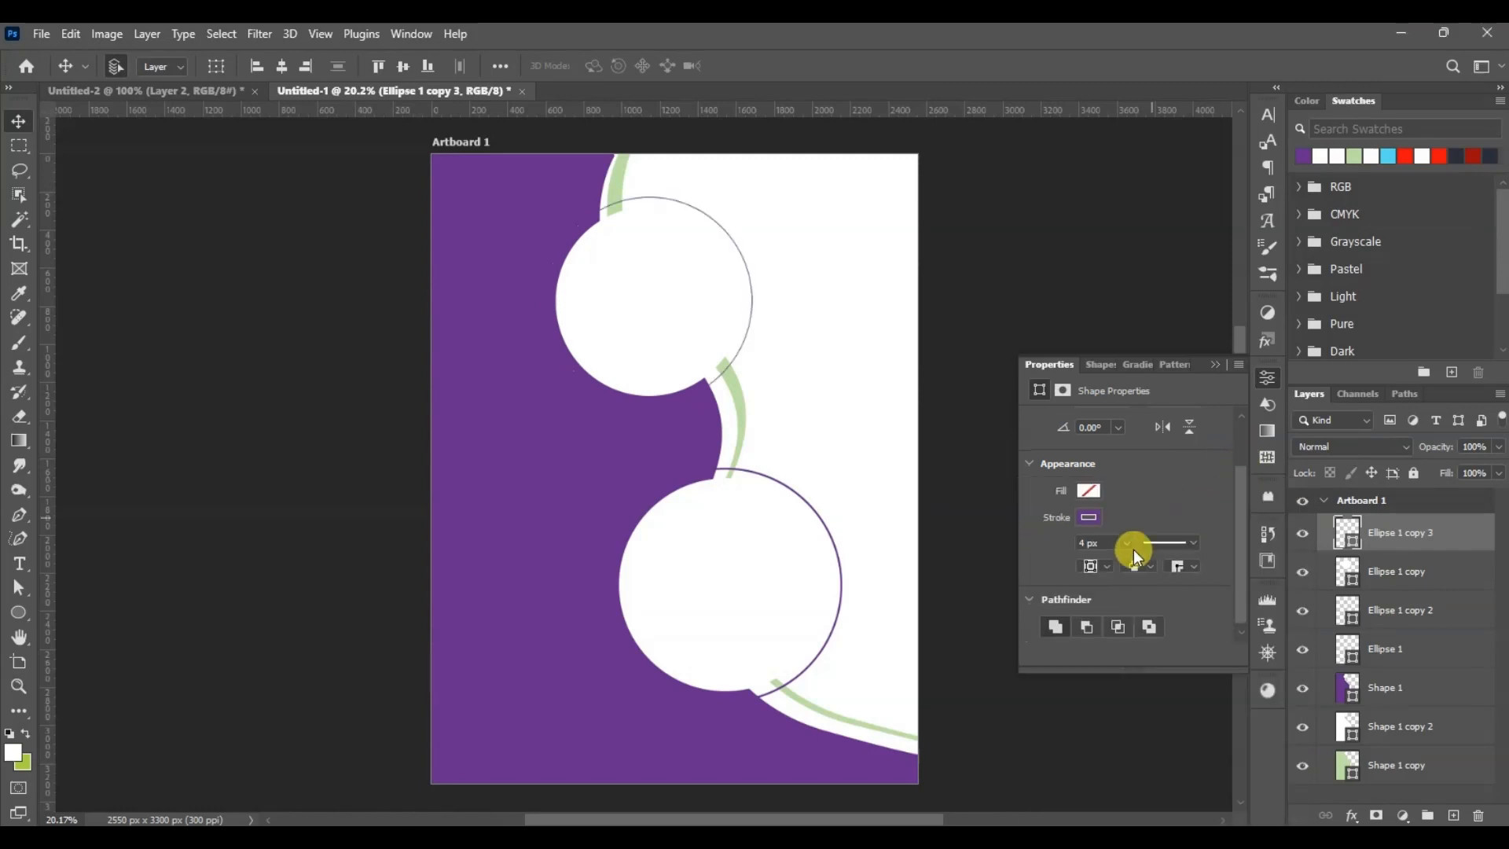
left_click_drag(1085, 544, 1033, 548)
key("Return")
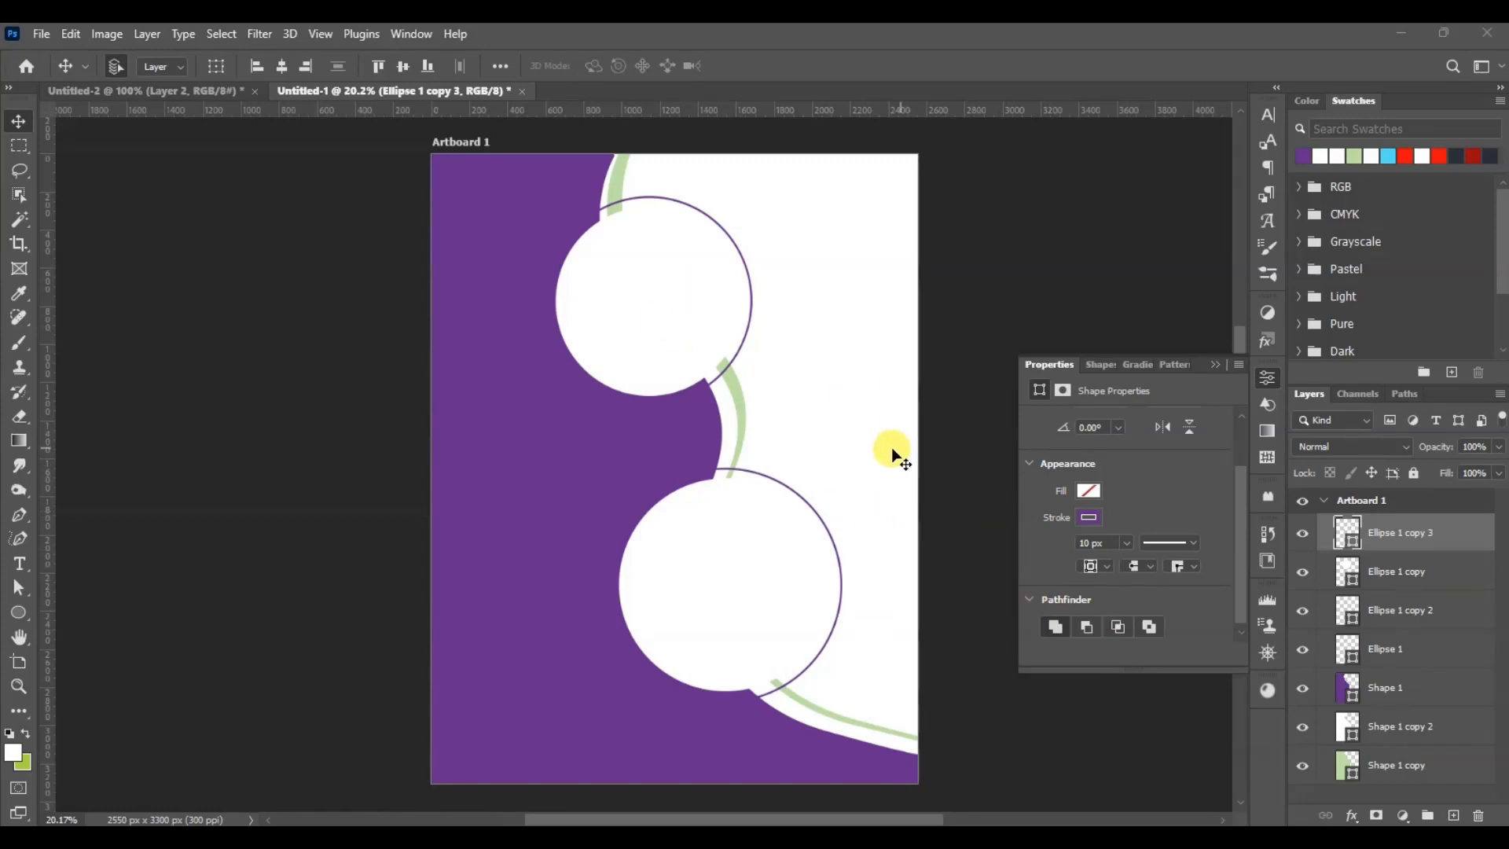
Add a white 8 px Stroke layer effect positioned outside the upper white circle.
left_click(690, 327)
left_click(1351, 815)
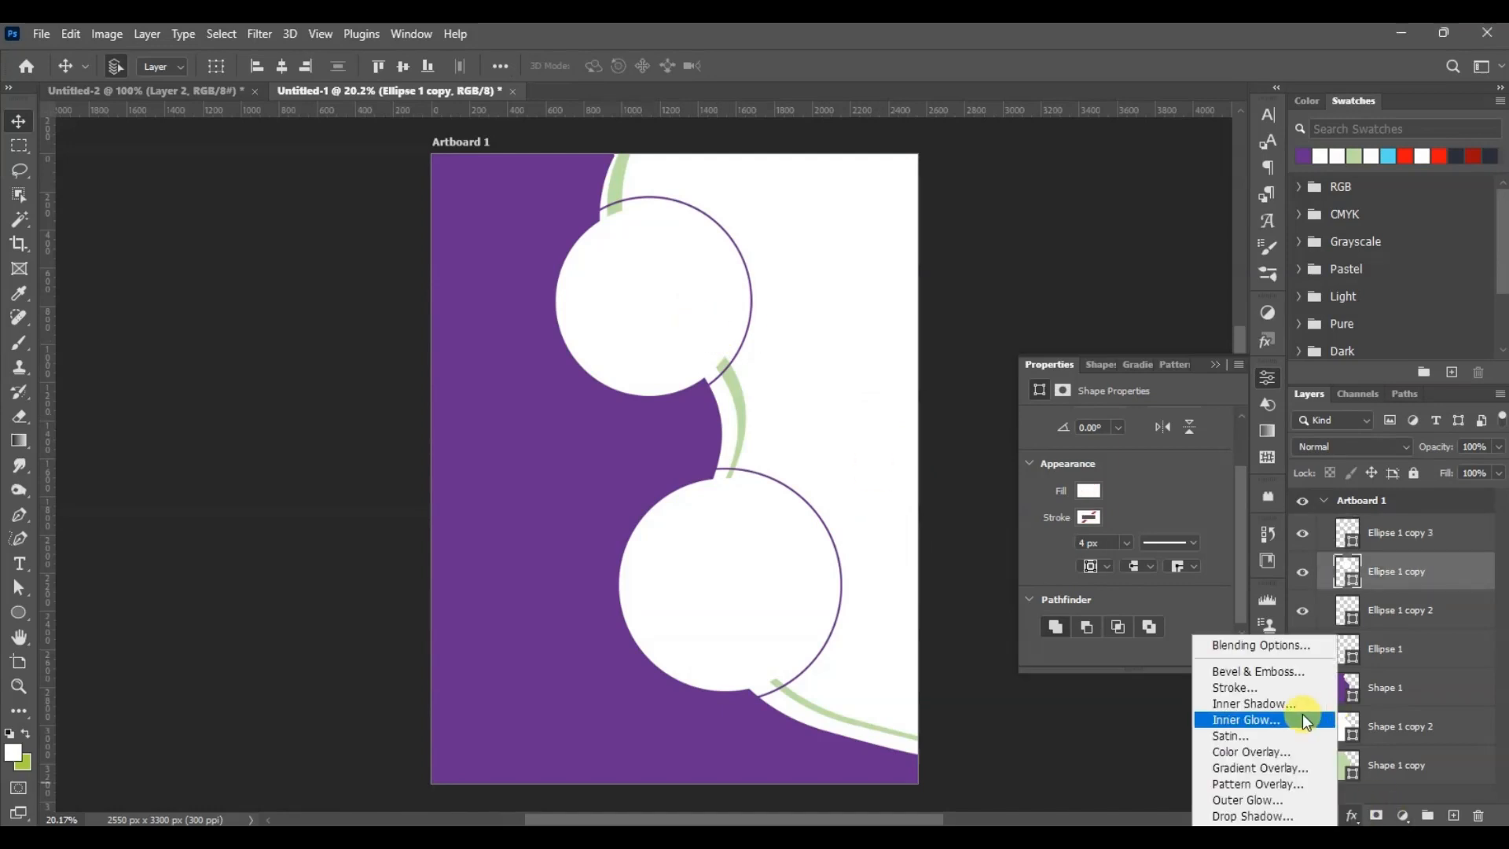
left_click(1255, 687)
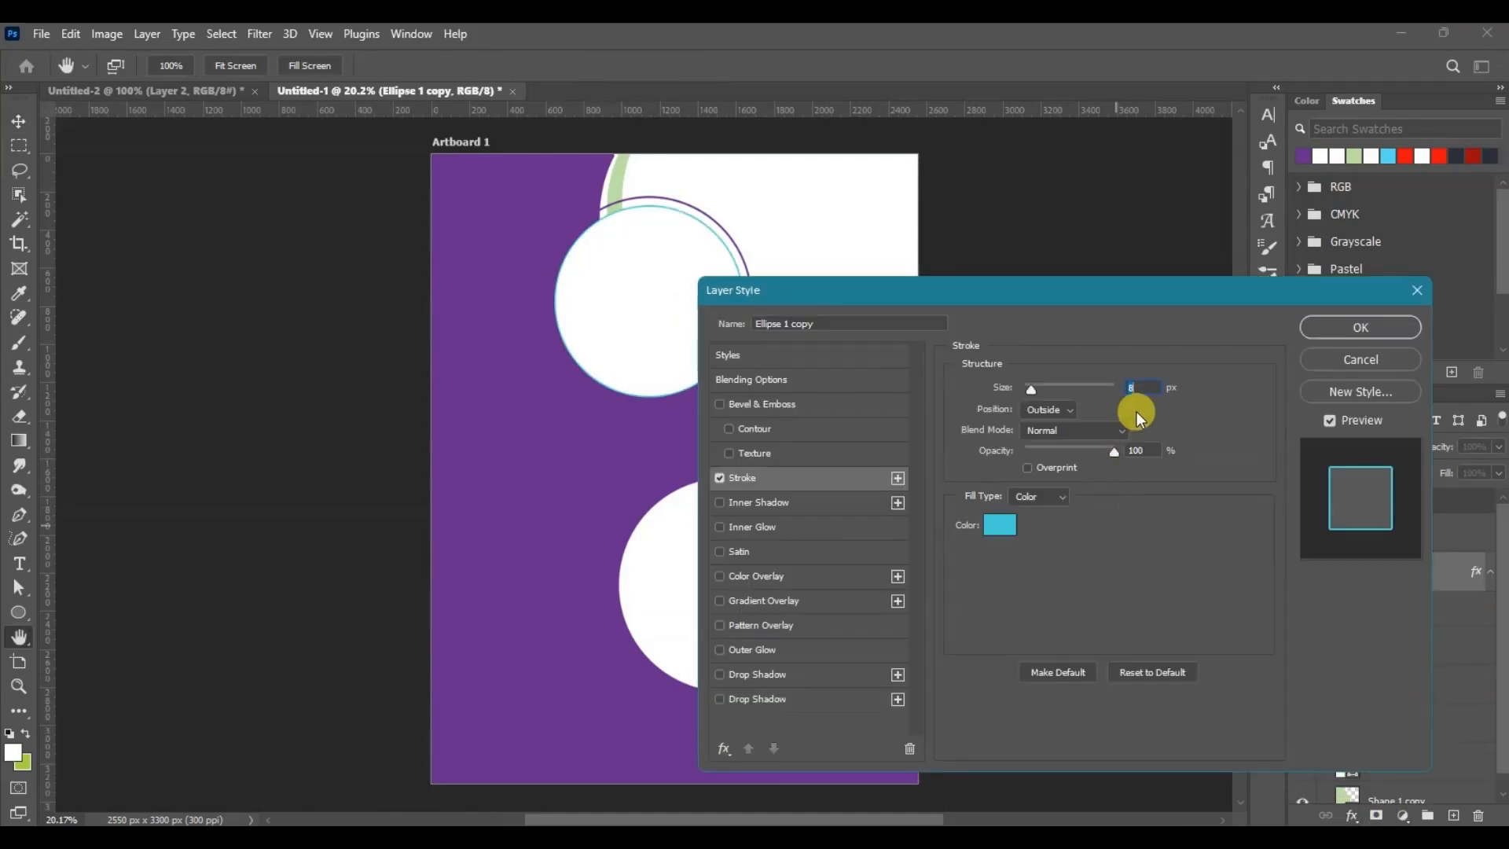
left_click(991, 525)
left_click(664, 510)
left_click(1345, 477)
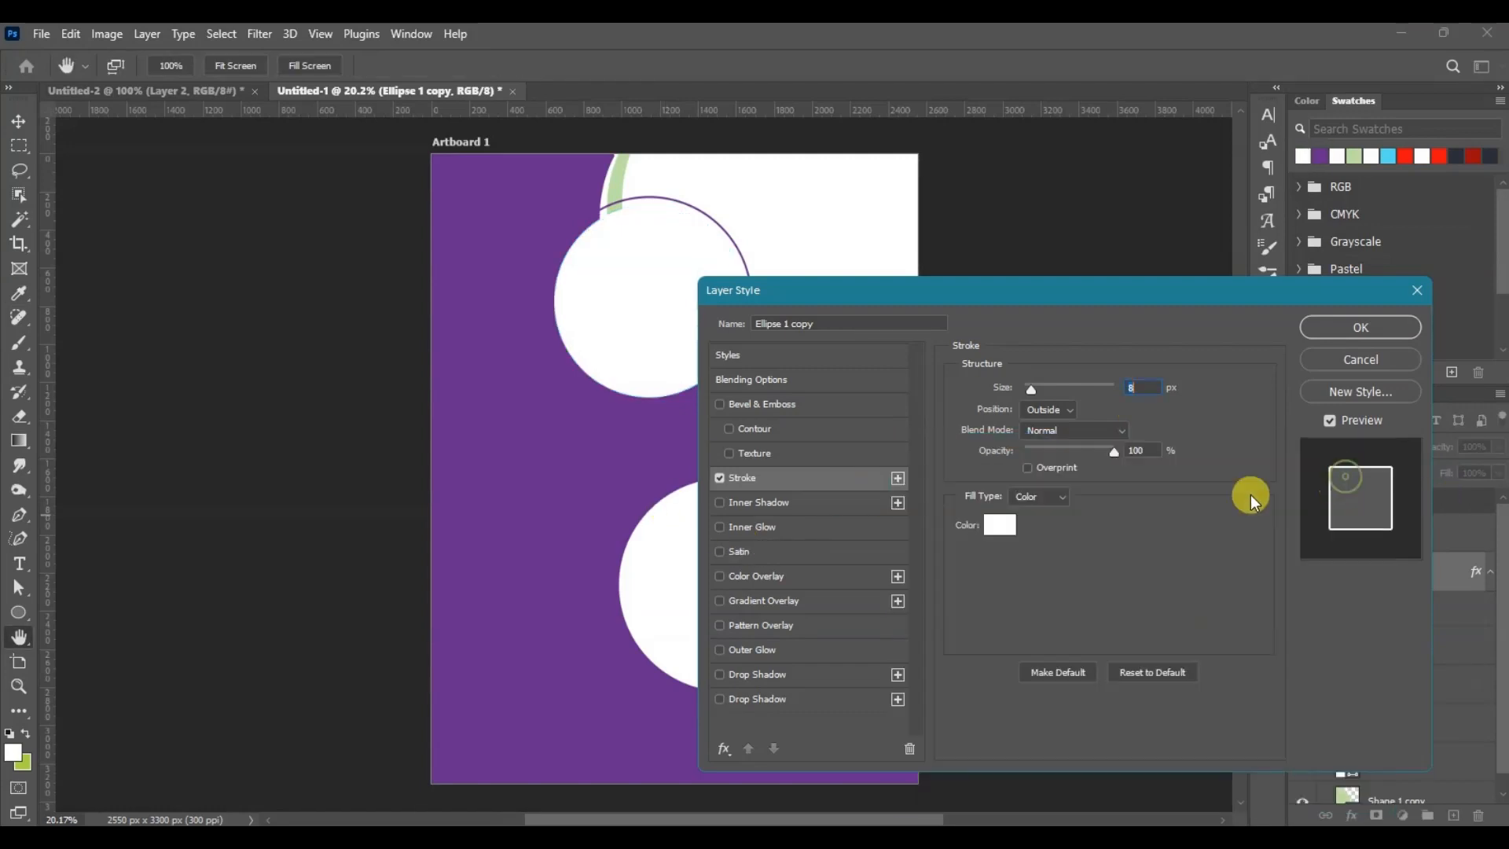
Add a Multiply Inner Shadow to the upper white circle with 15% opacity, 43° angle, 5 px distance, 7% choke and 27 px size.
left_click(766, 502)
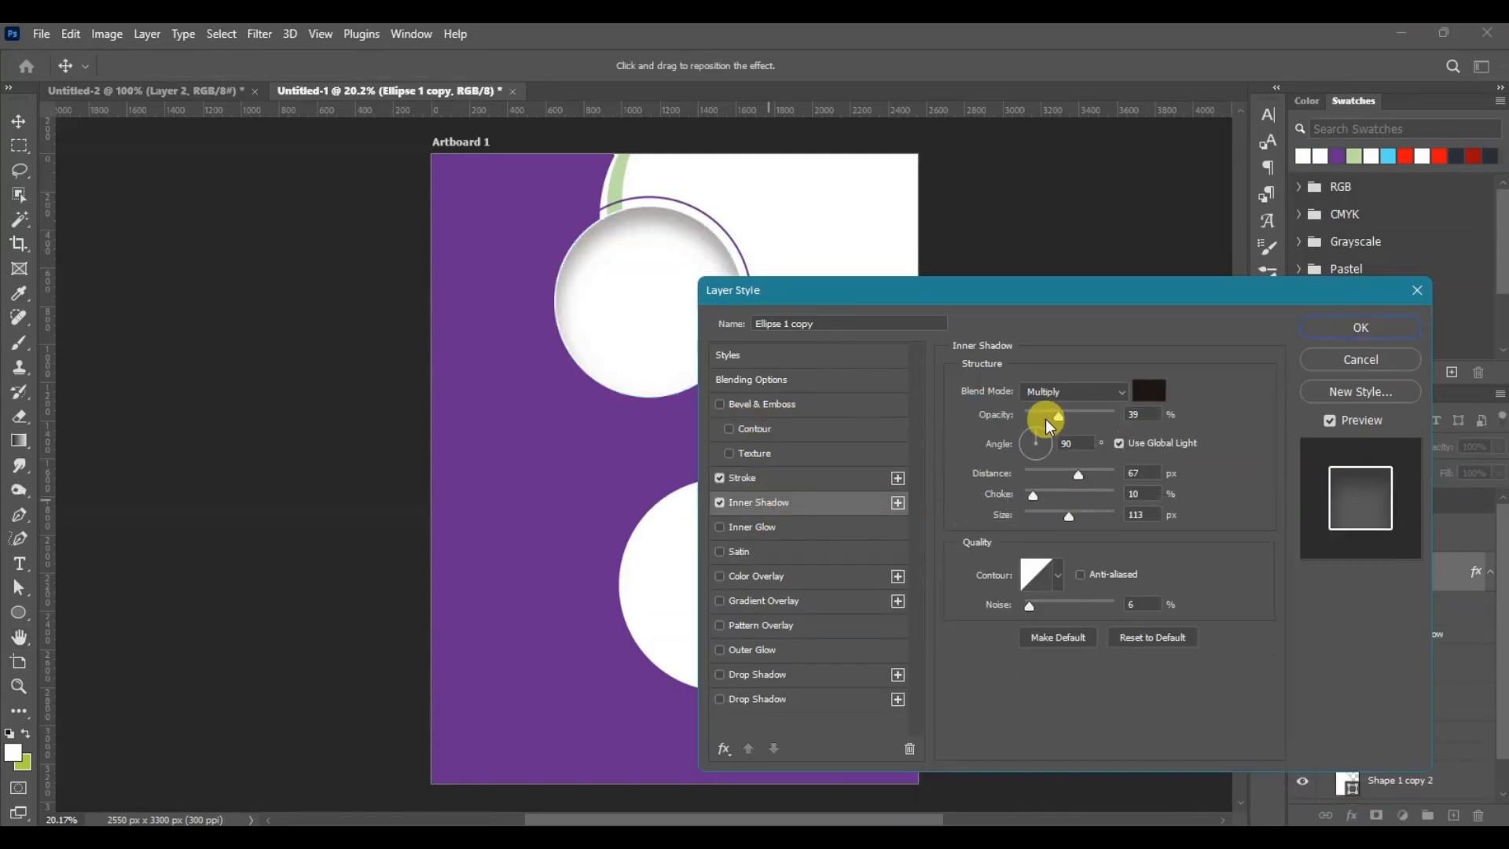
left_click_drag(1057, 473, 1040, 507)
left_click(1031, 494)
left_click(1032, 513)
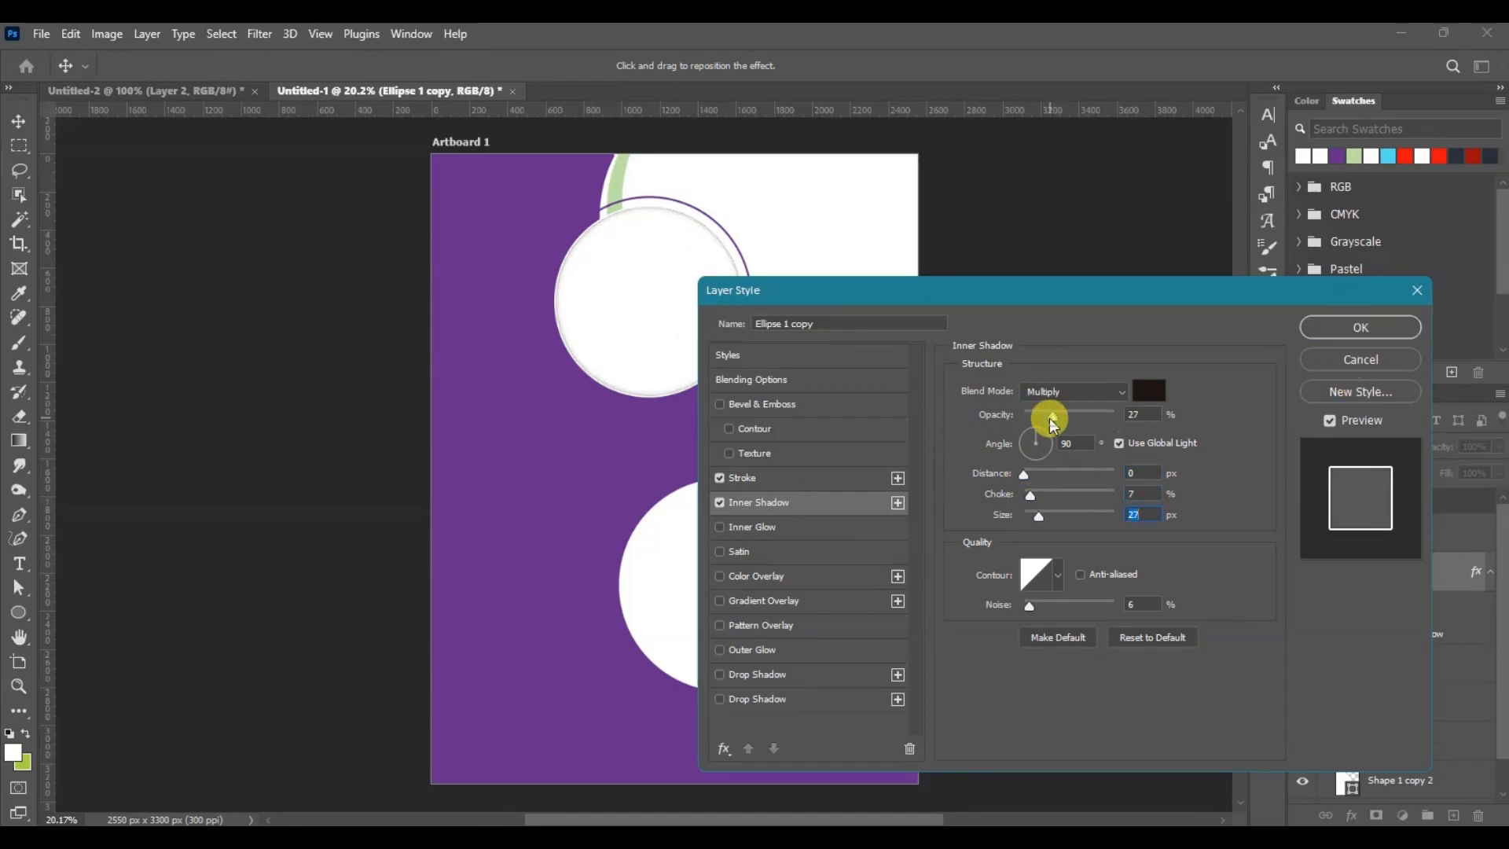
left_click(1029, 478)
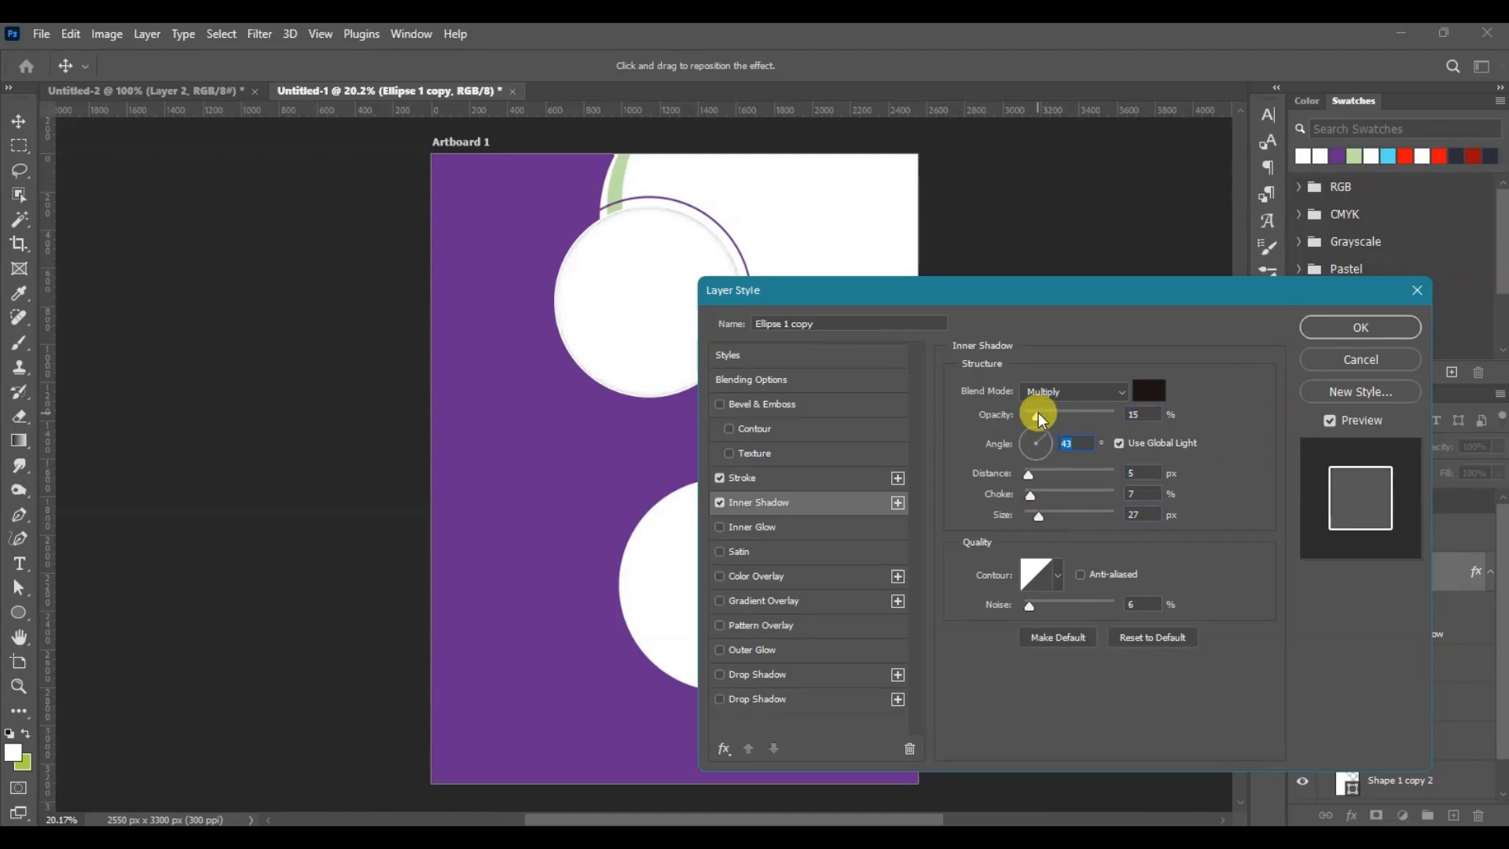
left_click(1360, 327)
Try to copy only the upper circle's Stroke effect onto the lower white circle.
left_click(774, 600)
left_click(1397, 609)
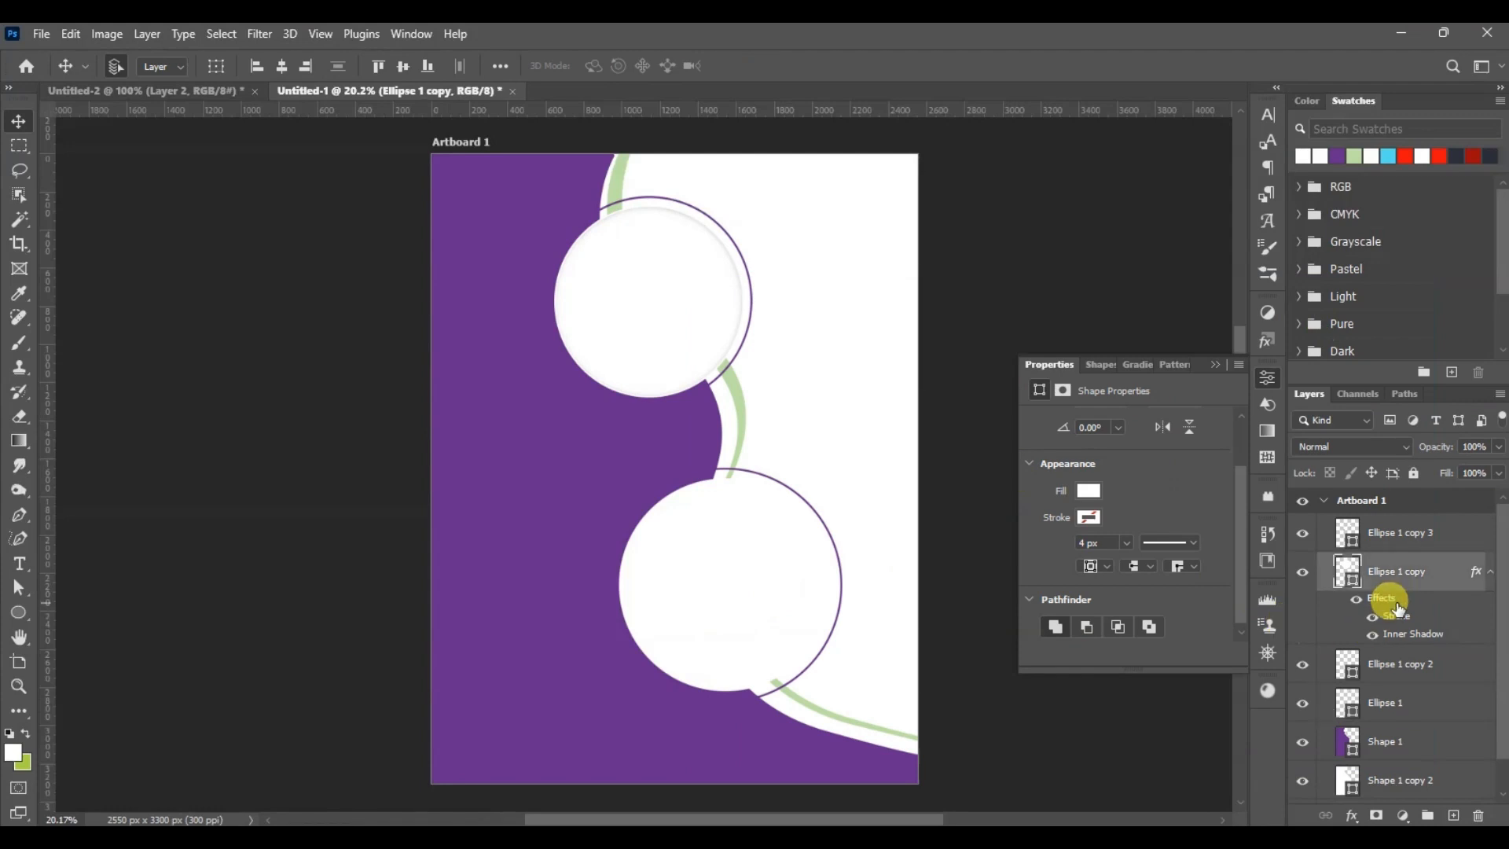
left_click_drag(1398, 618, 1386, 719)
left_click(796, 566)
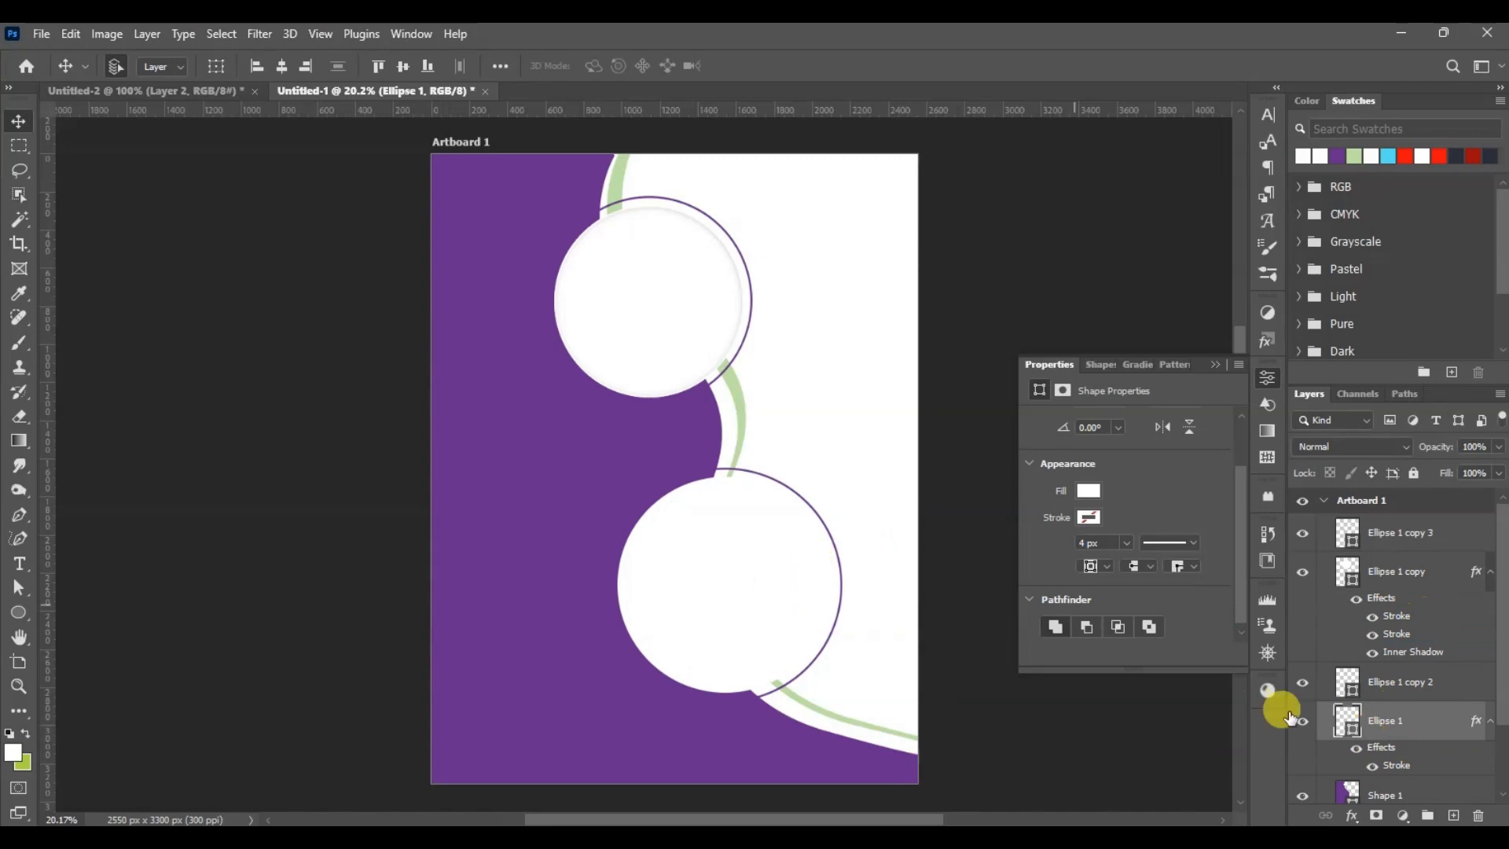
key("ctrl+z")
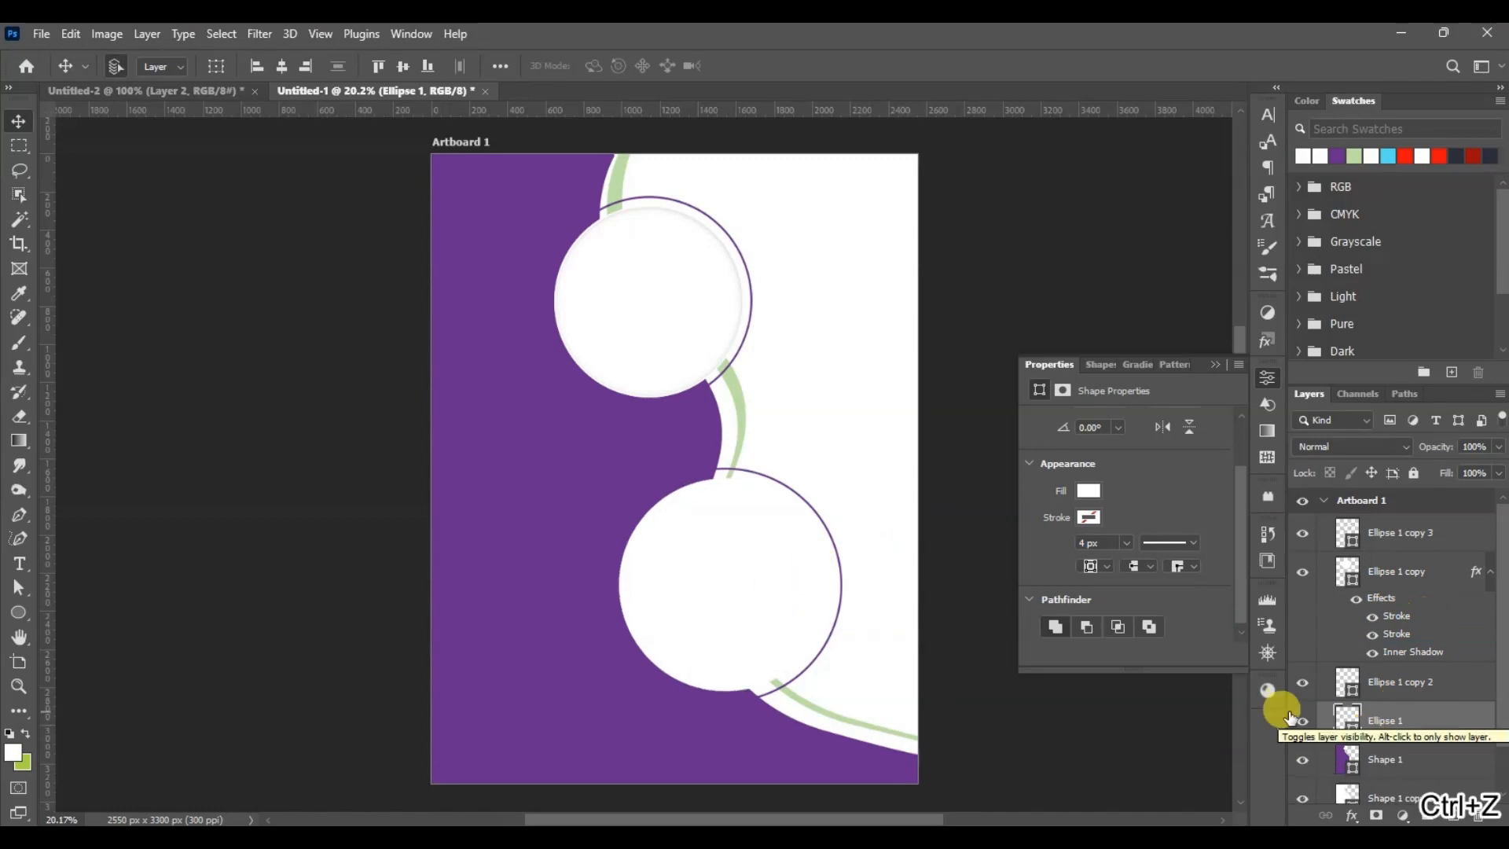
Copy the upper white circle's complete layer style and paste it onto the lower white circle.
right_click(1403, 601)
left_click(1320, 512)
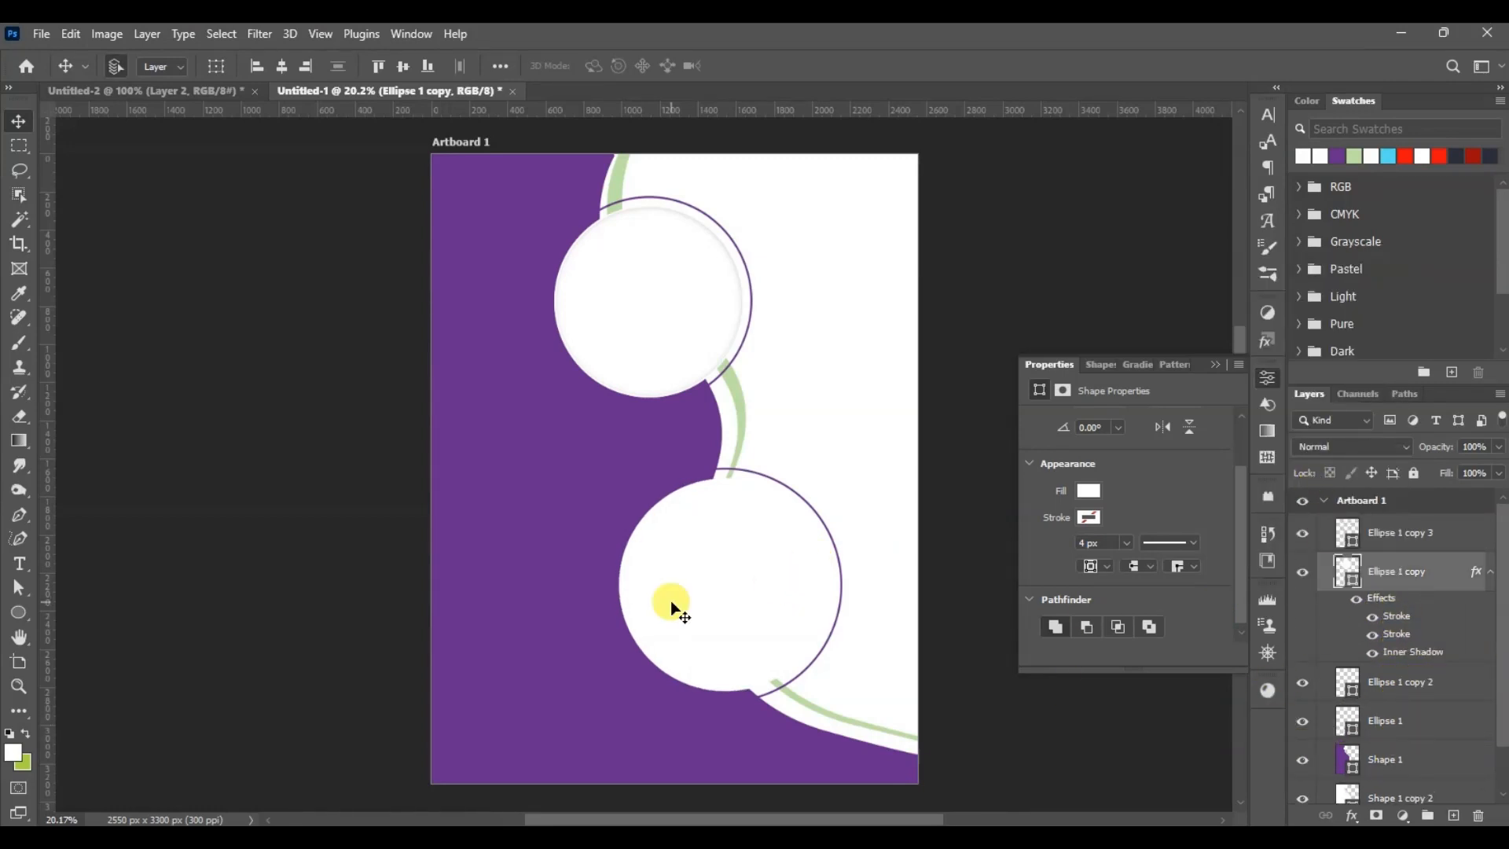
left_click(1391, 722)
right_click(1393, 723)
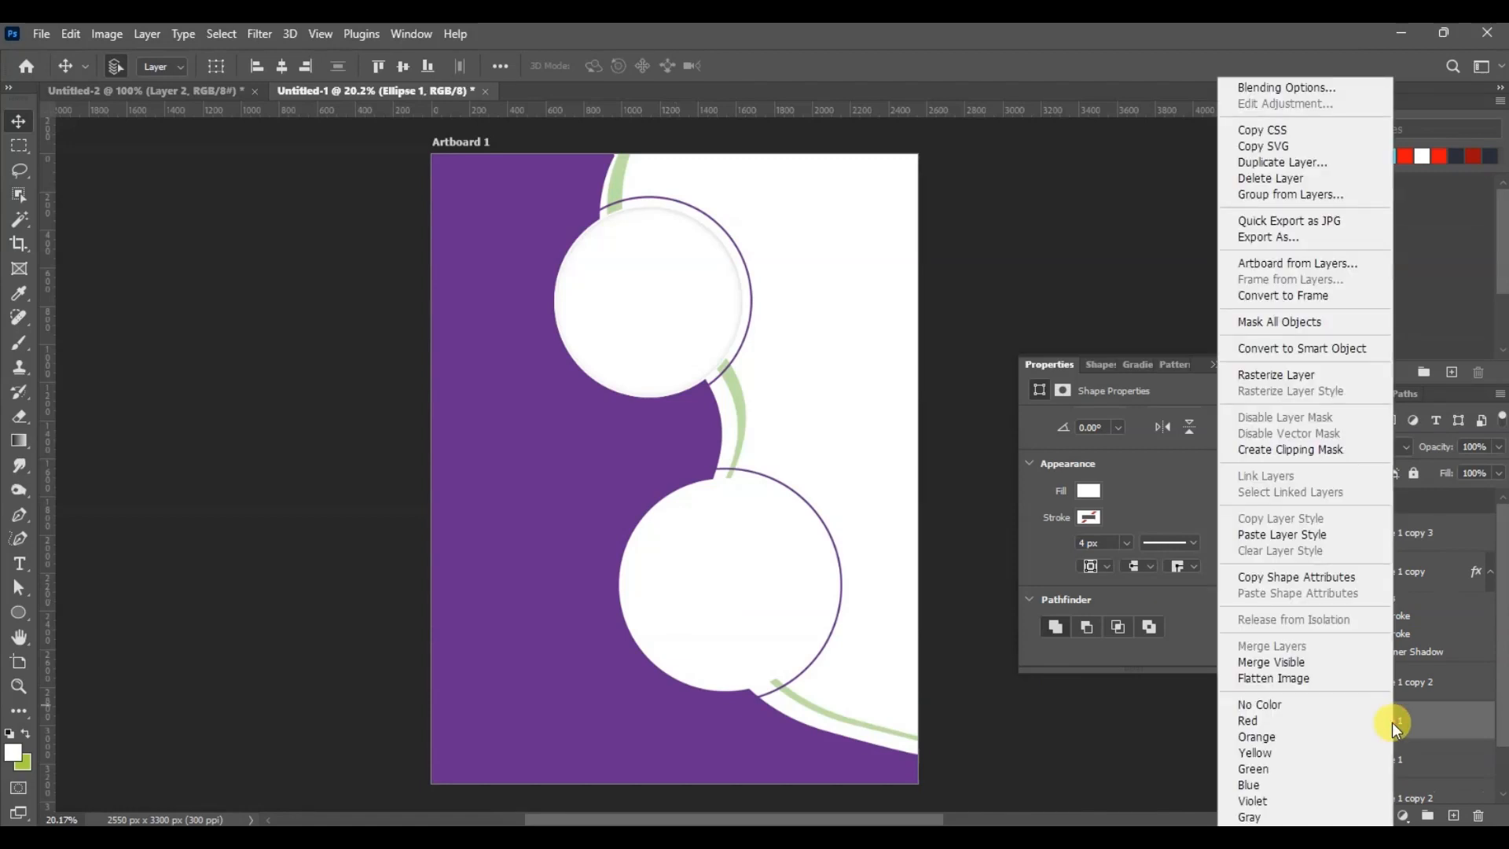
left_click(1298, 533)
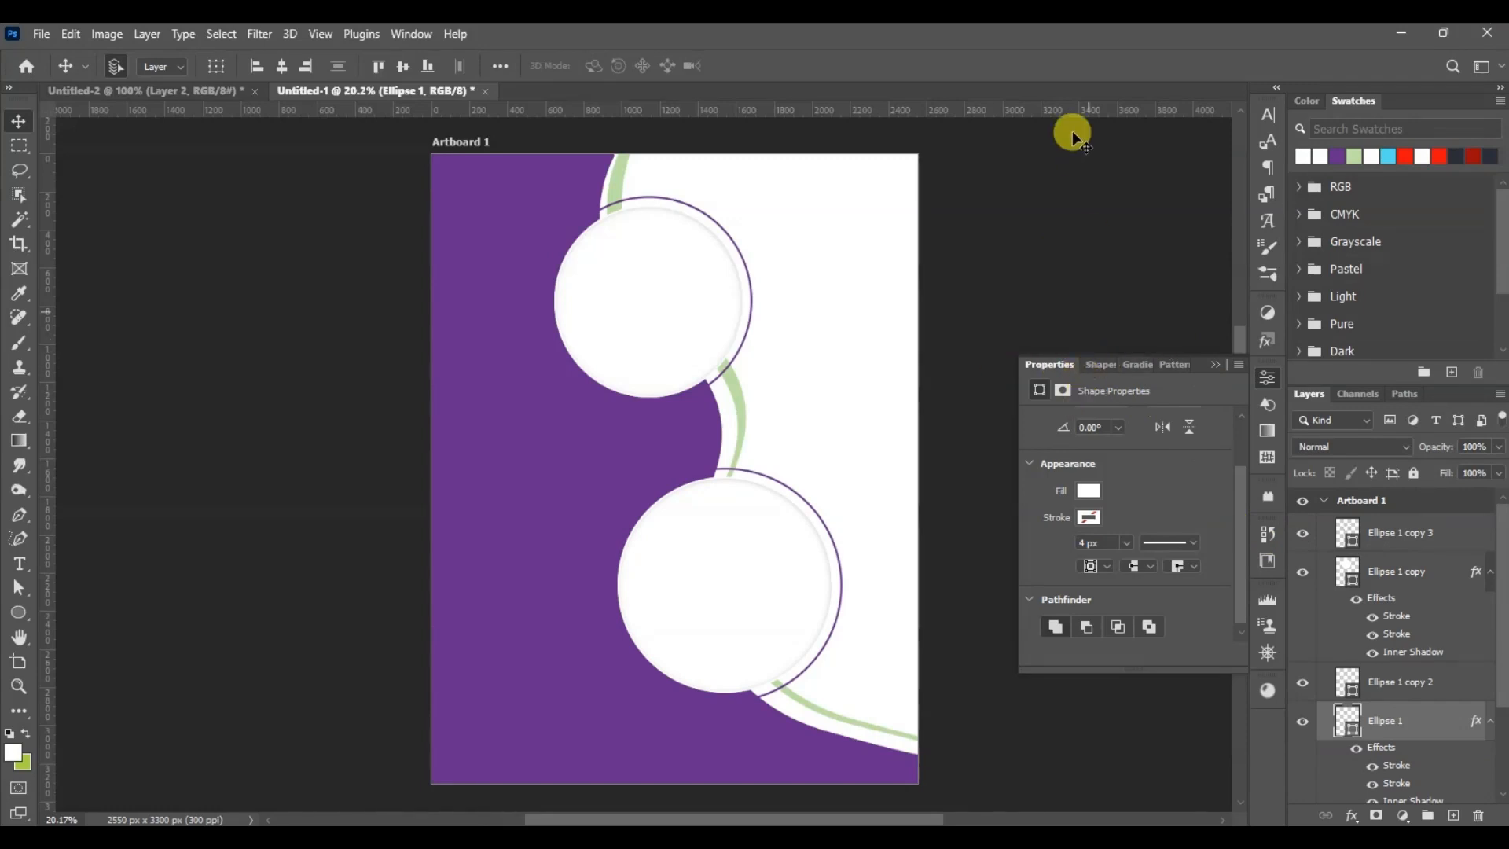
Recolour the light green band along the curve to a light pink, about #faa3eb.
left_click(616, 185)
double_click(1336, 779)
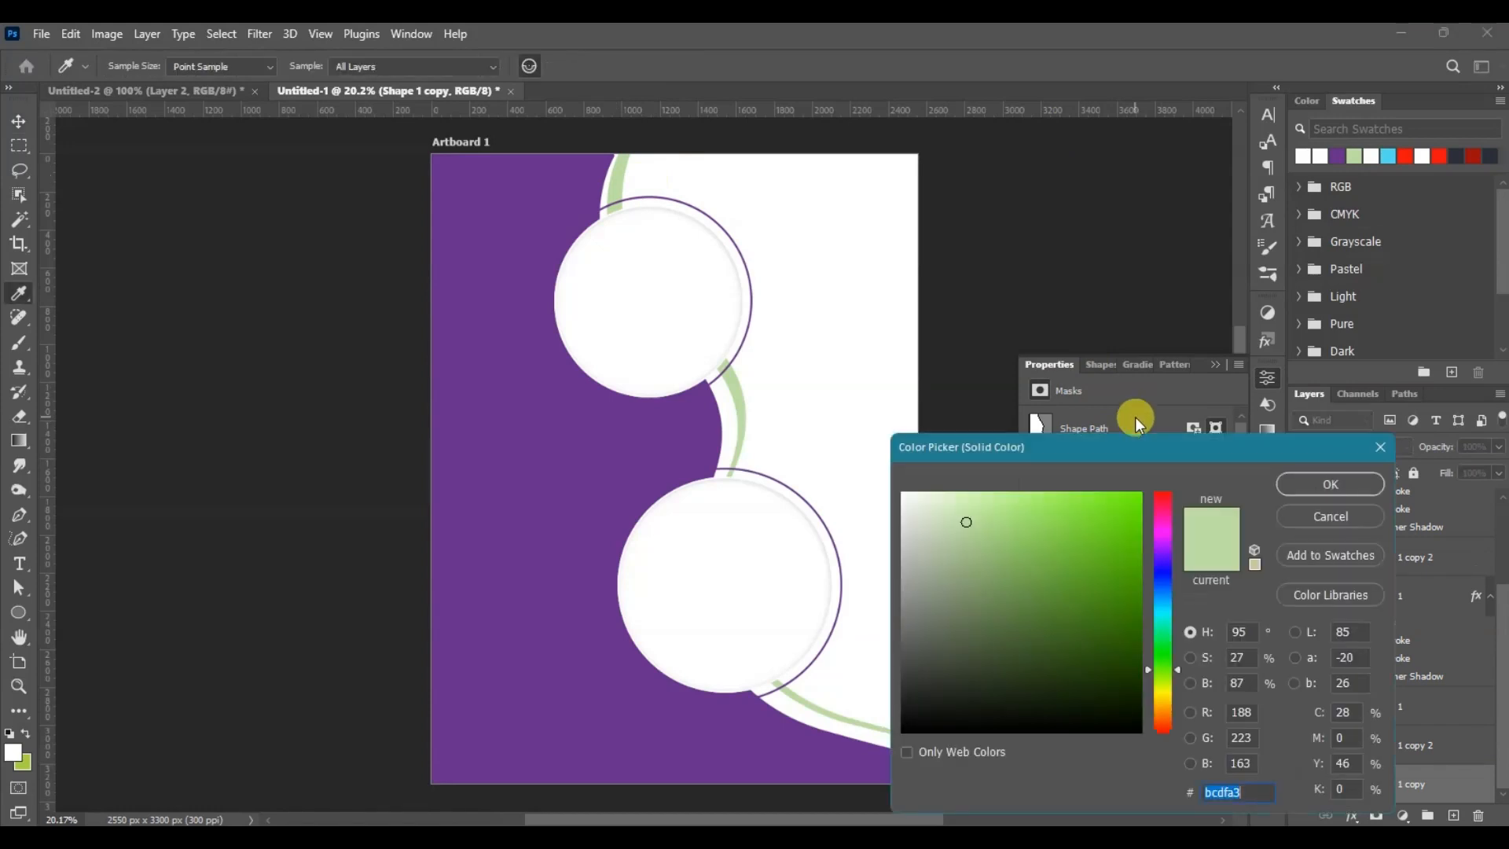
left_click(1162, 525)
left_click(976, 489)
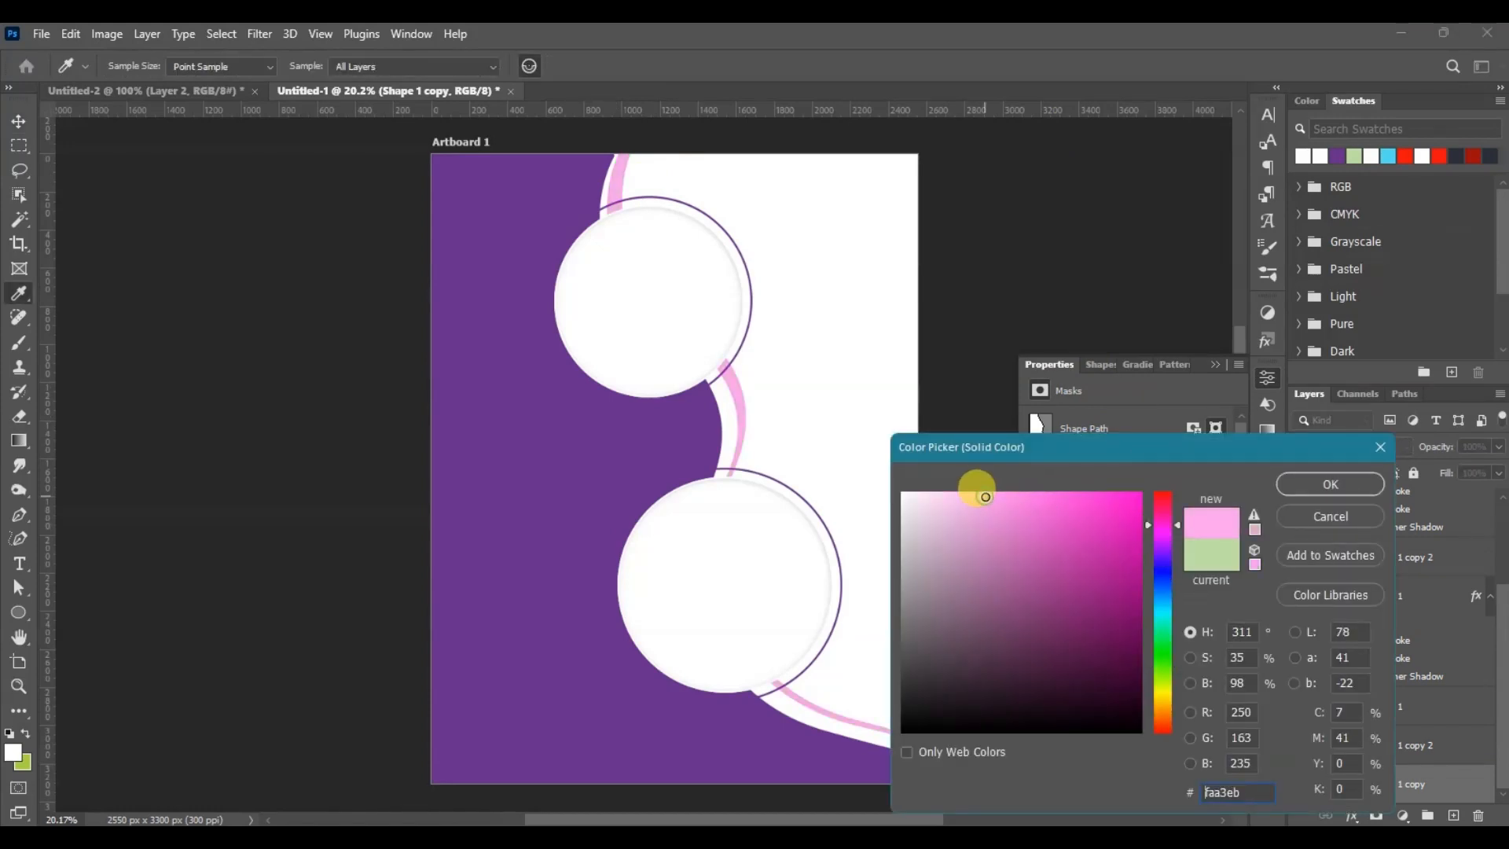
left_click(1319, 481)
left_click(513, 425)
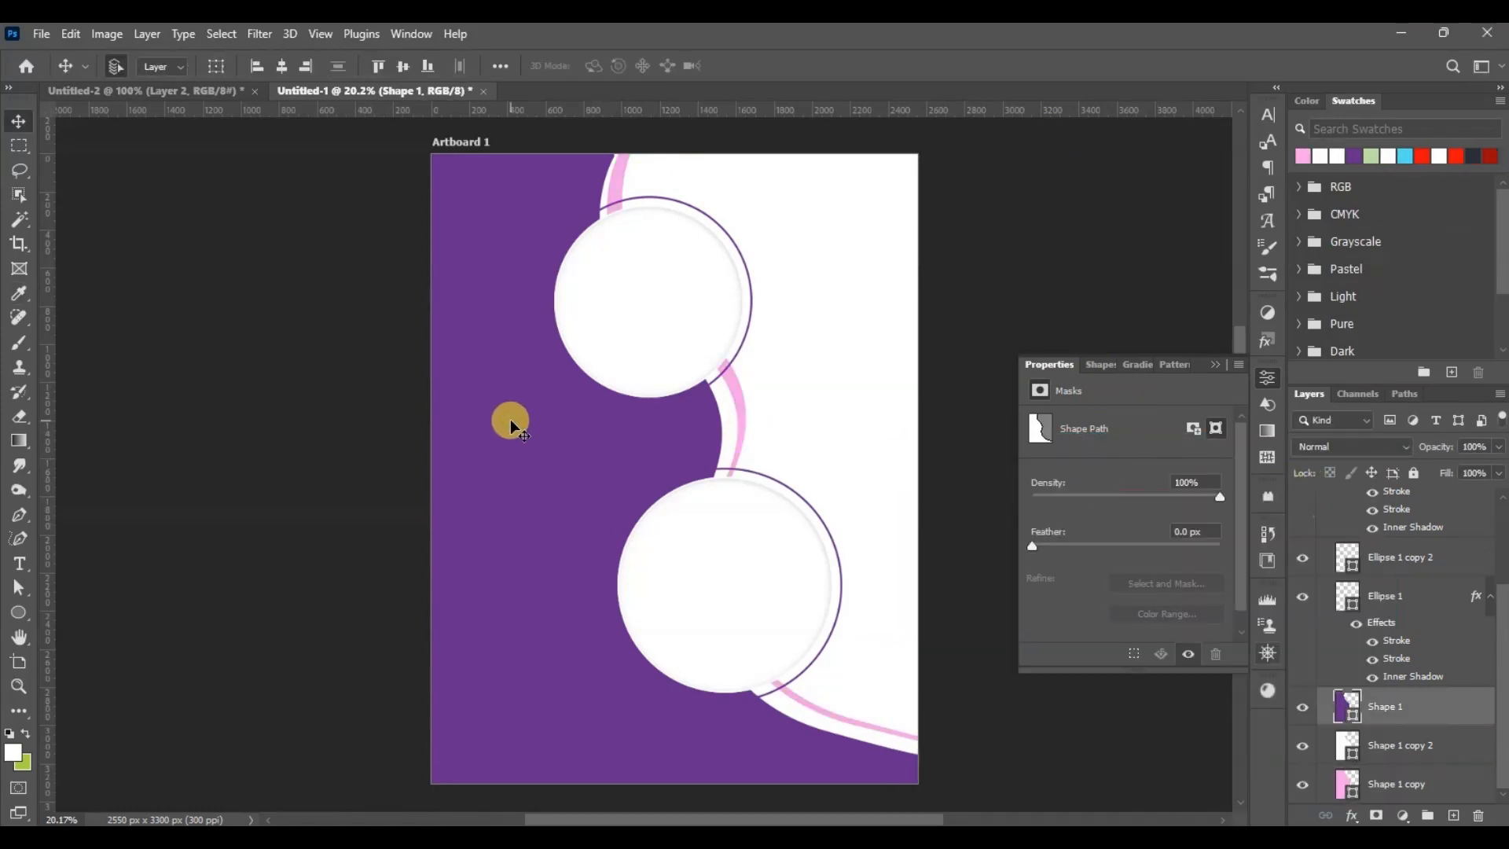
left_click(1267, 379)
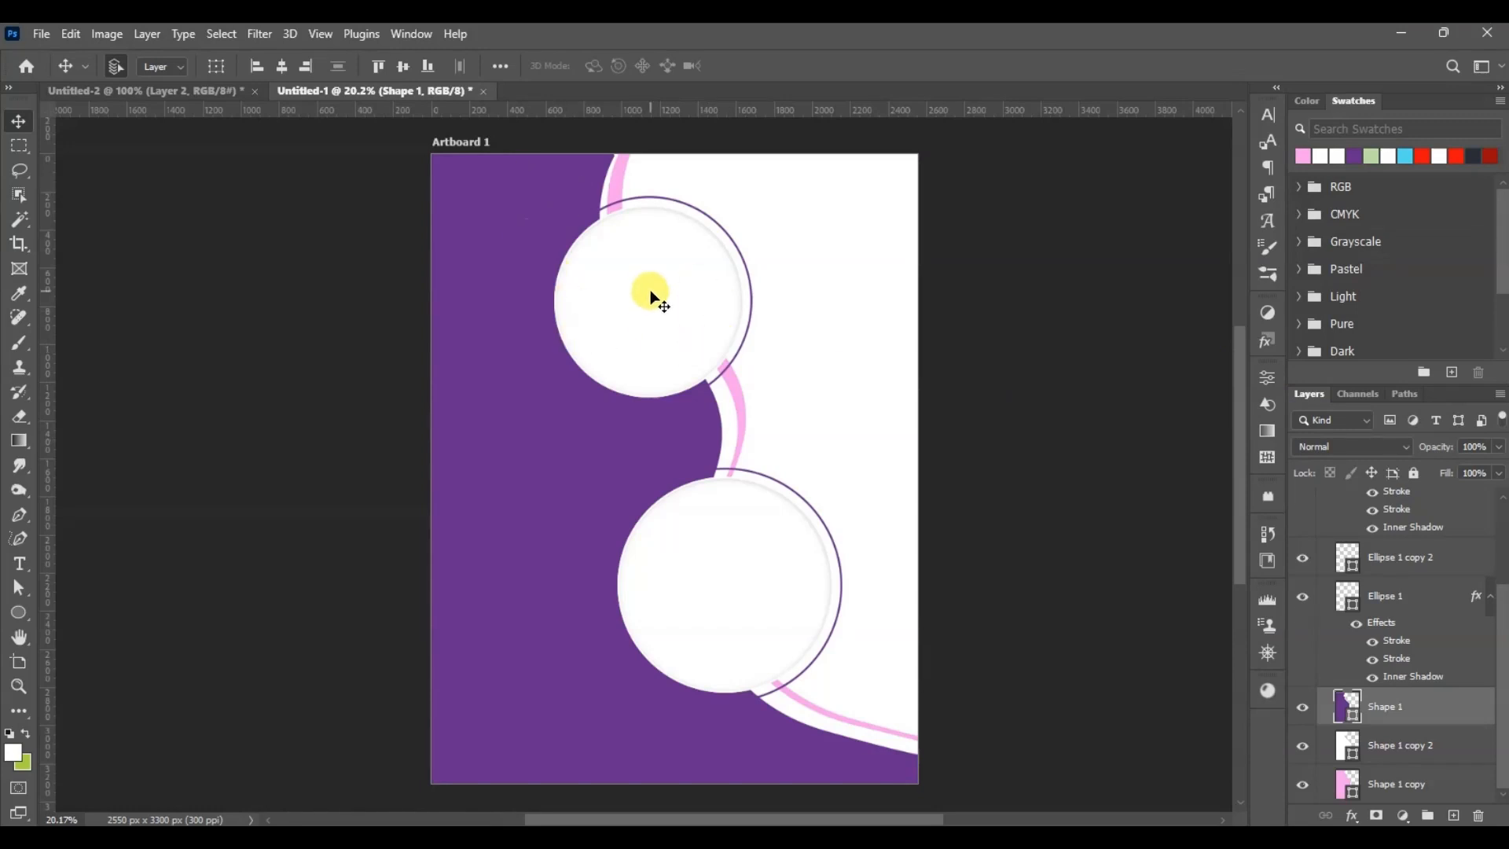
Change the stroke of the ring around the upper circle to the recently used light pink.
left_click(752, 299)
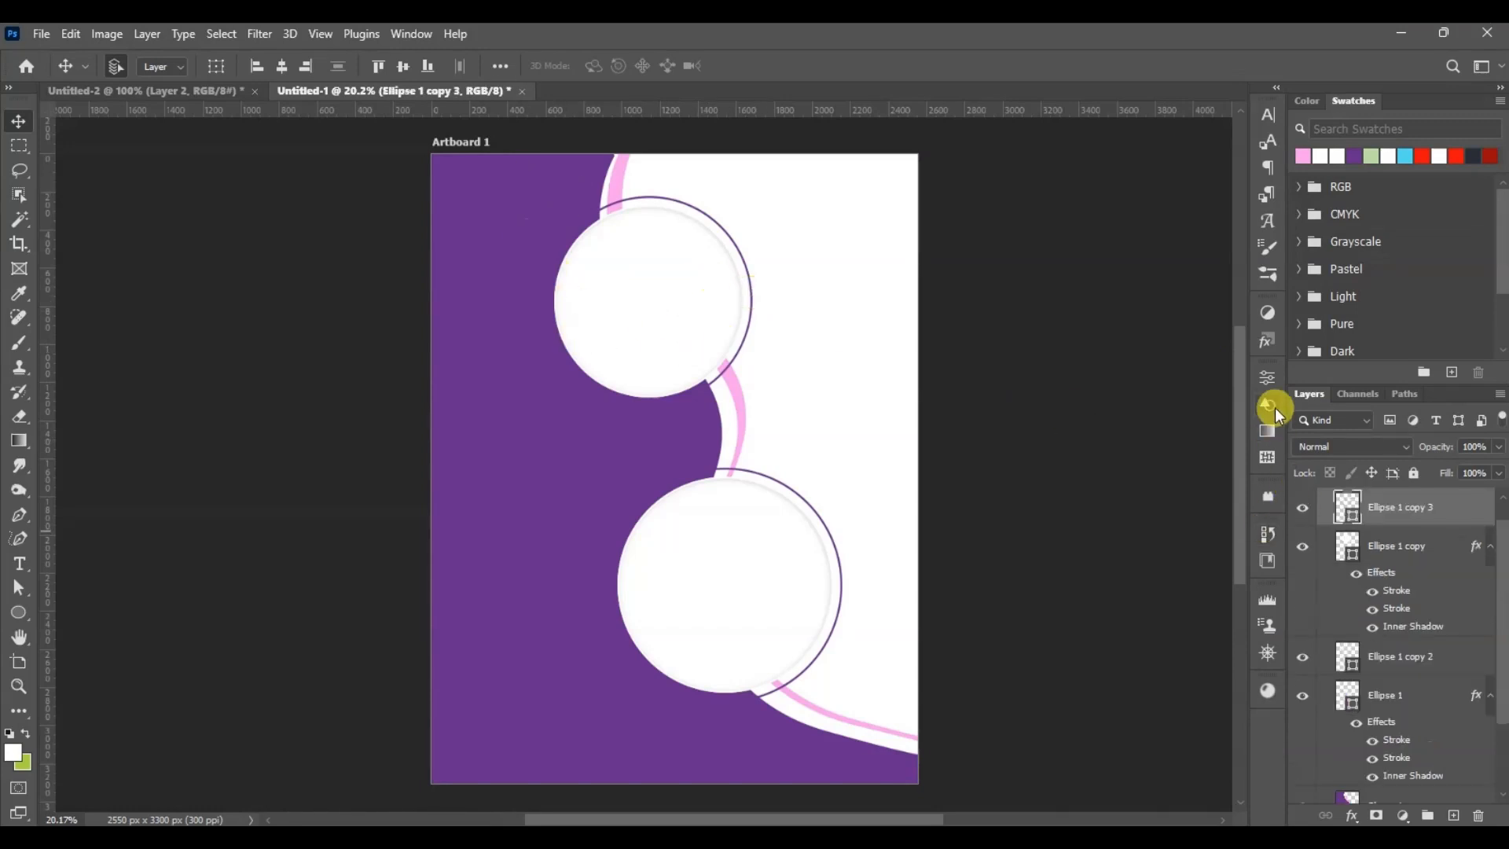
left_click(1267, 378)
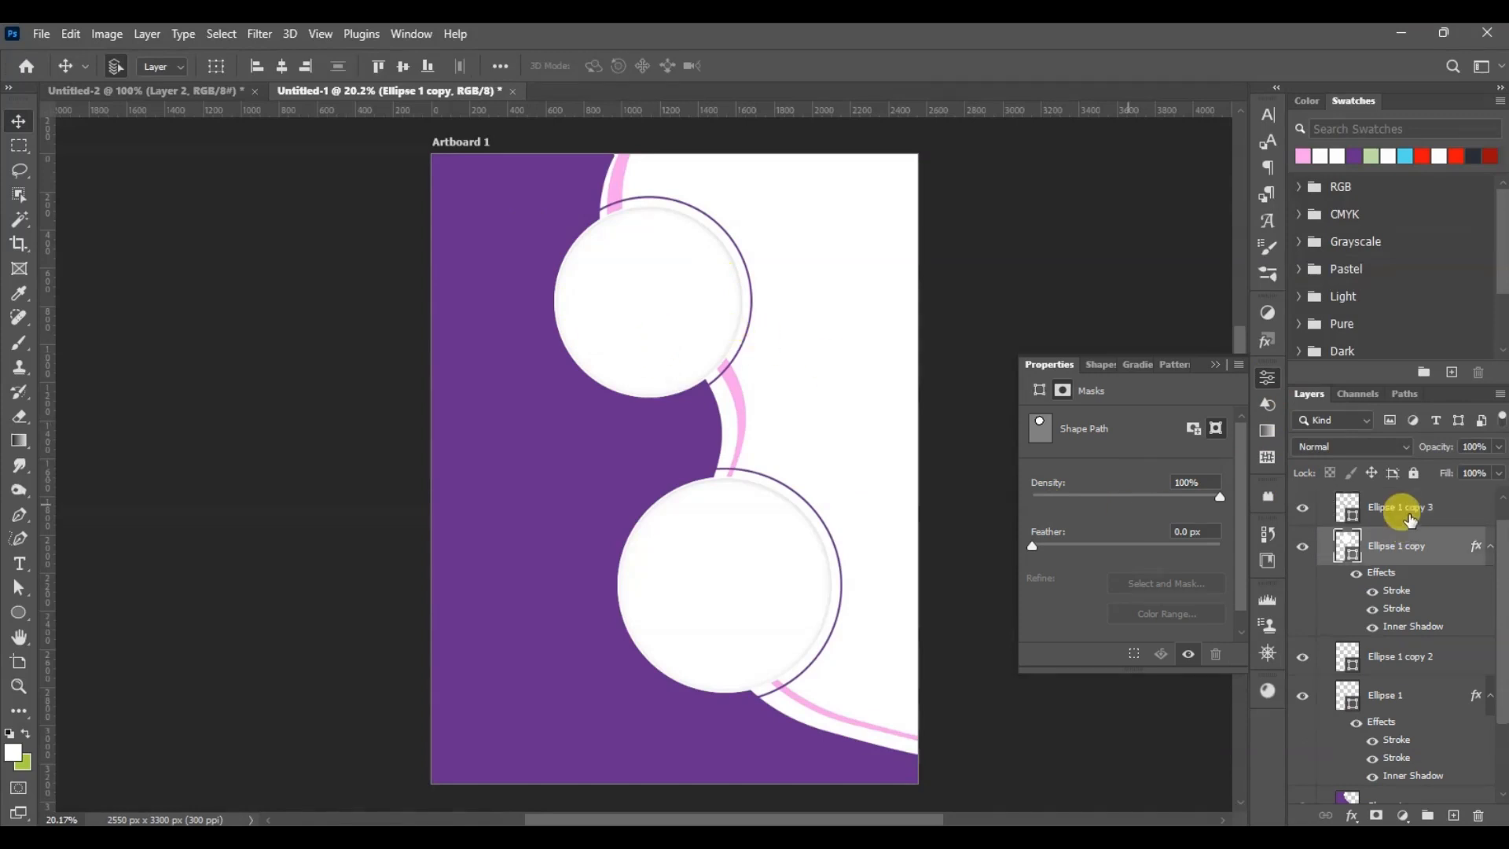
left_click(1399, 507)
left_click(1078, 573)
left_click(1043, 567)
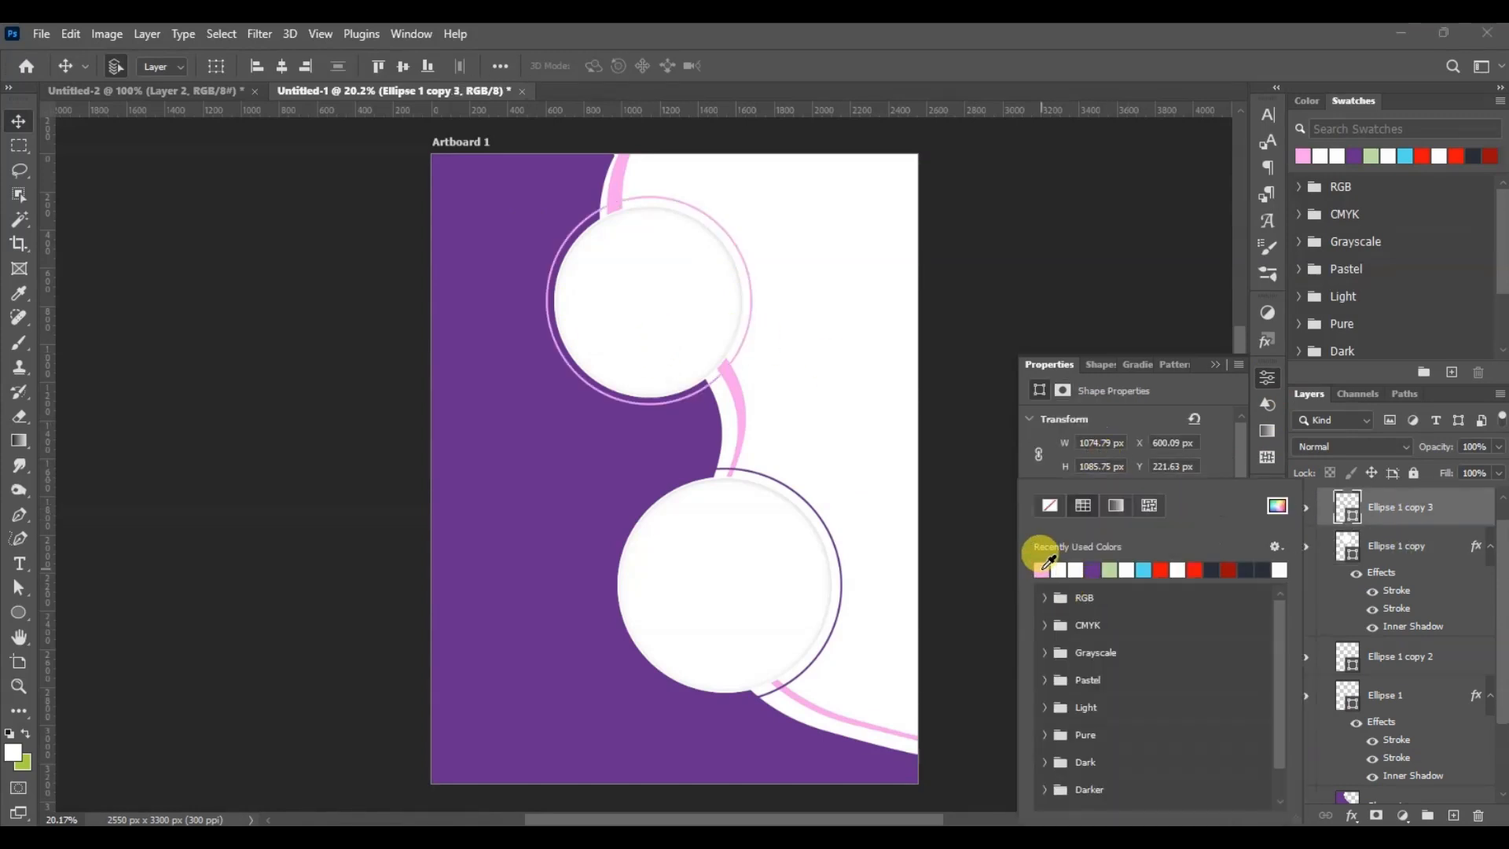
left_click(1266, 377)
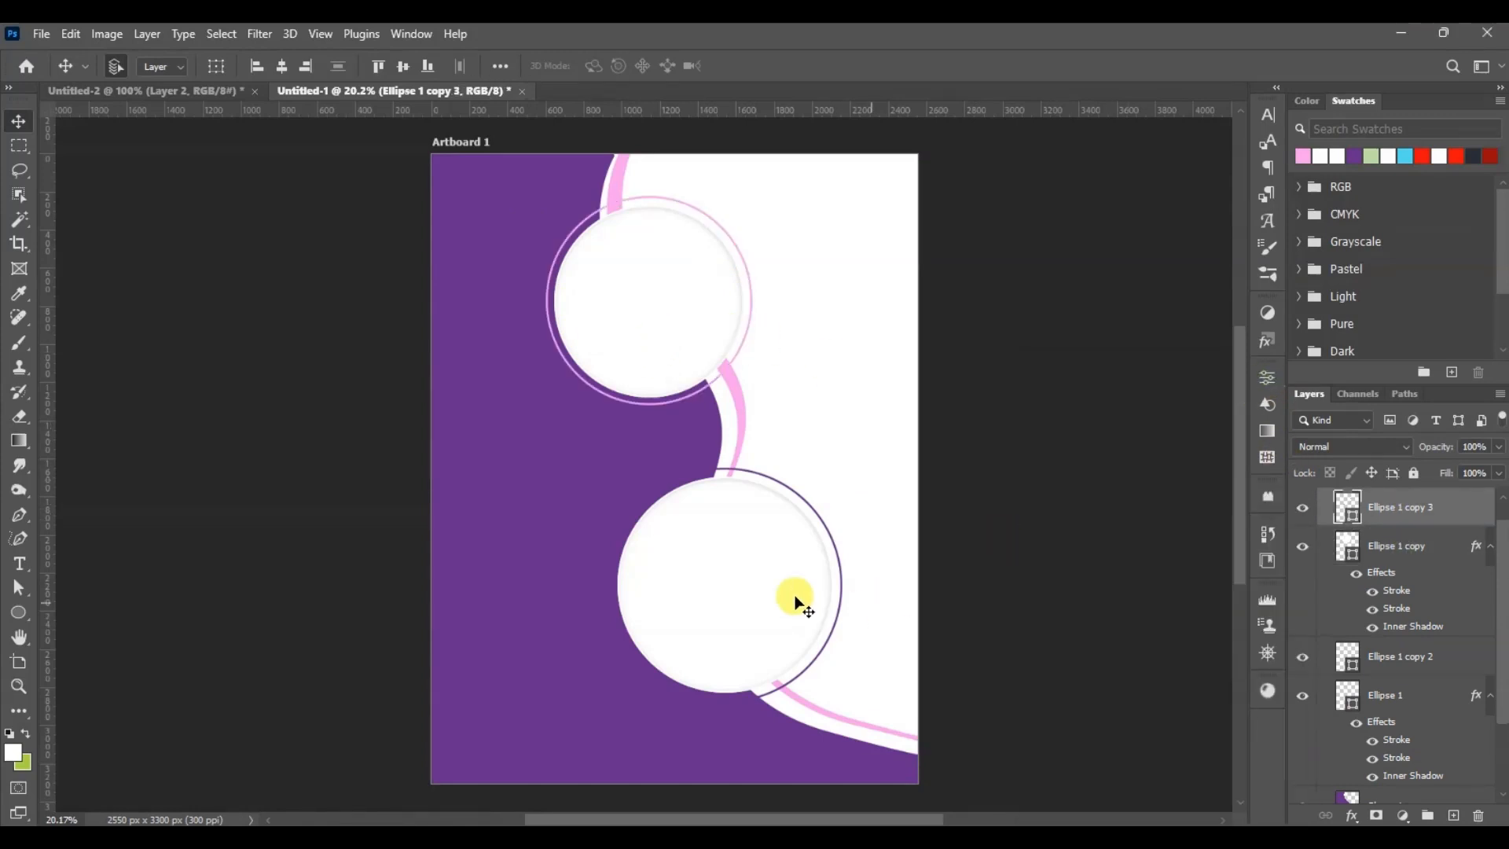
Change the stroke of the ring around the lower circle to the same light pink.
left_click(840, 576)
left_click(1363, 668)
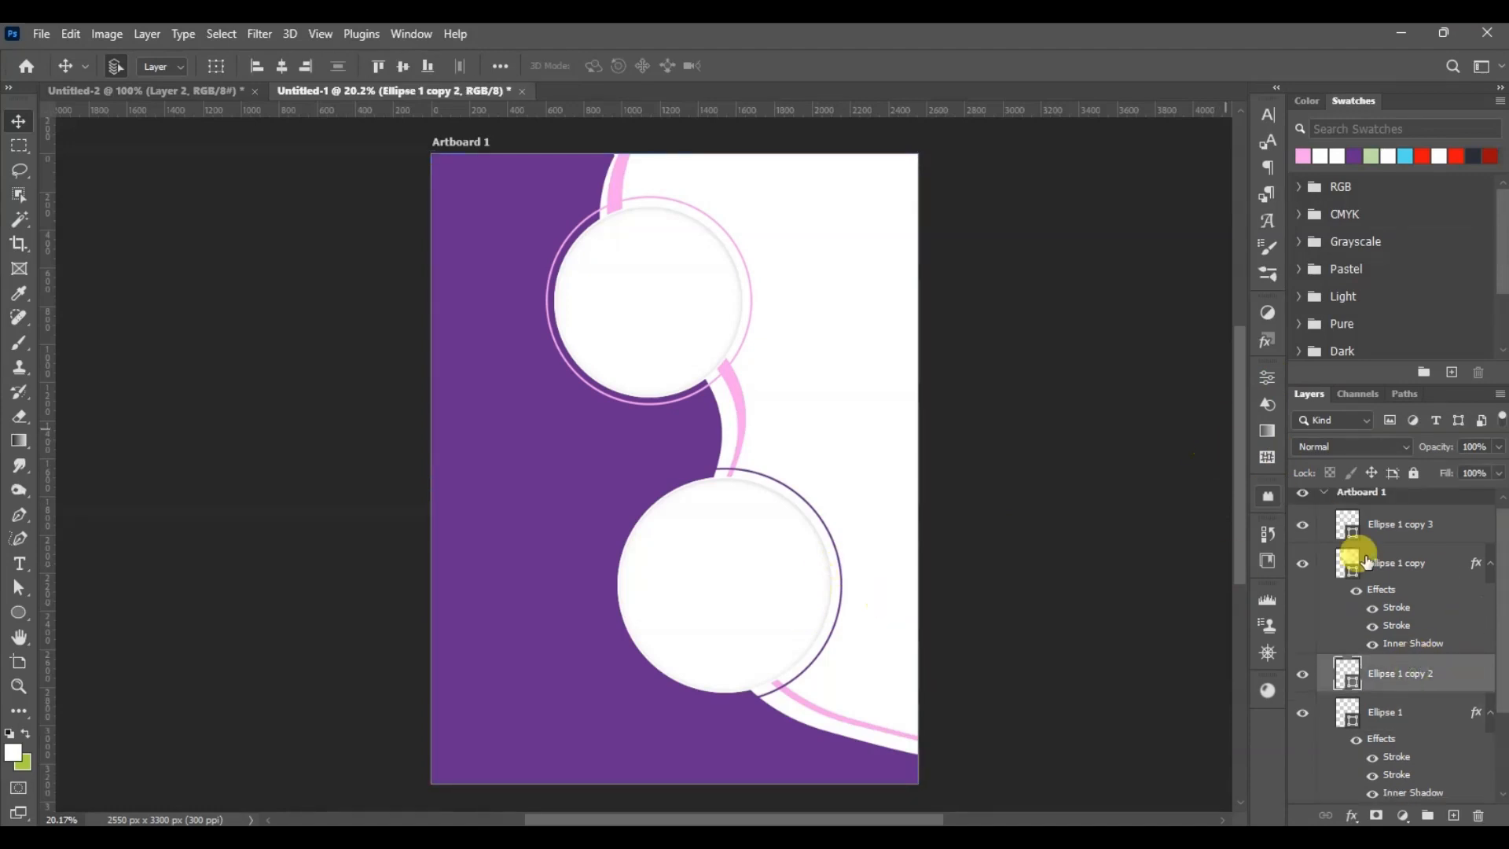
left_click(1388, 713)
left_click(1267, 377)
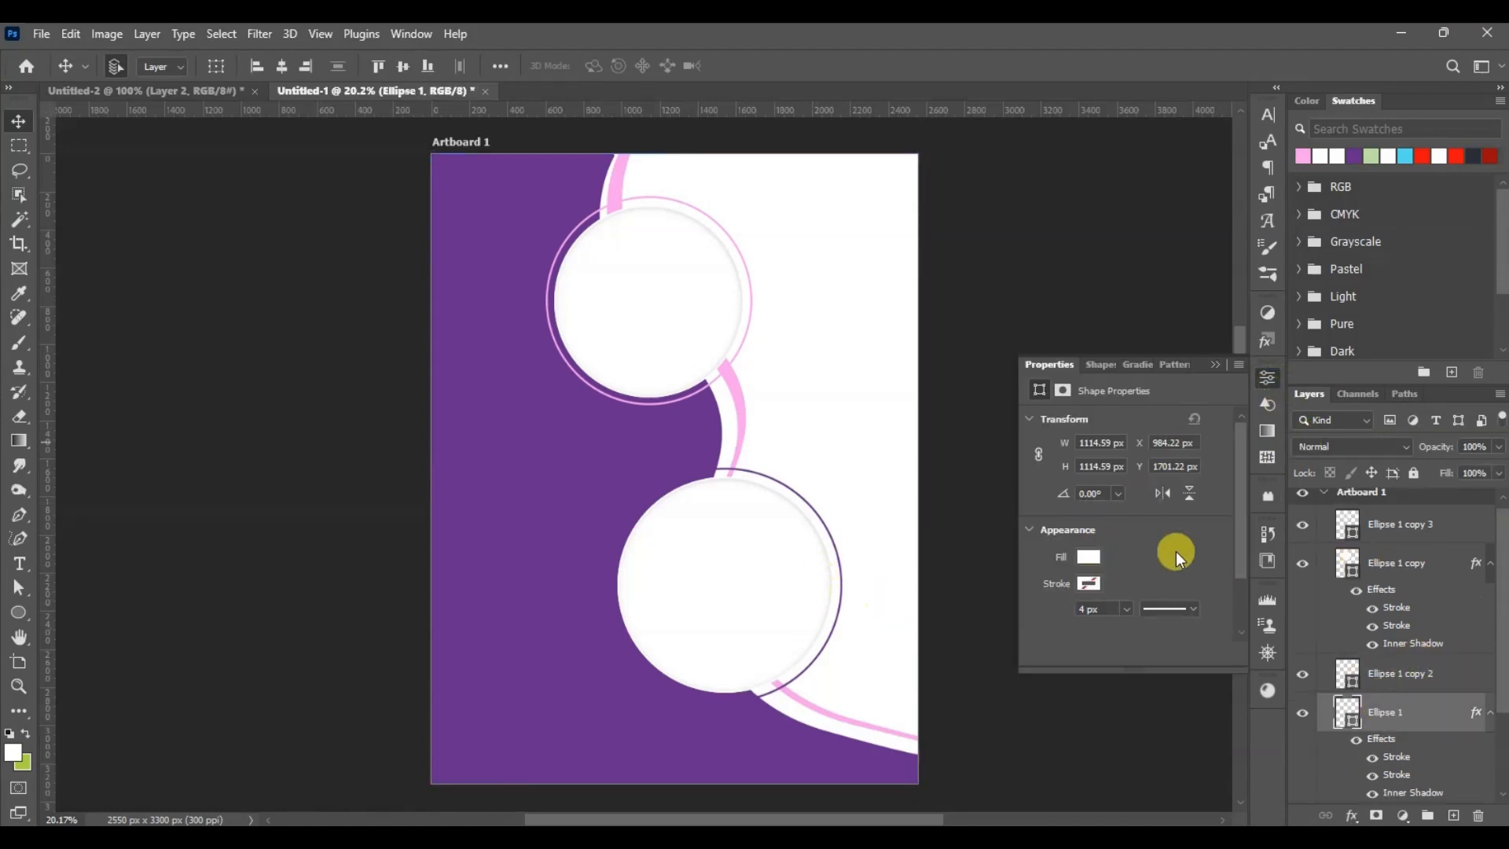
left_click(1372, 674)
left_click(1088, 556)
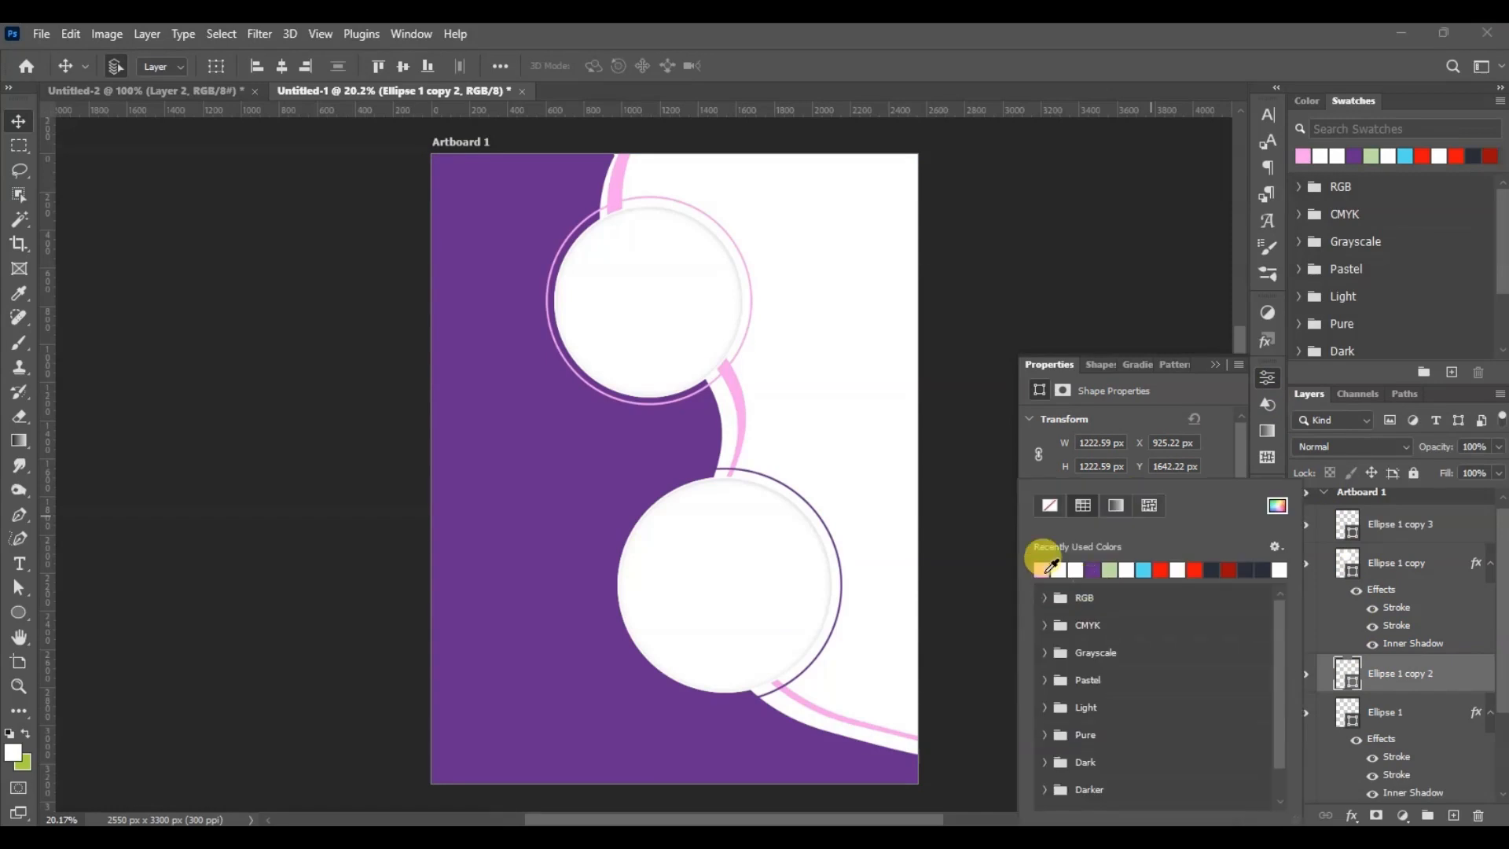
left_click(1041, 567)
left_click(1265, 375)
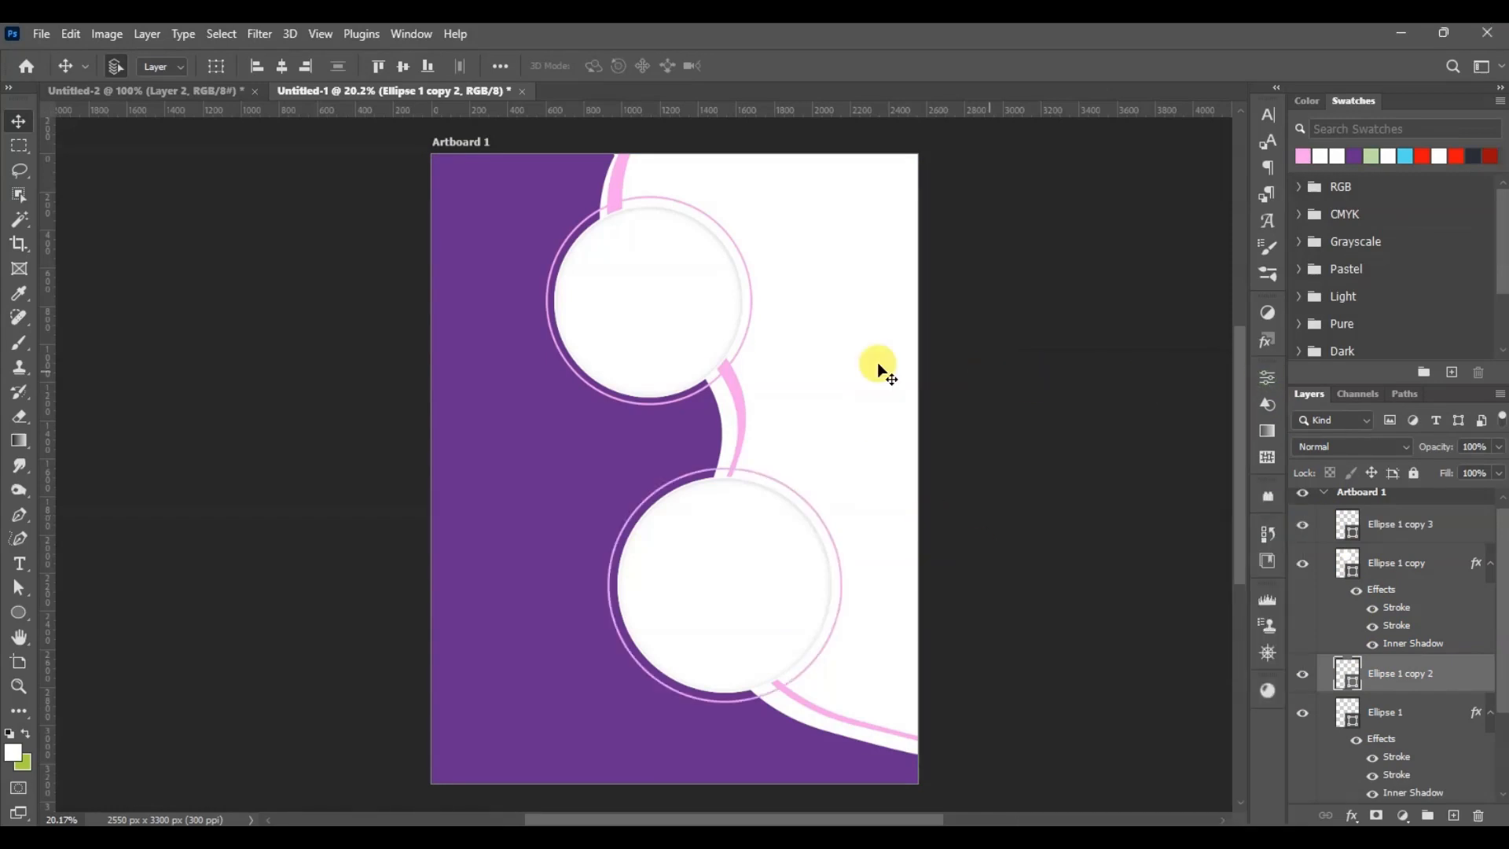
Show Layer 2 in Untitled-2, copy its portrait photo into the Untitled-1 flyer and send it behind all the shapes.
left_click(189, 91)
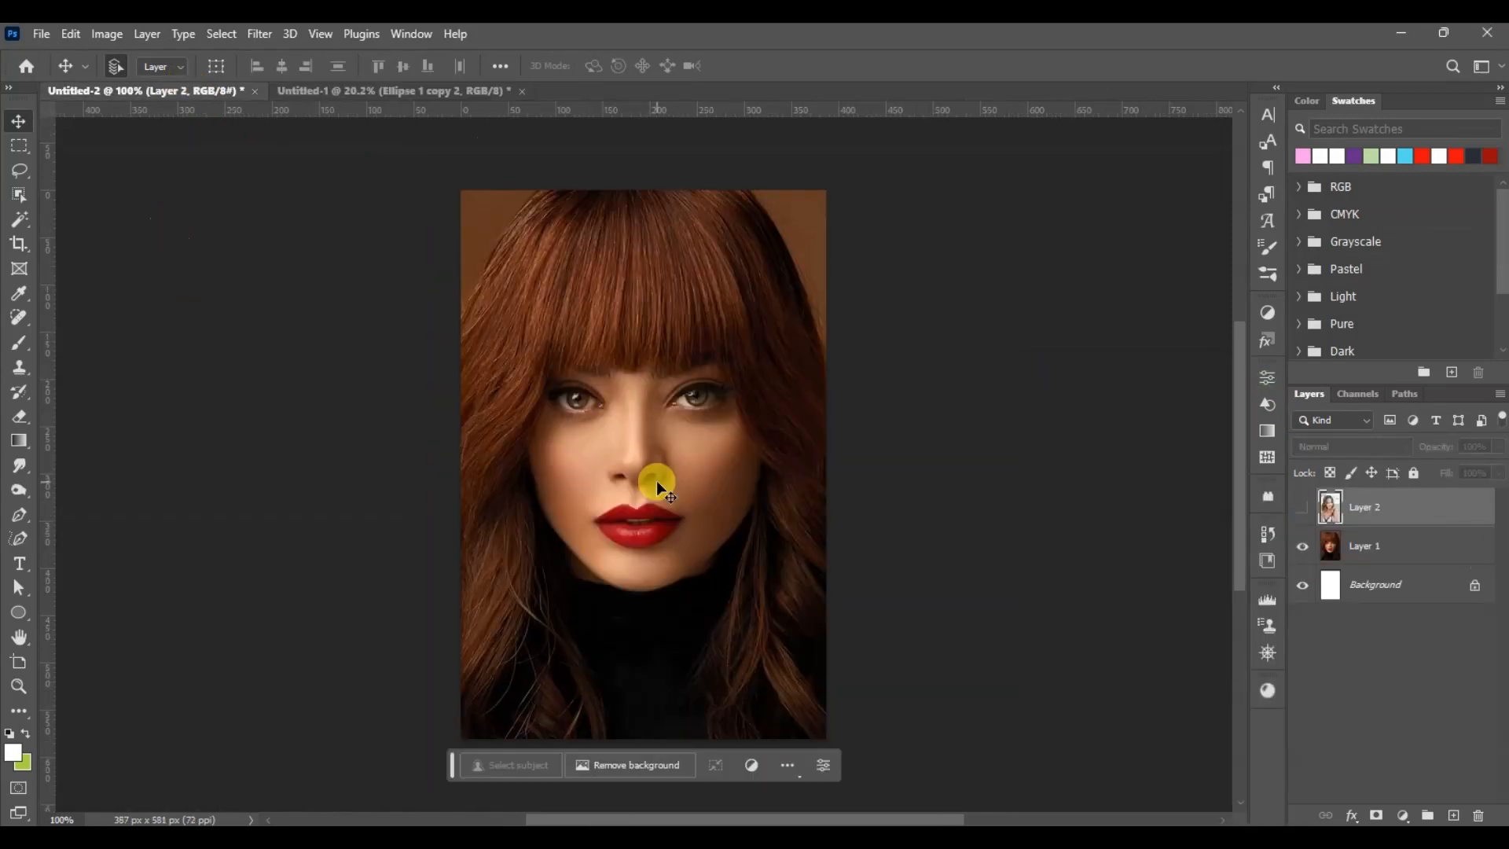
left_click(1302, 507)
left_click_drag(1381, 507, 895, 381)
key("ctrl+t")
key("Return")
key("ctrl+0")
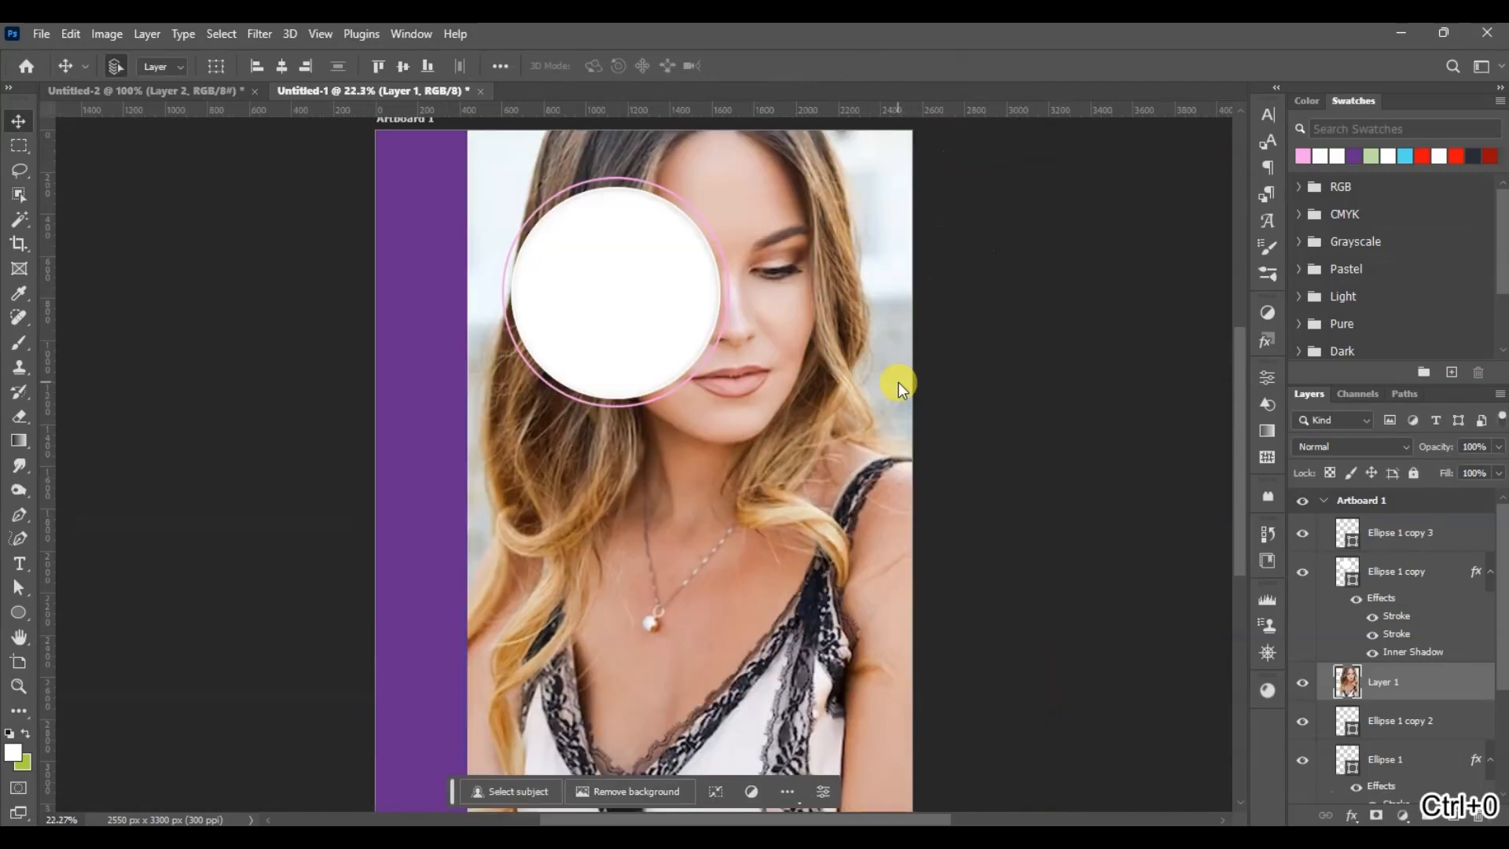
key("ctrl+shift+bracketleft")
Scale and move the portrait so the woman's face sits in the open area beside the two circles.
left_click_drag(818, 338, 876, 360)
key("ctrl+minus")
left_click_drag(788, 273, 794, 315)
key("ctrl+t")
left_click_drag(982, 177, 966, 197)
left_click_drag(940, 256, 935, 239)
double_click(935, 241)
Flip the background portrait horizontally, scale it down slightly and reposition it within the area beside the circles.
key("ctrl+t")
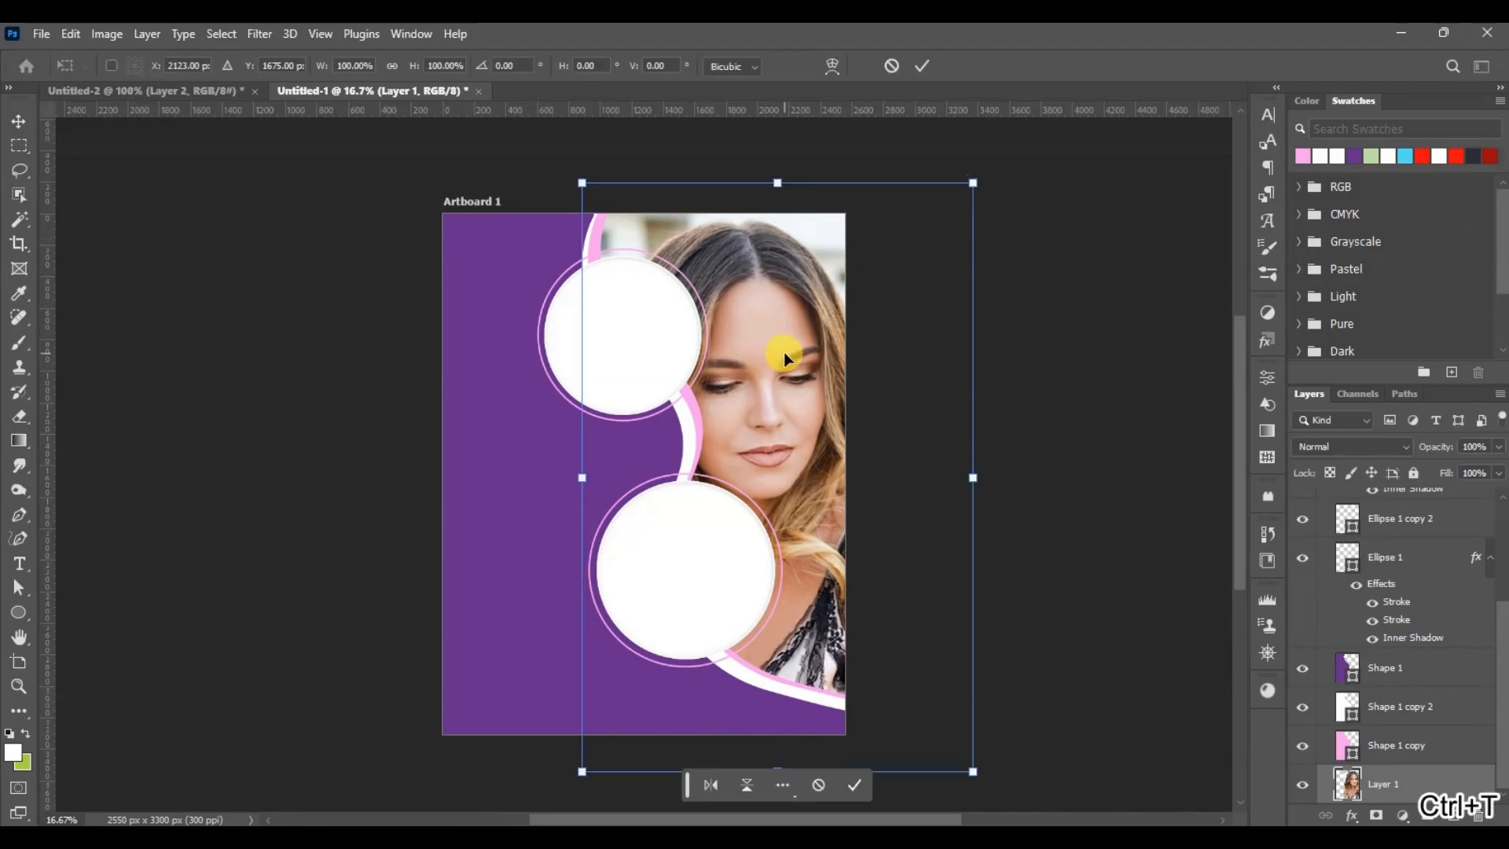
right_click(784, 352)
left_click(689, 727)
left_click_drag(811, 511, 780, 503)
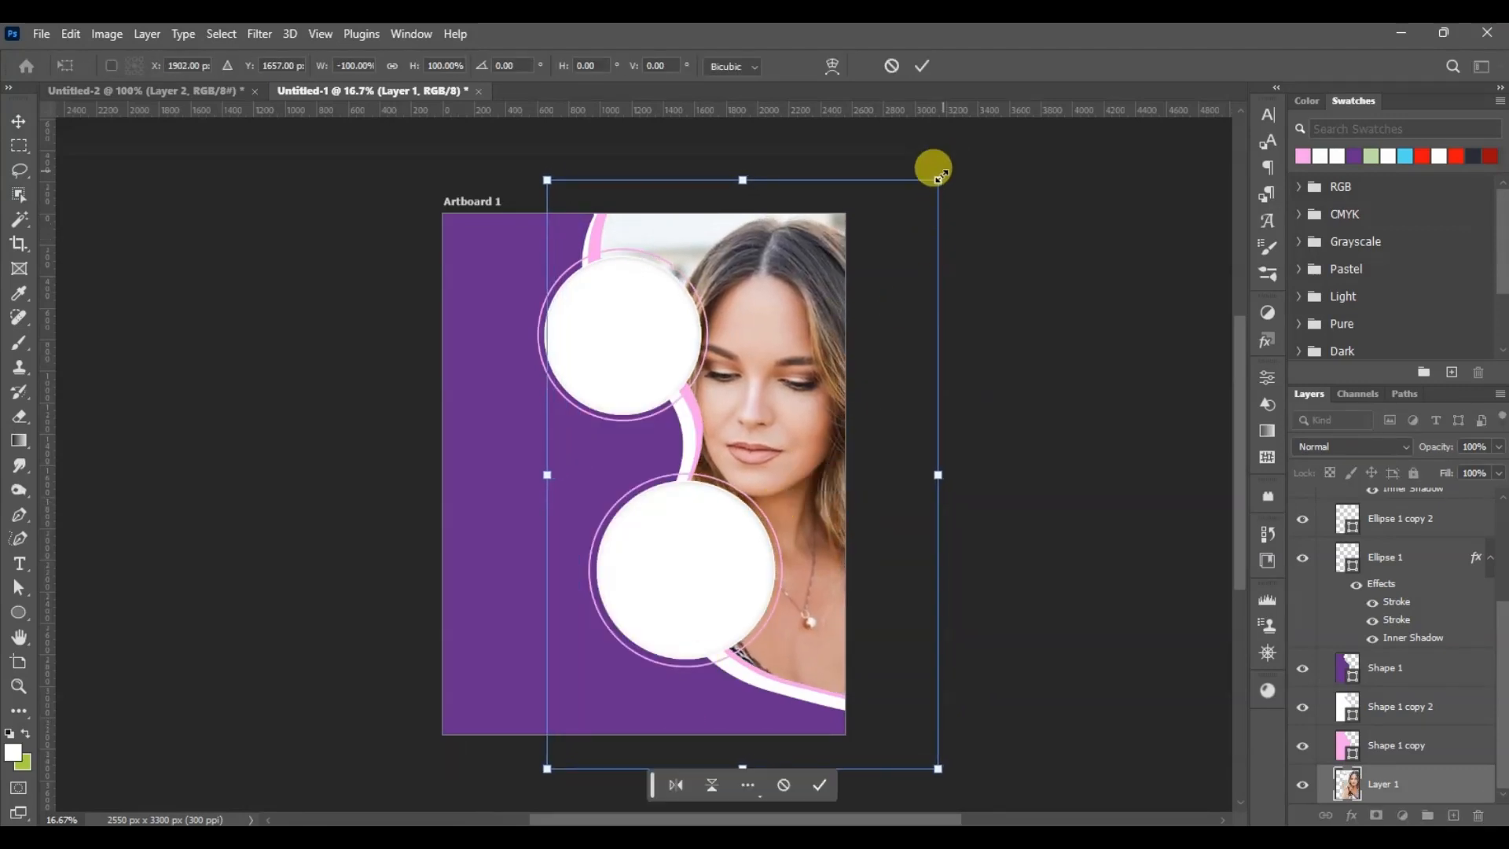
left_click_drag(949, 166, 918, 201)
left_click_drag(886, 278, 882, 259)
key("Return")
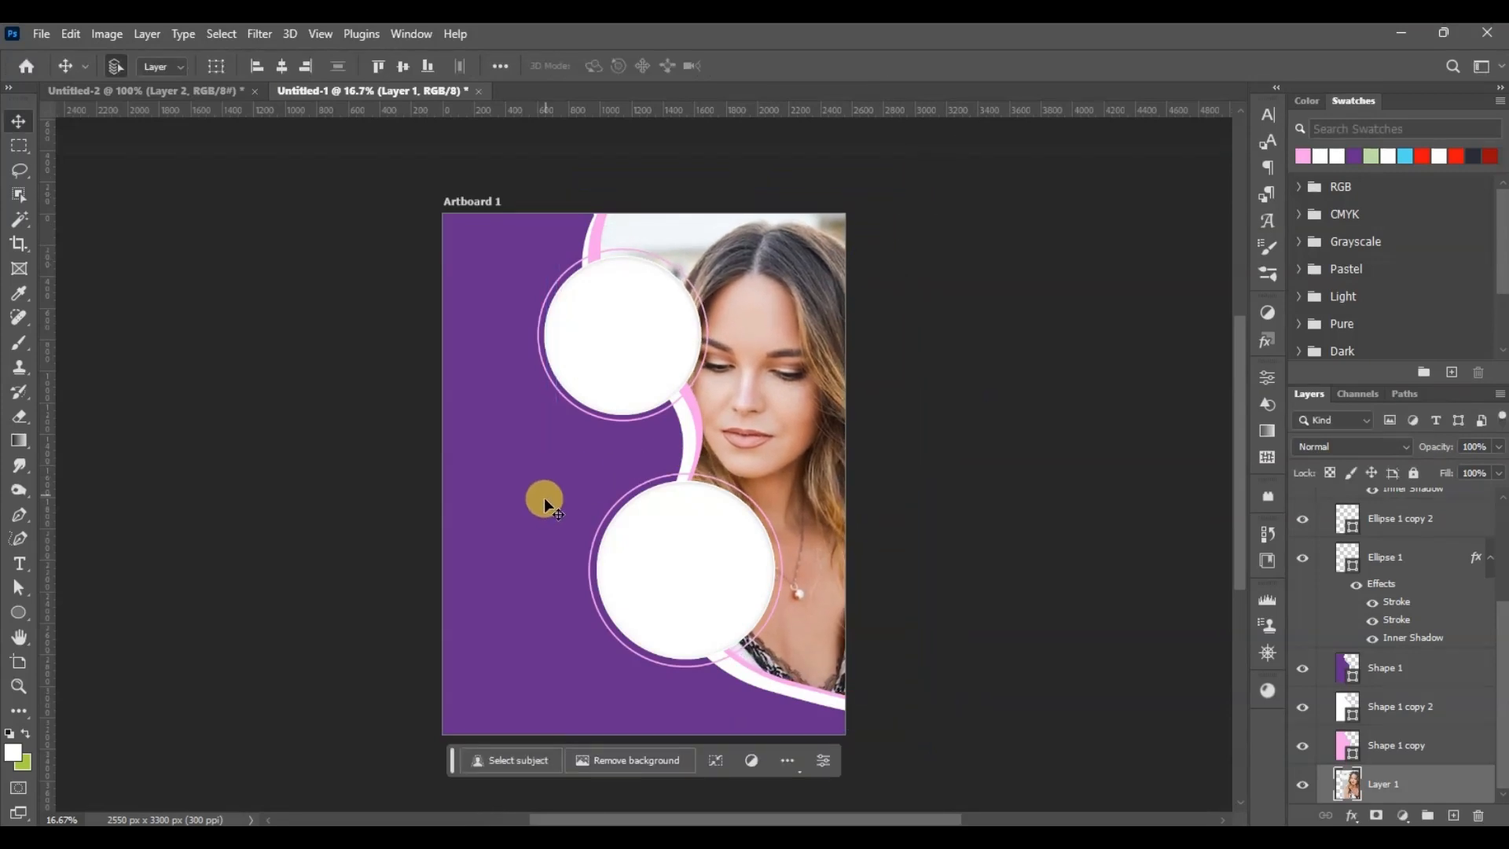
Recolour the wavy purple background shape to the redder purple #7e2e8c.
double_click(1340, 666)
left_click_drag(1155, 533, 1139, 538)
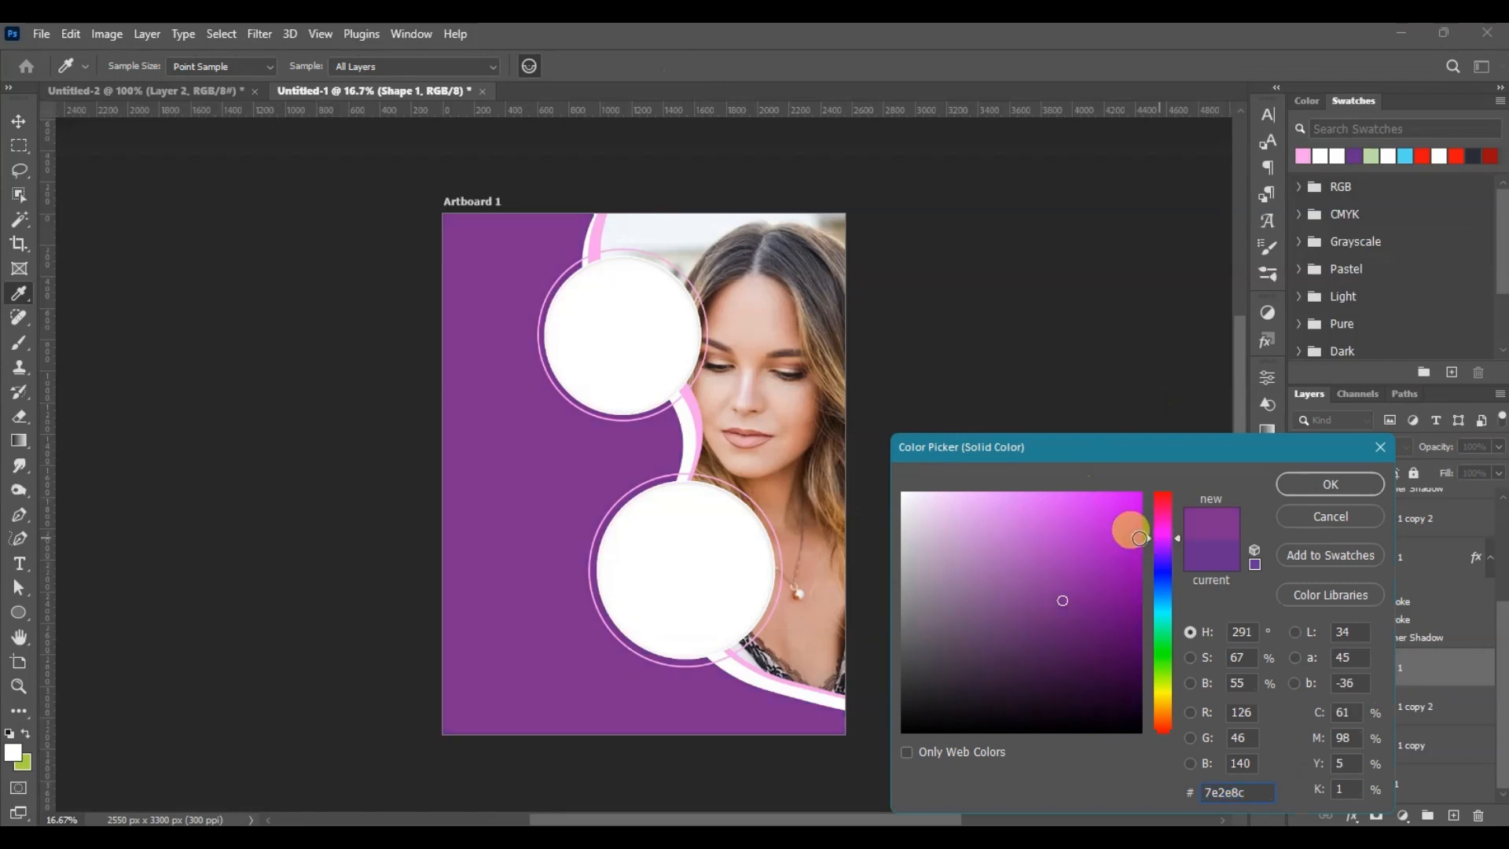
left_click(1291, 486)
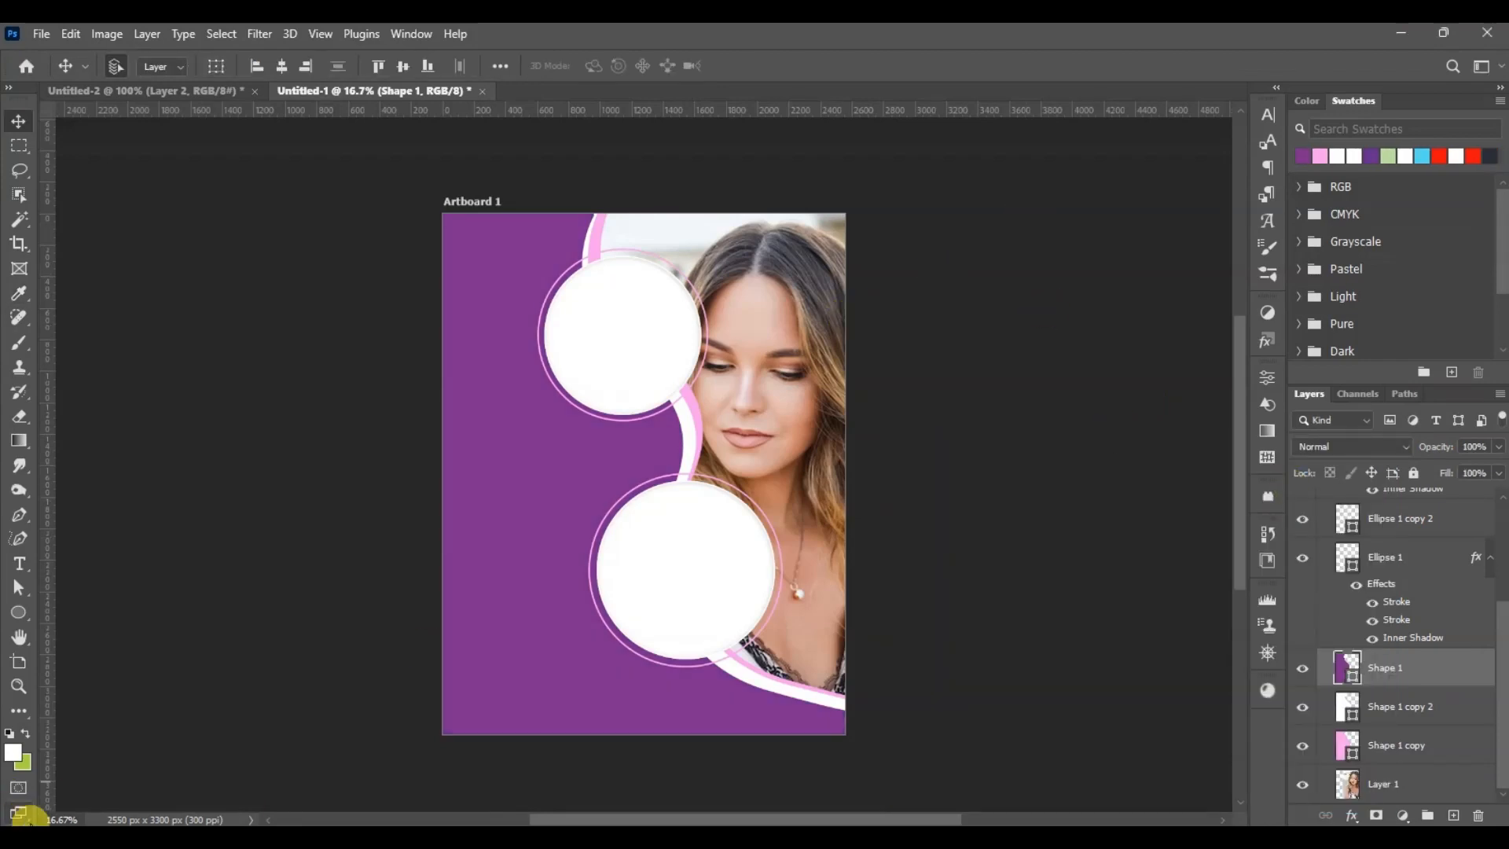
Place the 3000 × 4500 portrait with the bright blue beams from the Pictures folder onto the flyer.
left_click(345, 836)
left_click(467, 760)
left_click(646, 739)
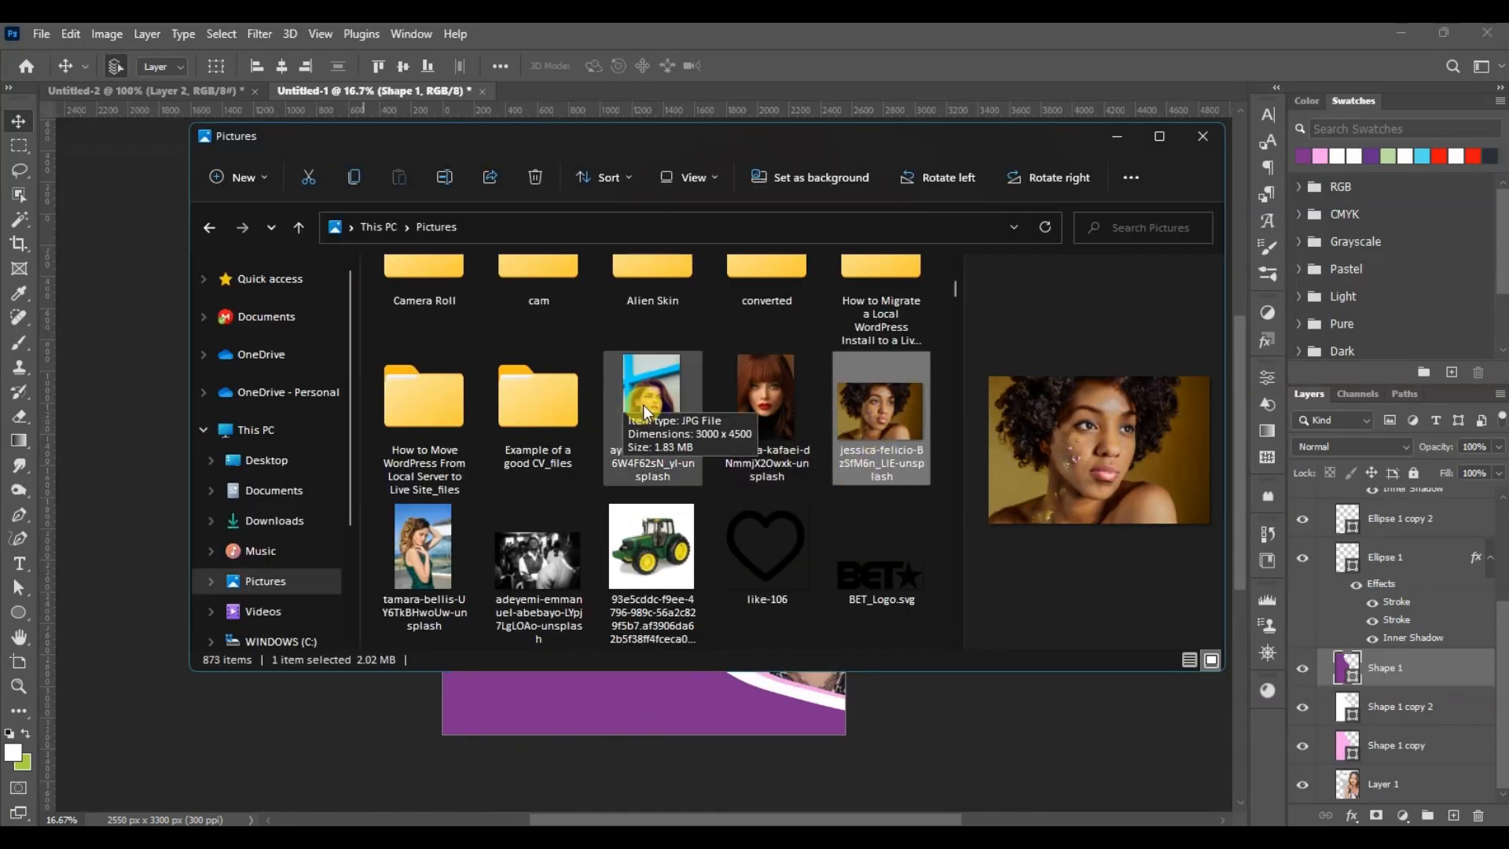
left_click_drag(643, 404, 636, 719)
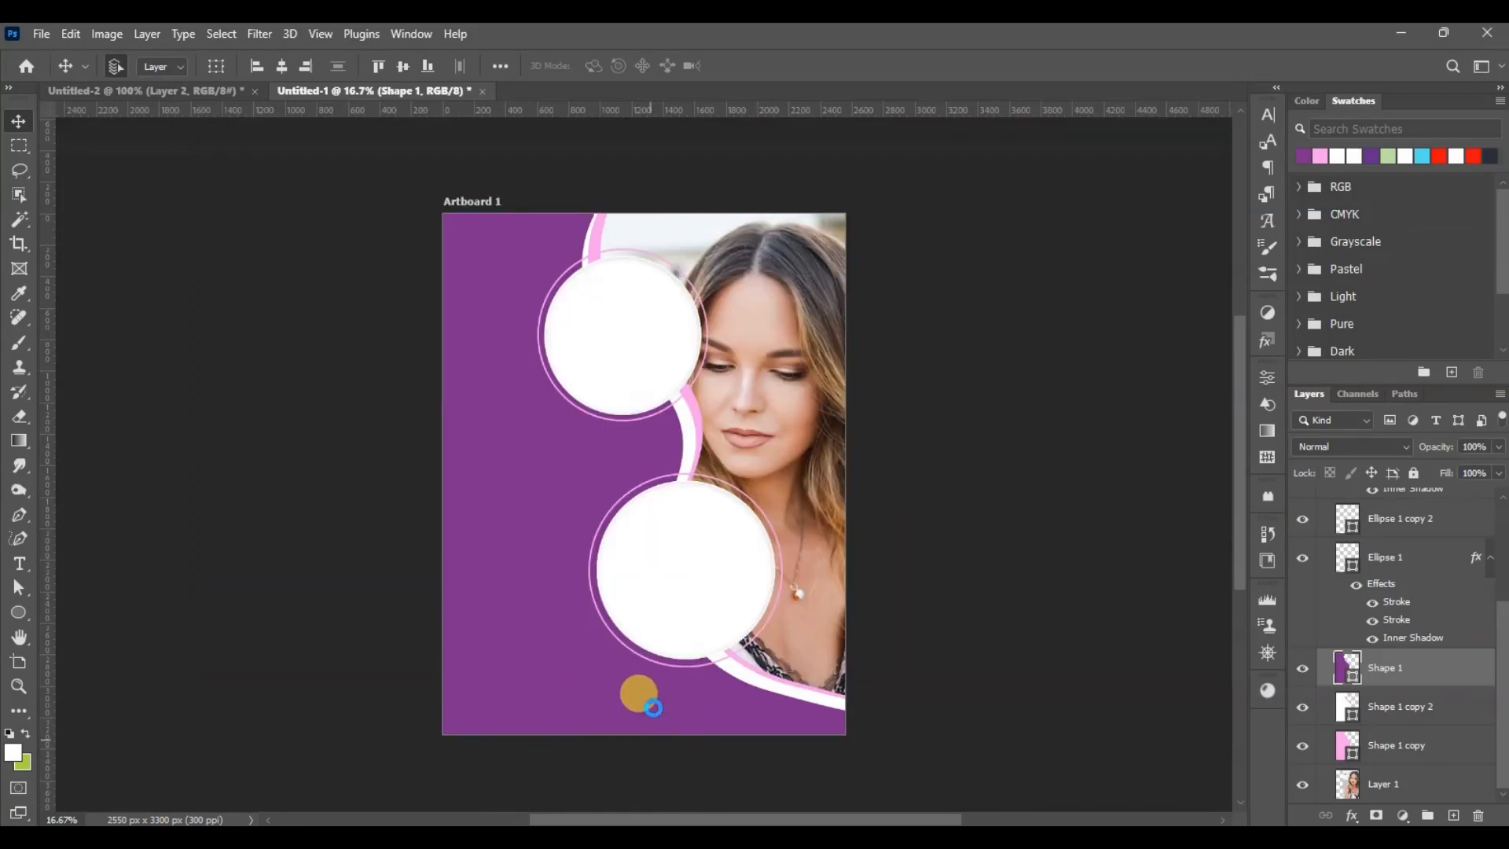
key("Return")
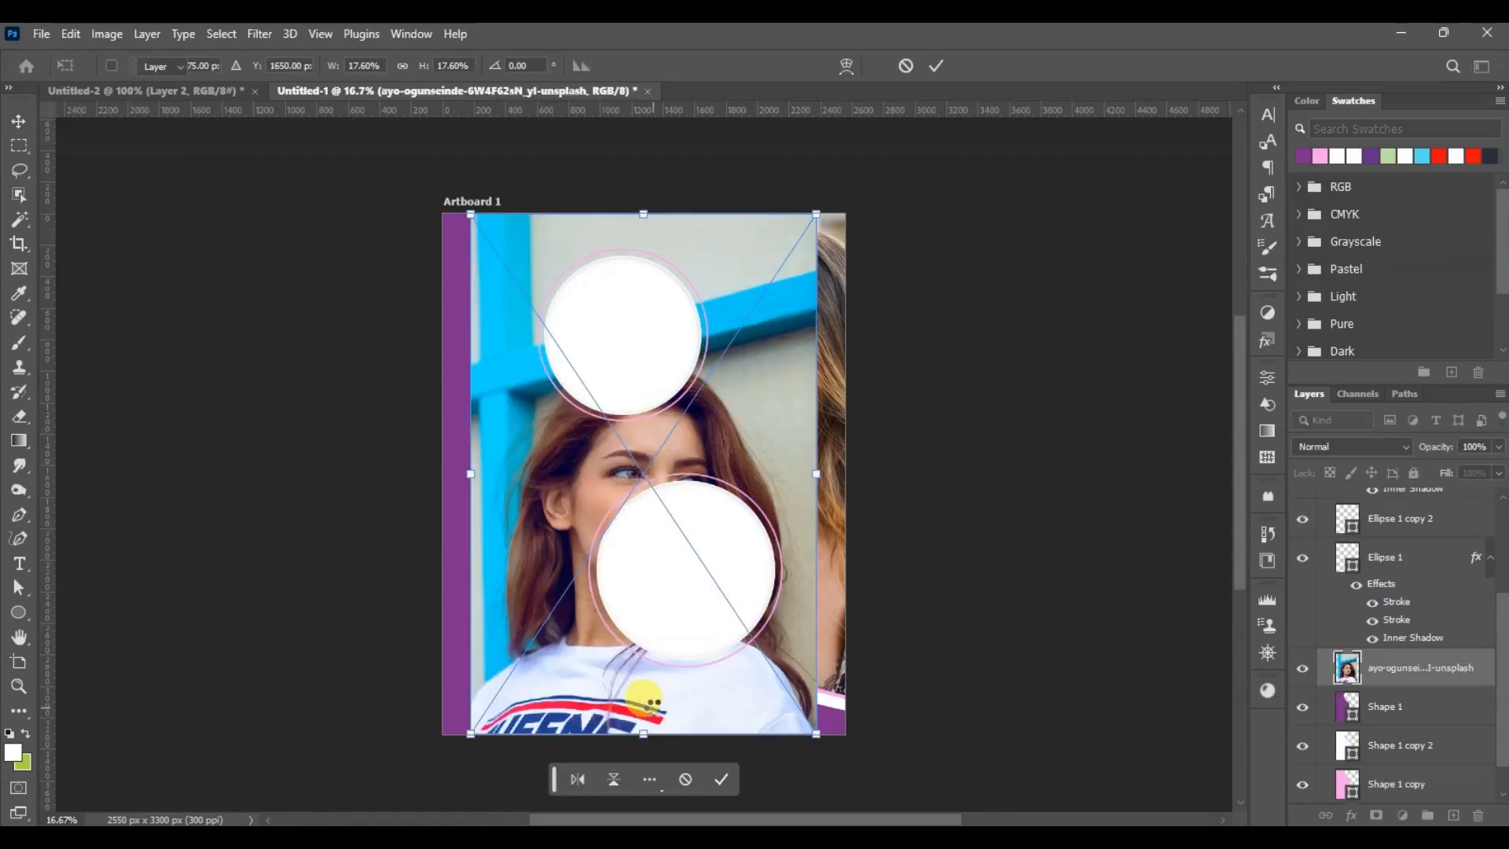
left_click_drag(553, 535, 569, 558)
Clip the placed portrait to the lower white circle and scale it down to frame the woman's head inside.
left_click(661, 541)
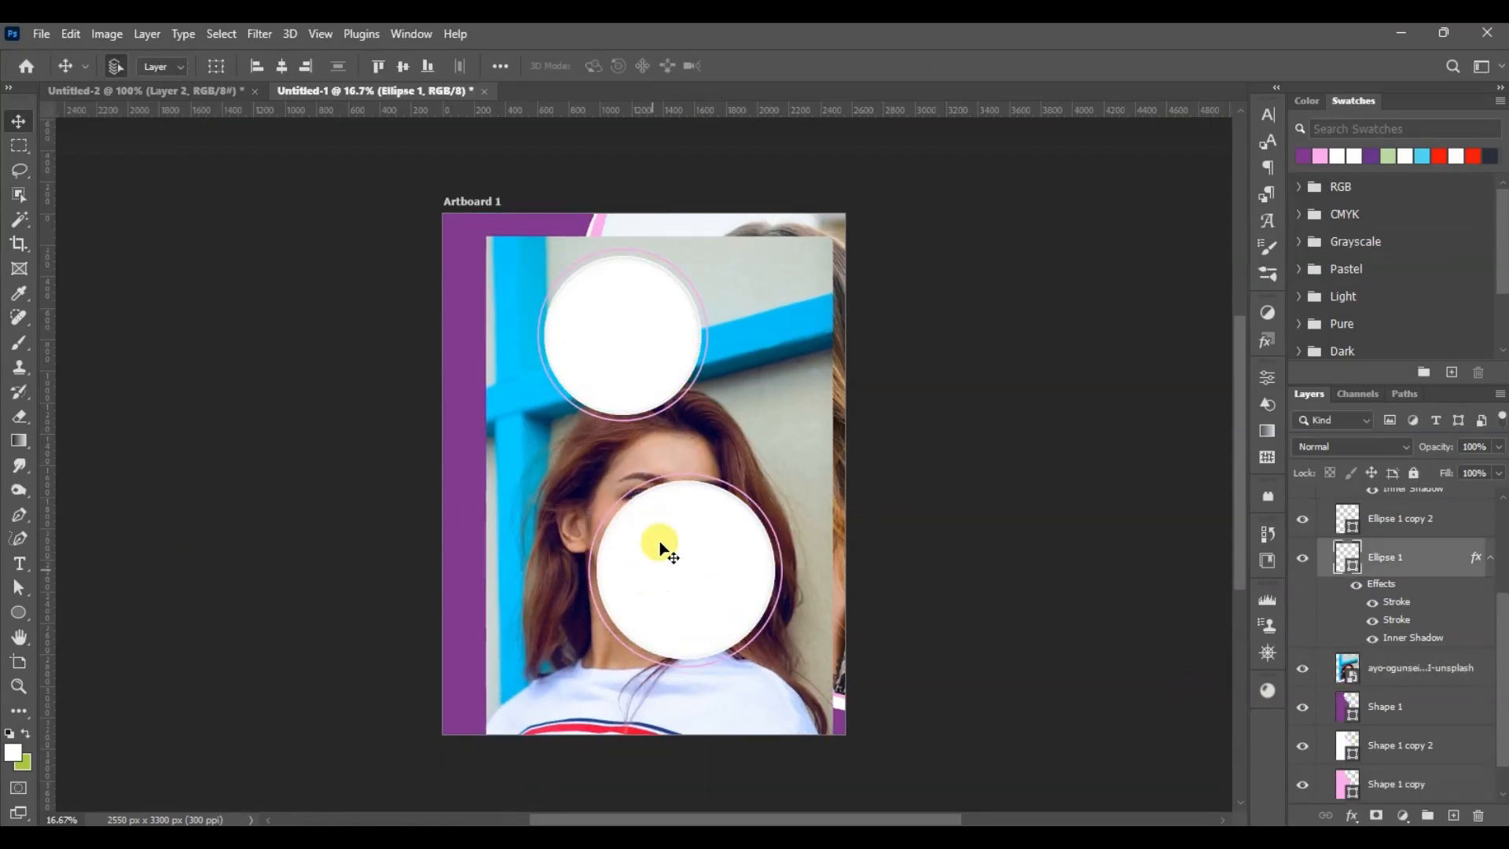
left_click_drag(1411, 666, 1414, 556)
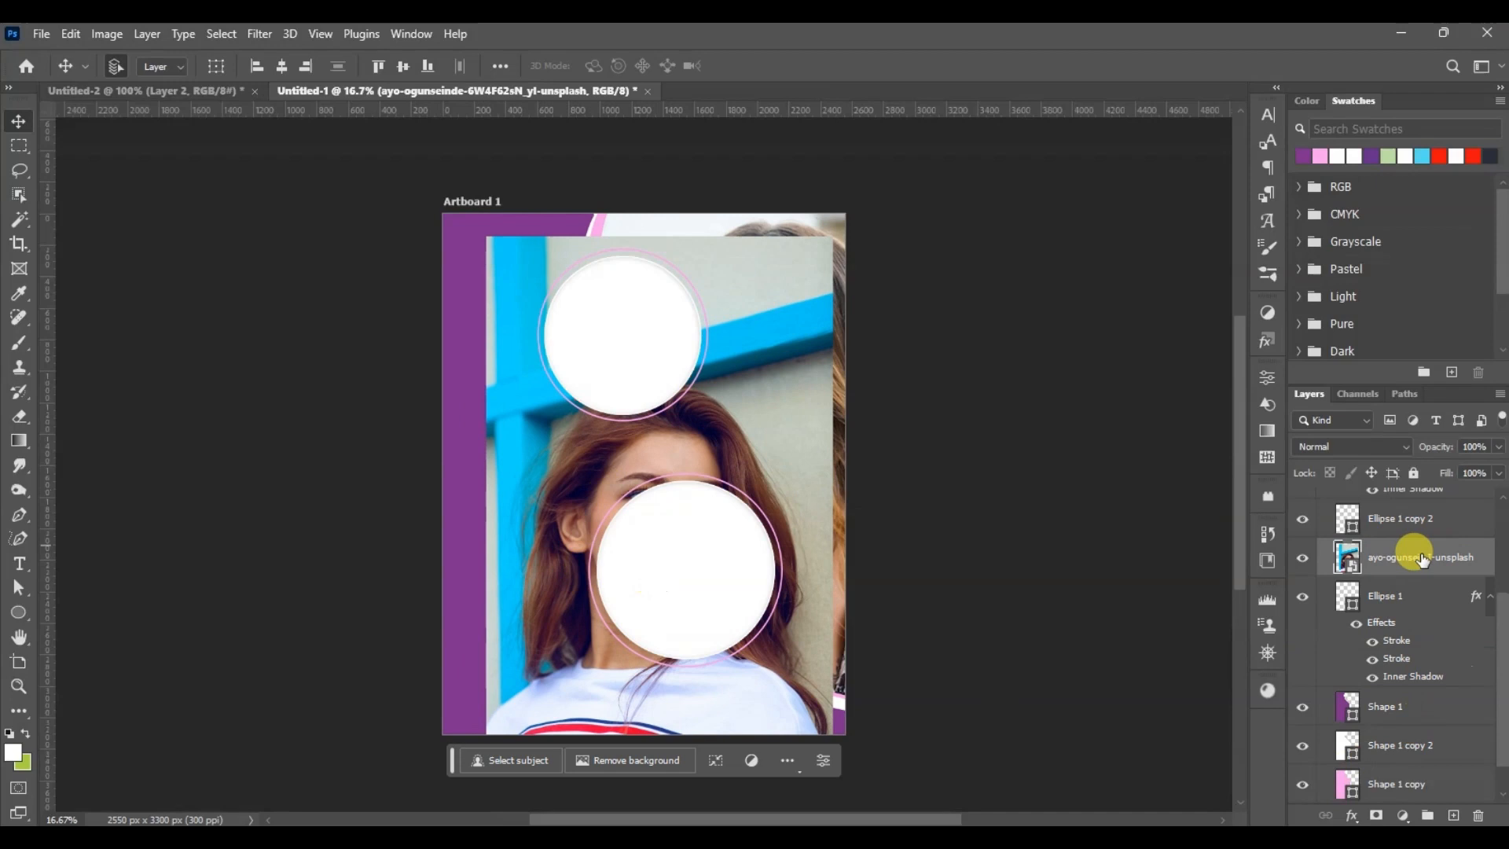
left_click(1365, 575, "alt")
key("ctrl+t")
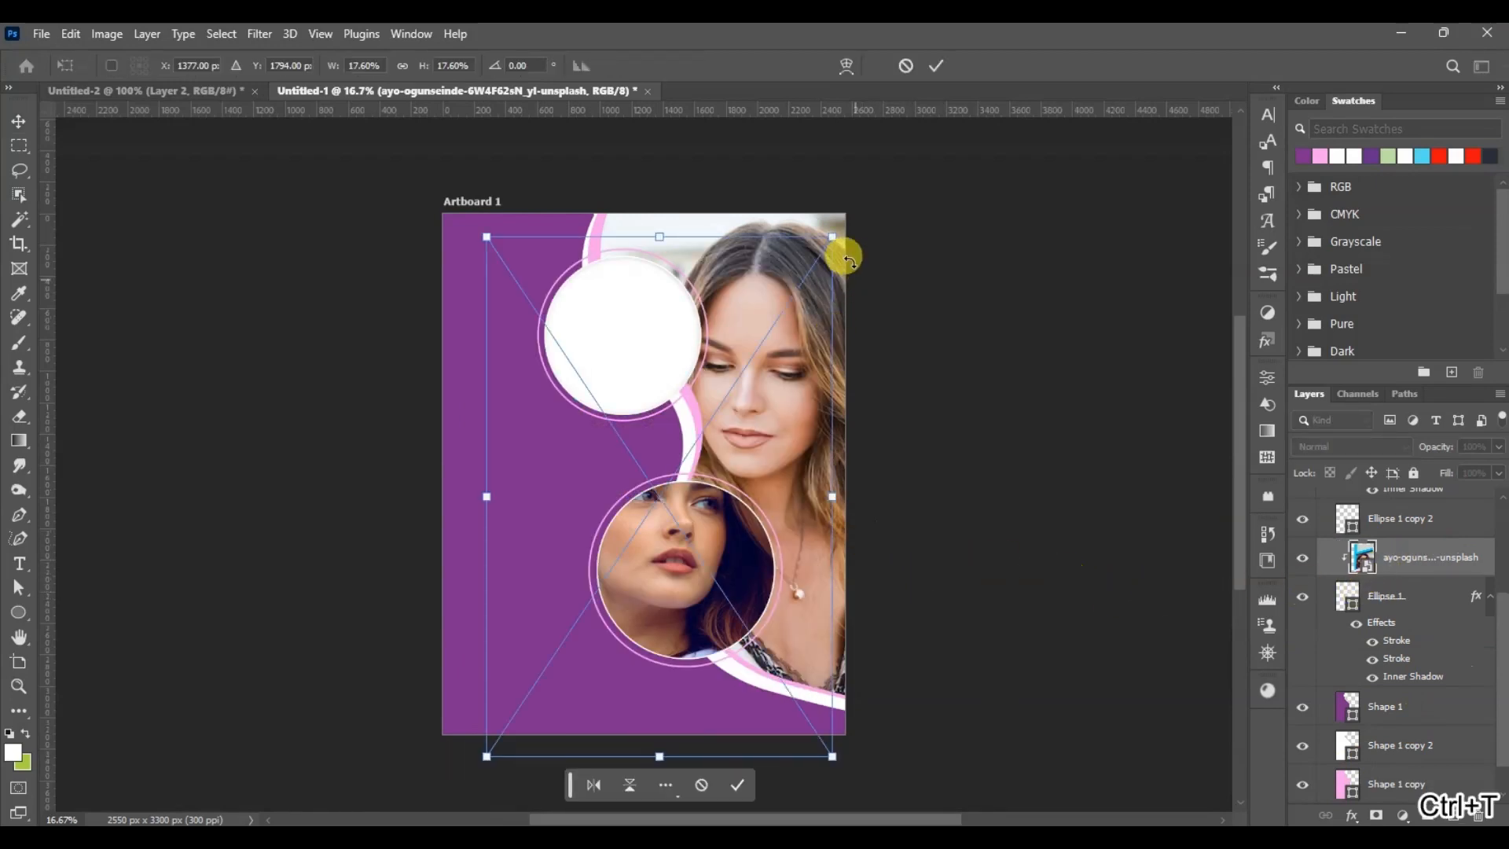
left_click_drag(841, 242, 795, 441)
key("Return")
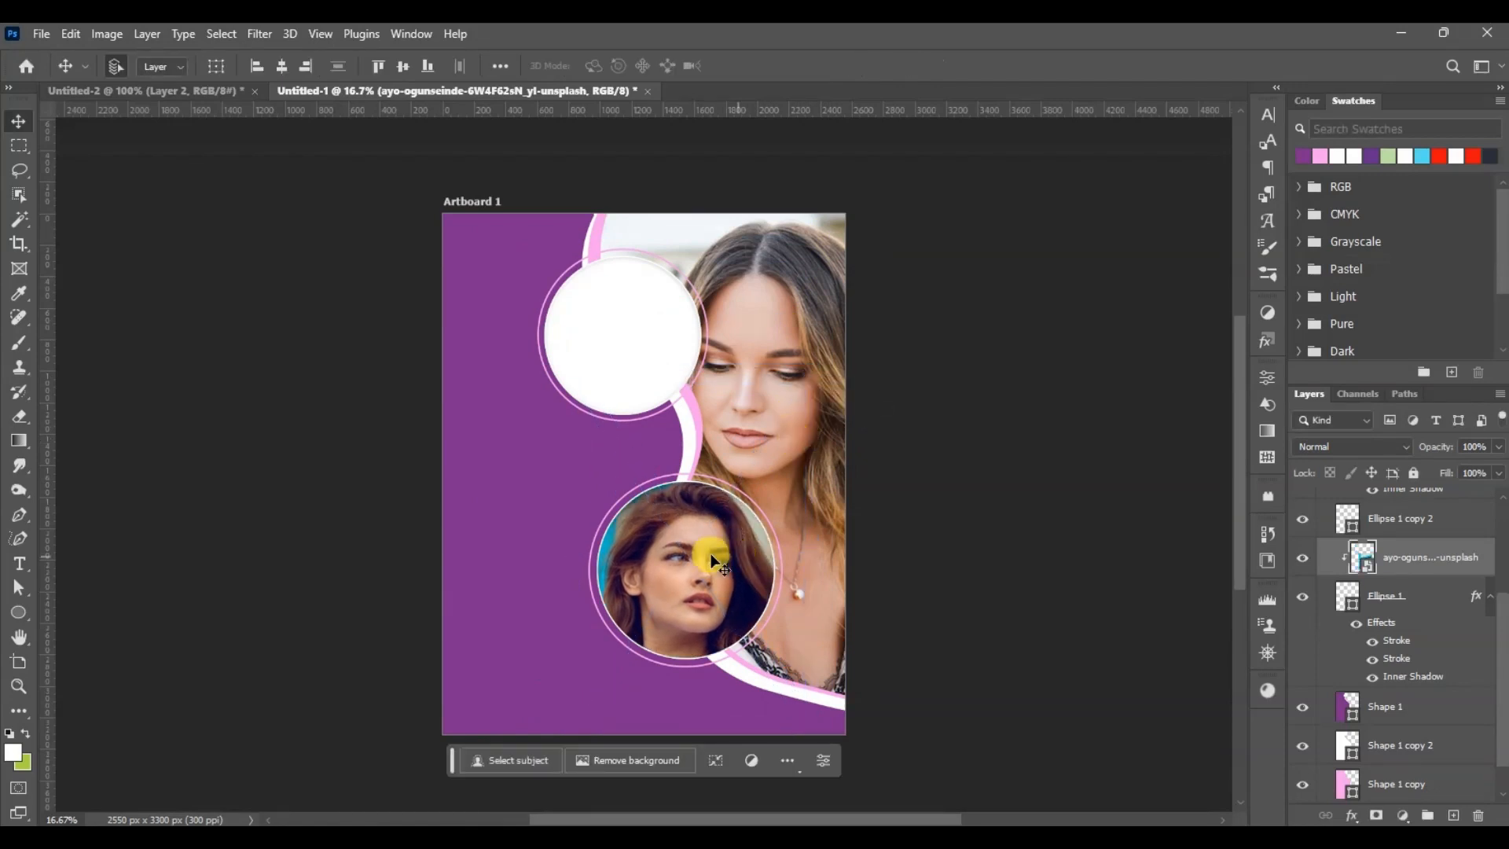
Thicken the white outer stroke in the layer style of the lower circle.
left_click(1411, 643)
double_click(1410, 643)
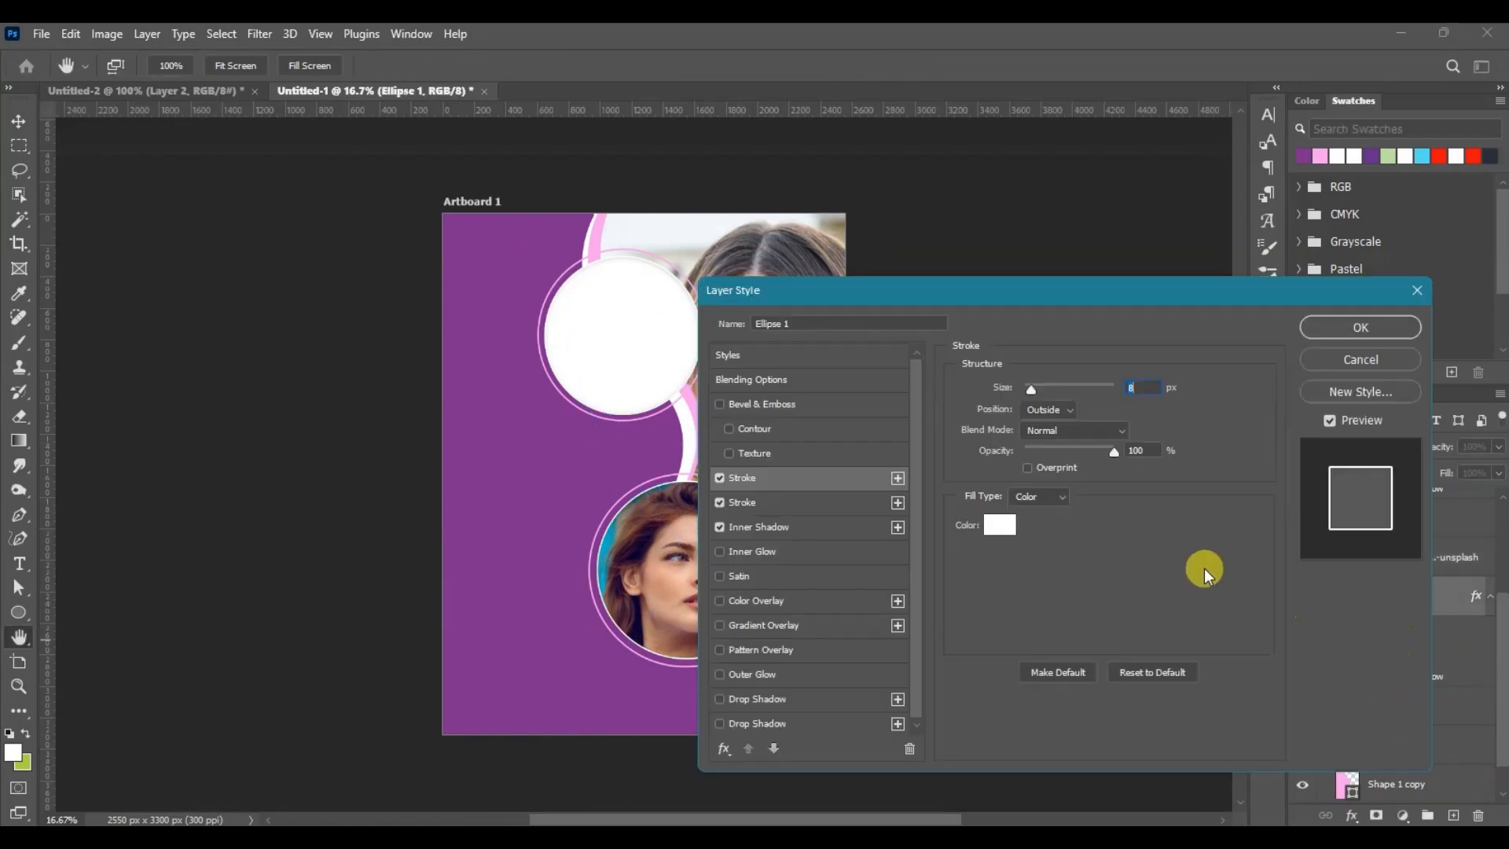
key("Return")
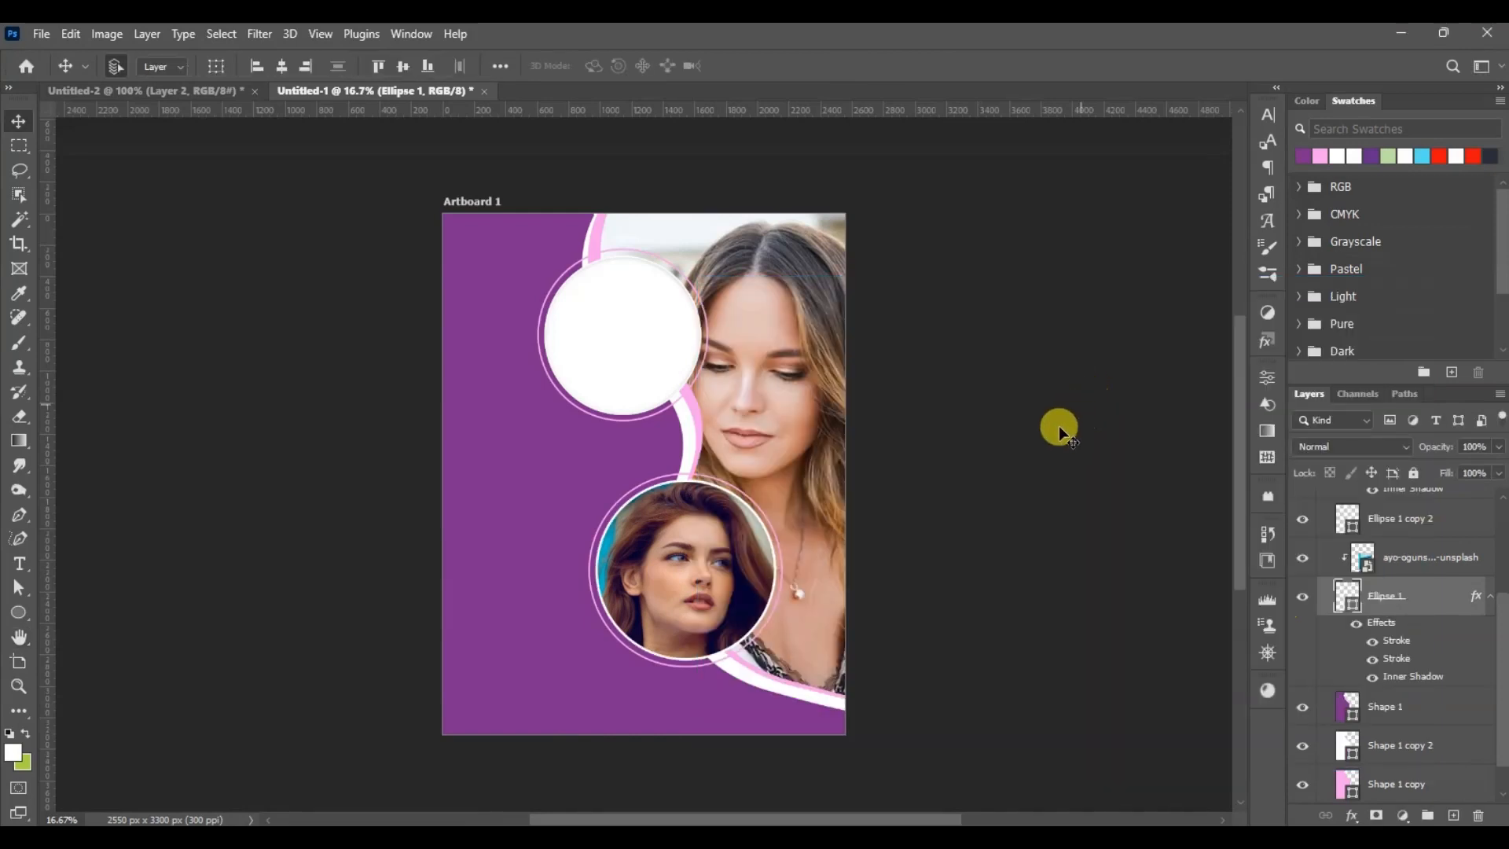
double_click(1394, 641)
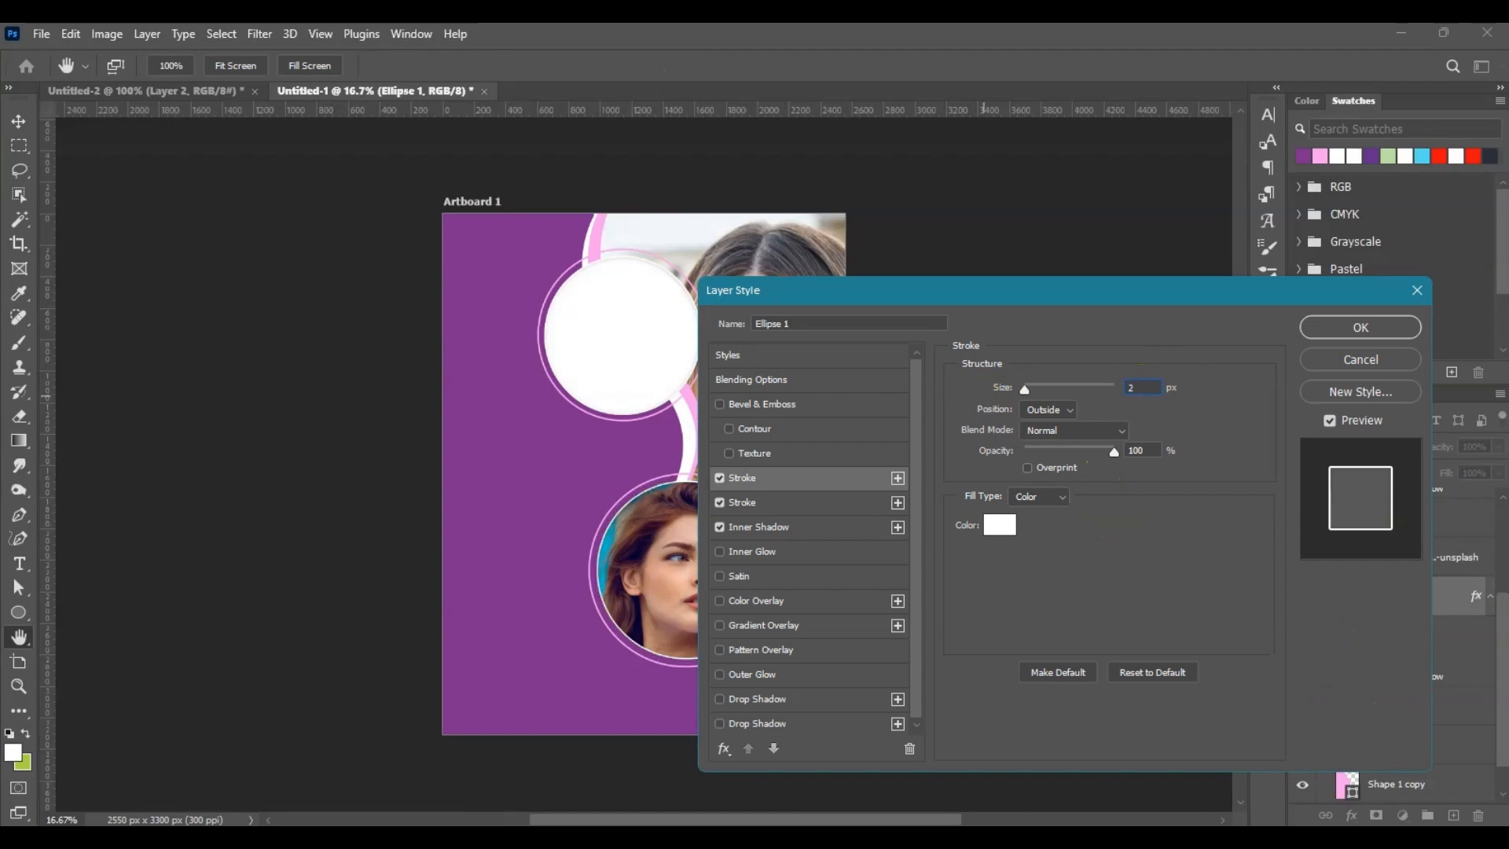
key("Return")
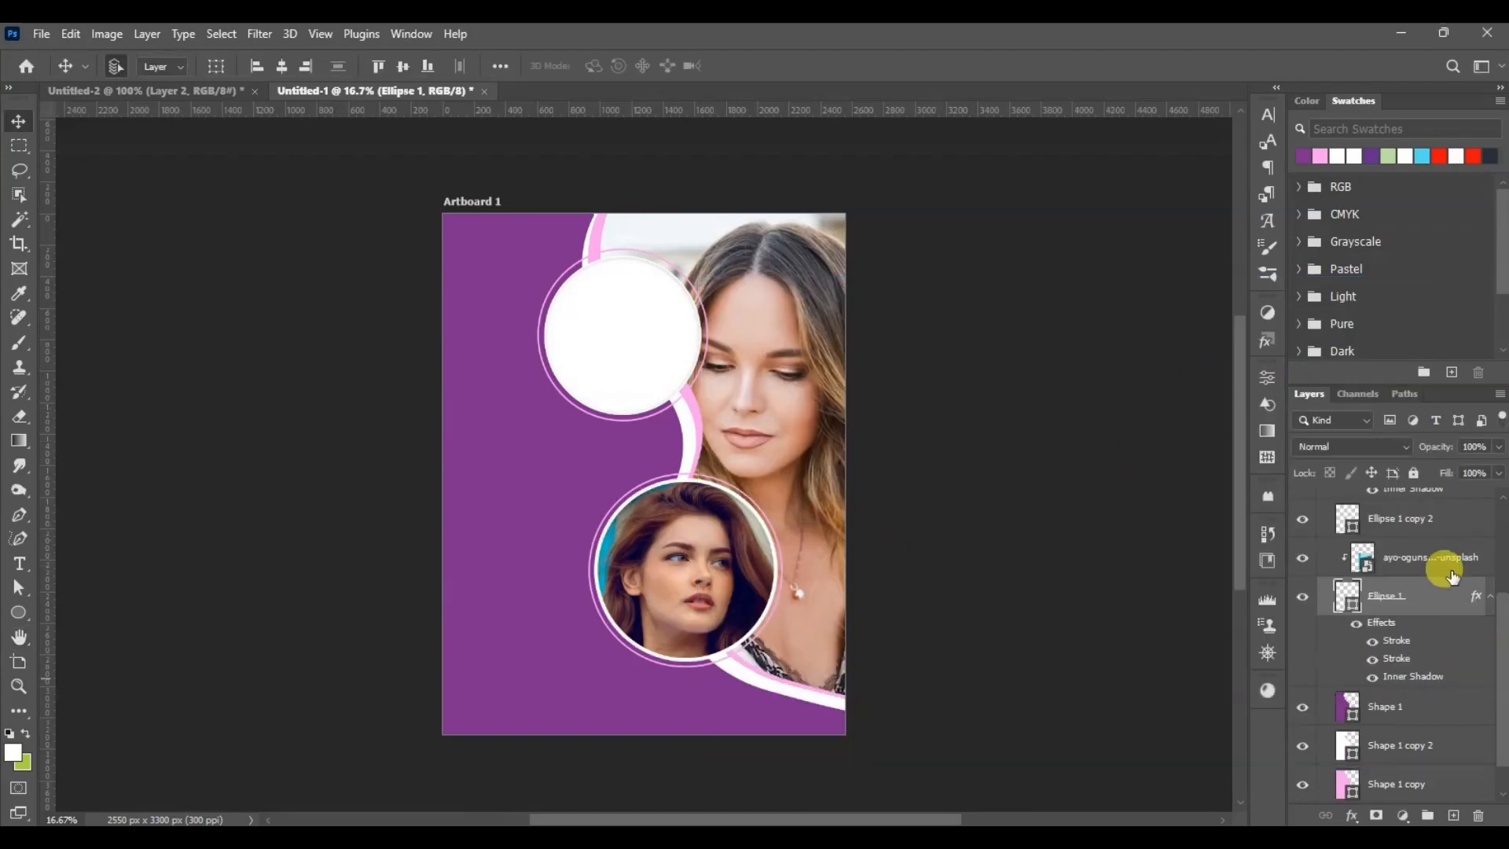
Enlarge the pink ring around the lower circle slightly so it stands farther off the photo frame.
left_click(1422, 515)
key("ctrl+r")
key("ctrl+t")
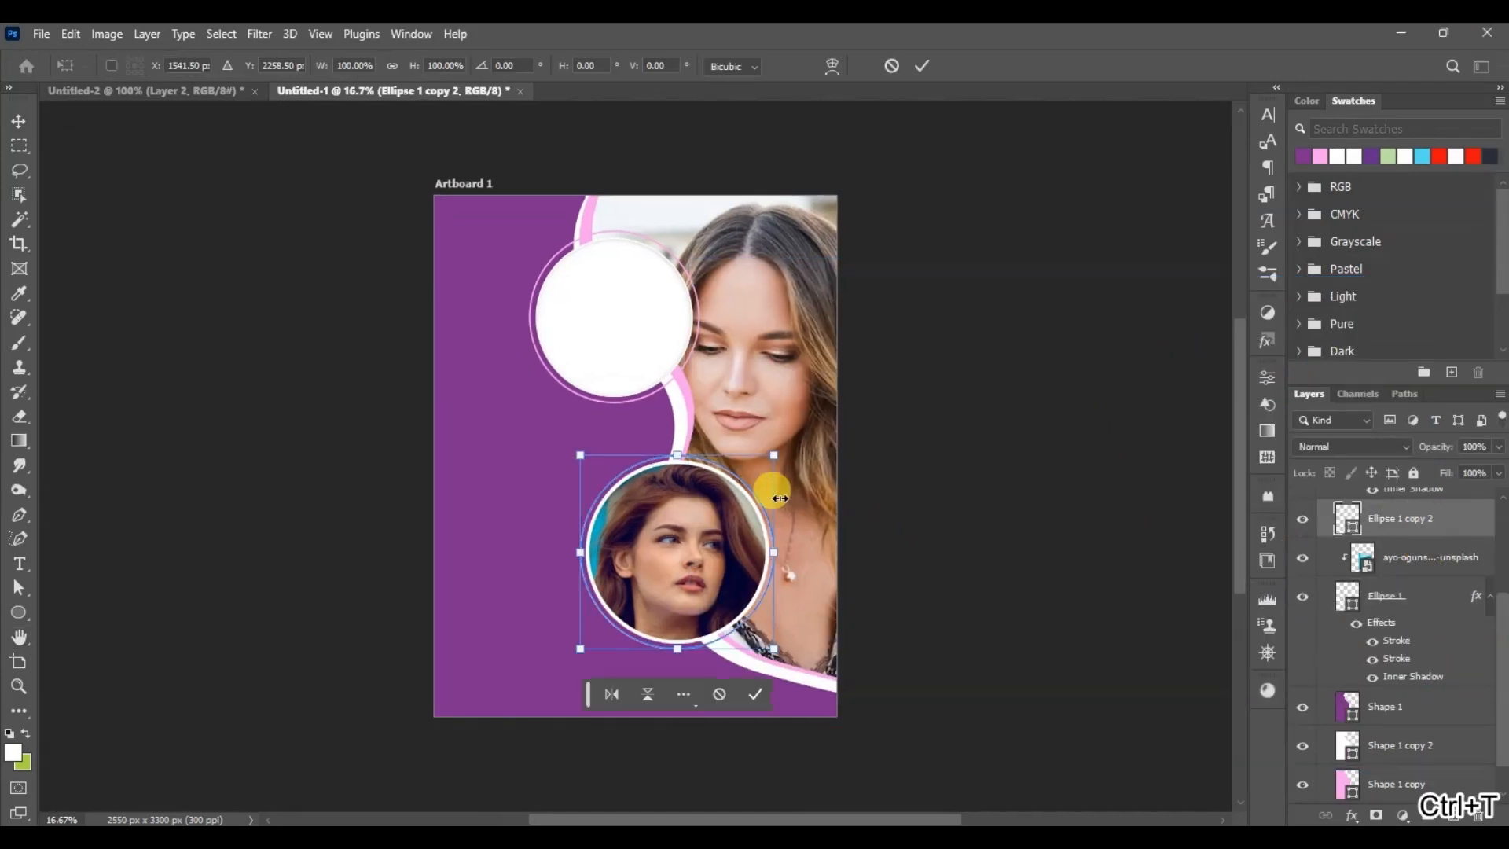
mouse_move(774, 447)
left_mouse_down()
mouse_move(771, 430)
mouse_move(776, 449)
left_mouse_up()
key("Return")
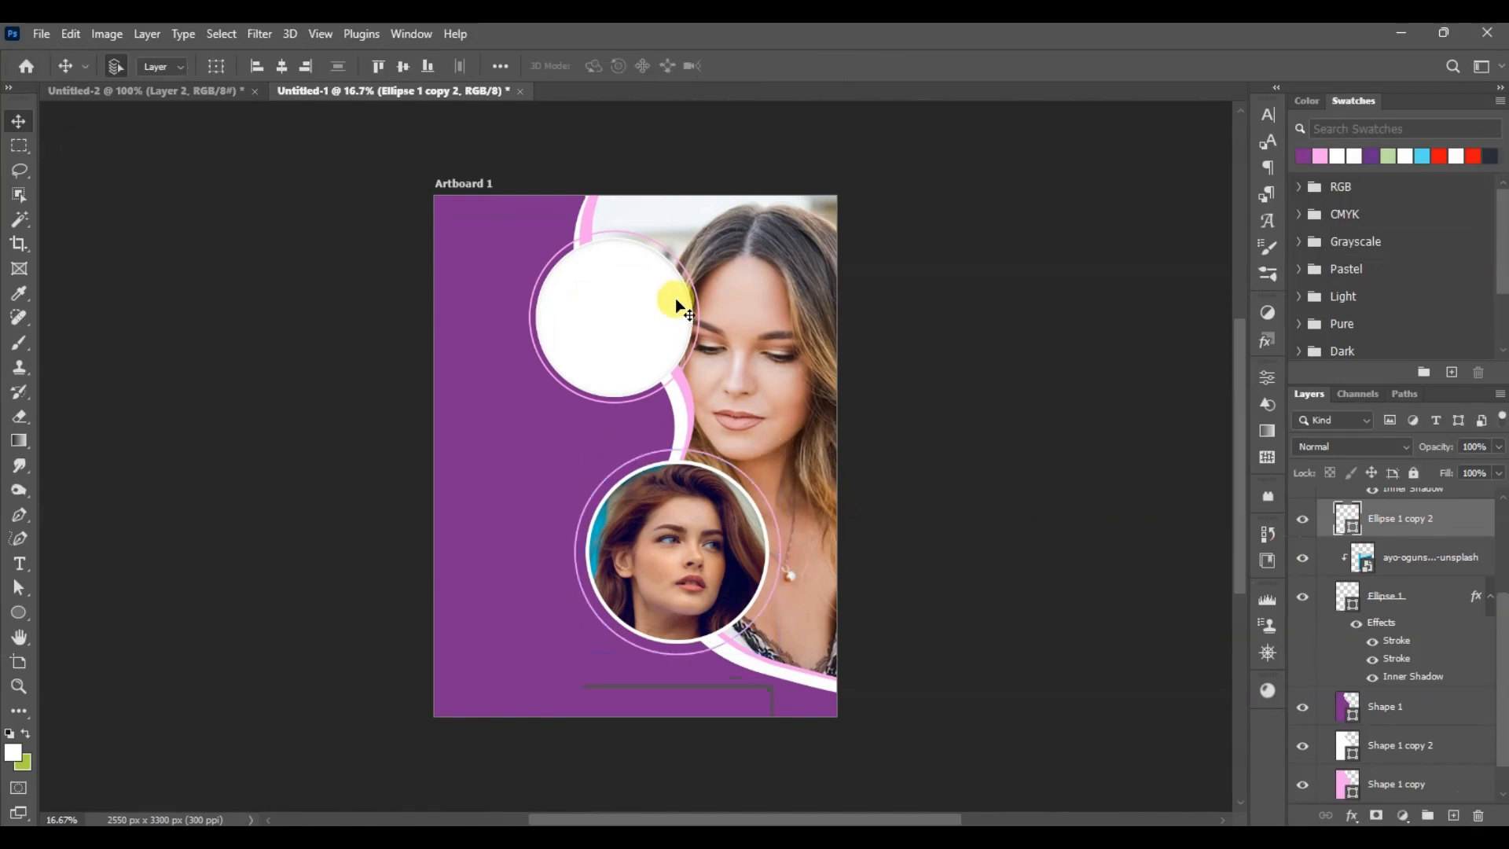
Enlarge the pink ring around the upper circle slightly to widen its gap from the white frame.
left_click(662, 304)
left_click(1441, 532)
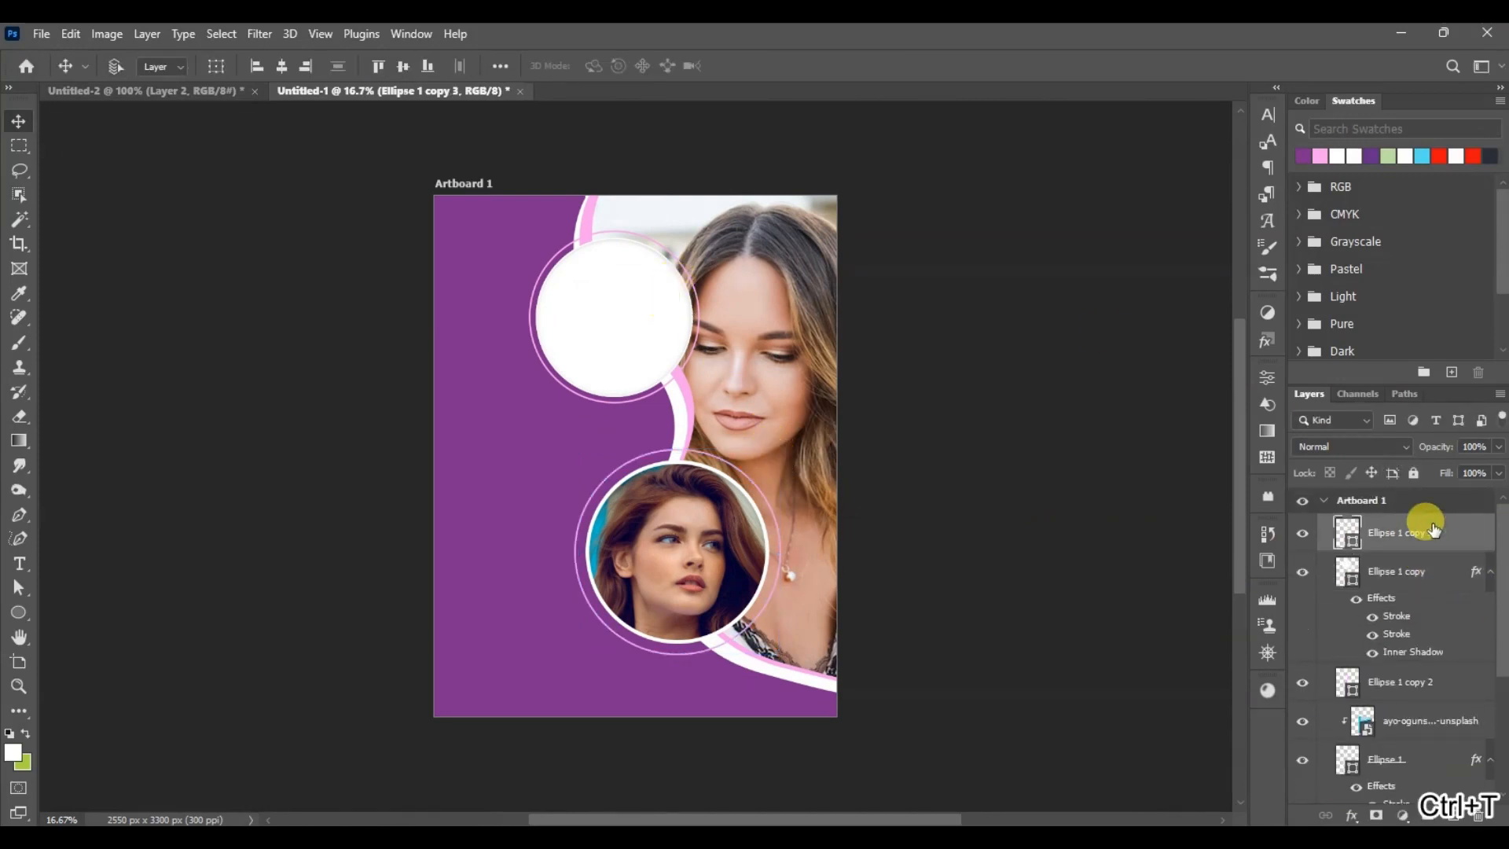
key("ctrl+t")
mouse_move(701, 227)
left_mouse_down()
mouse_move(698, 206)
mouse_move(708, 224)
left_mouse_up()
key("Return")
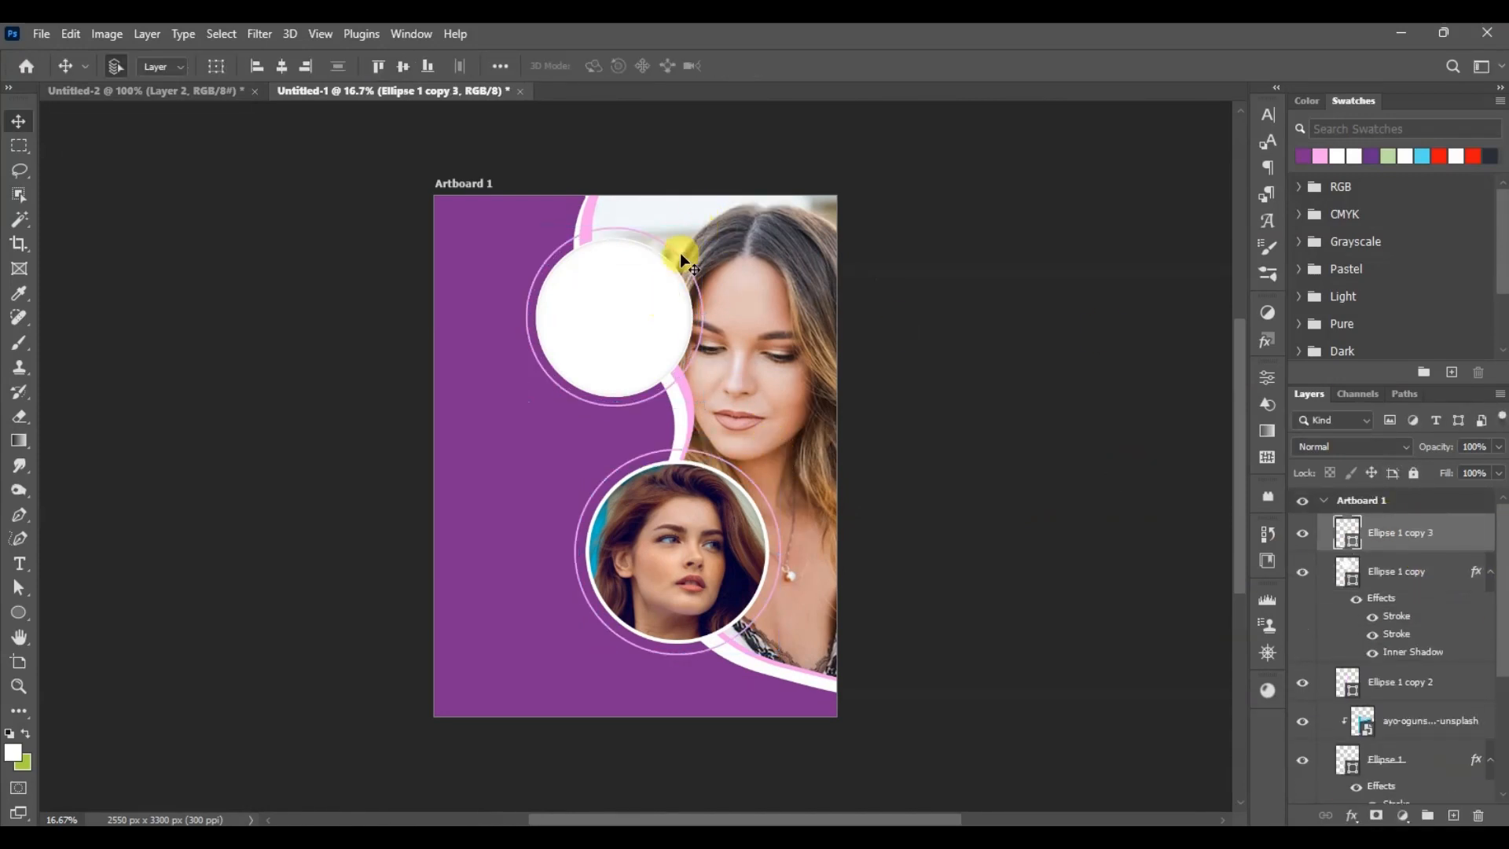
Thicken the white outer stroke in the layer style of the upper circle.
left_click(1356, 564)
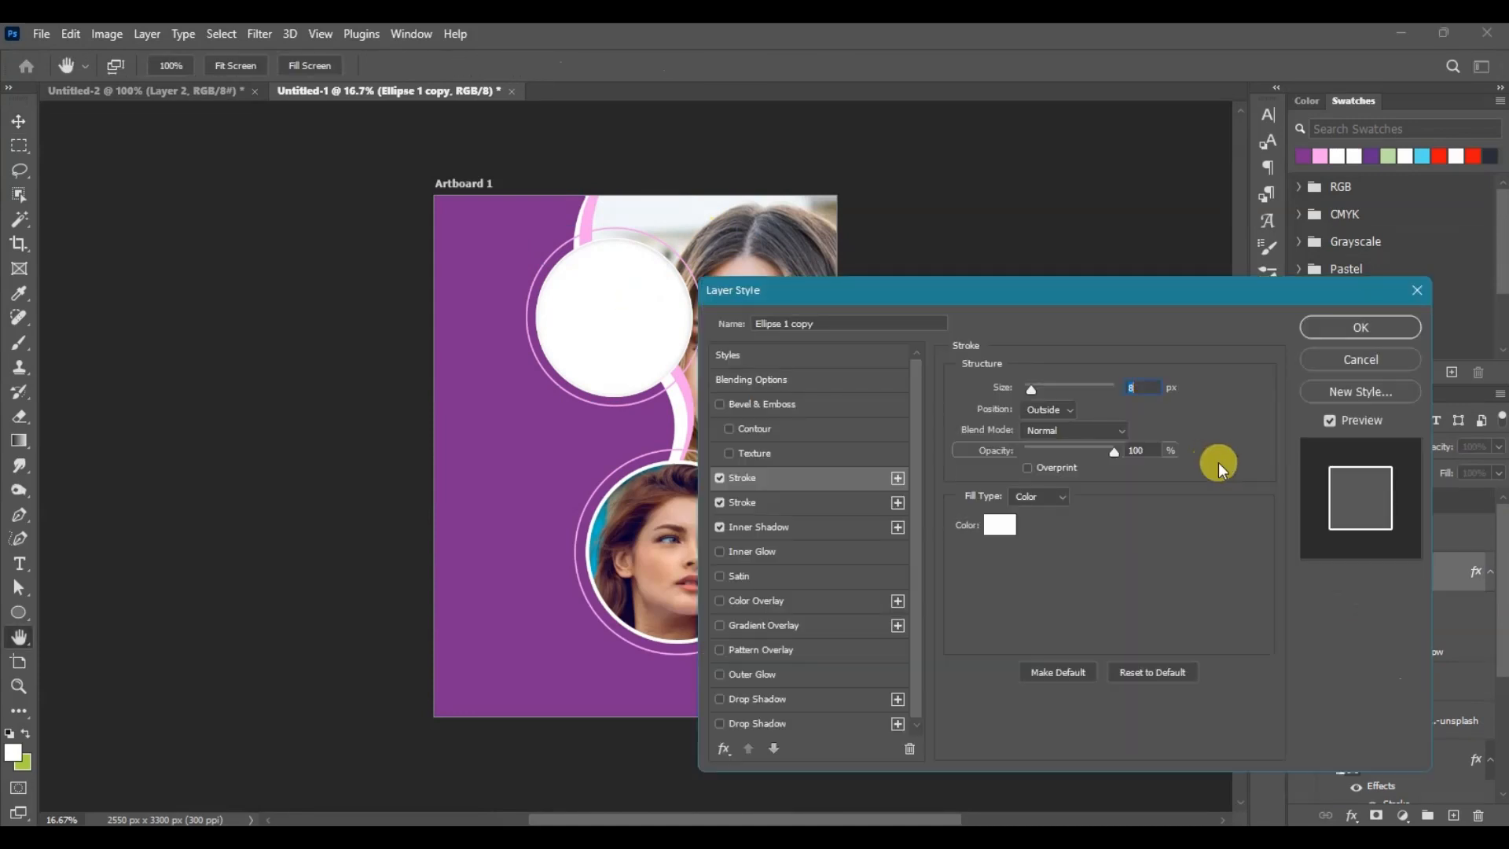
type("2")
key("Return")
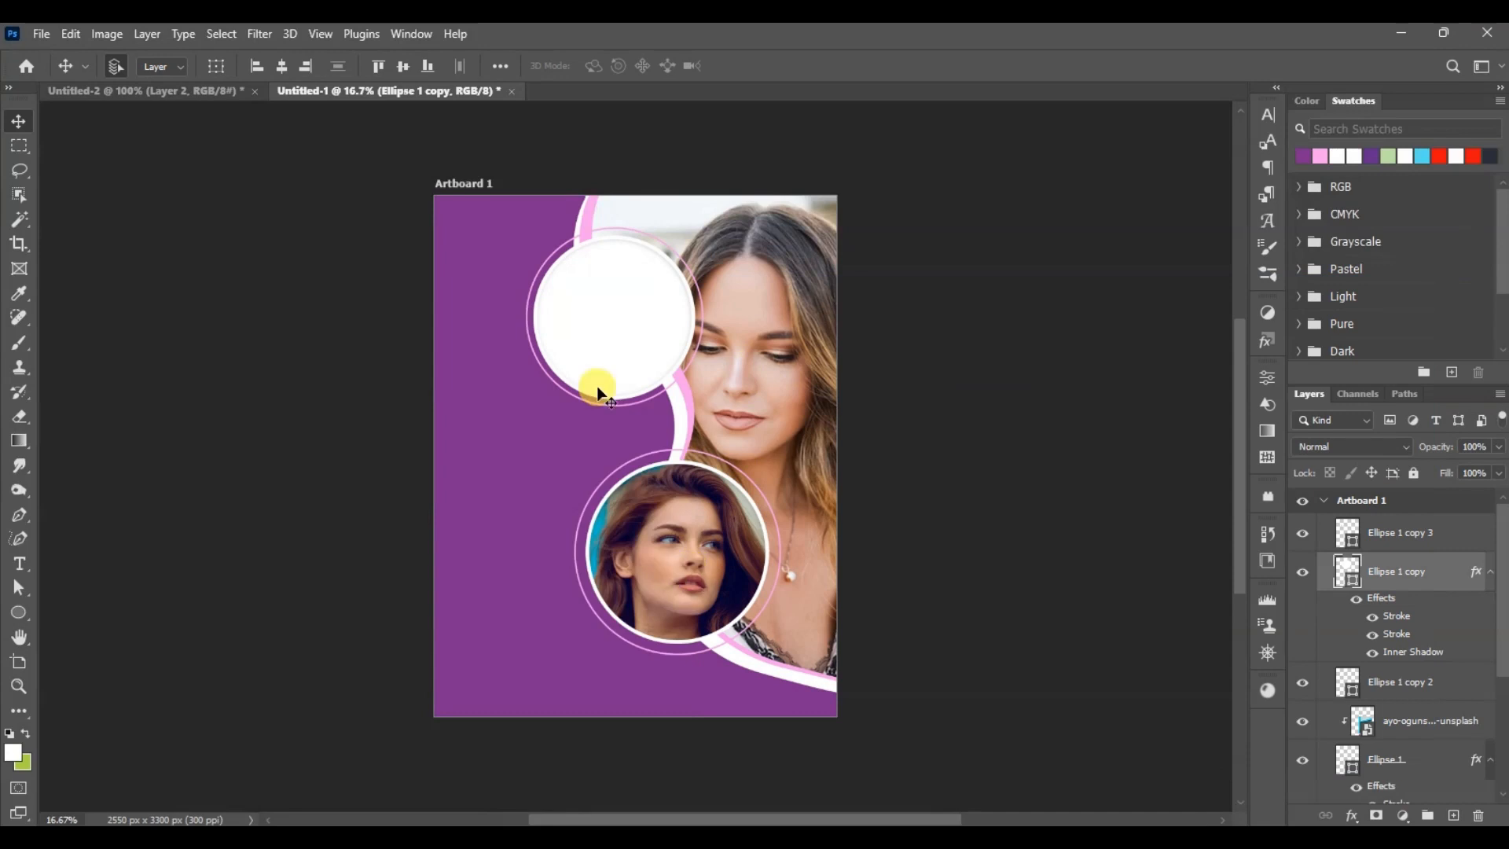
Add a Multiply drop shadow to the upper circle with 48% opacity, 50 px distance, 19% spread and 75 px size.
left_click(669, 563)
left_click(1395, 574)
double_click(1394, 656)
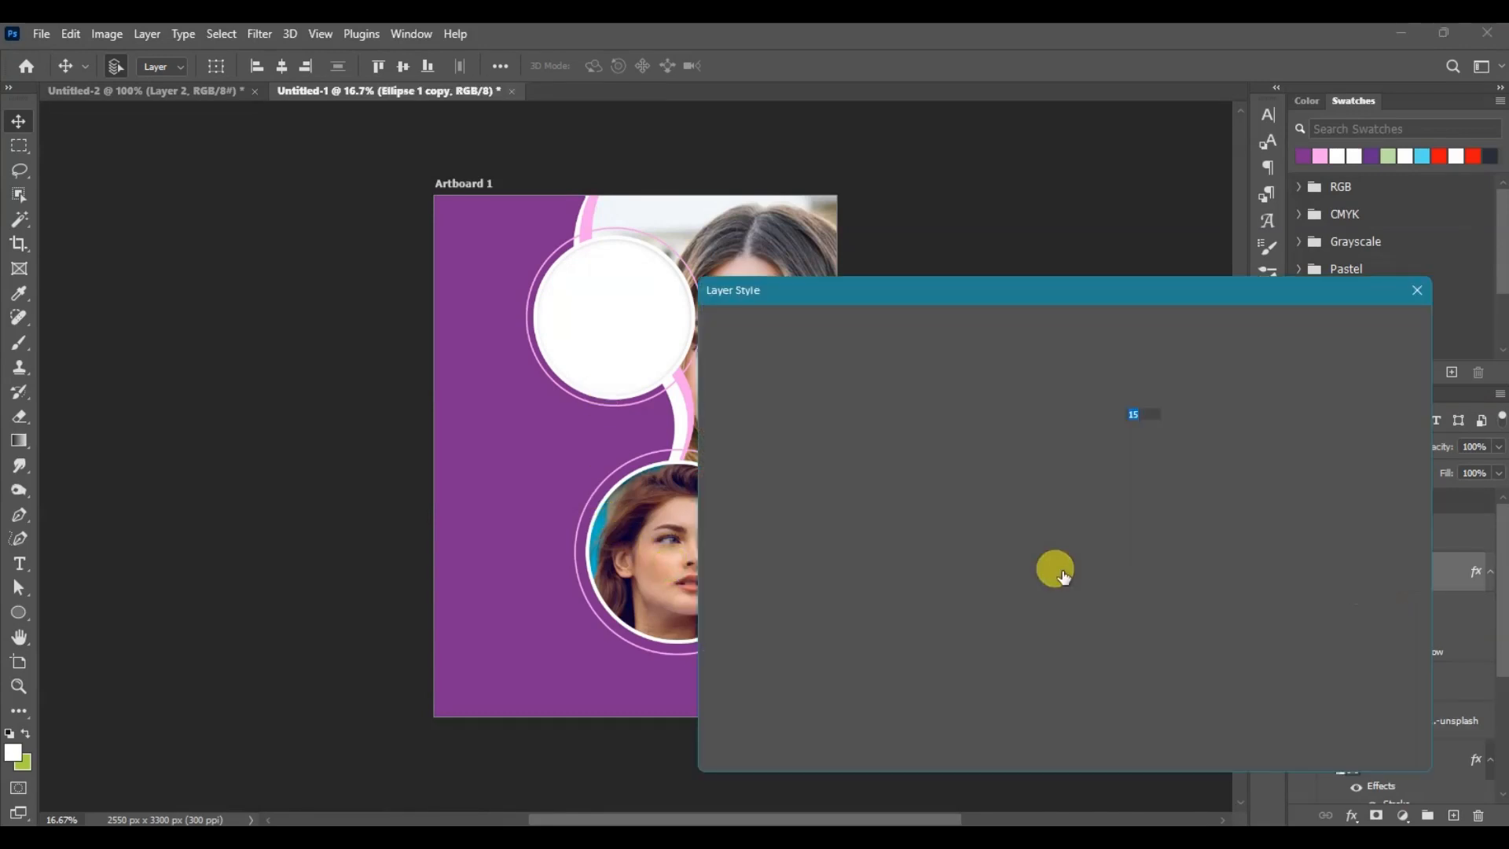
left_click(778, 721)
left_click(1040, 438)
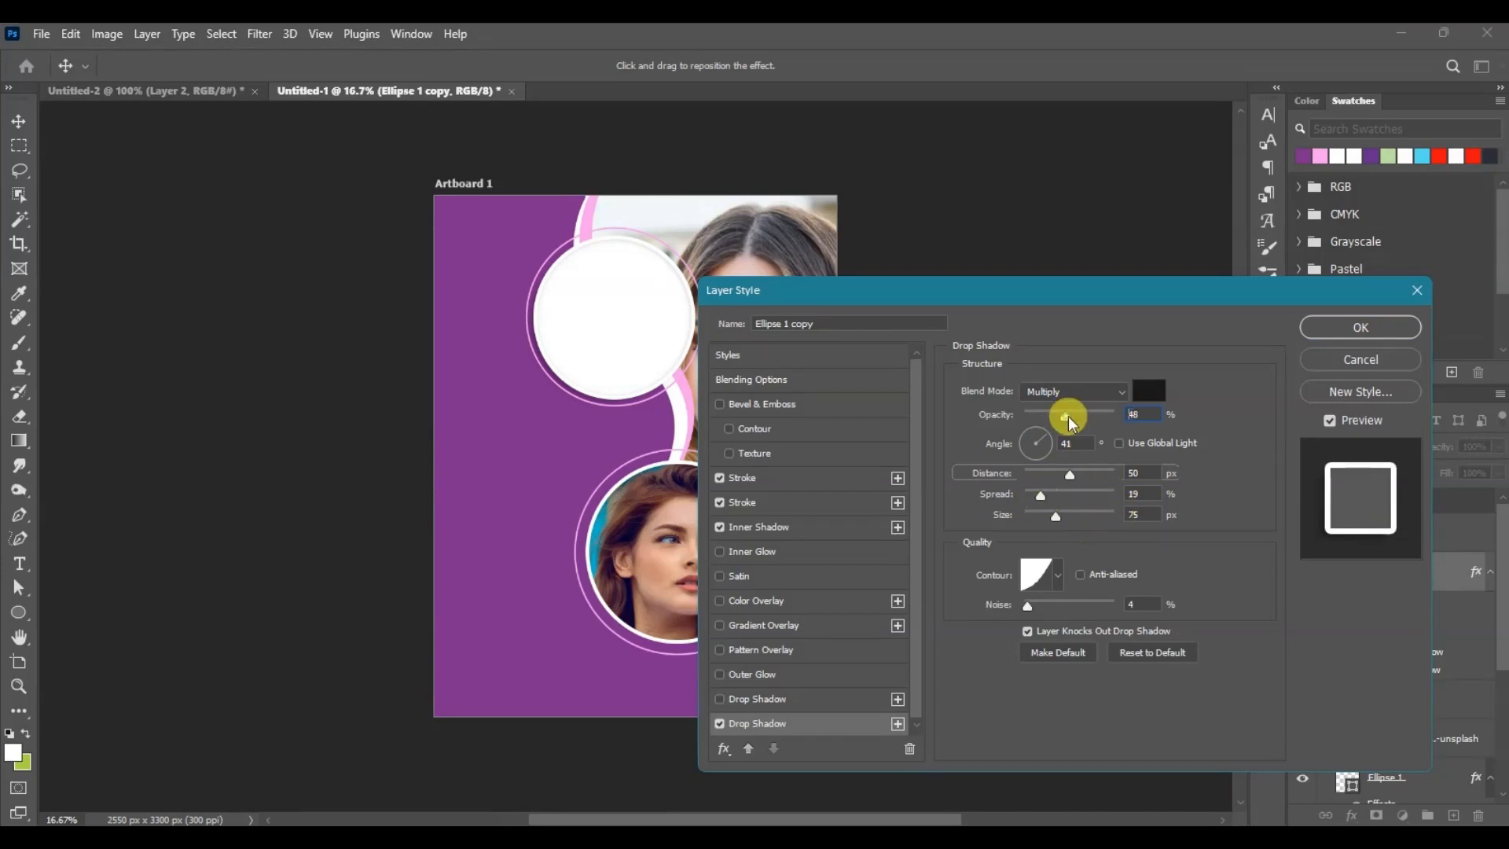
left_click(1303, 332)
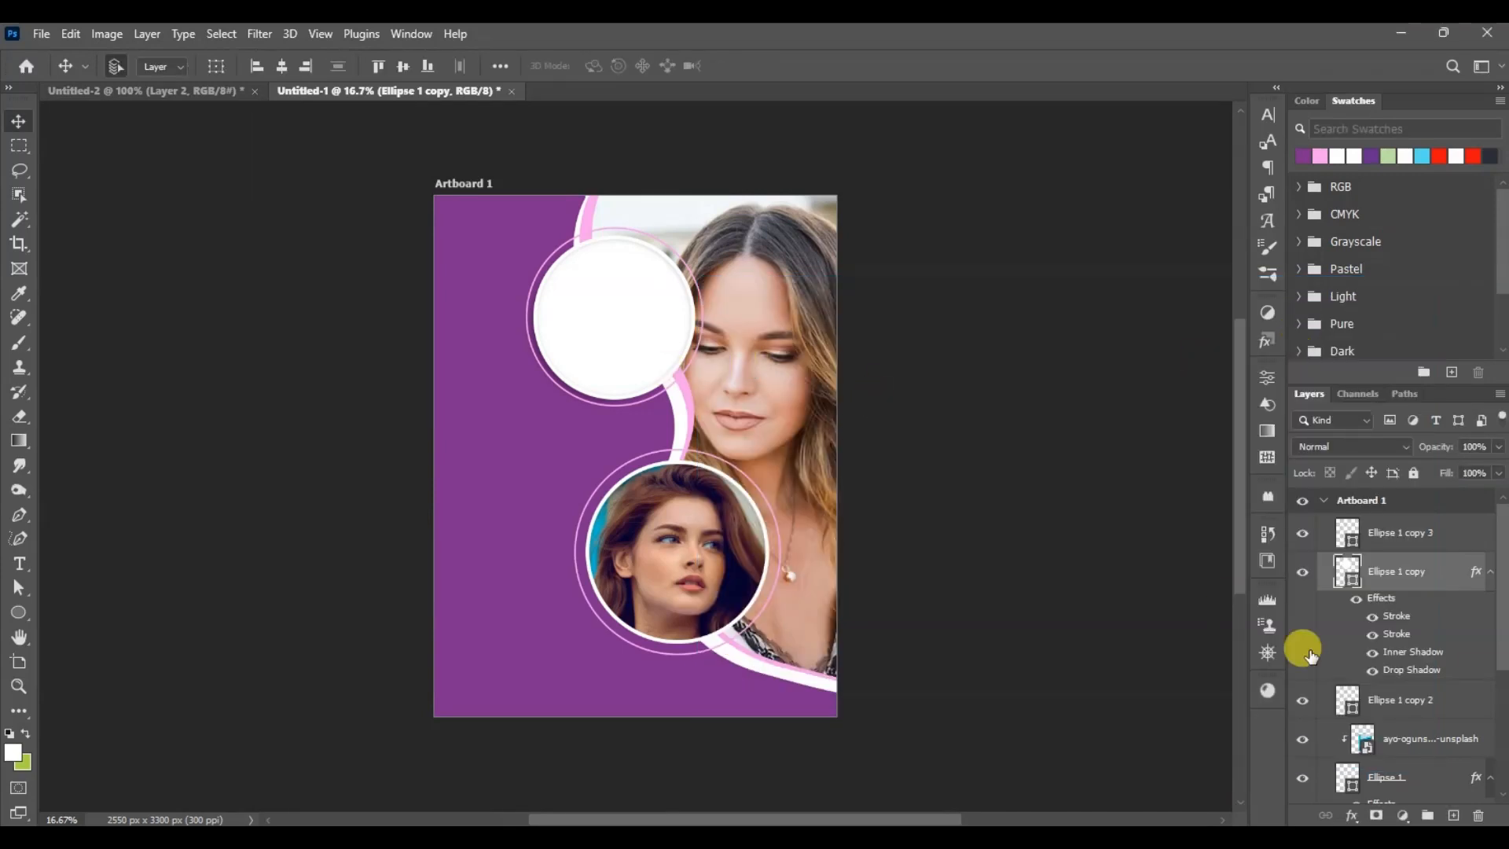
Soften the upper circle's drop shadow by lowering its opacity and readjusting its spread.
double_click(1405, 670)
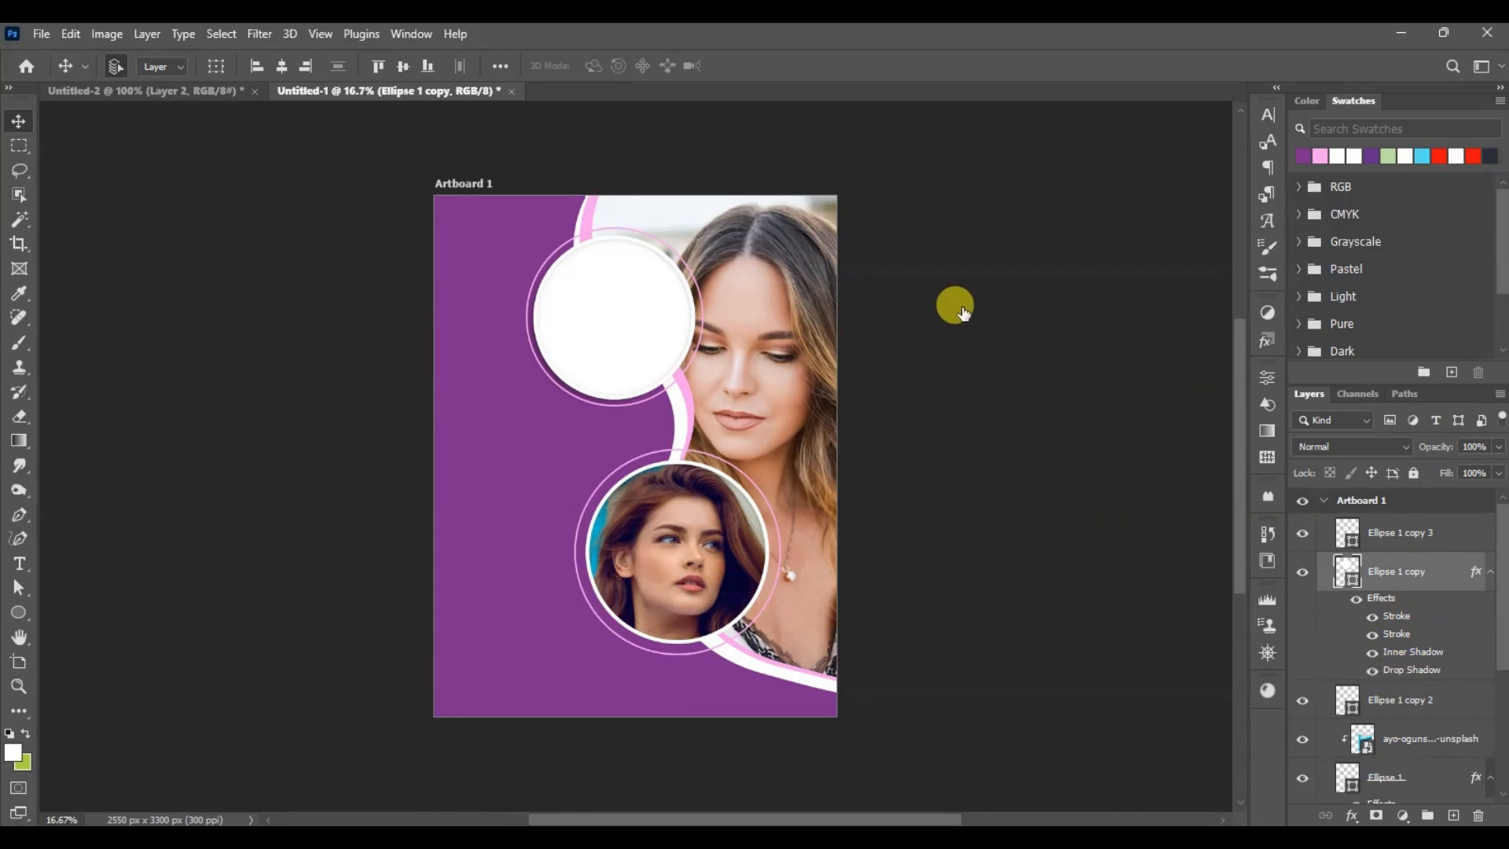
double_click(1086, 436)
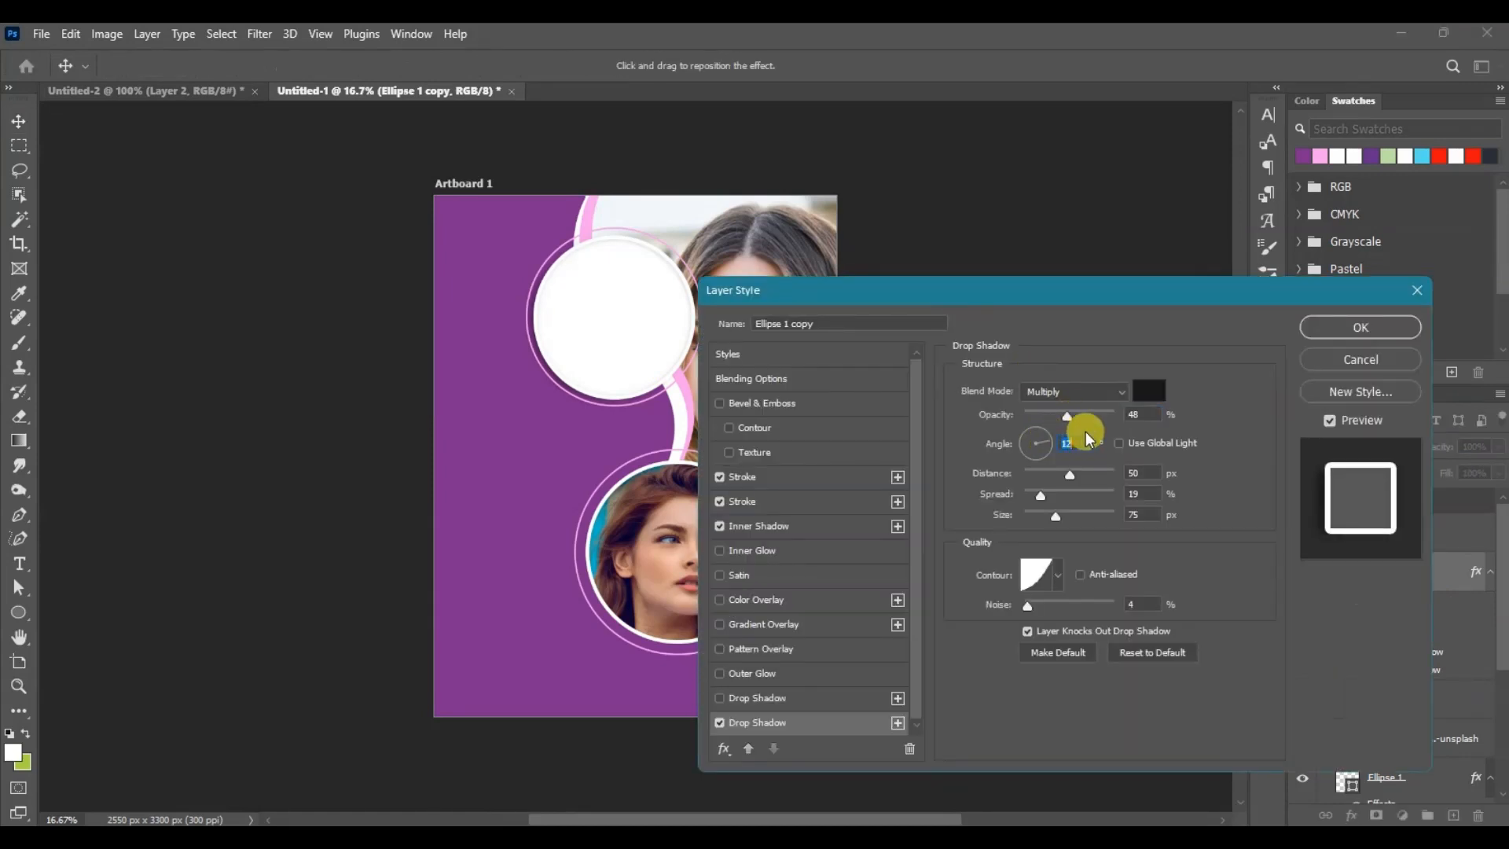
left_click_drag(1063, 421, 1043, 416)
left_click_drag(1042, 496, 1053, 521)
left_click_drag(1039, 416, 1043, 413)
left_click(1321, 328)
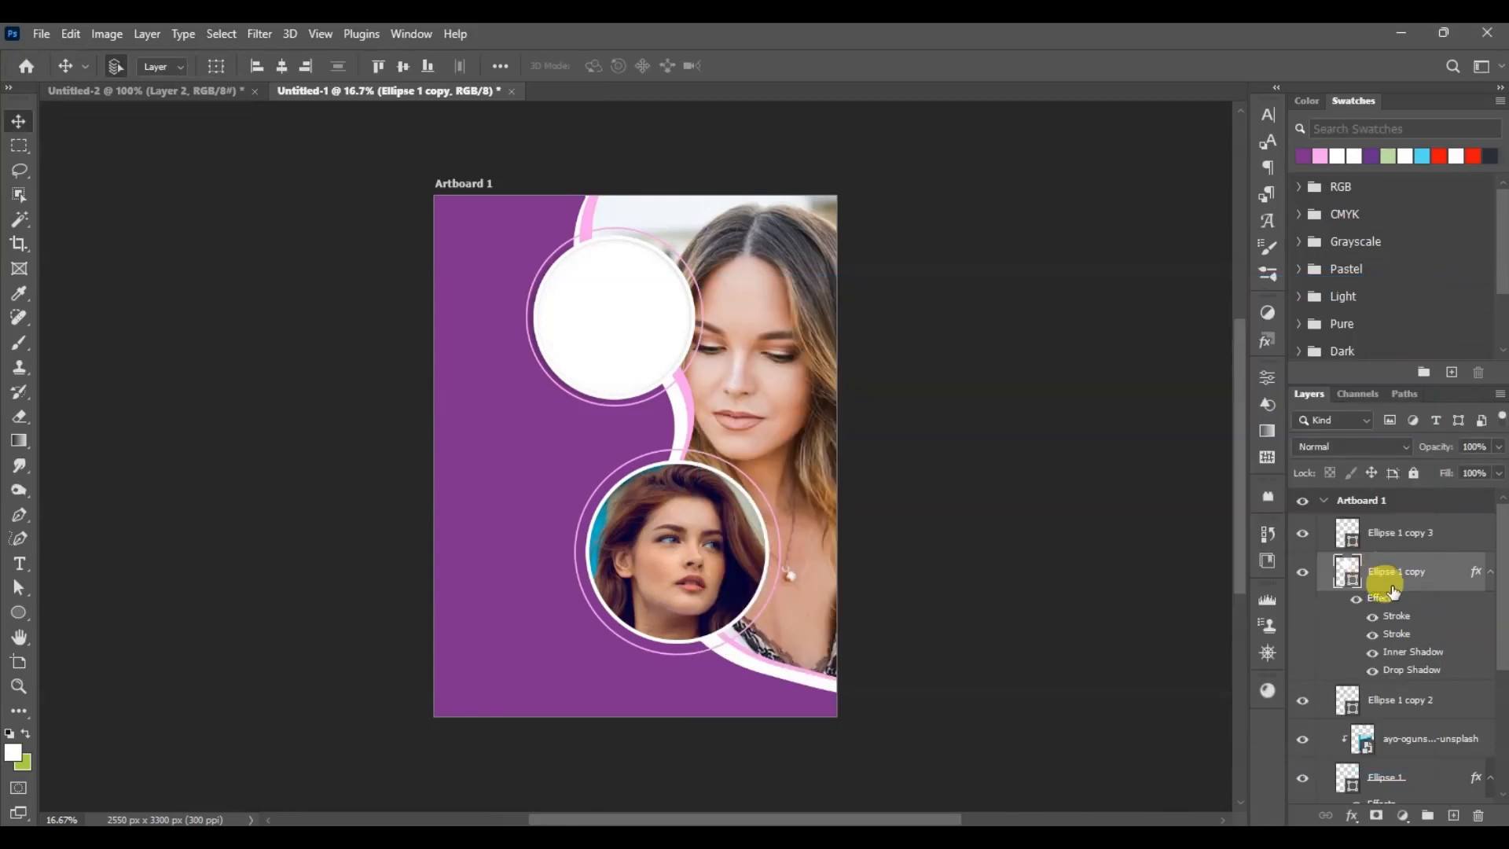
scroll(1495, 684, "down", 2)
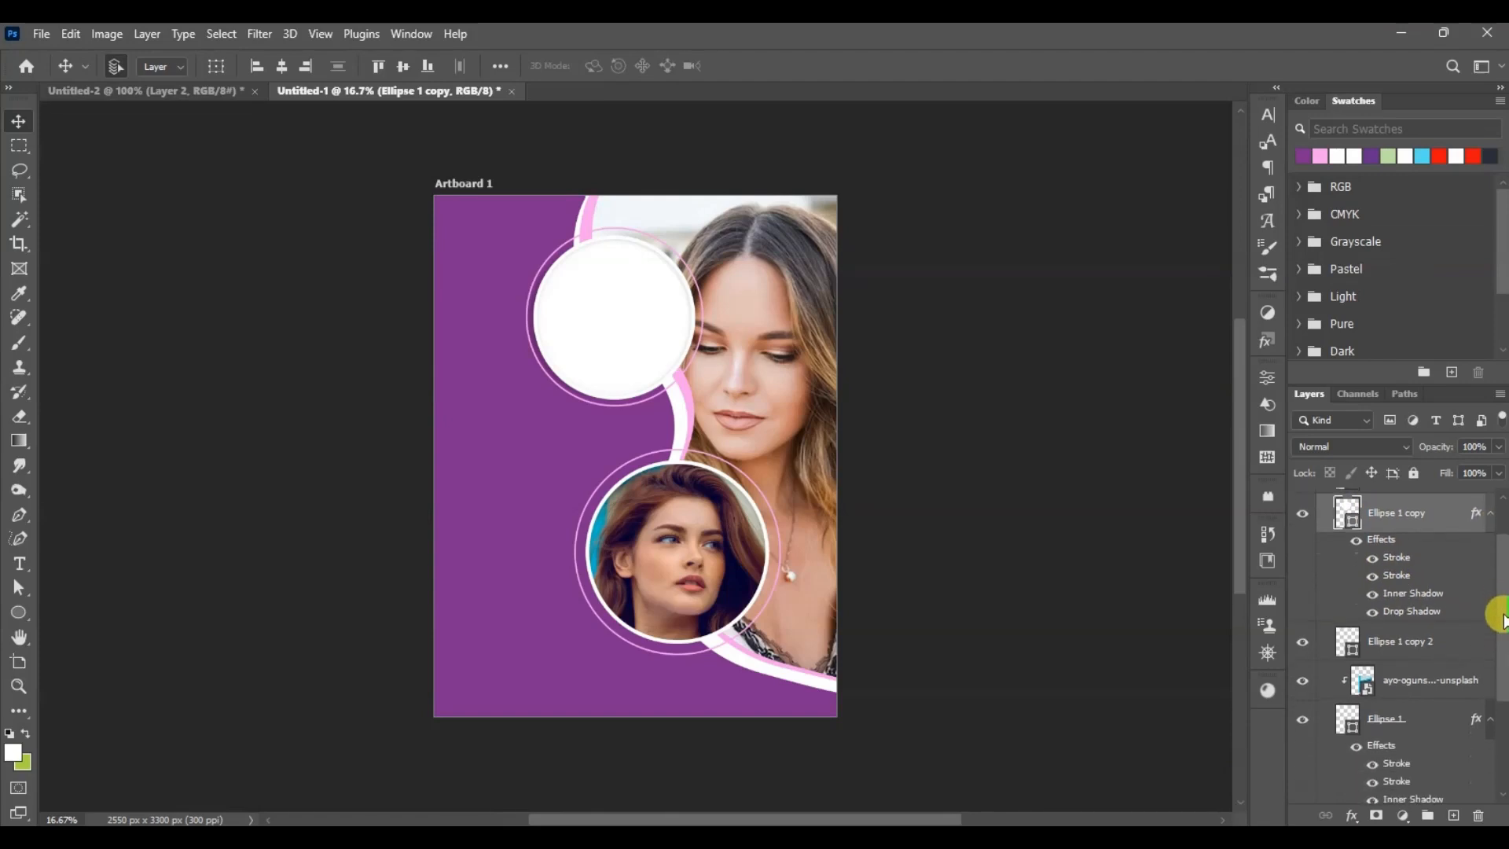
scroll(1491, 610, "down", 1)
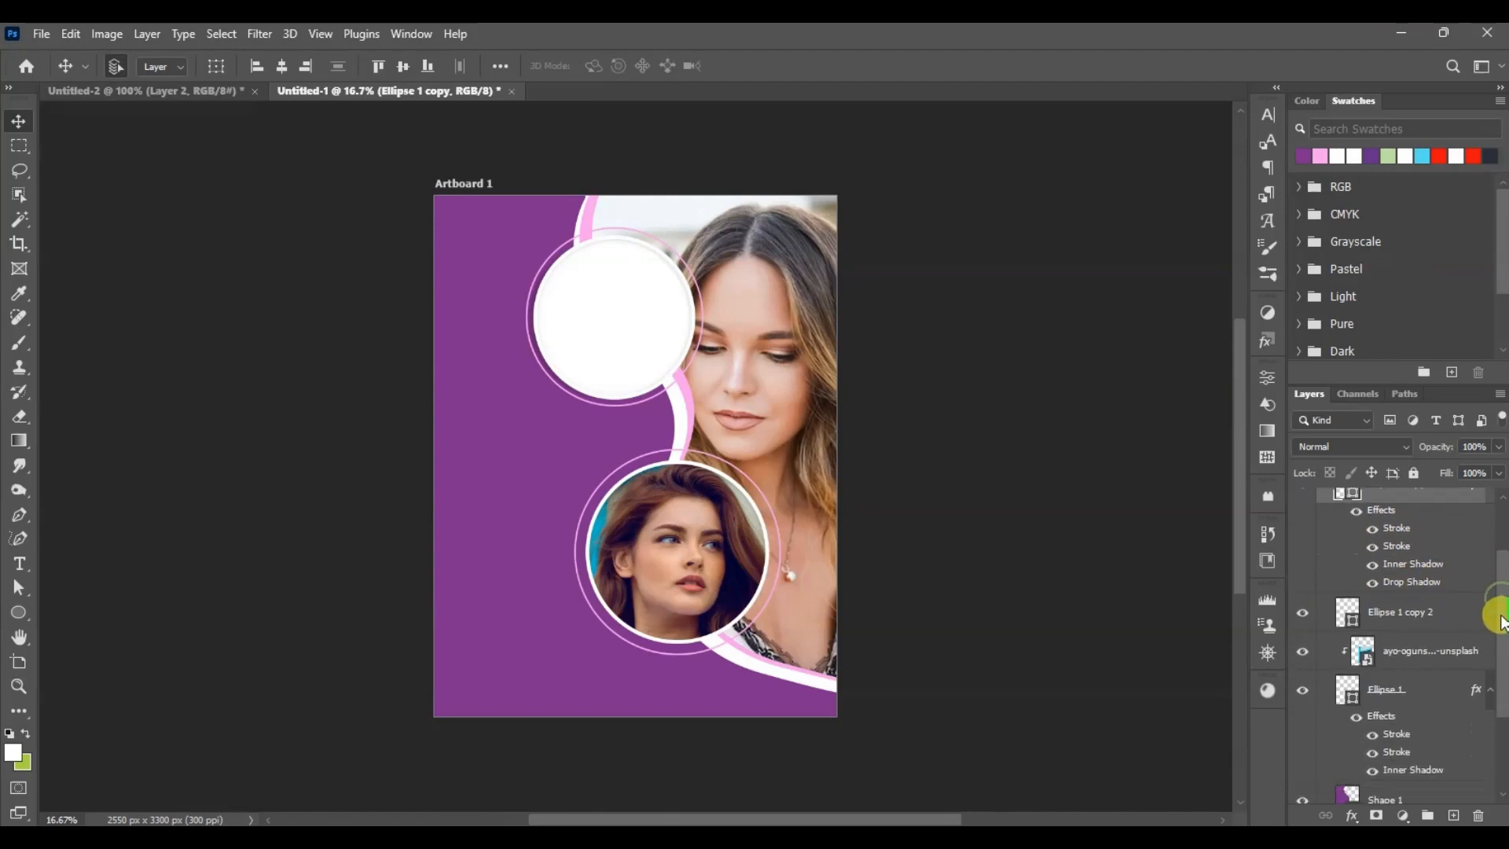
left_click(727, 550)
left_click(1418, 591)
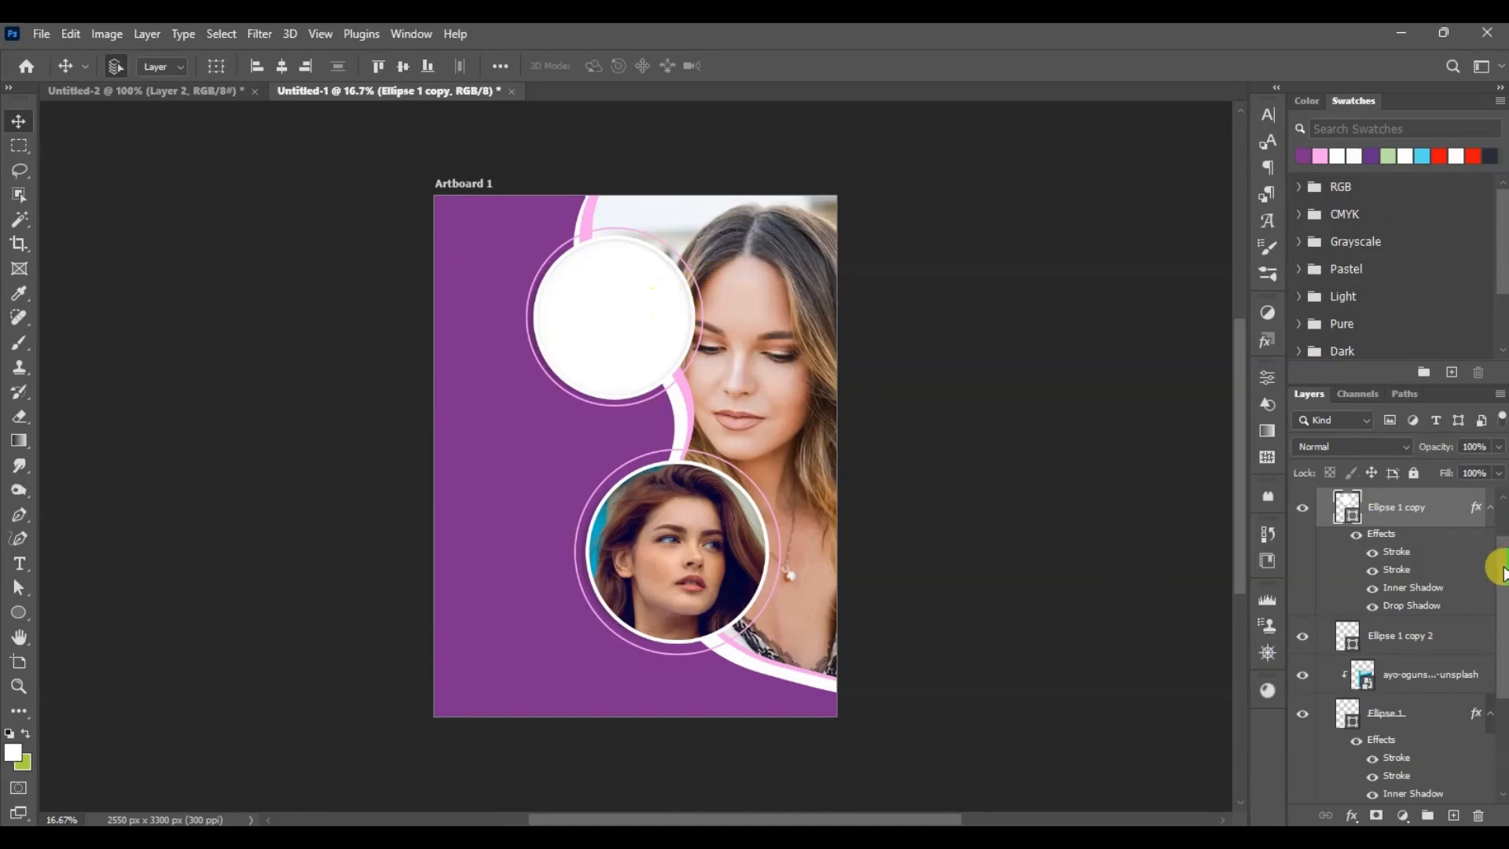
Set the stroke width of the pink ring around the upper circle to 20 px.
left_click_drag(1502, 569, 1501, 522)
left_click(1429, 532)
left_click(1267, 378)
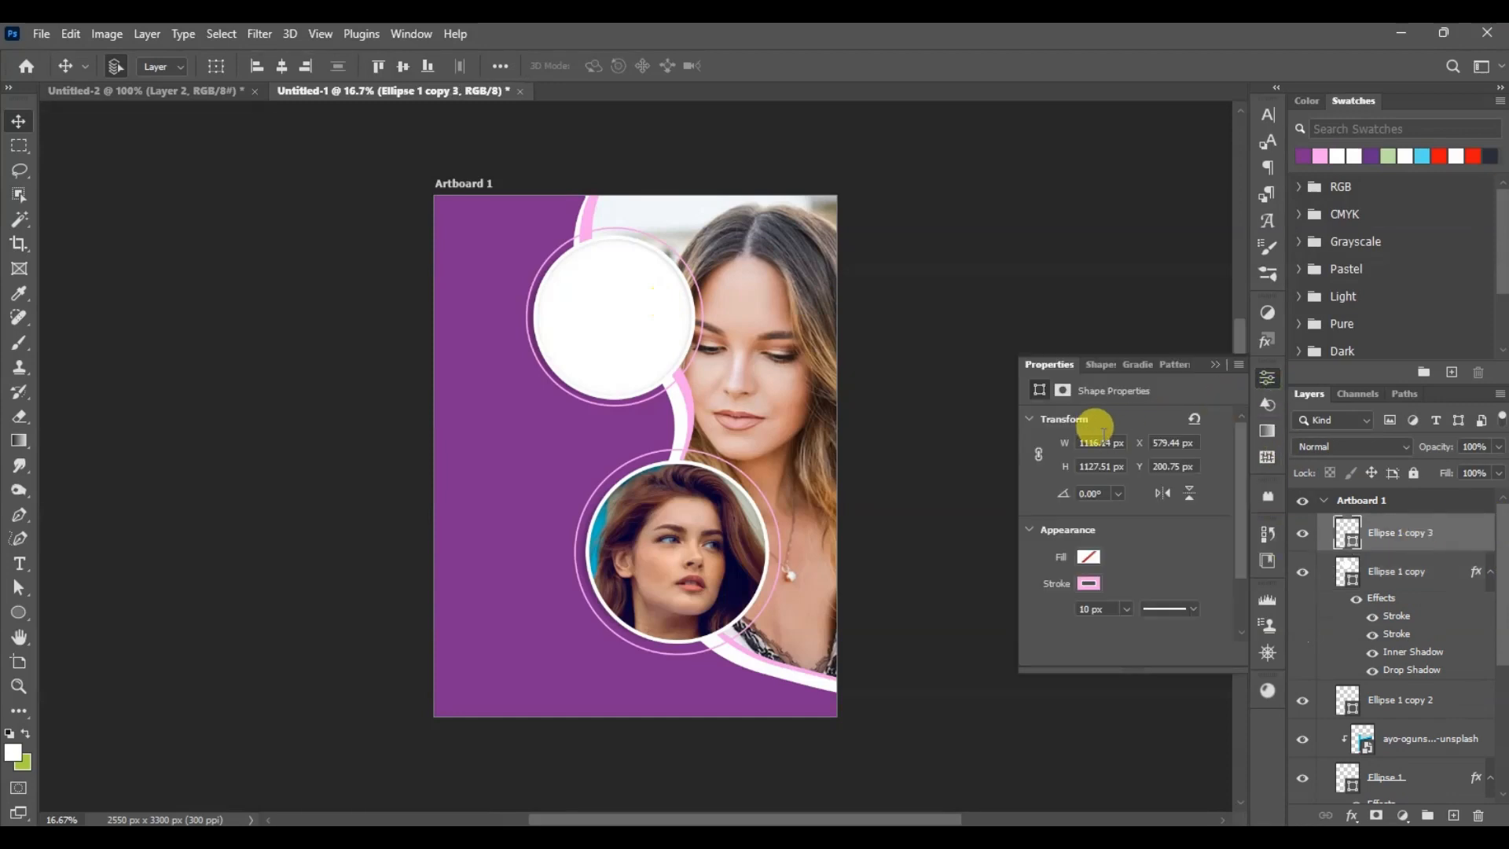
left_click(1086, 583)
left_click(1240, 451)
left_click_drag(1093, 609, 994, 615)
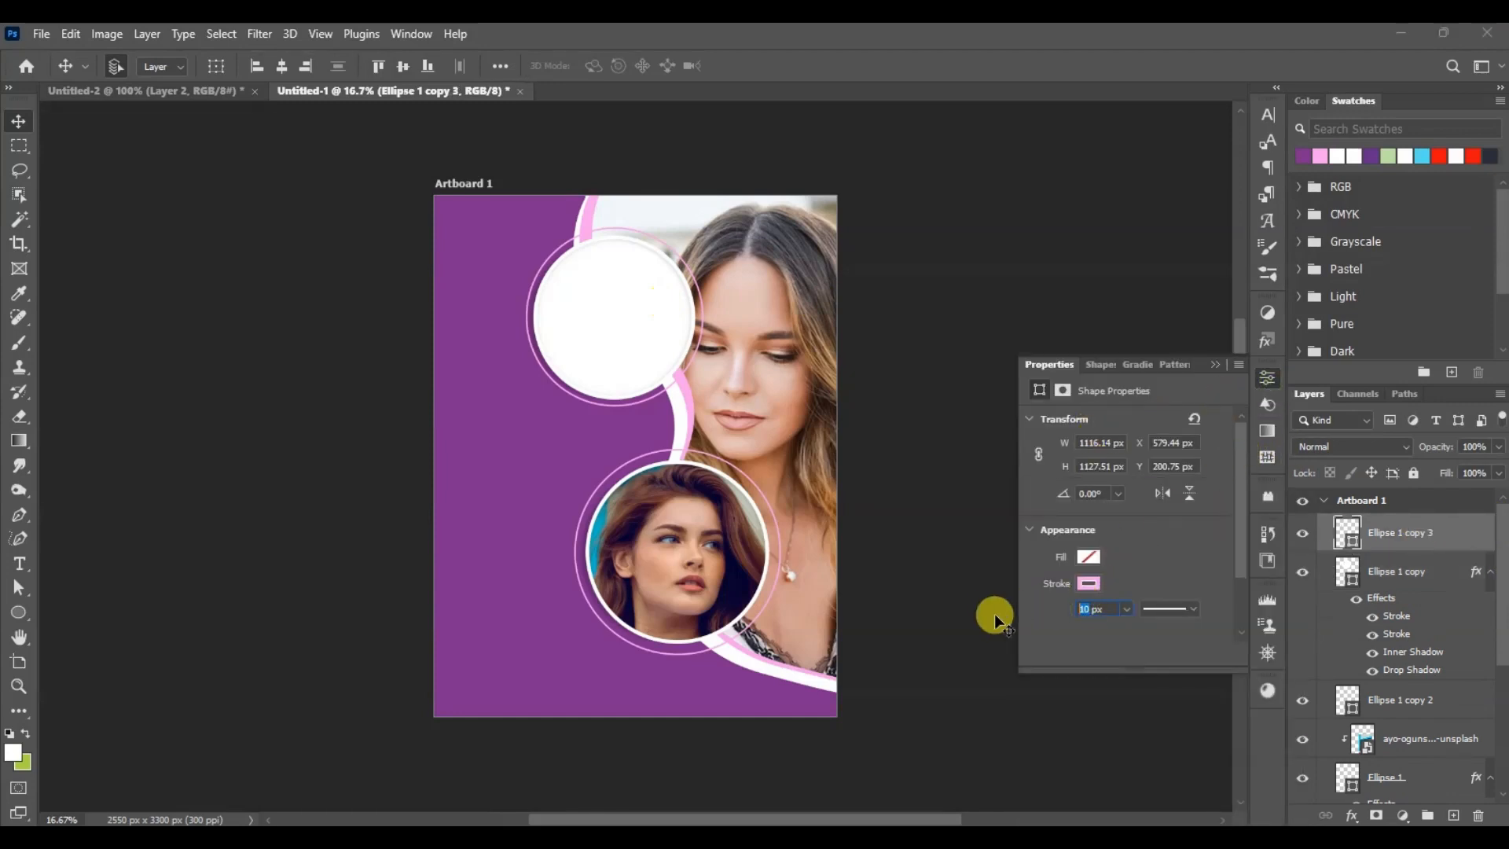
type("20")
key("Return")
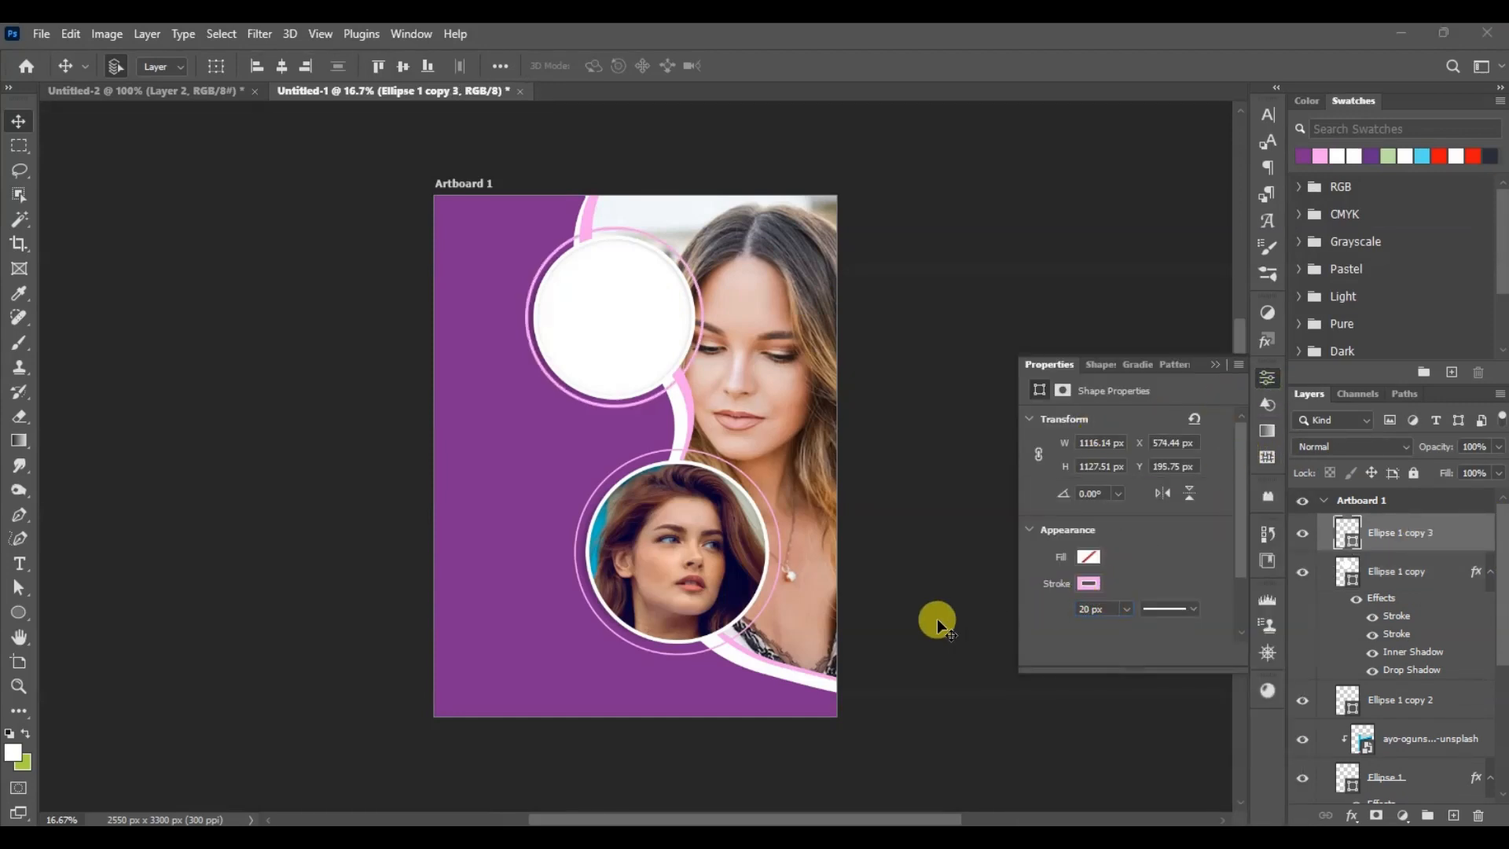
Set the stroke width of the pink ring around the lower circle to 20 px.
left_click(751, 599)
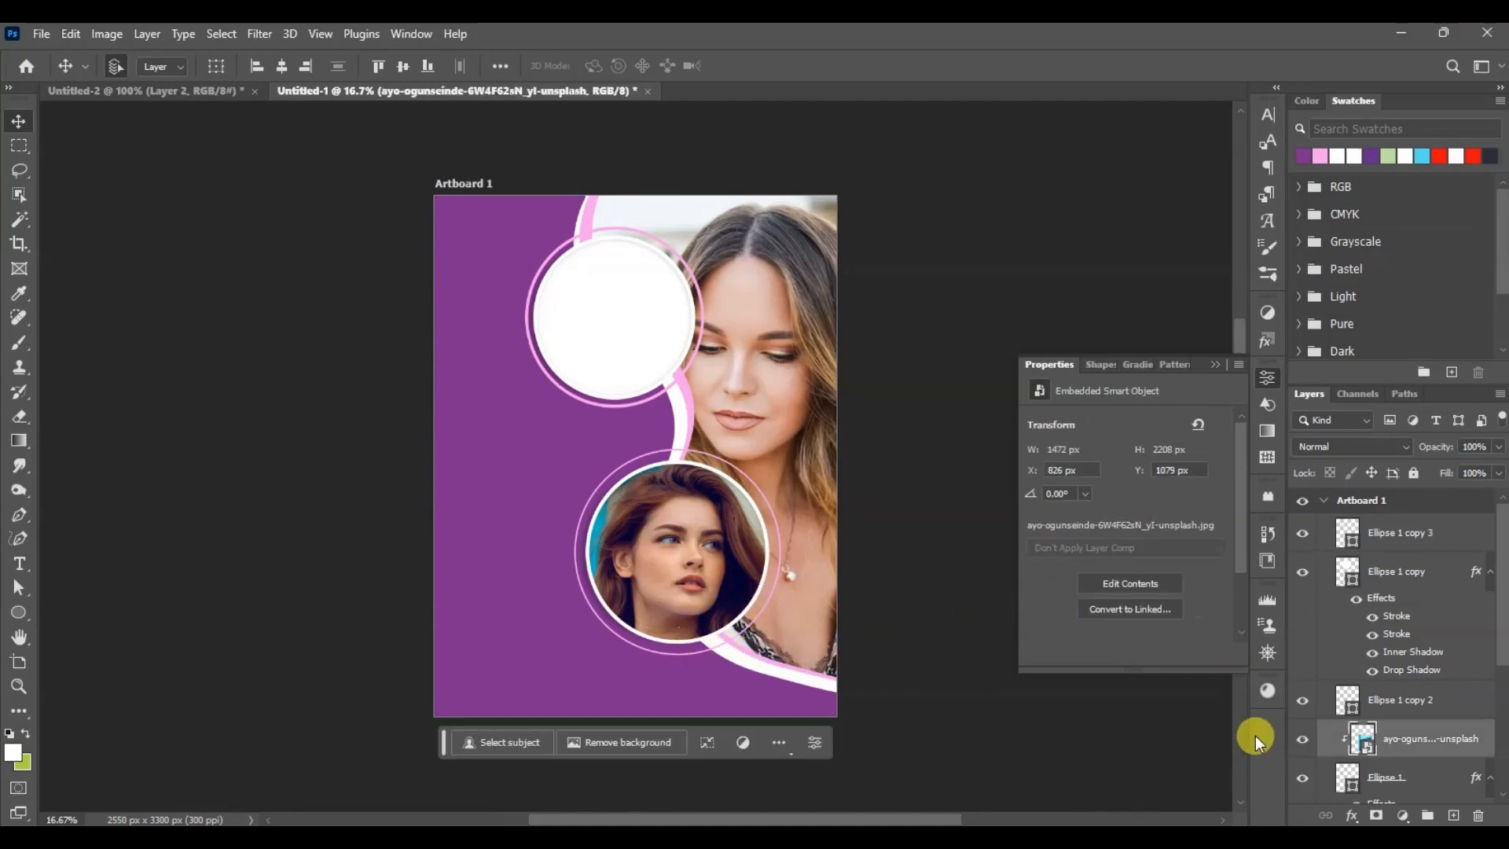
left_click(1407, 699)
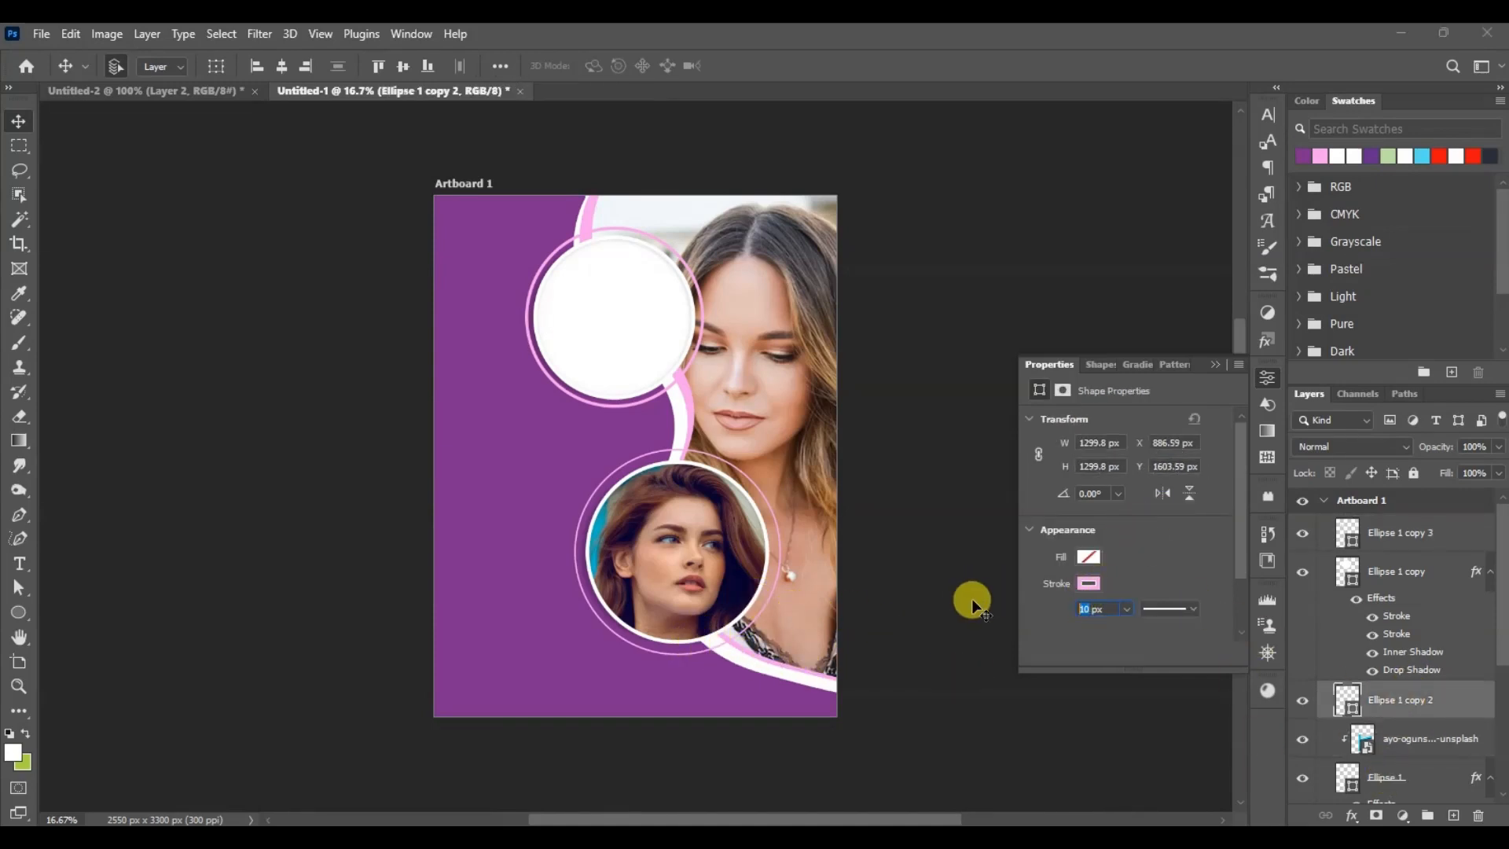
type("20")
key("Return")
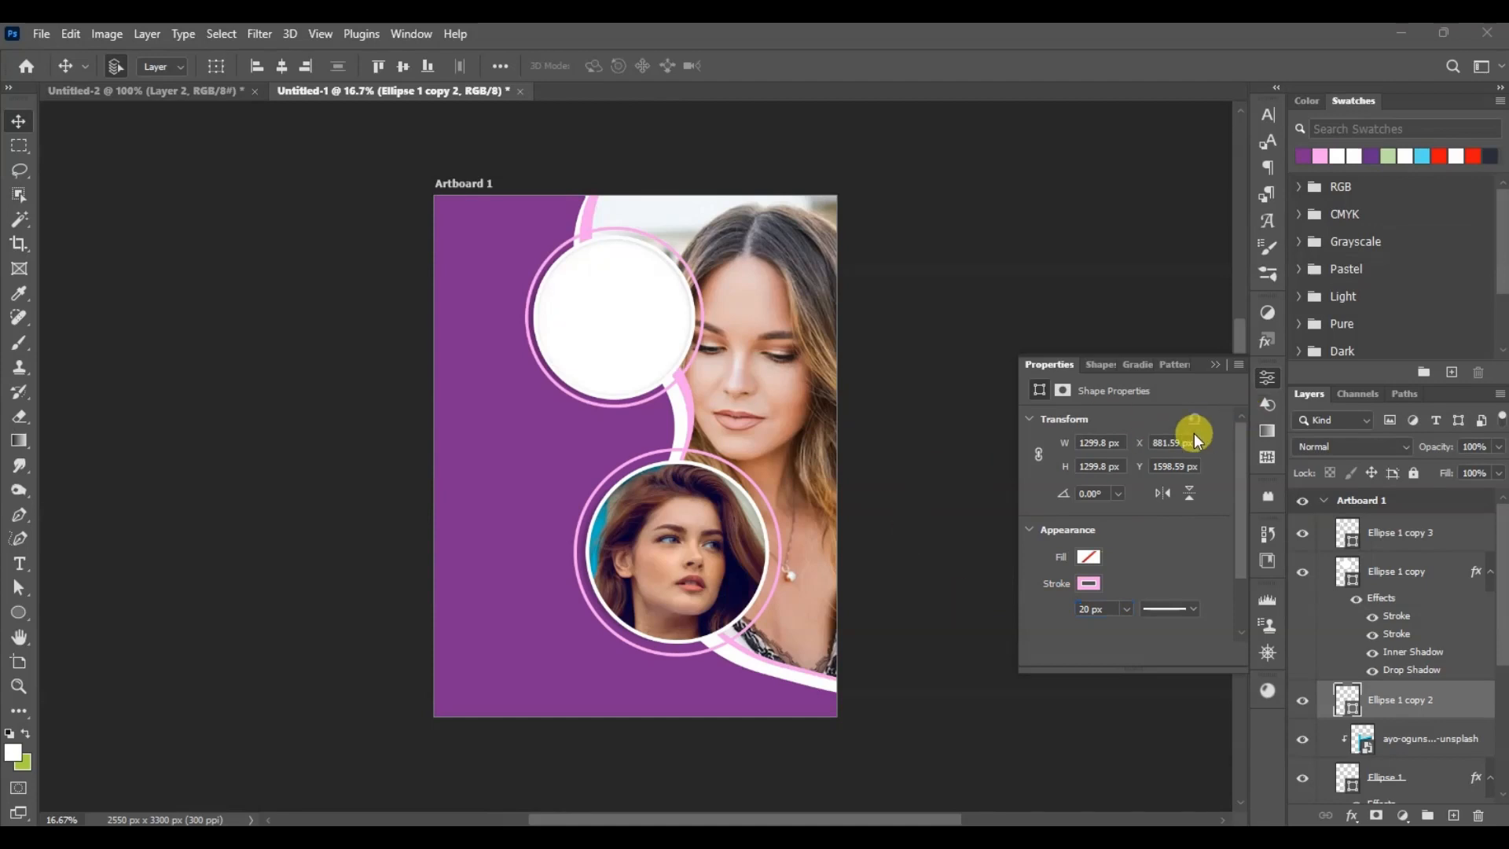
Scale the upper white circle and its pink ring down together to about 82% around their centre.
left_click(641, 327)
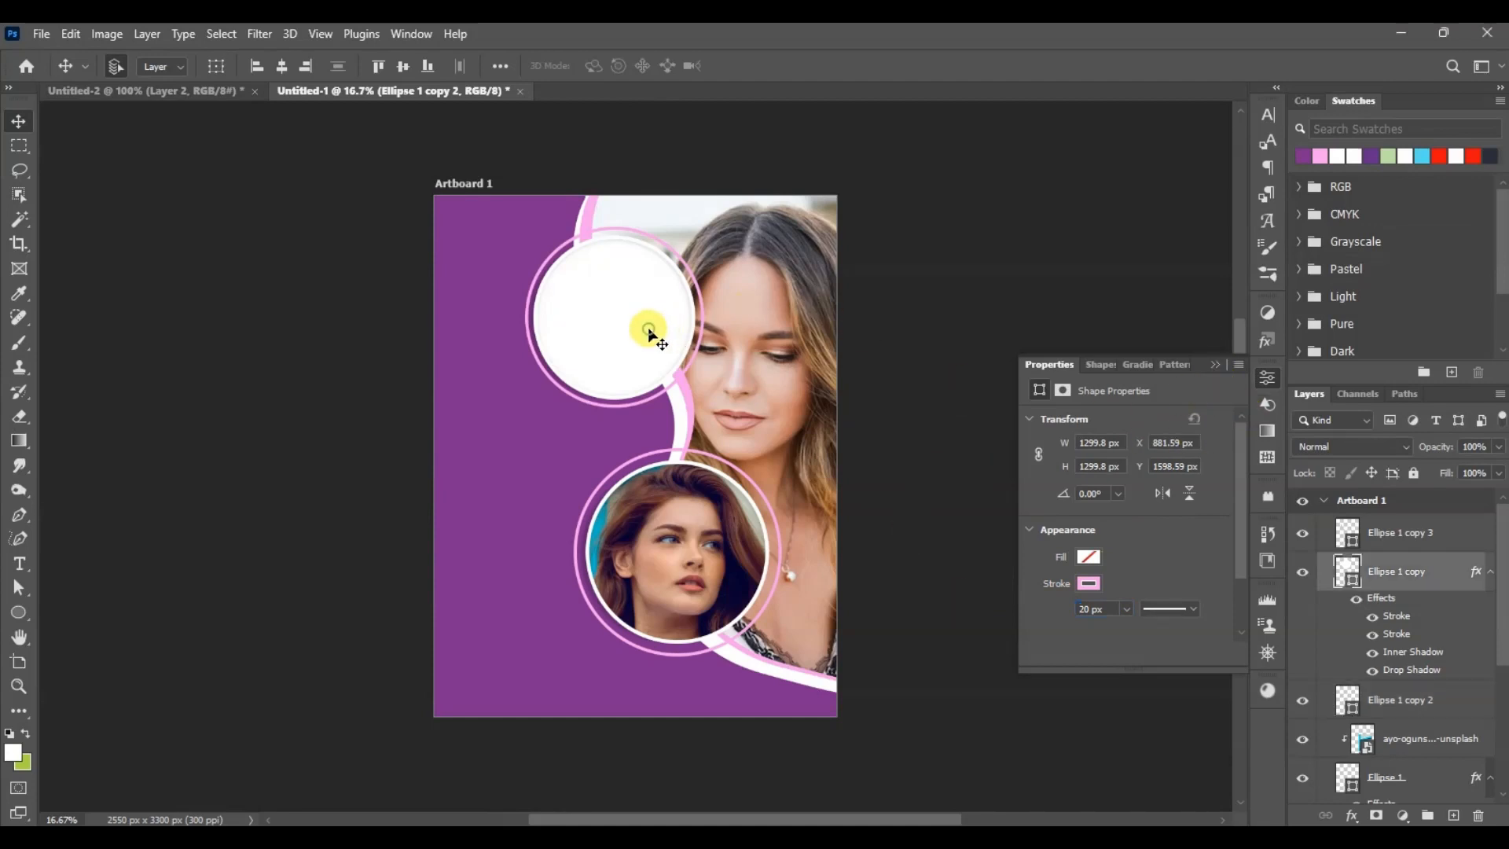
left_click(1400, 534, "shift")
key("ctrl+t")
left_click_drag(703, 227, 692, 256)
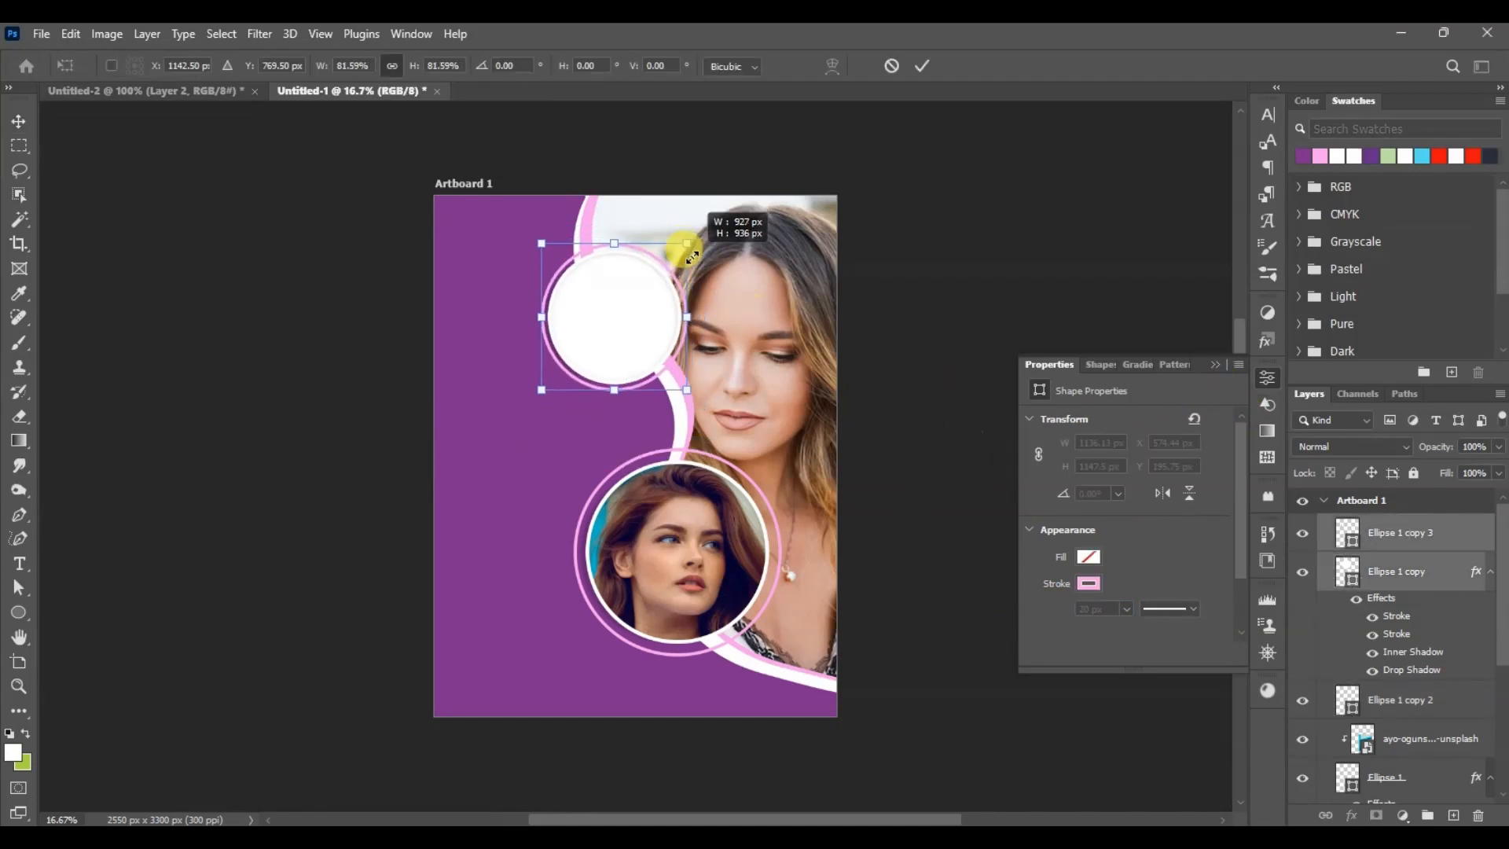
key("Return")
Scale the lower circle, its clipped portrait and its pink ring down slightly together around their centre.
left_click(751, 550)
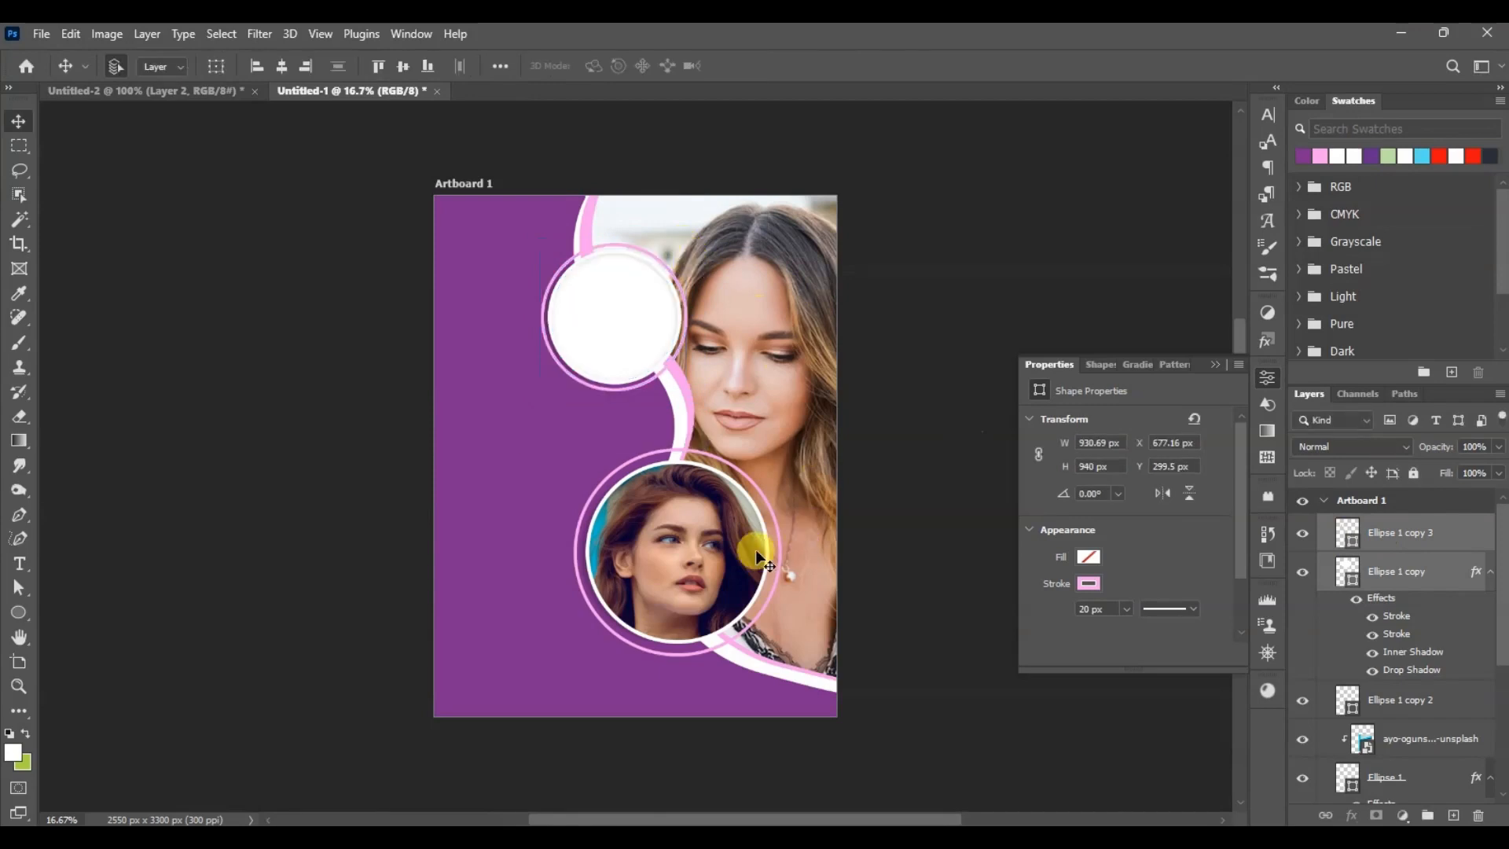
left_click(1415, 701)
key("ctrl+t")
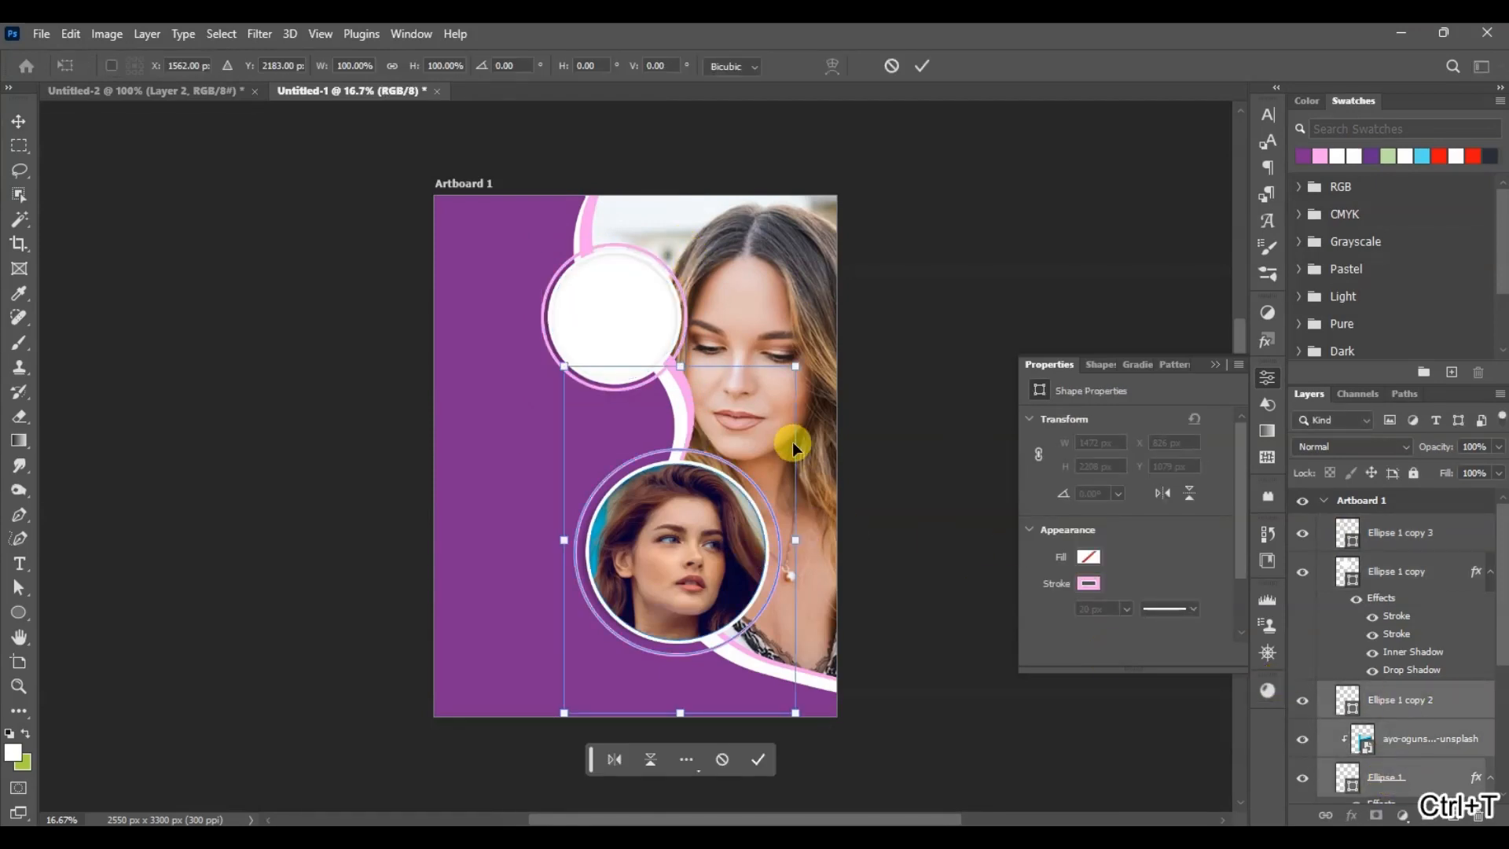
mouse_move(790, 363)
left_mouse_down()
mouse_move(778, 401)
mouse_move(781, 375)
left_mouse_up()
key("Return")
key("ctrl+t")
key("Return")
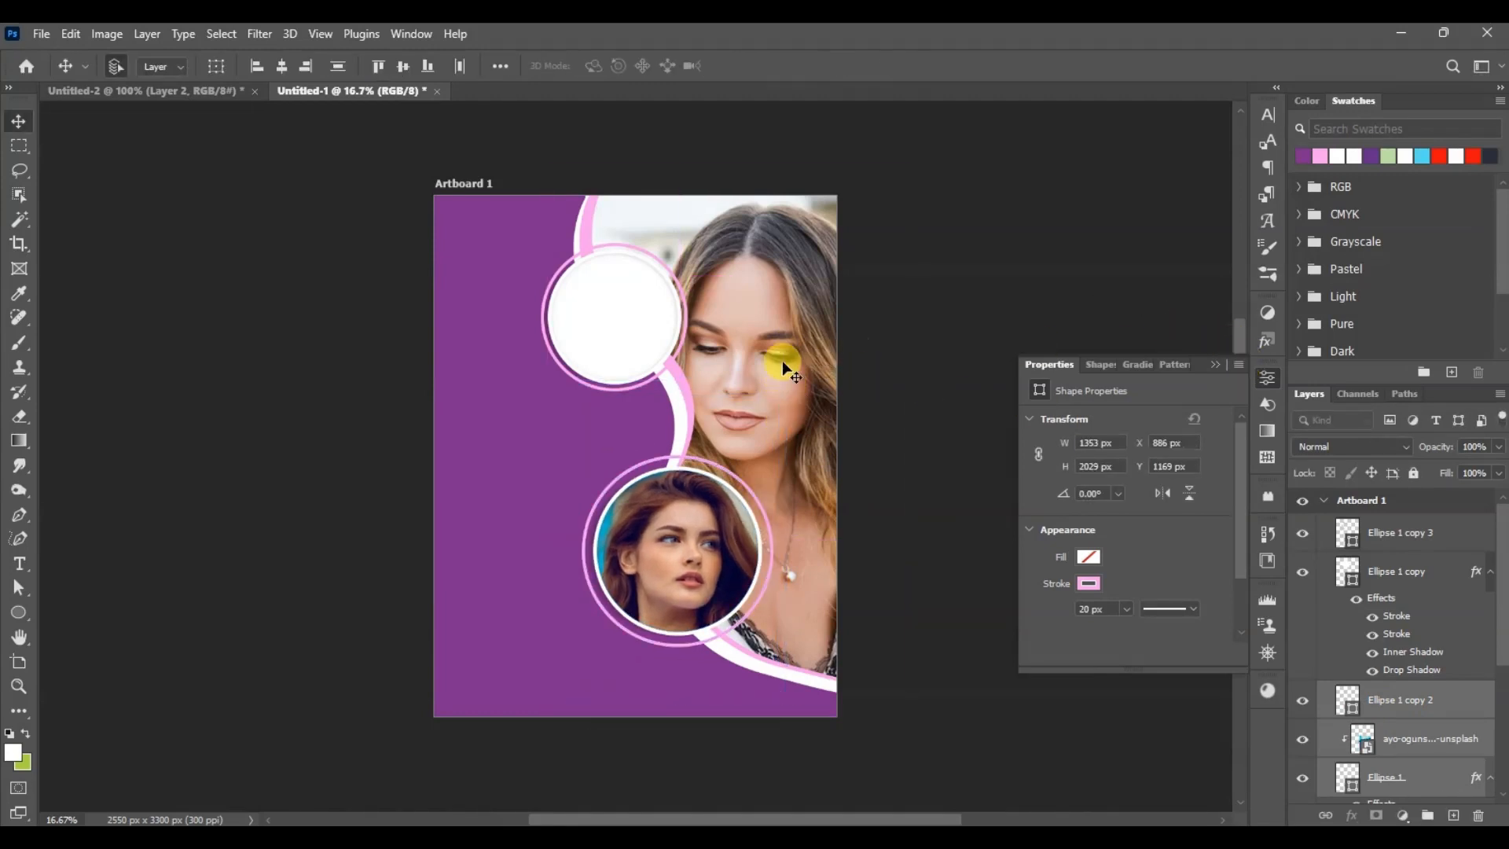
Paint a soft white glow on a new top layer over the purple area, using a 1900 px brush at 100% opacity.
key("b")
left_click(1415, 532)
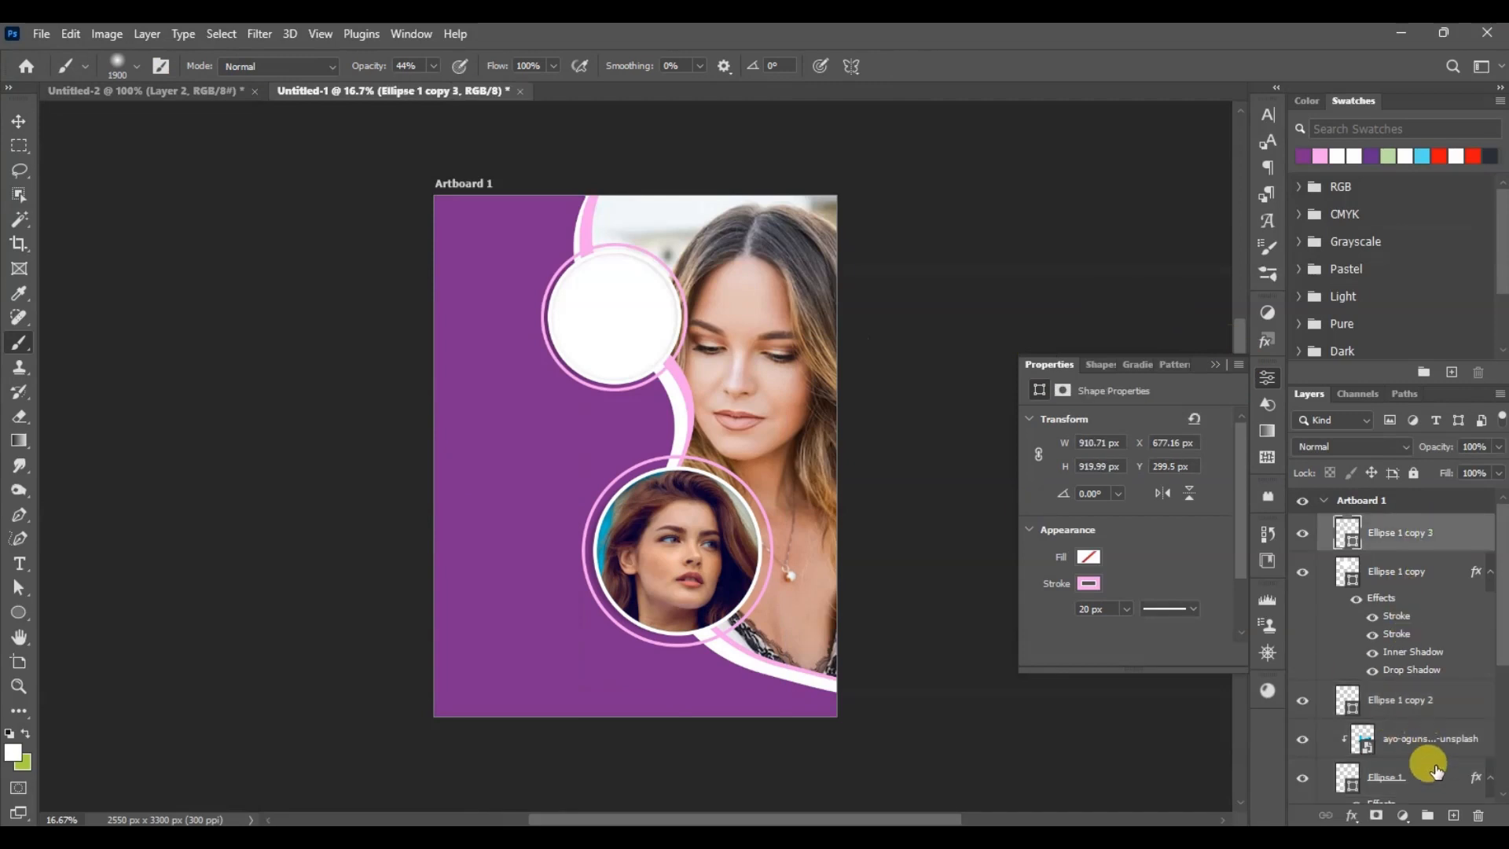
left_click(1453, 815)
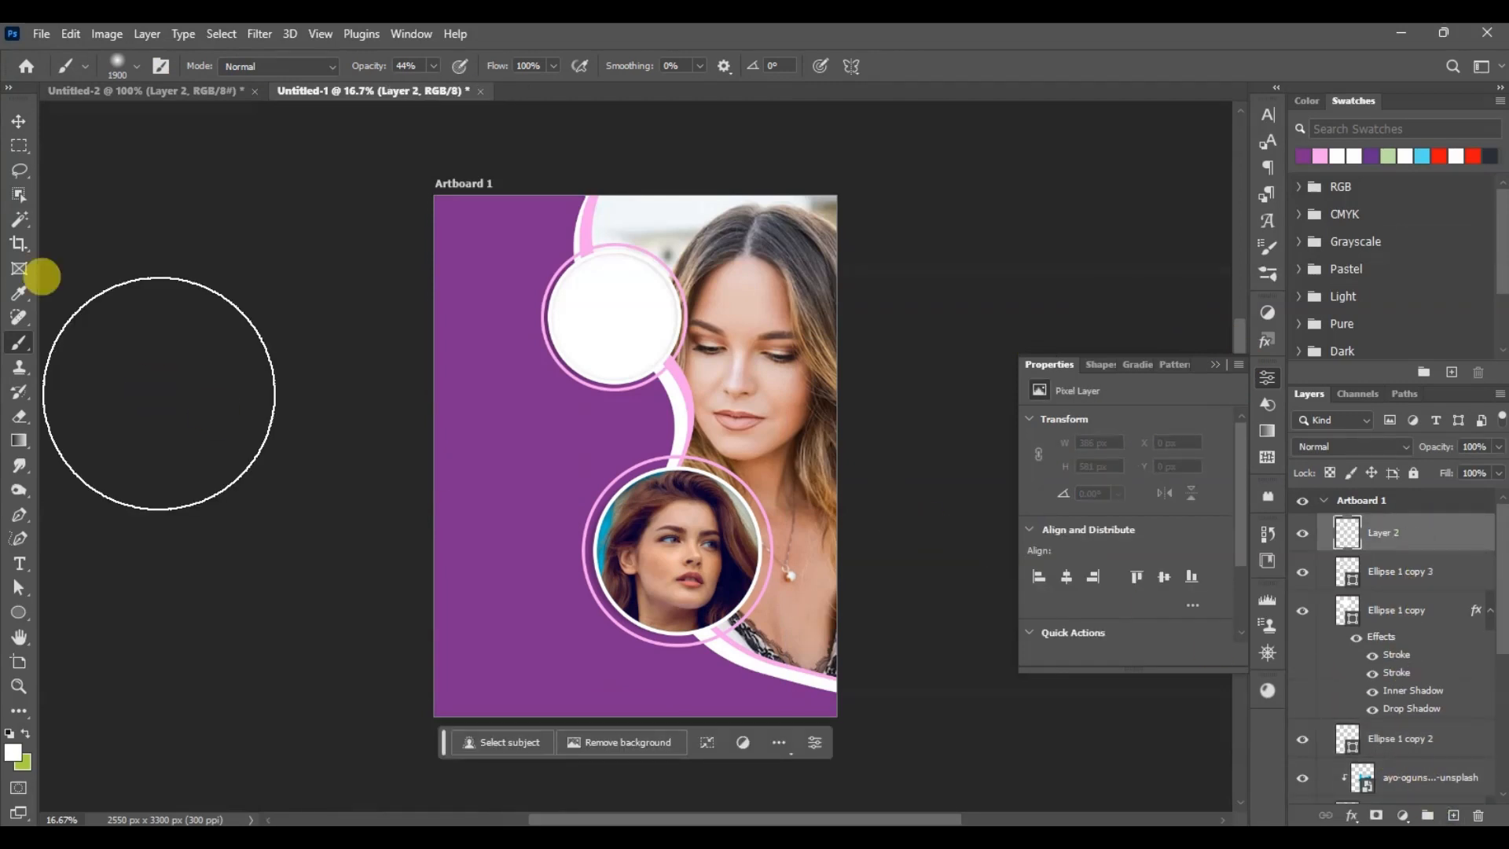
left_click_drag(364, 67, 526, 102)
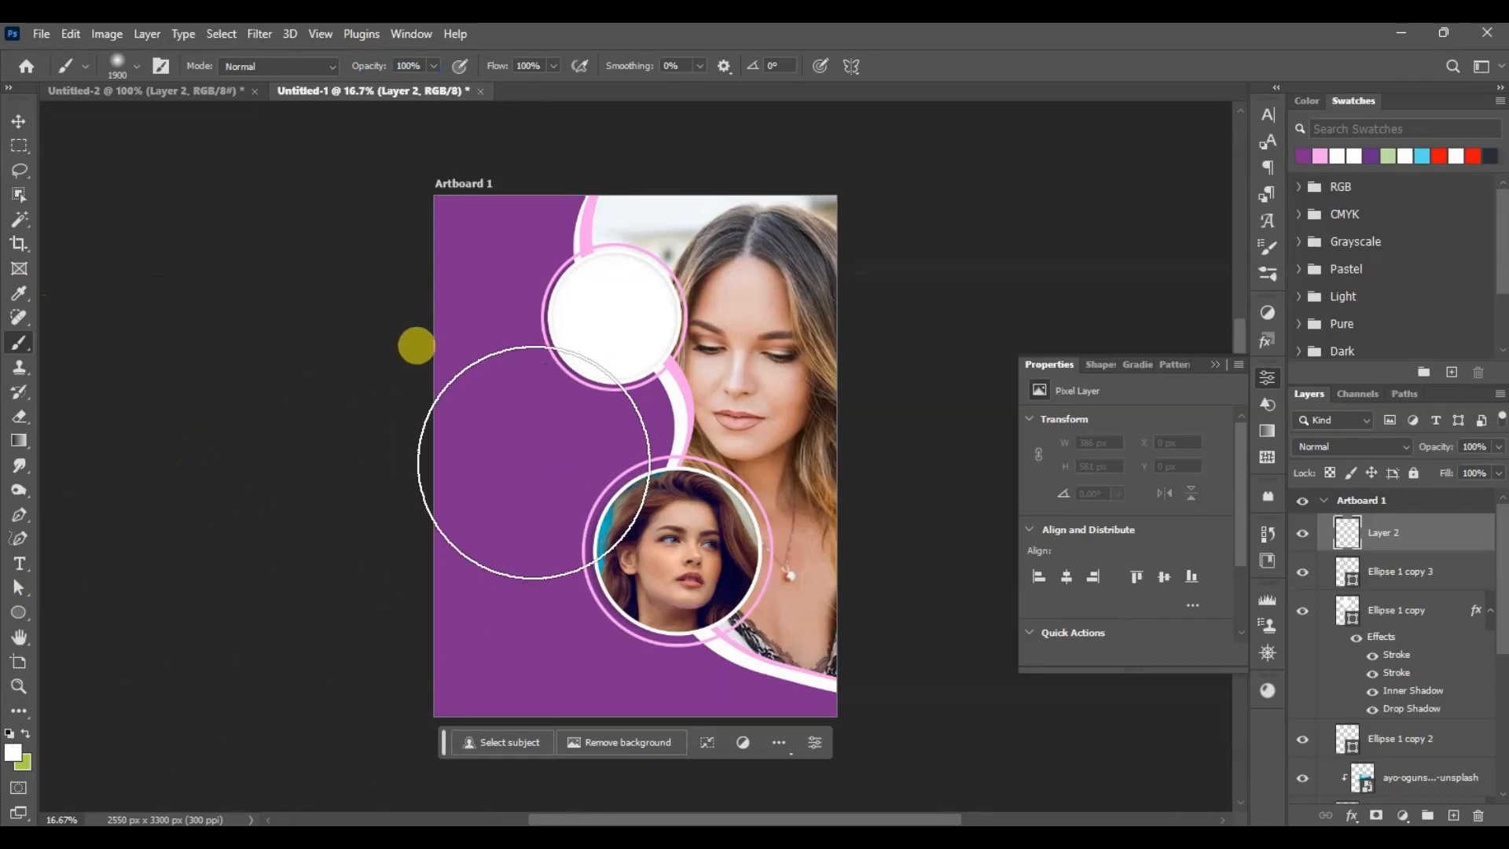
left_click(559, 475)
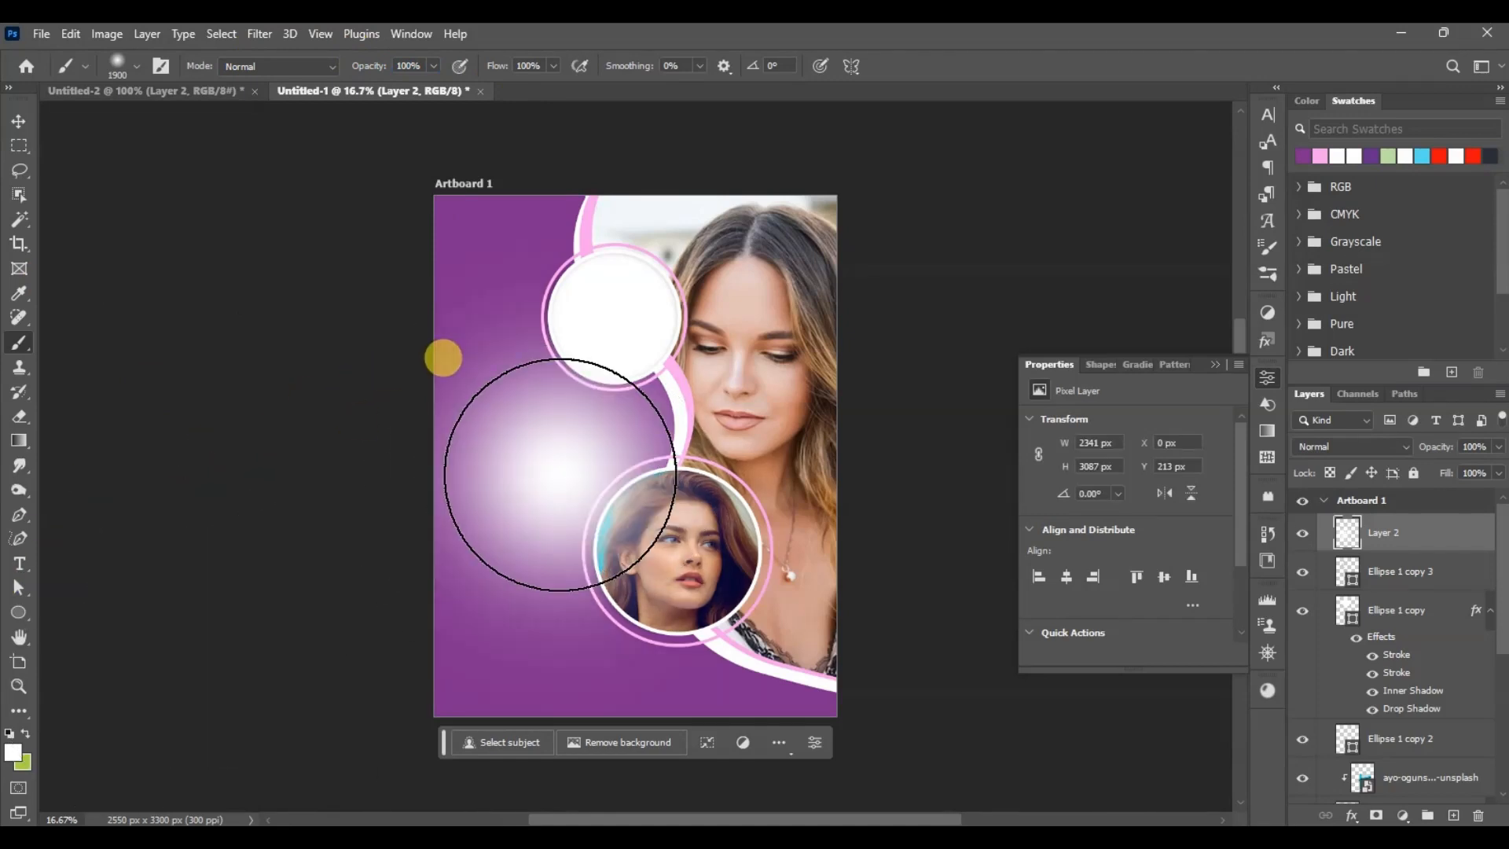
Squash the white glow to about 21% height, rotate it about -48°, and place it at the upper circle's lower edge.
left_click(18, 120)
key("ctrl+t")
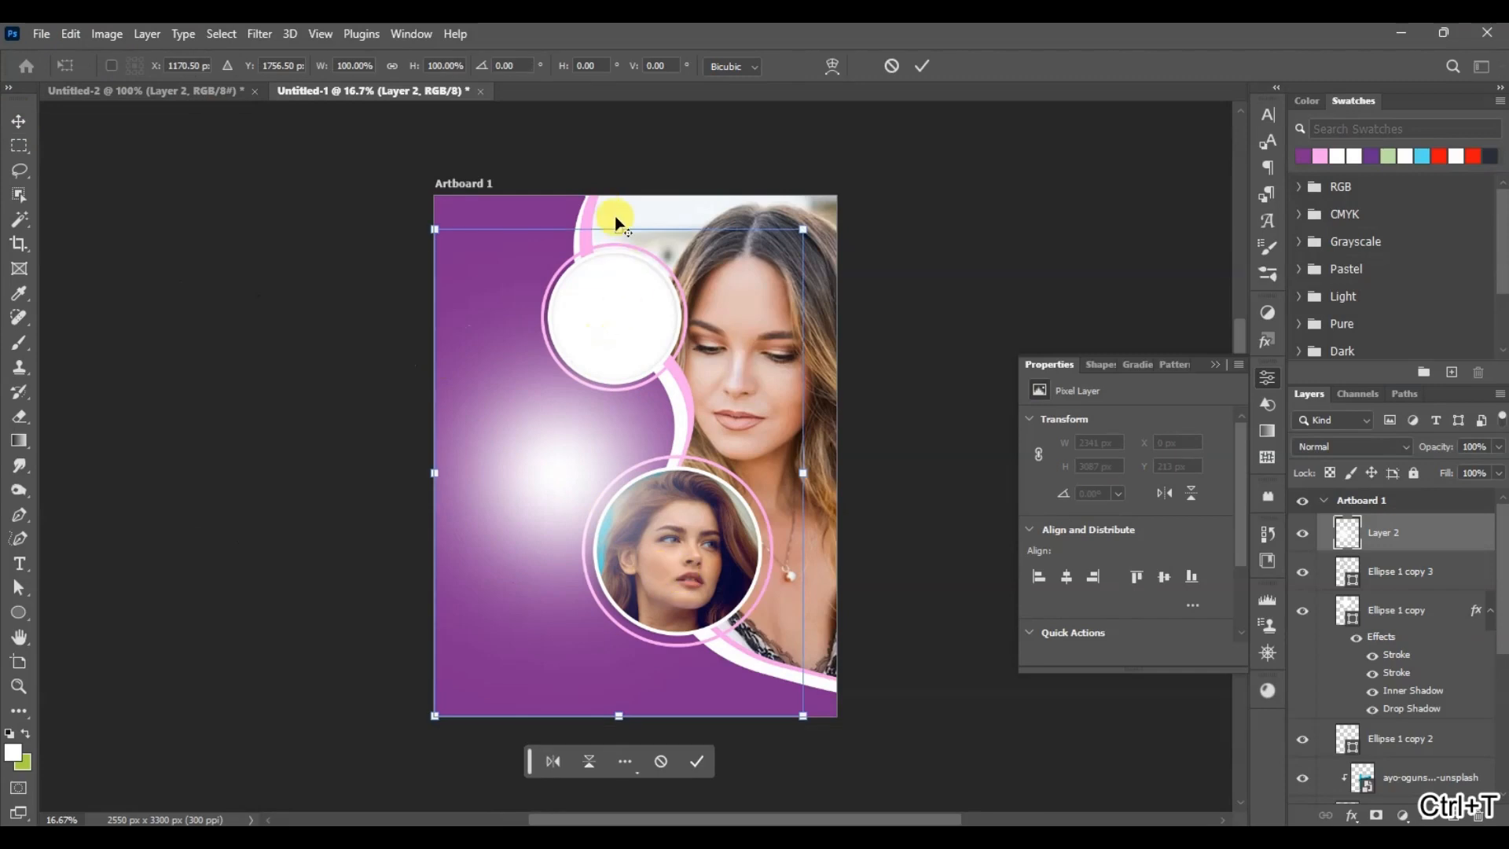
left_click_drag(618, 211, 620, 421)
left_click_drag(826, 487, 746, 346)
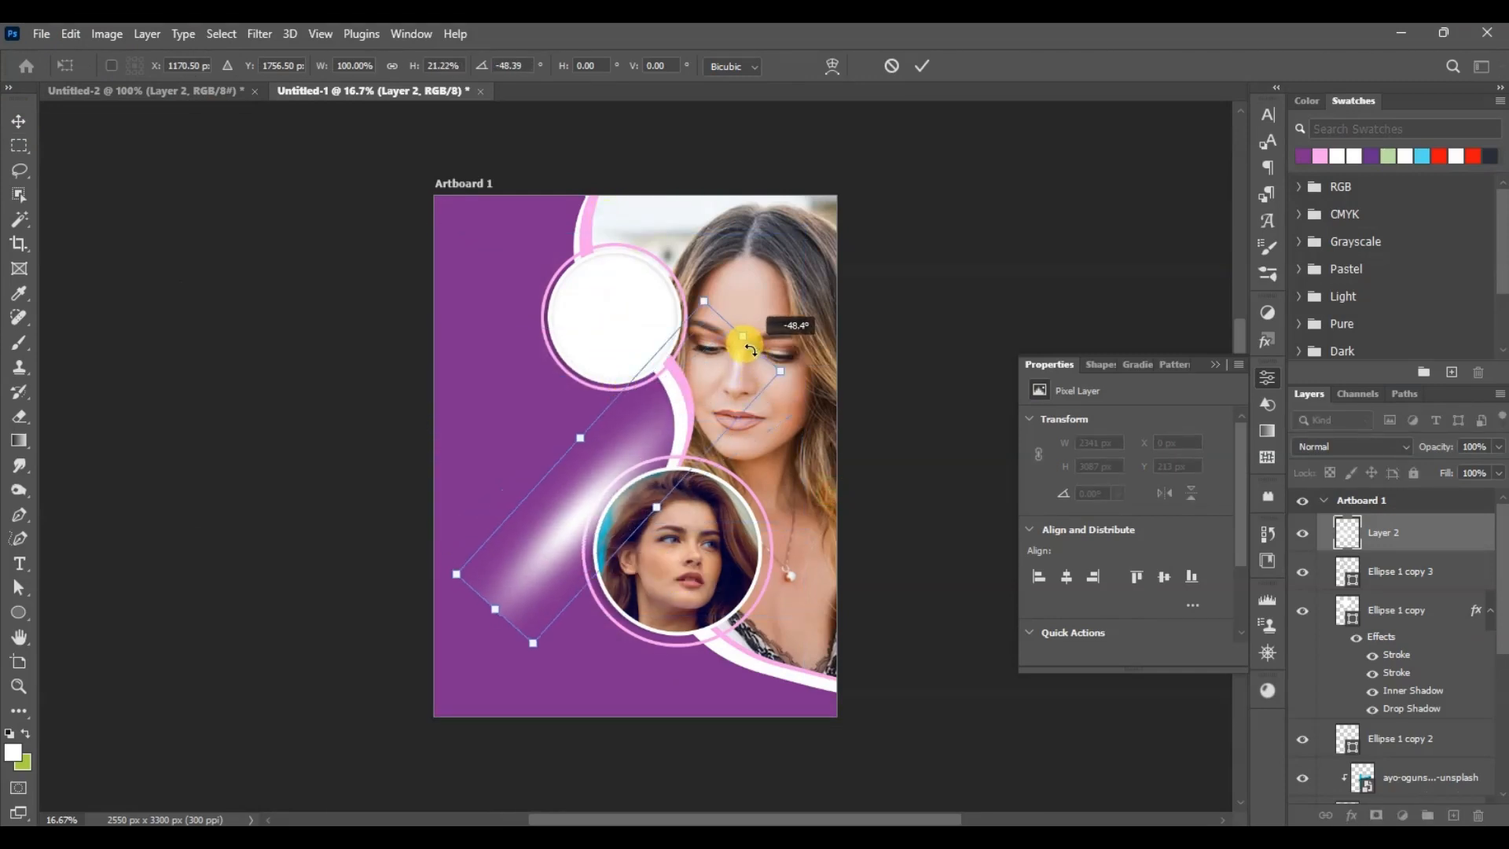
left_click_drag(622, 441, 603, 339)
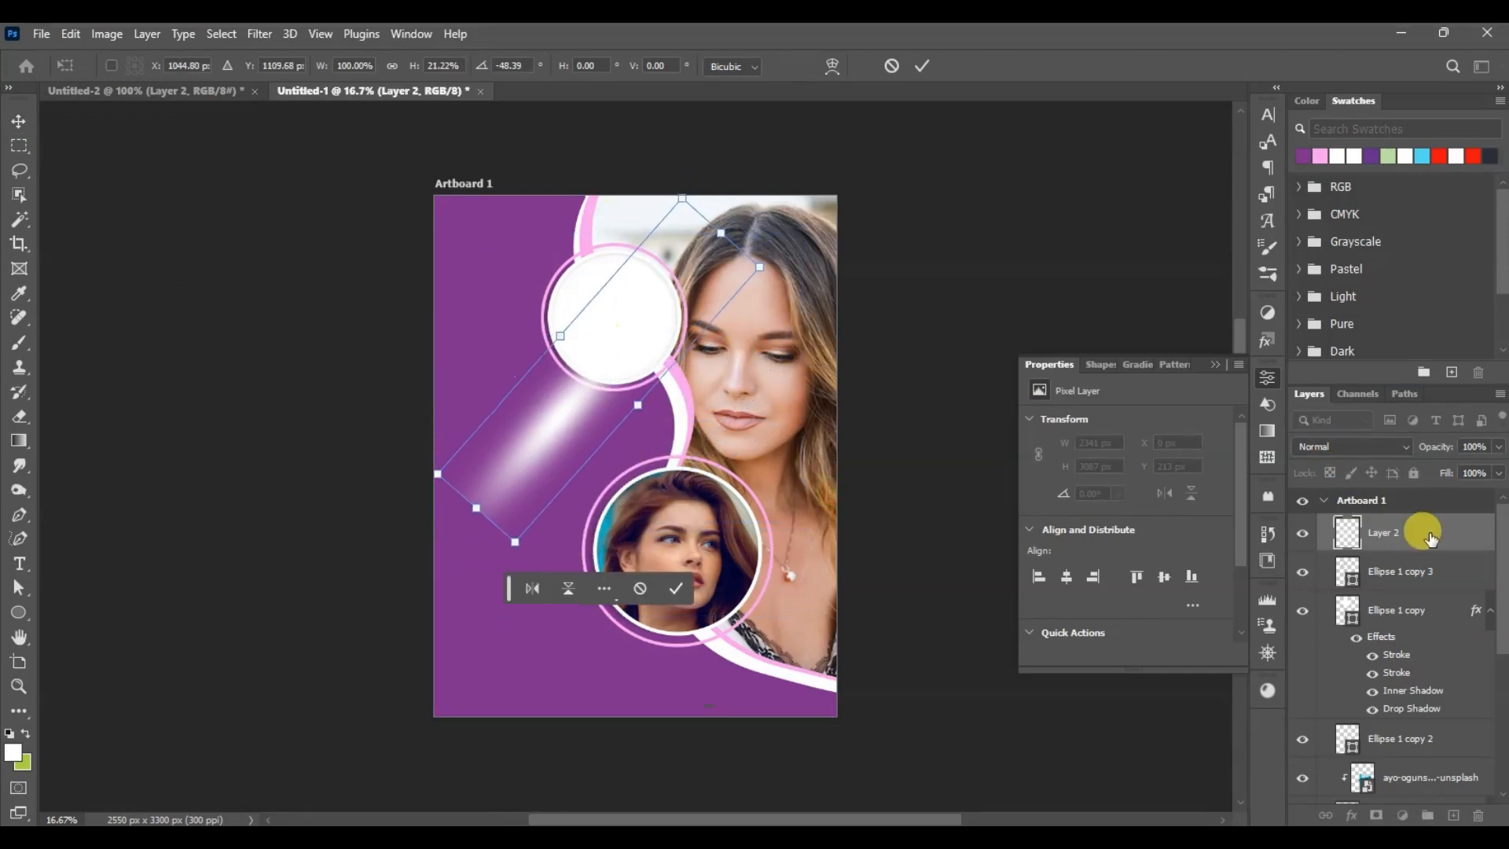
Reorder the glow layer so it sits directly above the purple shape and beneath the circles.
key("ctrl+shift+bracketleft")
key("ctrl+bracketright")
key("ctrl+bracketright")
key("ctrl+bracketright")
key("ctrl+bracketright")
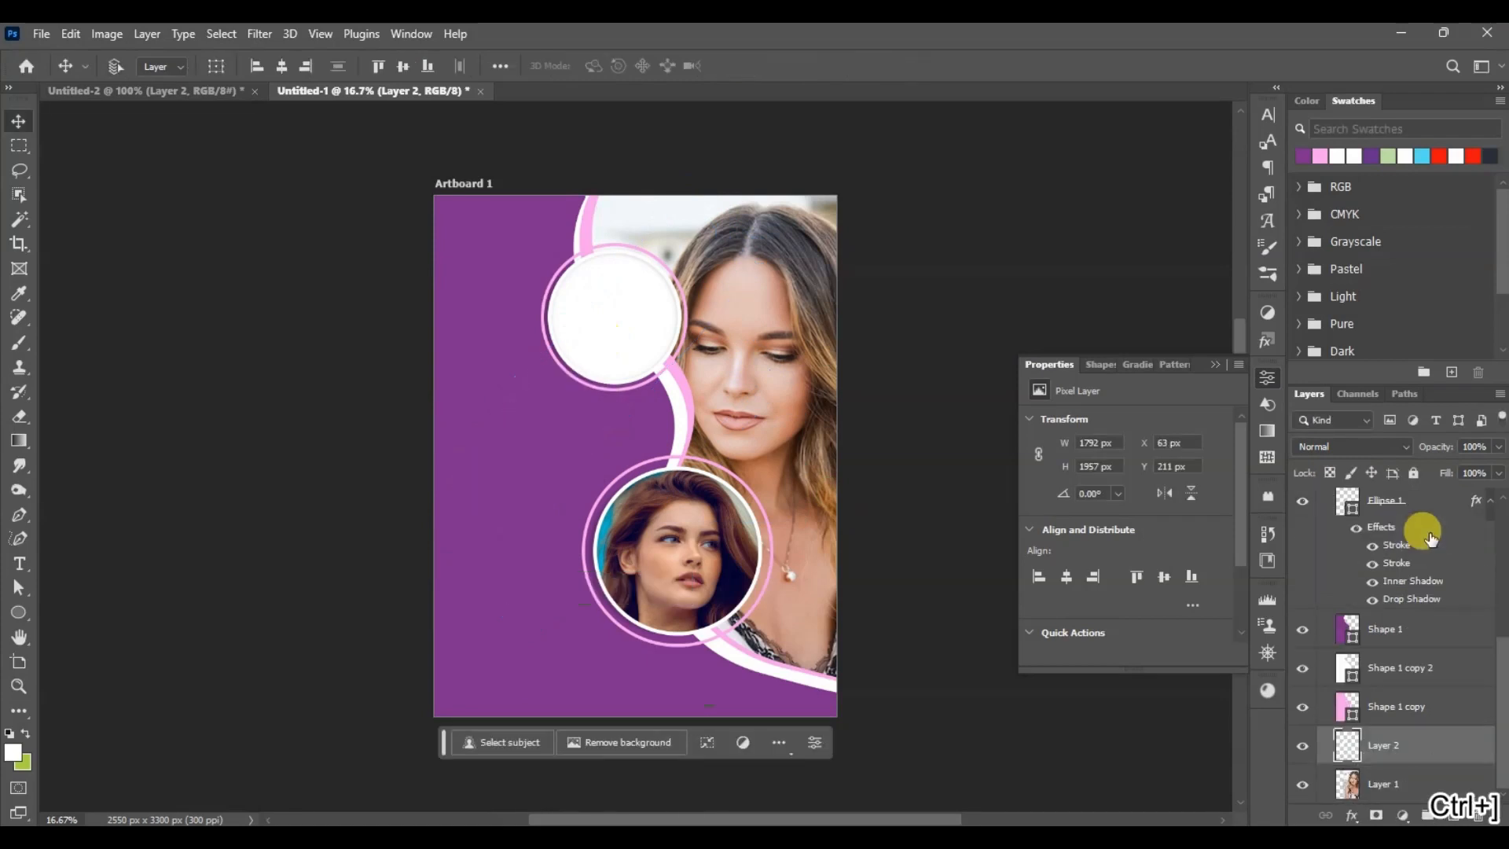
left_click(1373, 445)
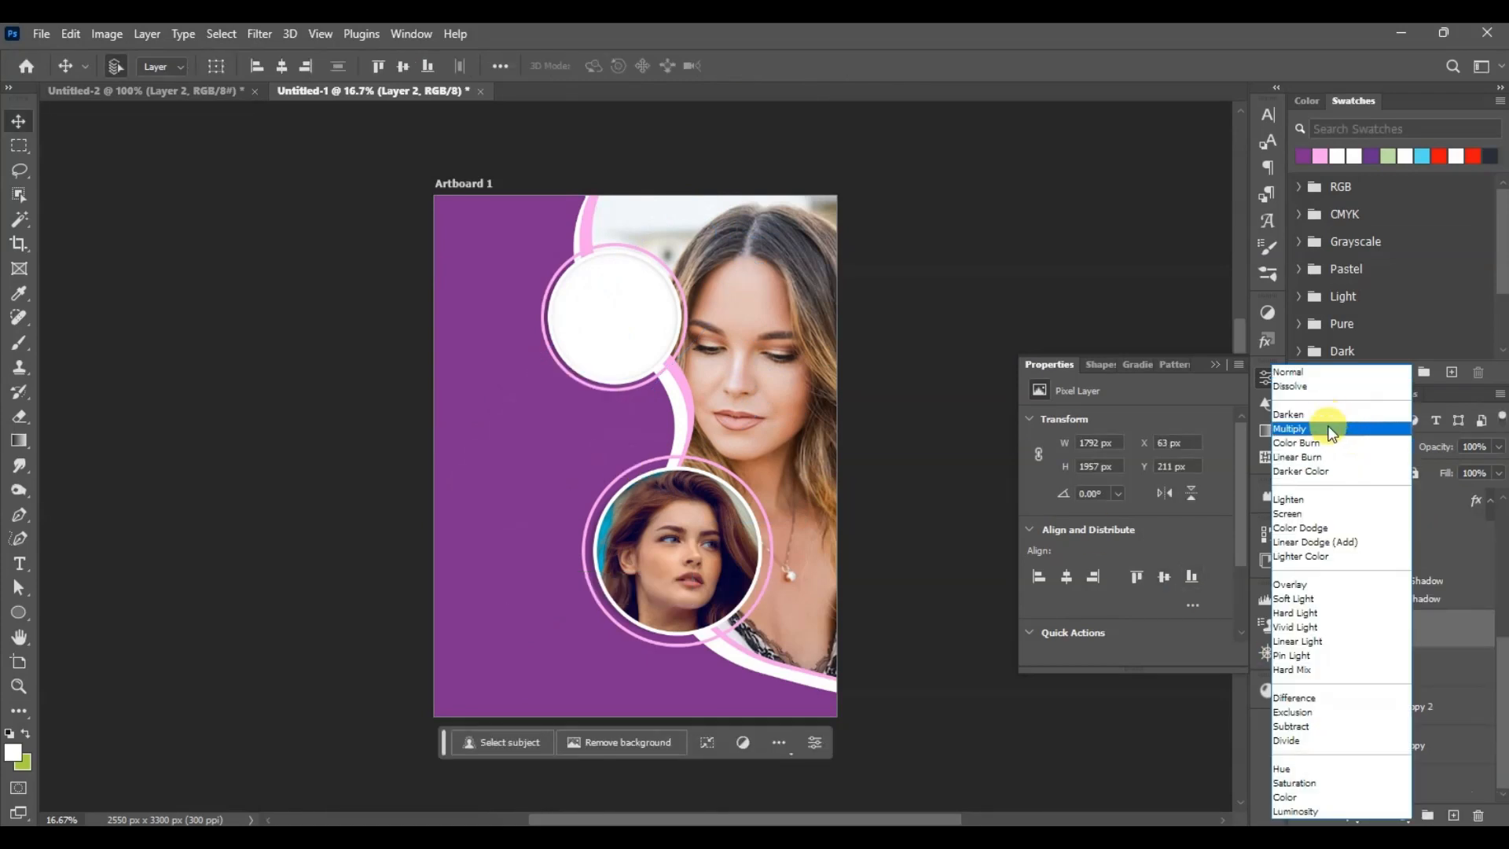
left_click(1182, 764)
Add a Color Overlay effect in dark purple 42054d to the glow streak.
left_click(1350, 815)
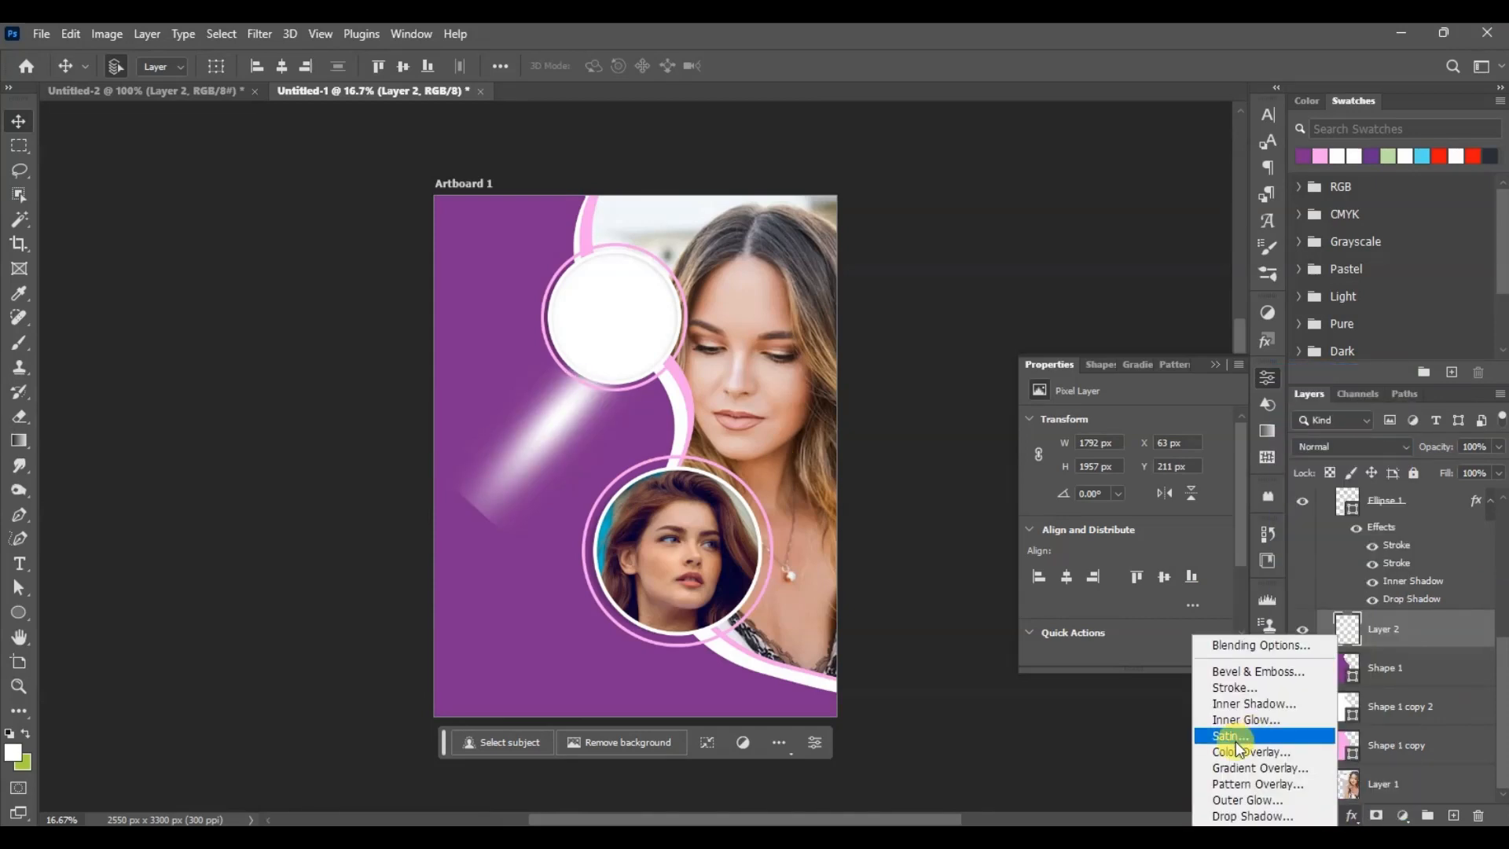
left_click(1242, 748)
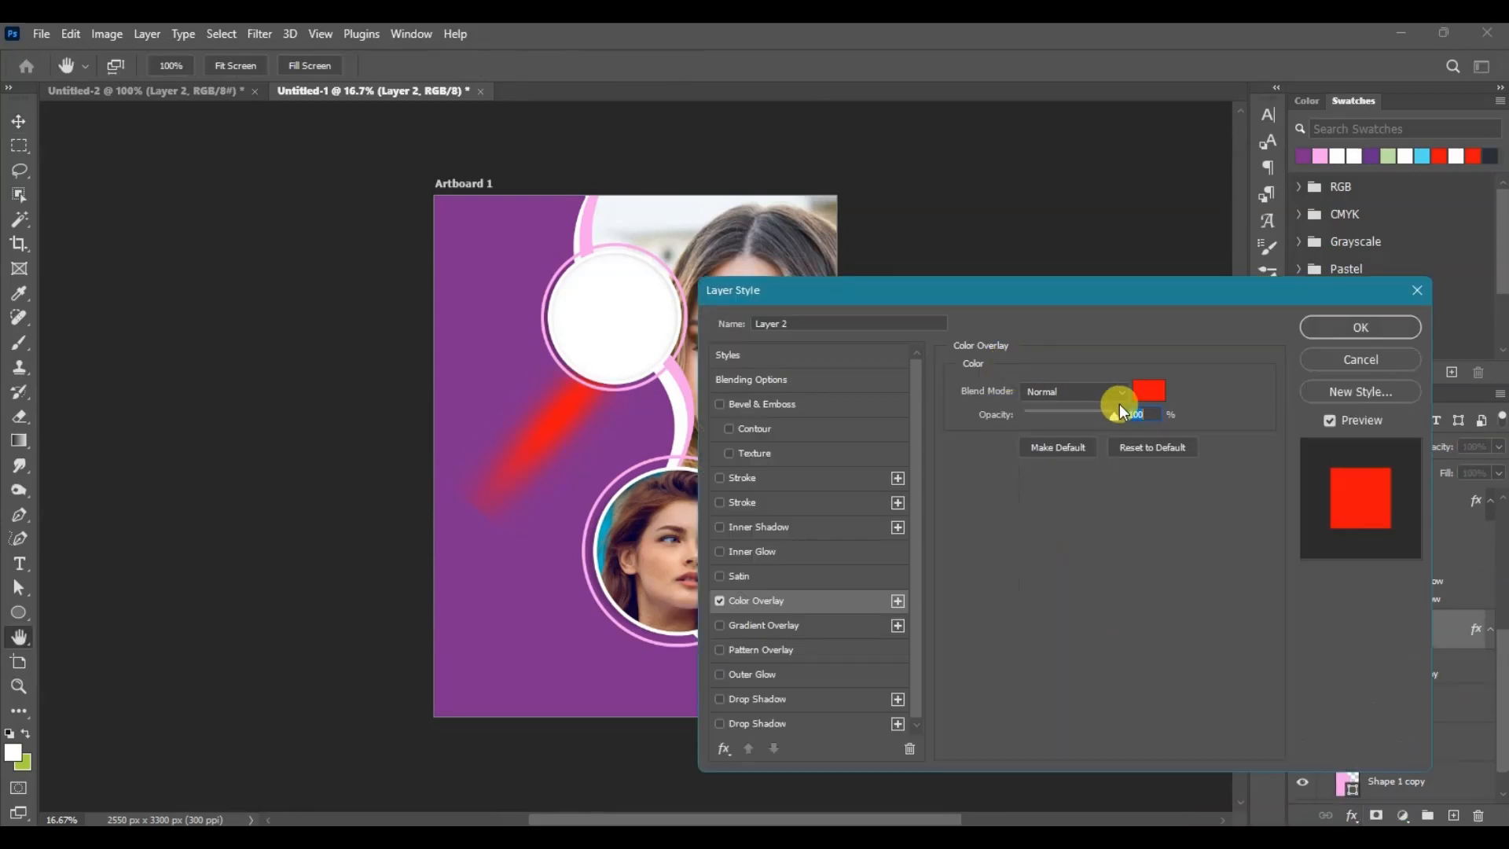
left_click(1139, 392)
left_click(616, 441)
left_click(1126, 660)
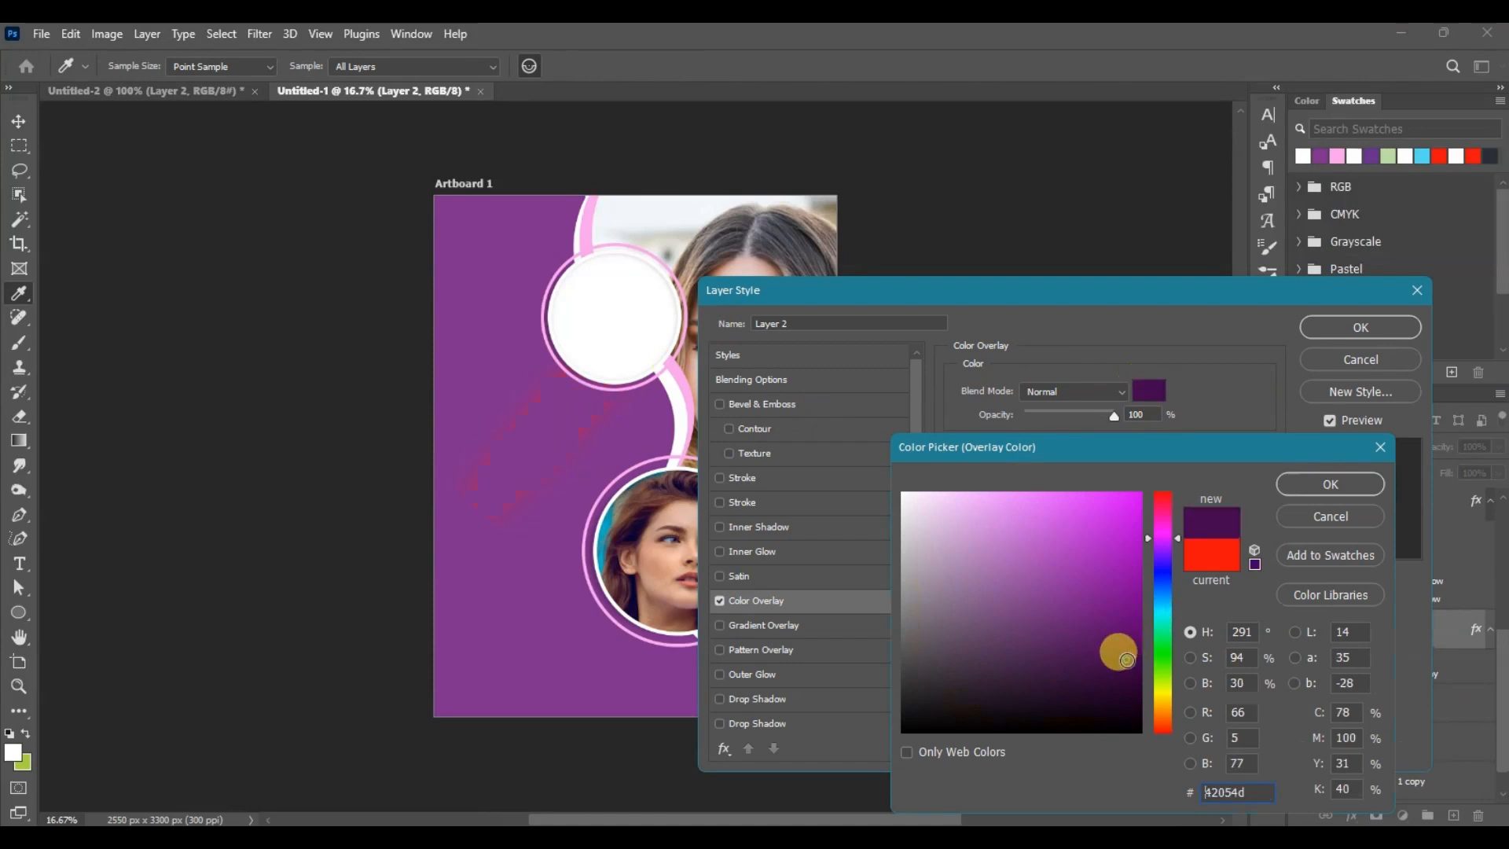
left_click(1328, 486)
left_click(1332, 327)
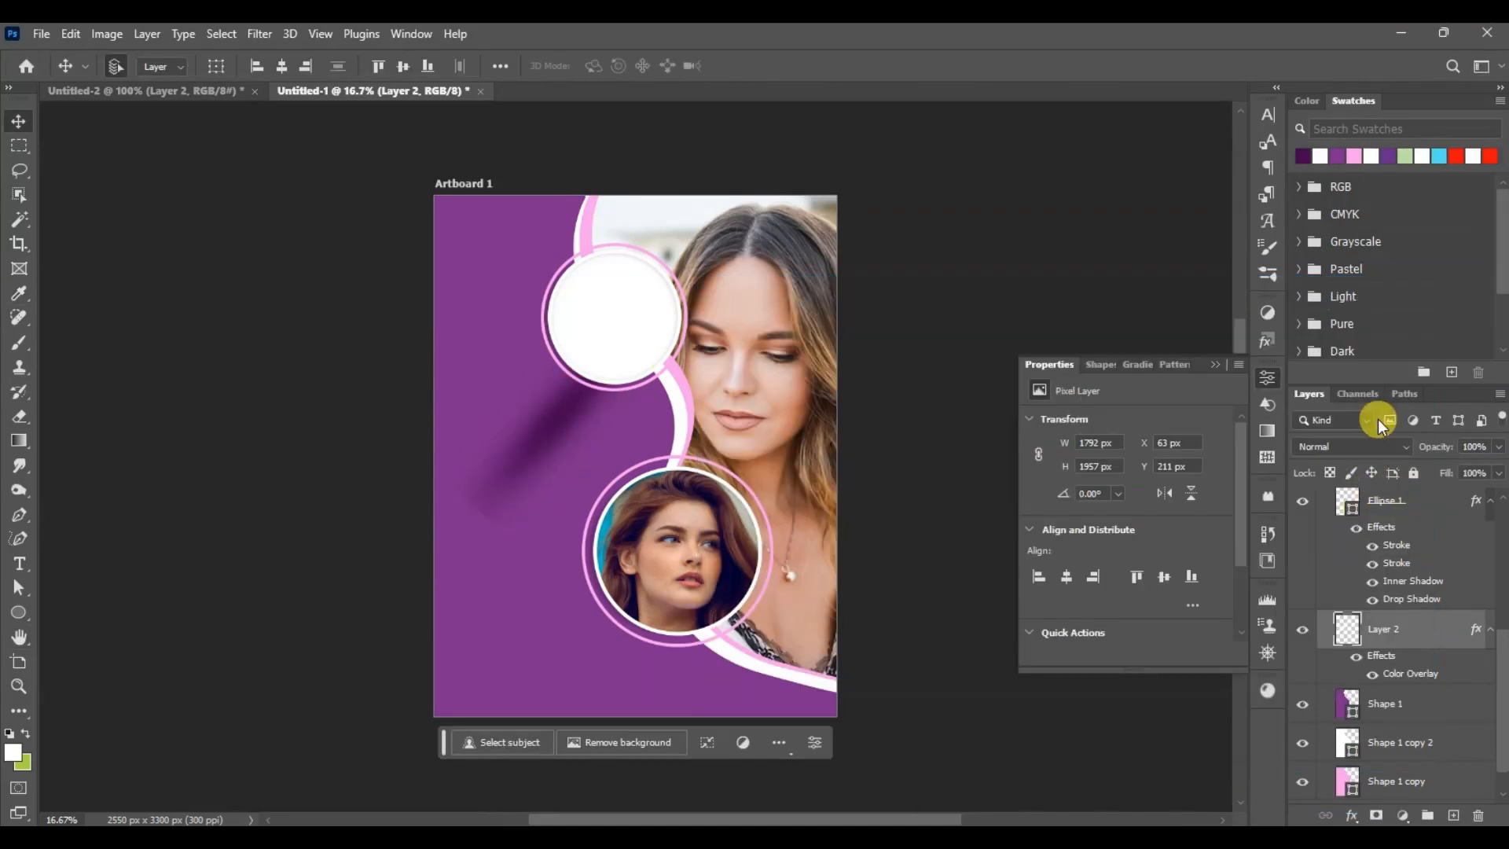
Set the dark streak's blend mode to Multiply and its opacity to 67%.
left_click(1346, 446)
left_click(1310, 429)
left_click_drag(1434, 444, 1399, 450)
Fade the shadow's far end with a soft black 1900 px brush on a layer mask, and set the layer opacity to 38%.
left_click(1376, 815)
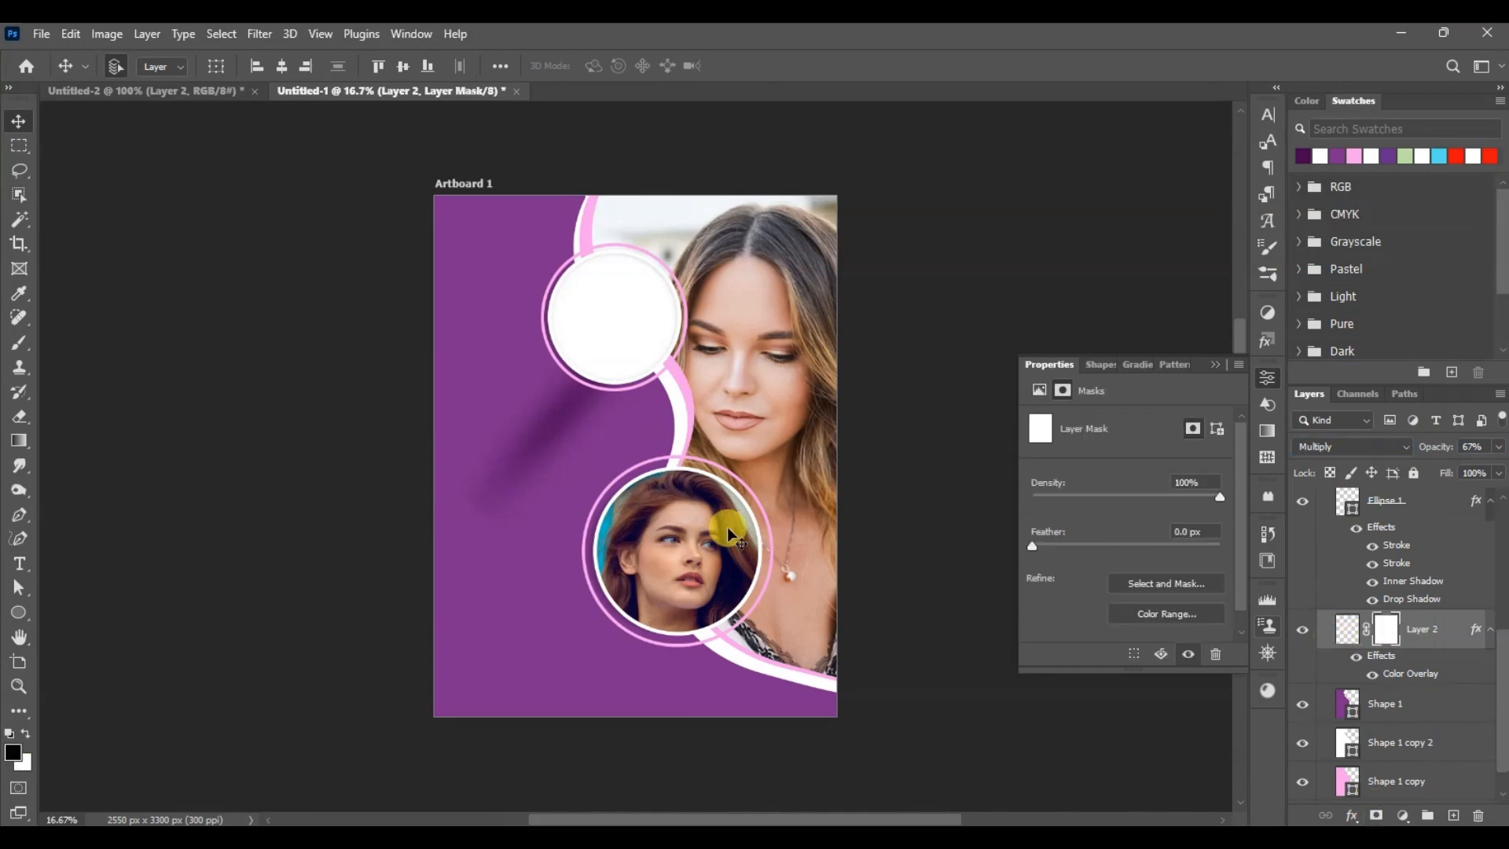
key("b")
key("d")
key("x")
left_click(417, 543)
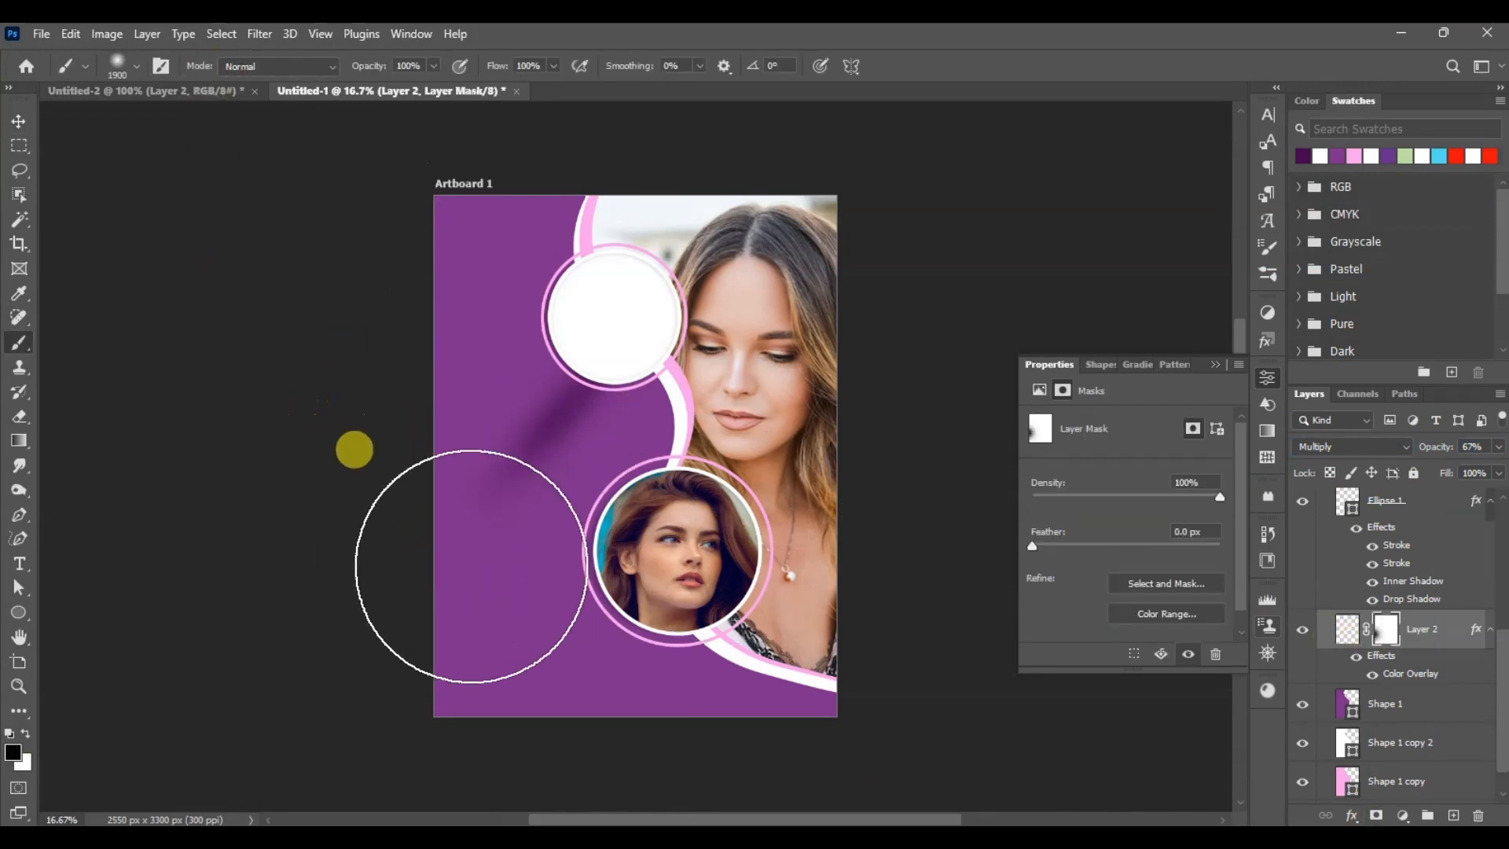
left_click(418, 576)
left_click(1437, 628)
left_click_drag(1432, 445, 1398, 454)
Duplicate the shadow streak, widen the copy slightly, and place it beneath the lower circle at 47% opacity.
key("ctrl+t")
left_click_drag(726, 384, 768, 393)
left_click_drag(644, 410, 627, 637)
key("Return")
left_click_drag(1433, 447, 1440, 448)
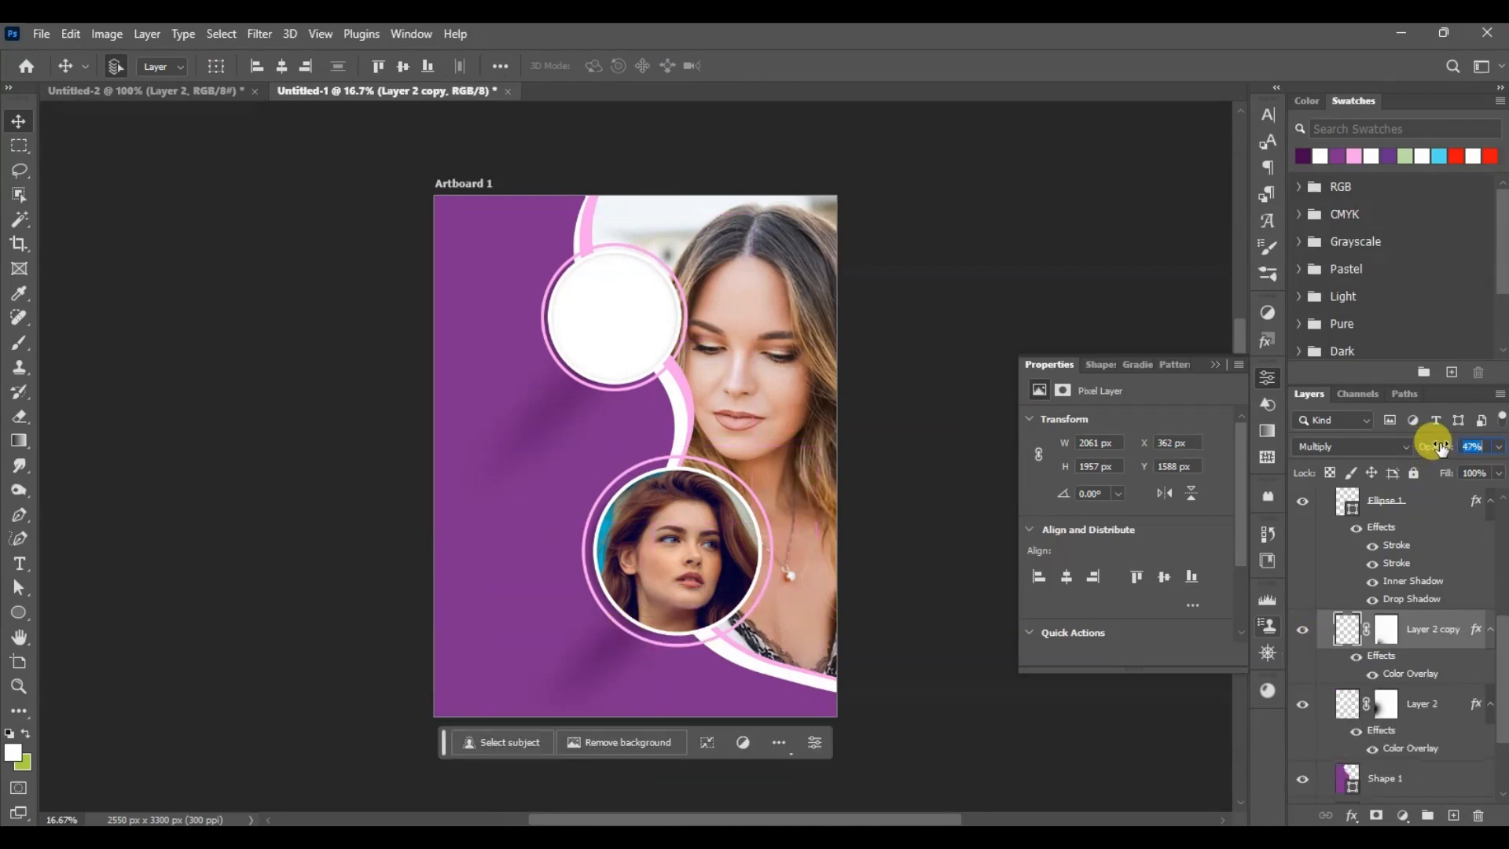
left_click(1268, 380)
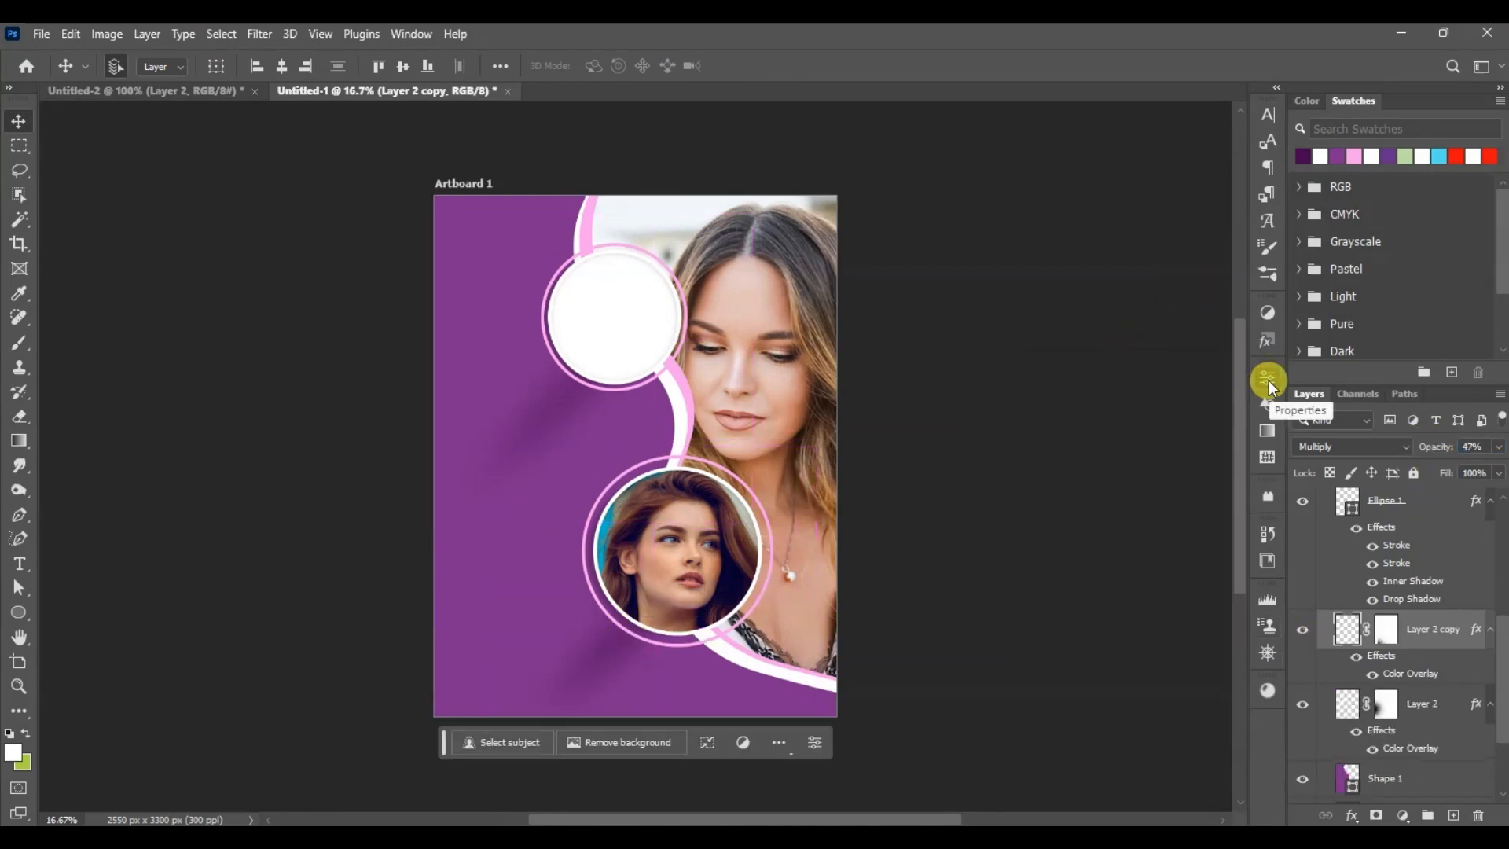
Paint a soft black spot between the two circles on a new layer, using foreground colour 000000 and the 1900 px brush.
left_click(1454, 817)
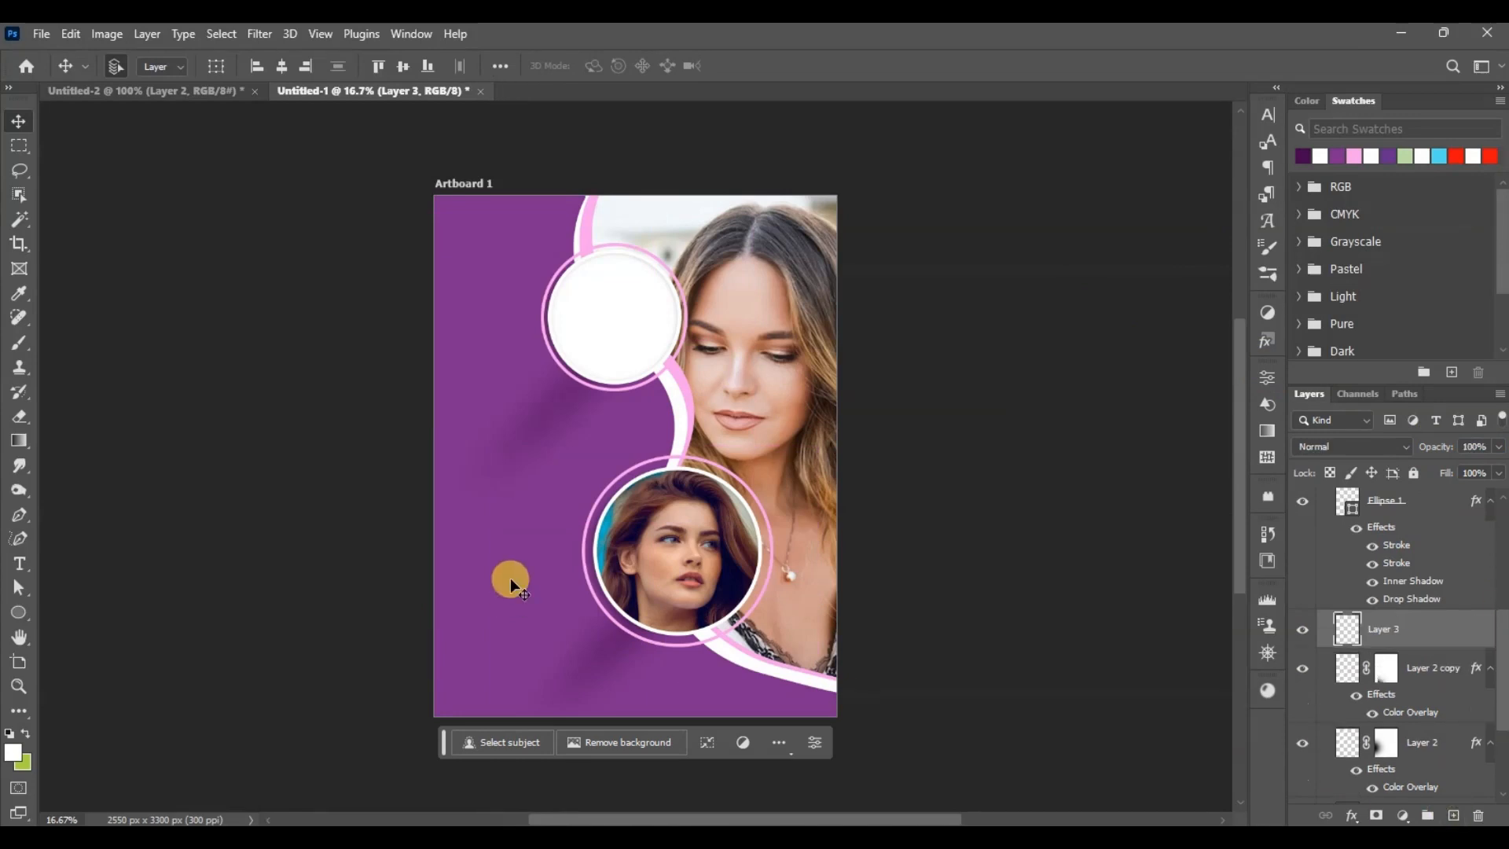
key("i")
left_click(13, 752)
left_click(905, 719)
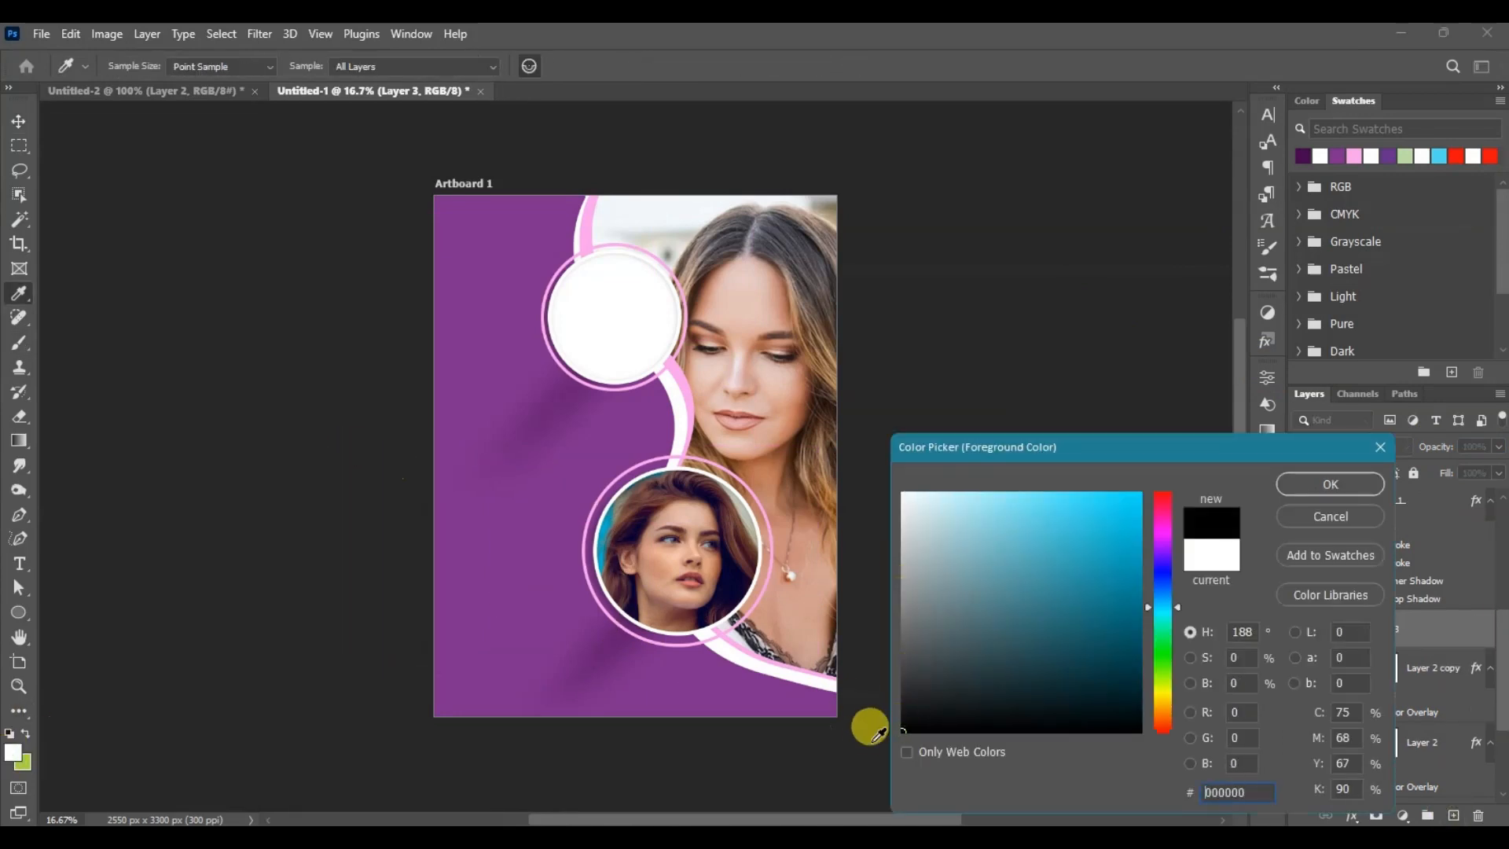
left_click(1328, 483)
key("b")
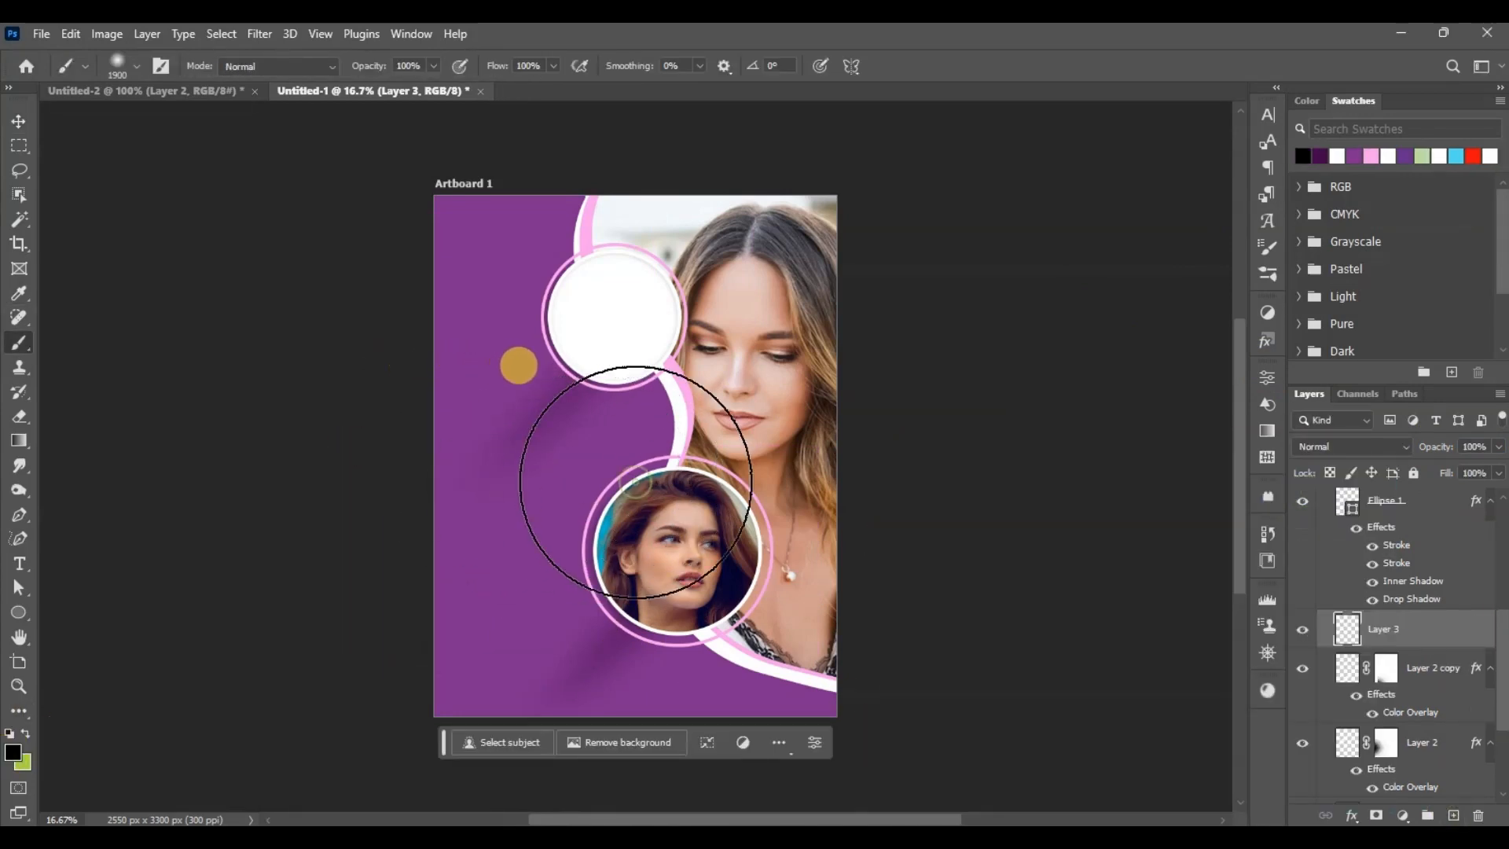
left_click(637, 483)
Render a Lens Flare with increased brightness on the black spot.
left_click(262, 35)
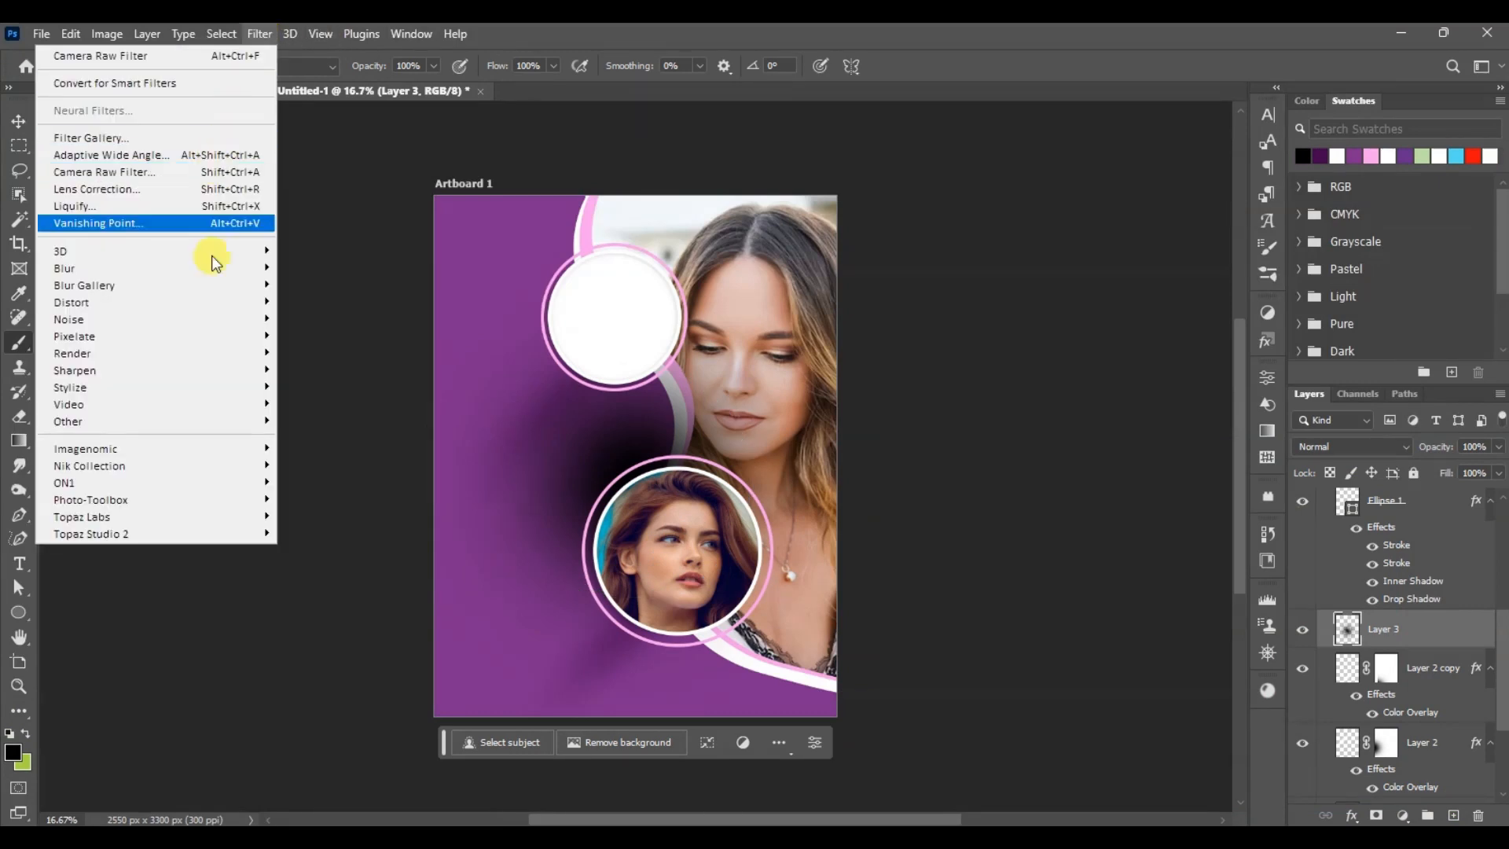
mouse_move(196, 395)
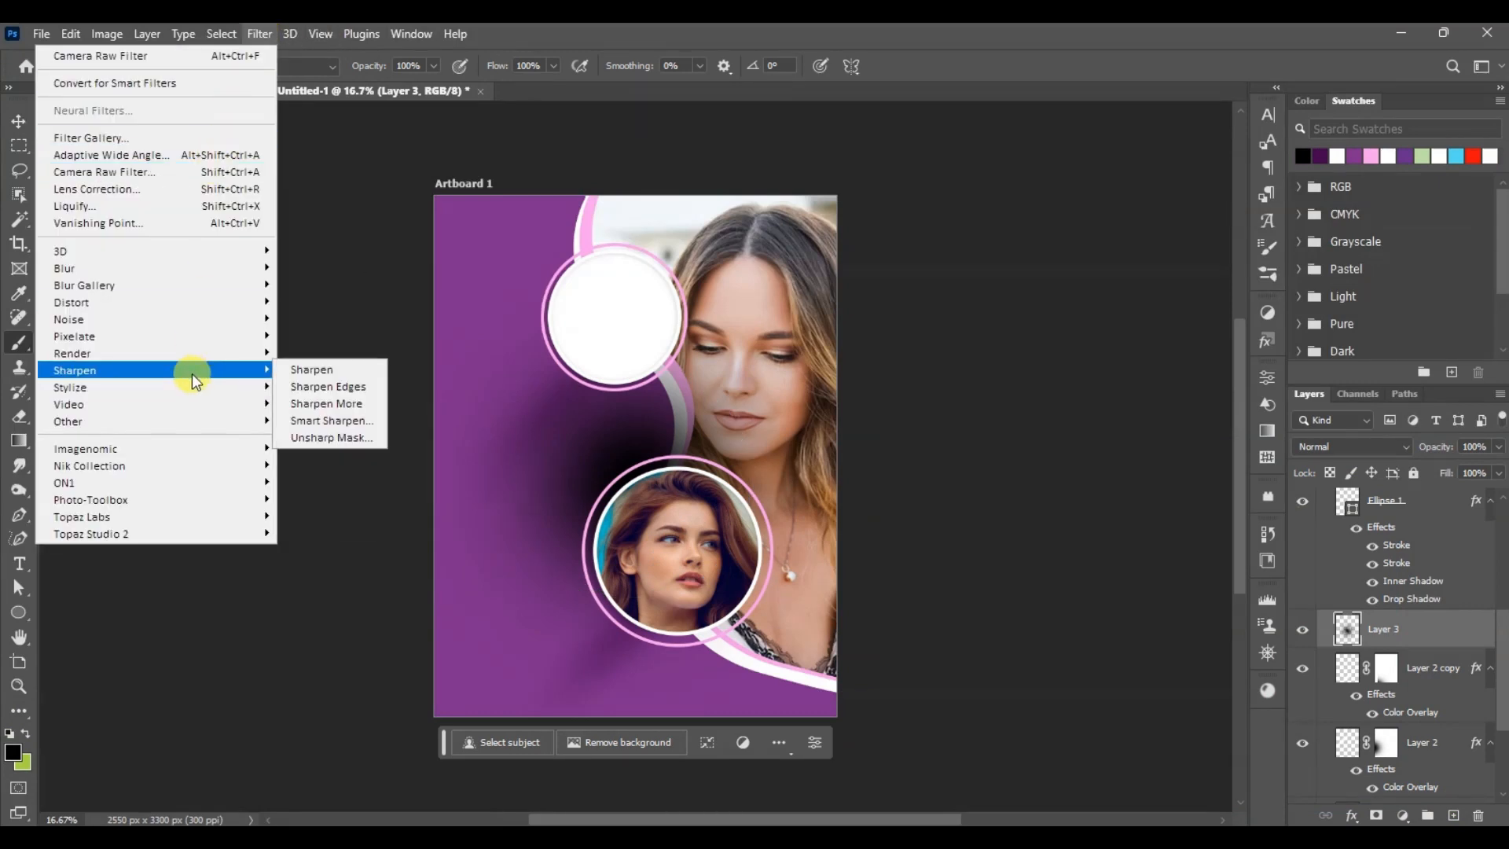
mouse_move(262, 351)
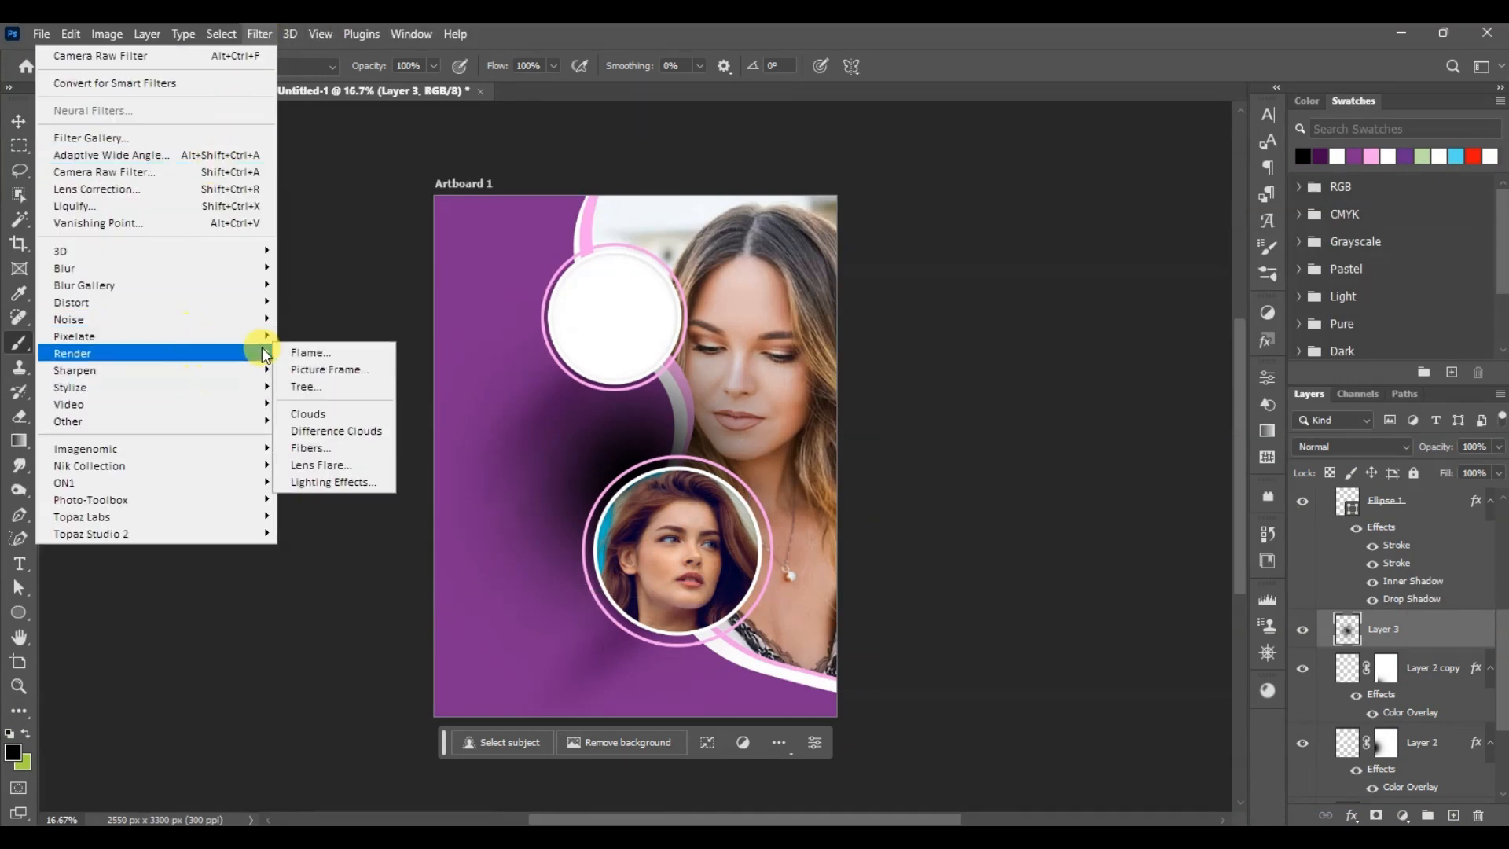
left_click(343, 470)
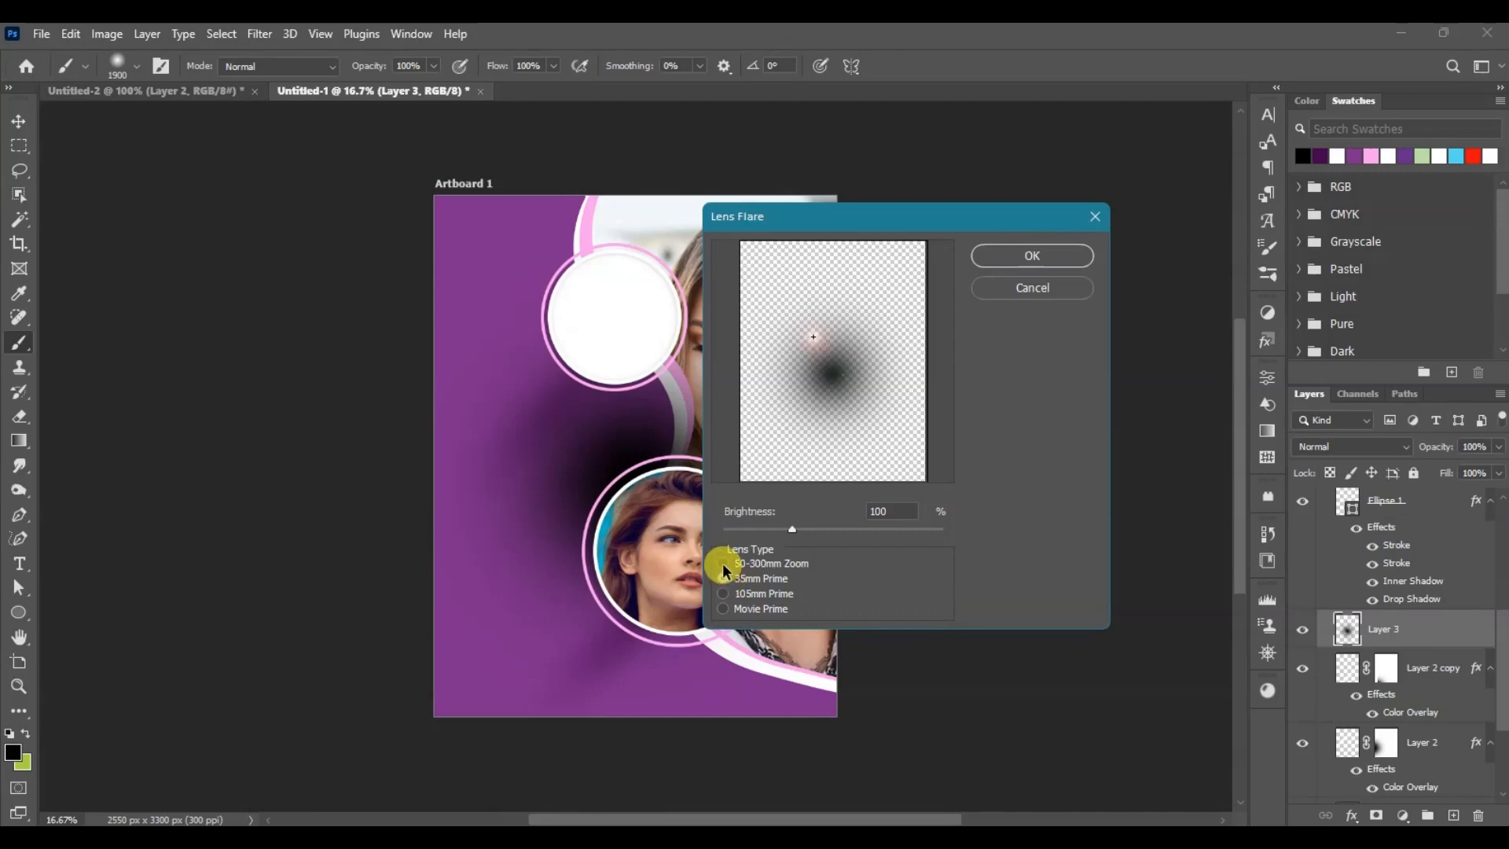
left_click_drag(792, 528, 852, 532)
left_click(991, 256)
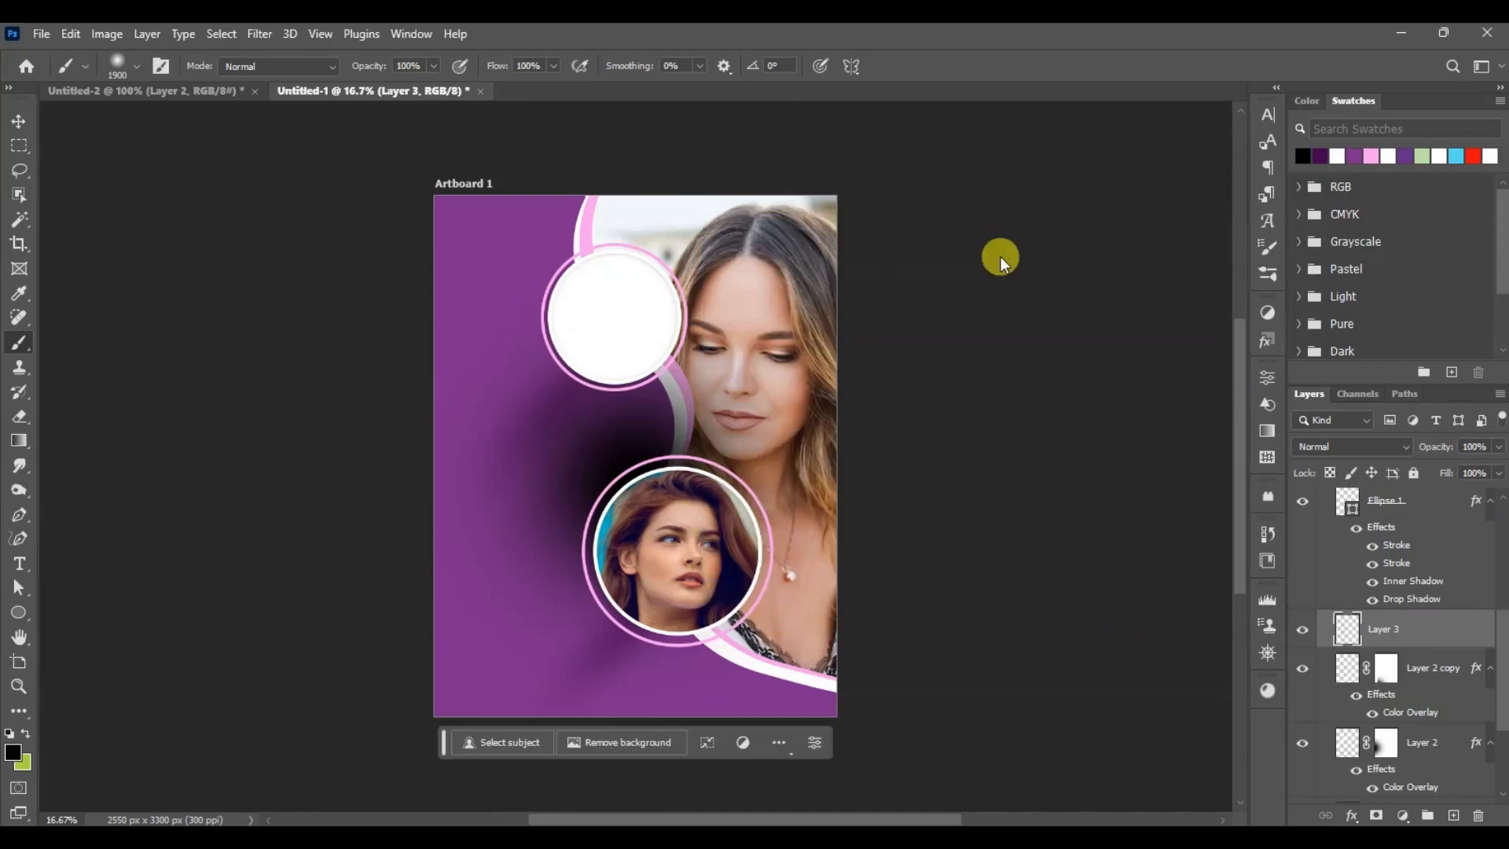
Squash, narrow and rotate the lens flare into a small diagonal light streak over the upper circle's edge.
left_click(19, 120)
key("ctrl+t")
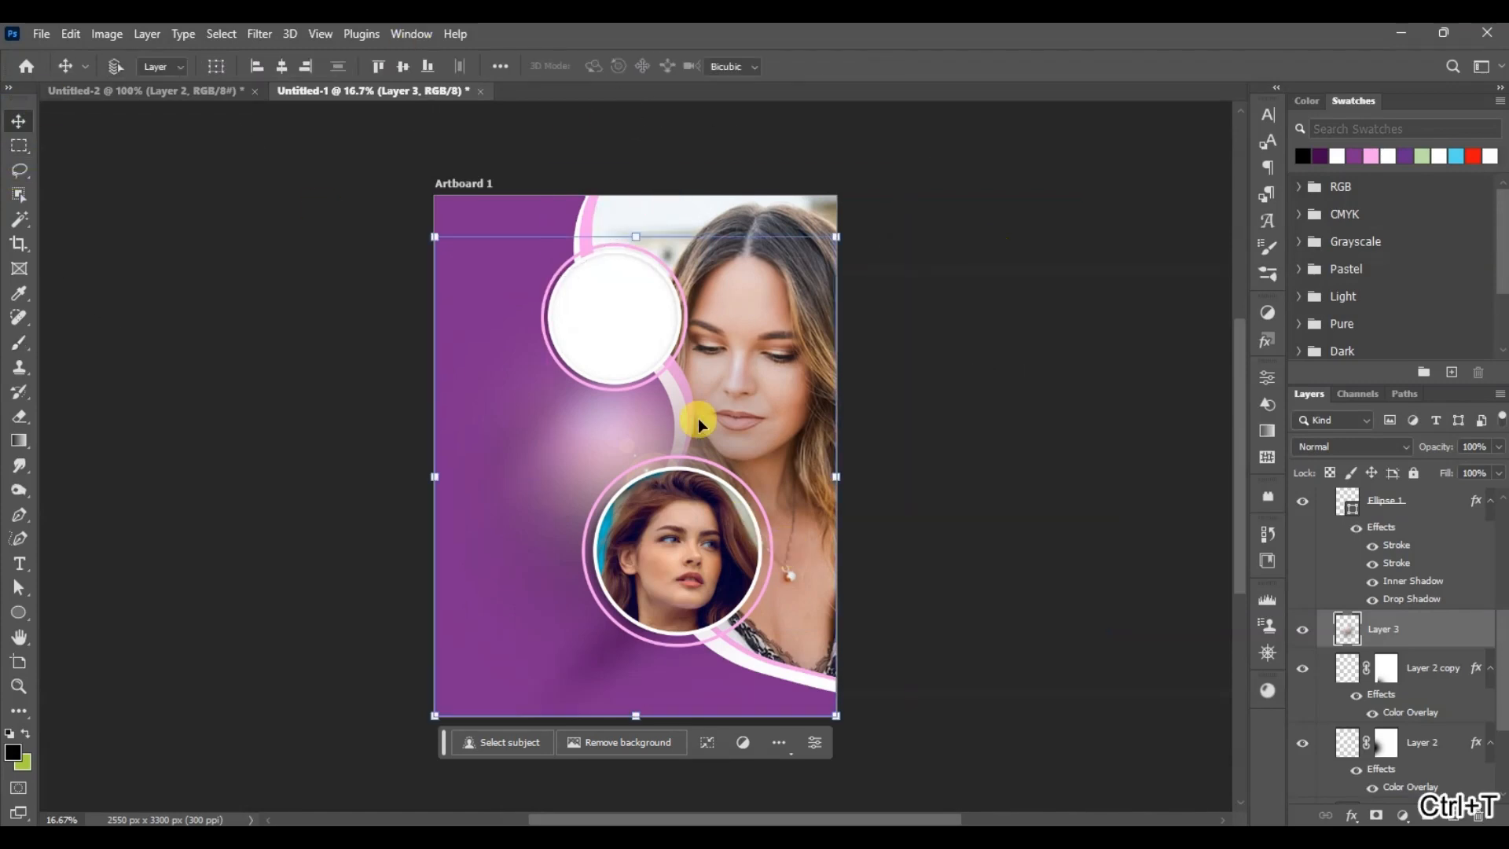
left_click_drag(636, 238, 653, 362)
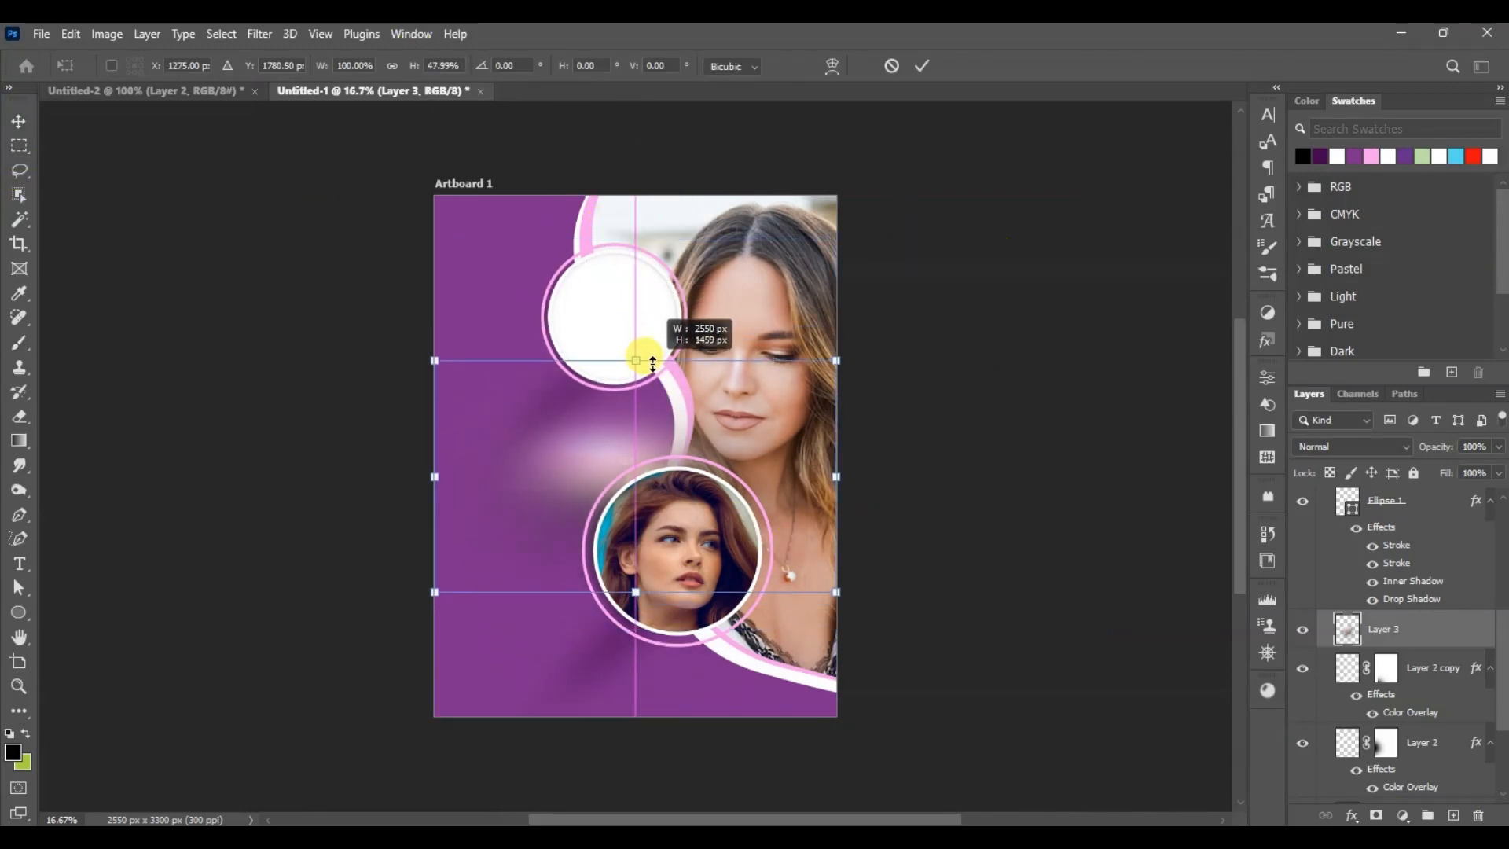
left_click_drag(702, 417, 705, 338)
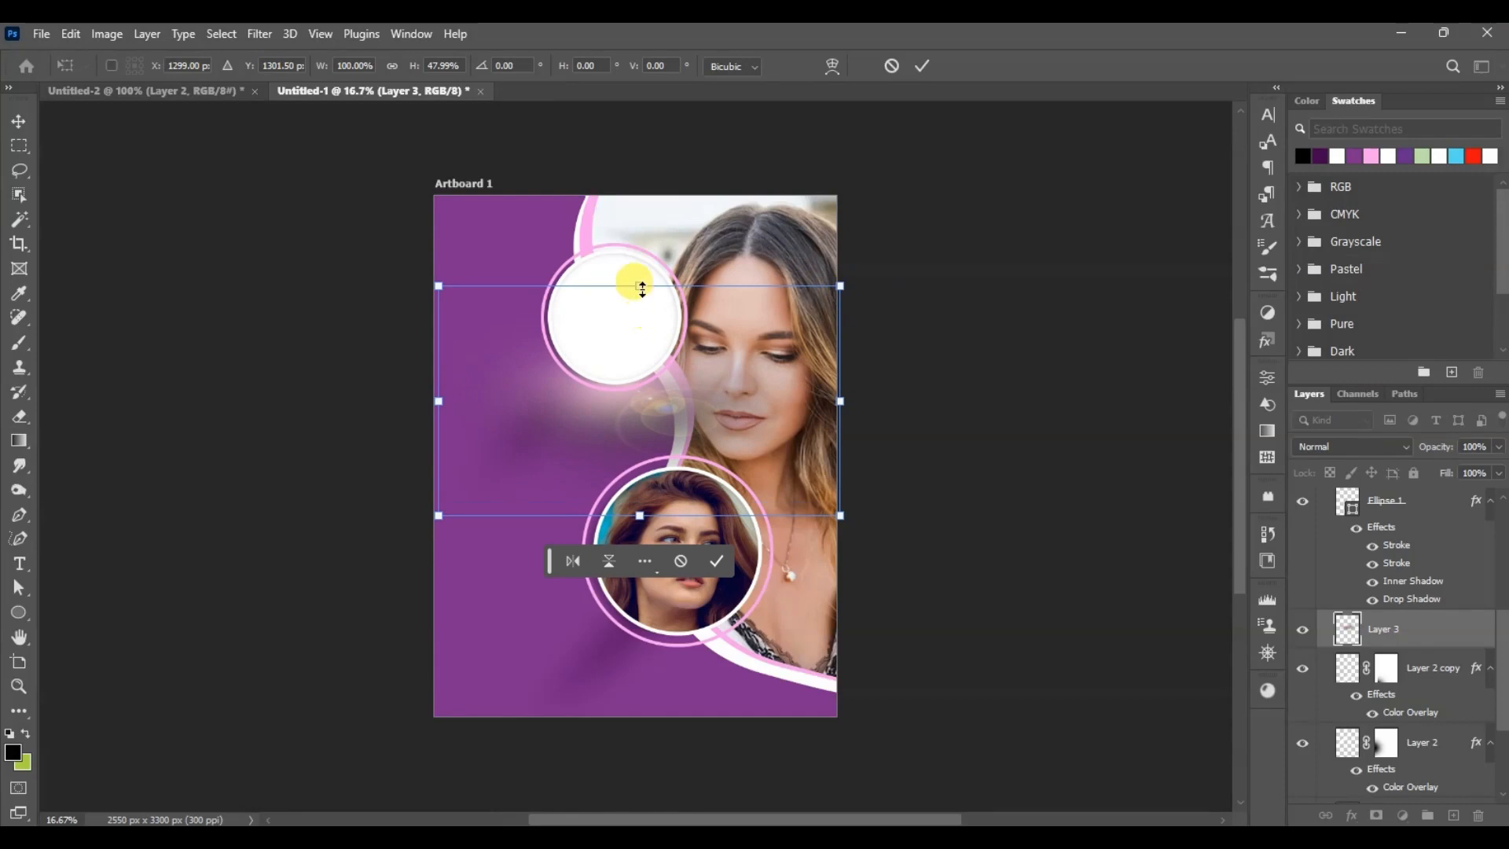
left_click_drag(638, 281, 639, 323)
left_click_drag(837, 323, 738, 336)
left_click_drag(639, 335, 638, 435)
left_click_drag(754, 446, 715, 380)
left_click_drag(640, 432, 566, 224)
key("Return")
Try the Darker Color blend mode on the light streak and undo the streak's last move.
key("ctrl+t")
left_click(1371, 446)
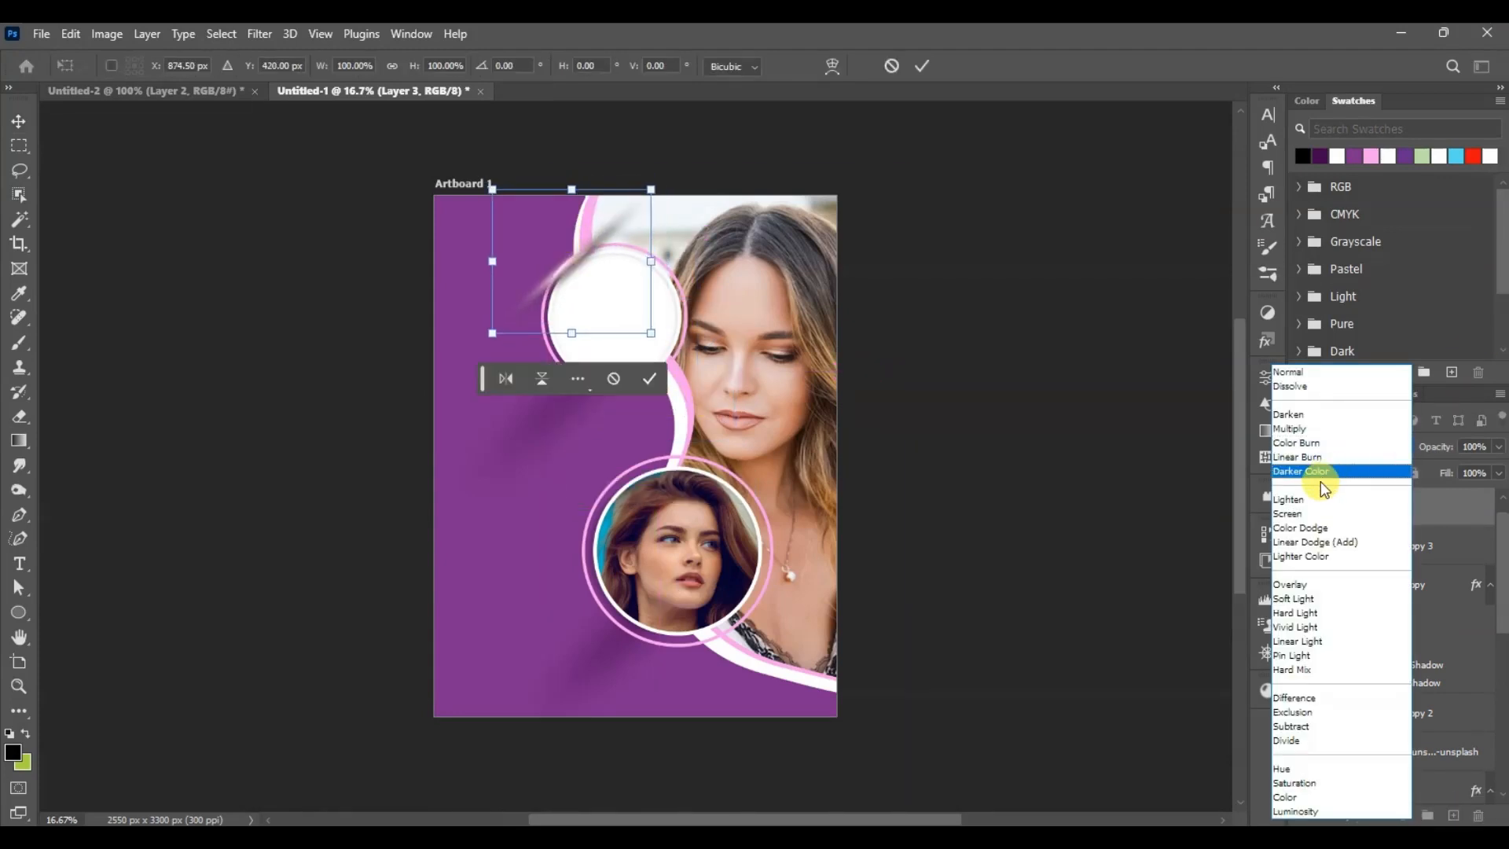
left_click(1311, 500)
key("Up")
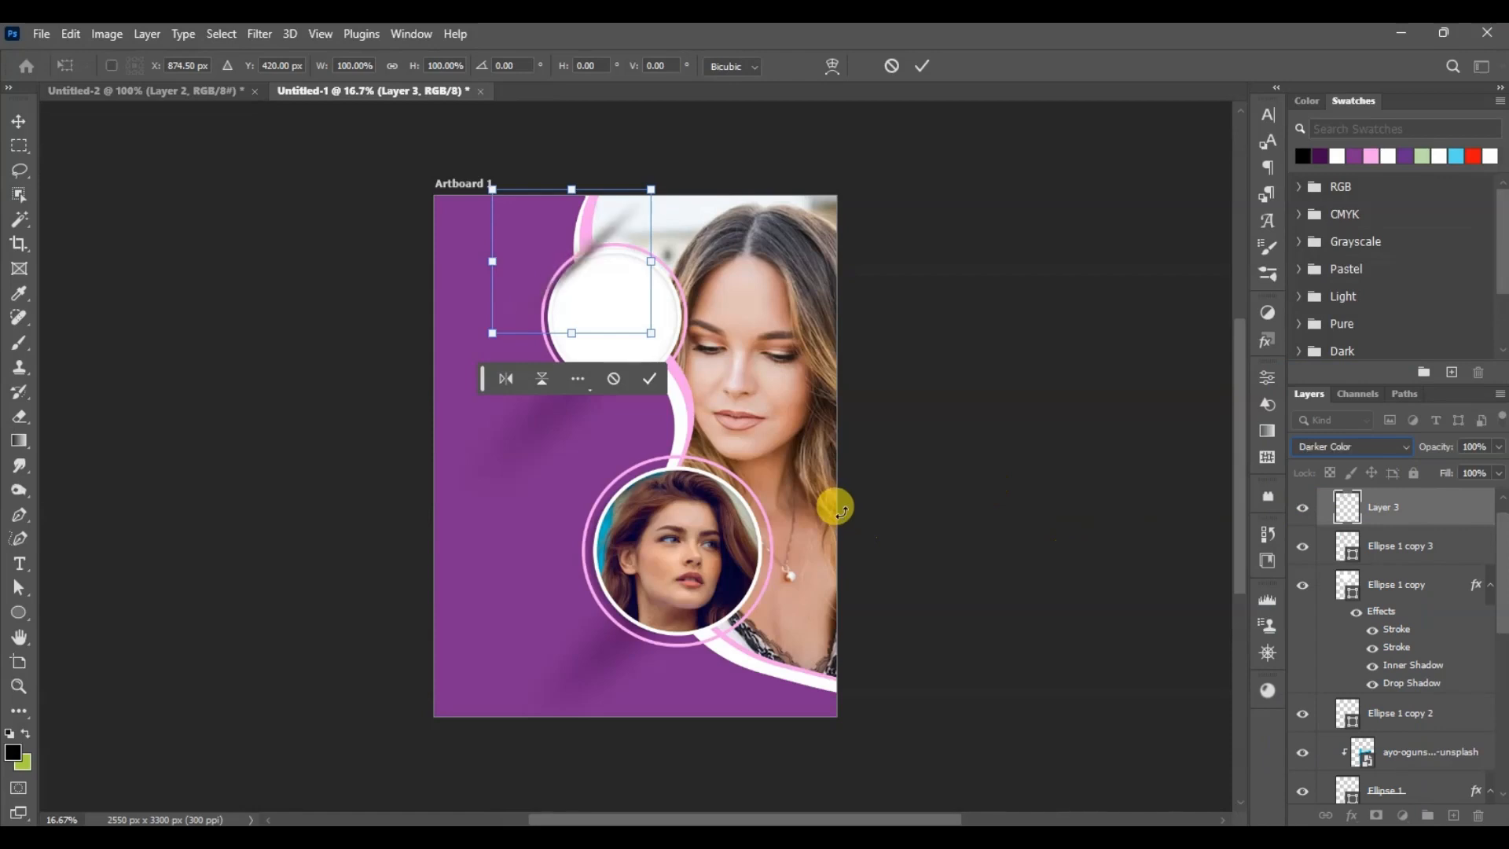
key("ctrl+z")
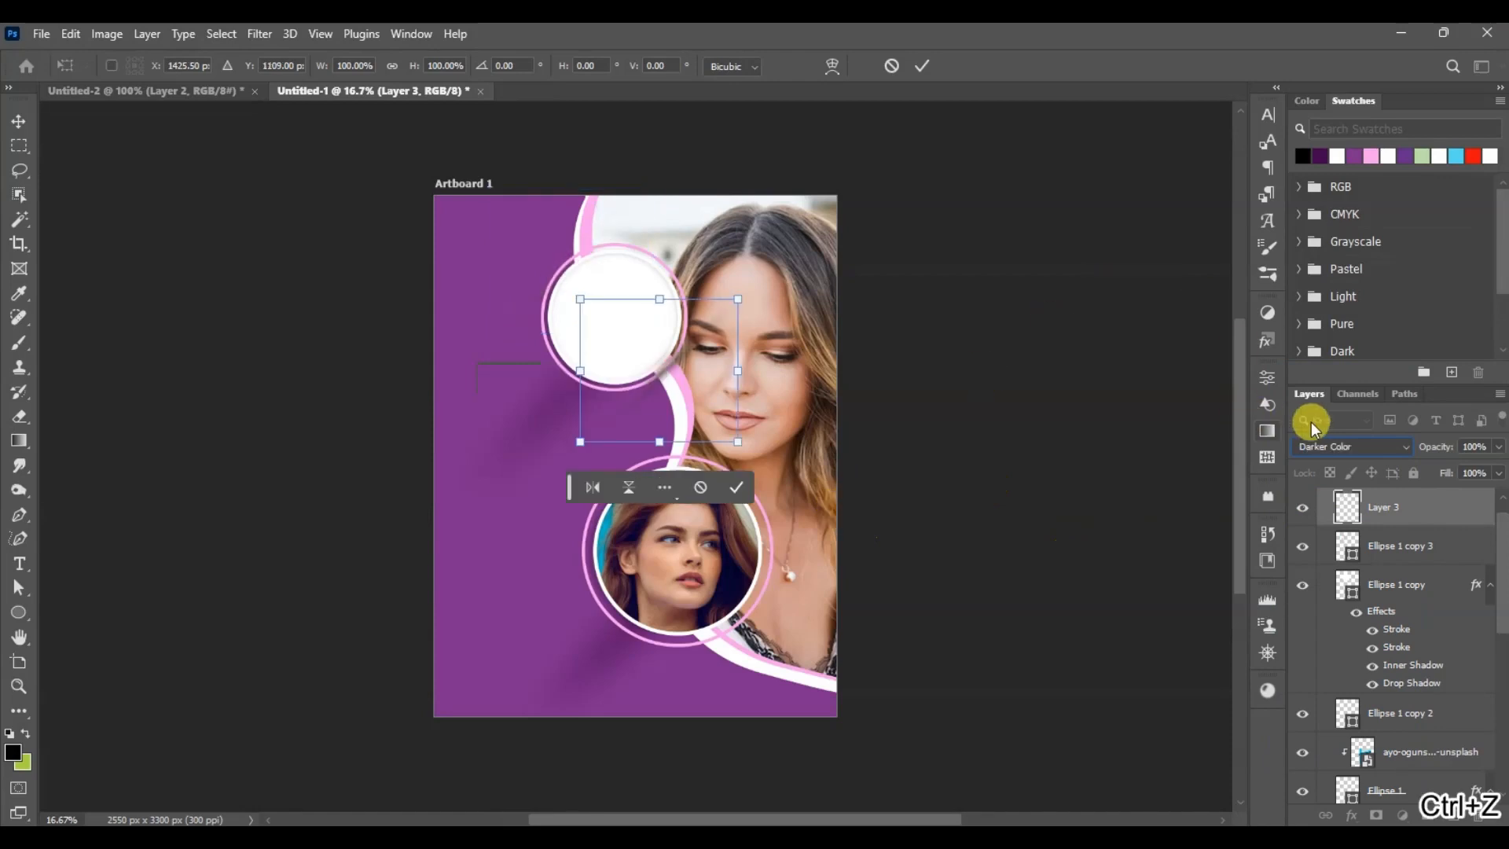
key("Return")
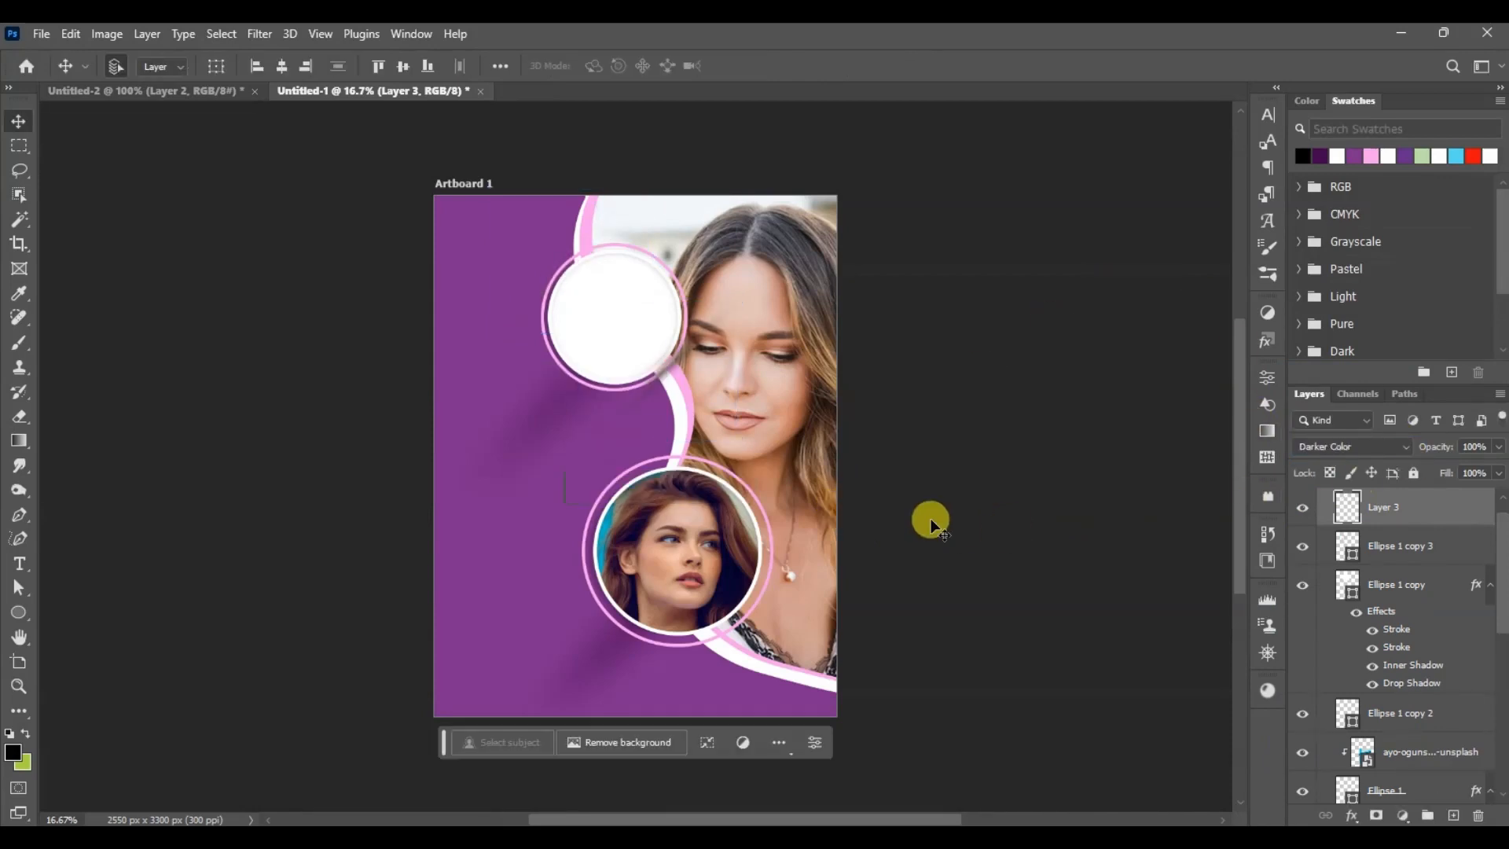
Move the light streak to the lower circle's lower-right edge and set its blend mode to Lighten.
key("ctrl+t")
left_click_drag(695, 368, 758, 609)
left_click(1347, 446)
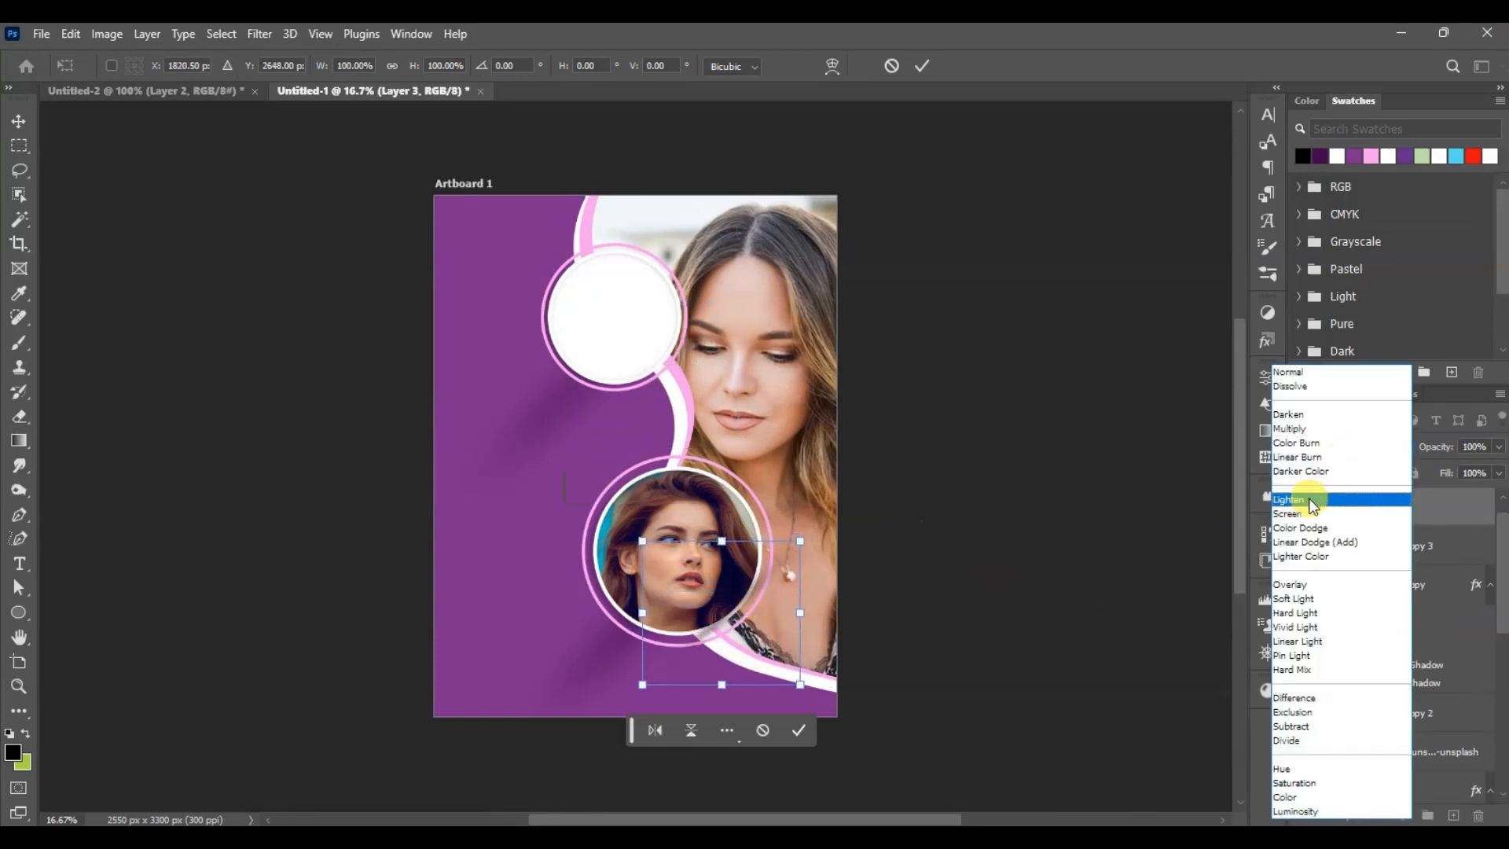
left_click(1304, 505)
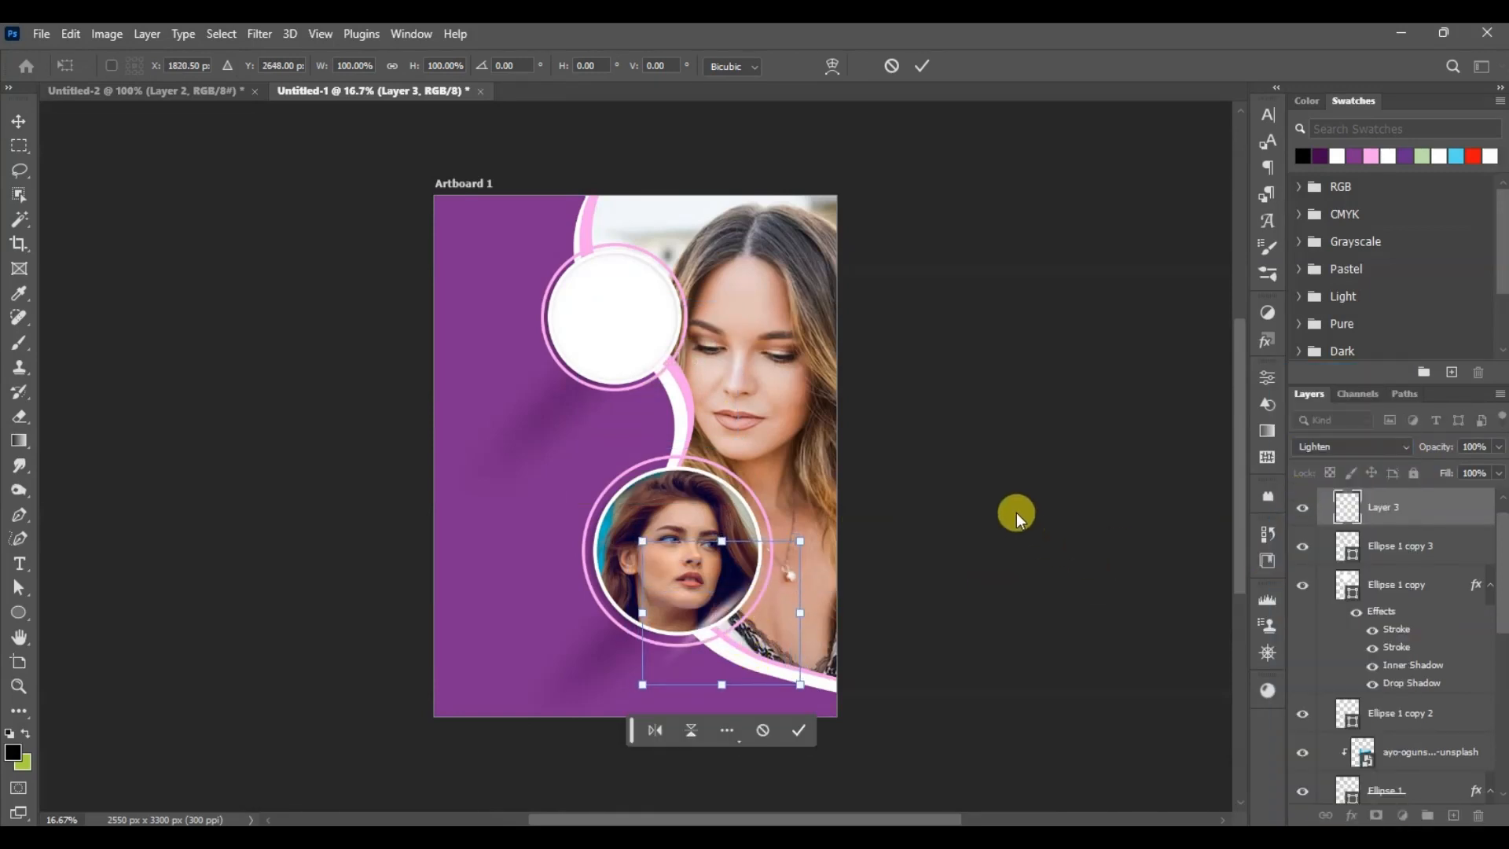
key("Return")
Place two copies of the light streak on the upper circle, at its lower-right and upper-left edges.
mouse_move(727, 614)
left_mouse_down()
mouse_move(663, 355)
mouse_move(659, 375)
left_mouse_up()
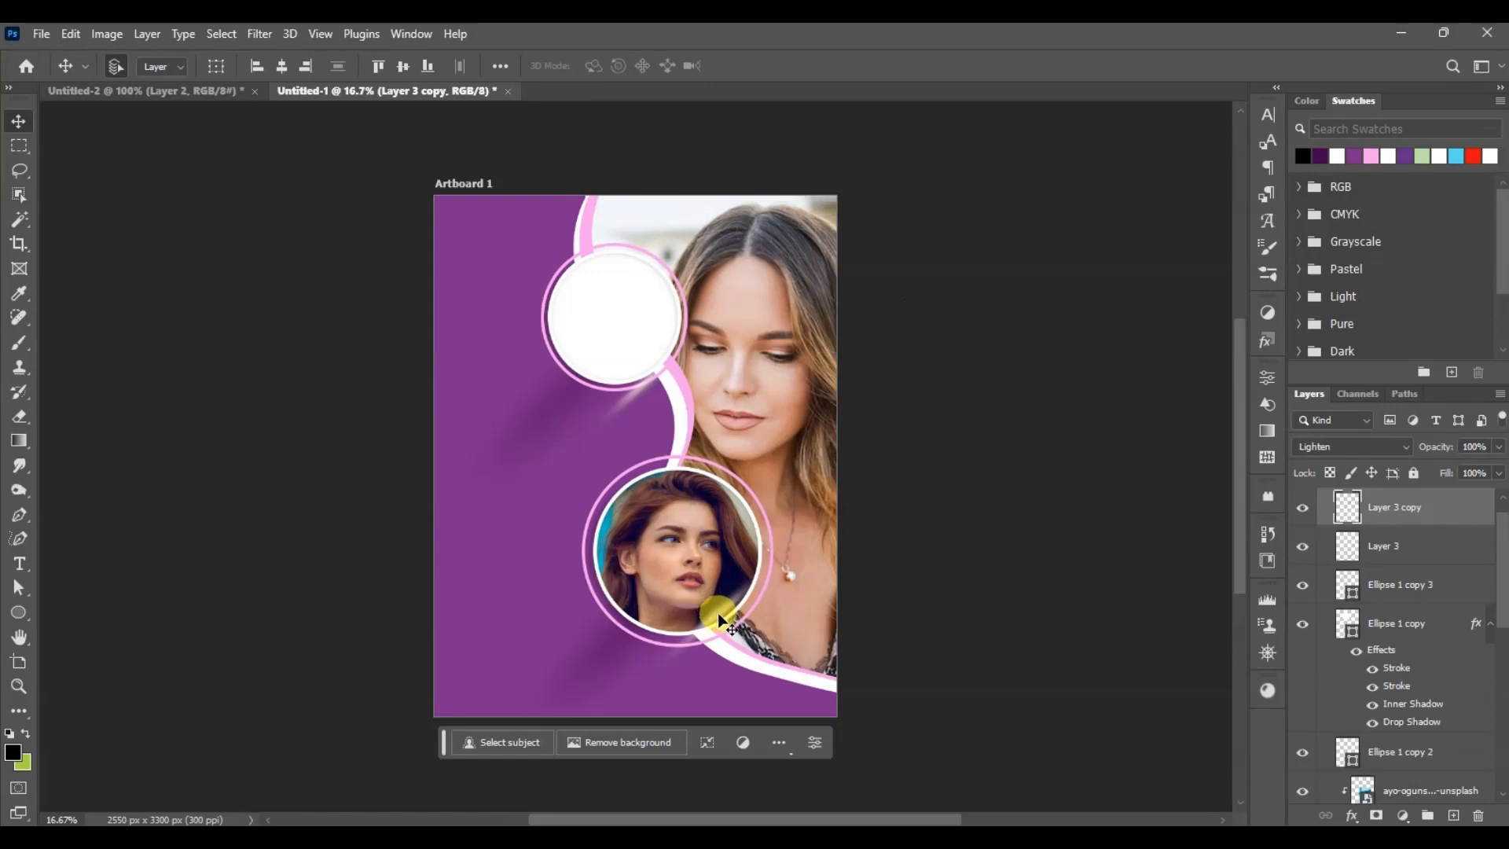
mouse_move(656, 381)
left_mouse_down()
mouse_move(599, 327)
mouse_move(584, 253)
left_mouse_up()
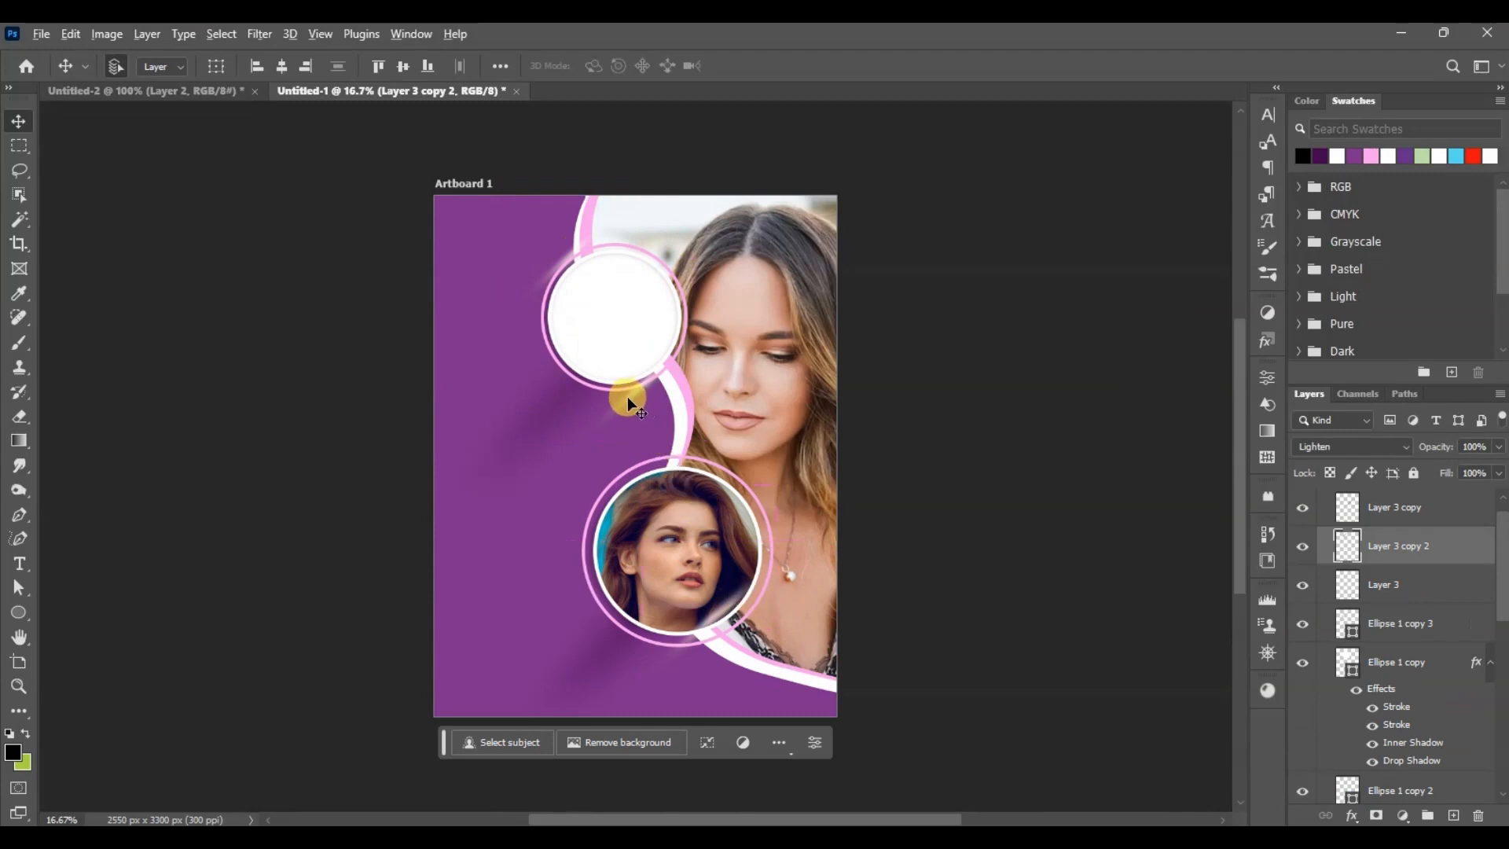
Try a rotated copy of the light streak near the lower circle's upper edge, and delete it.
left_click_drag(628, 405, 629, 481)
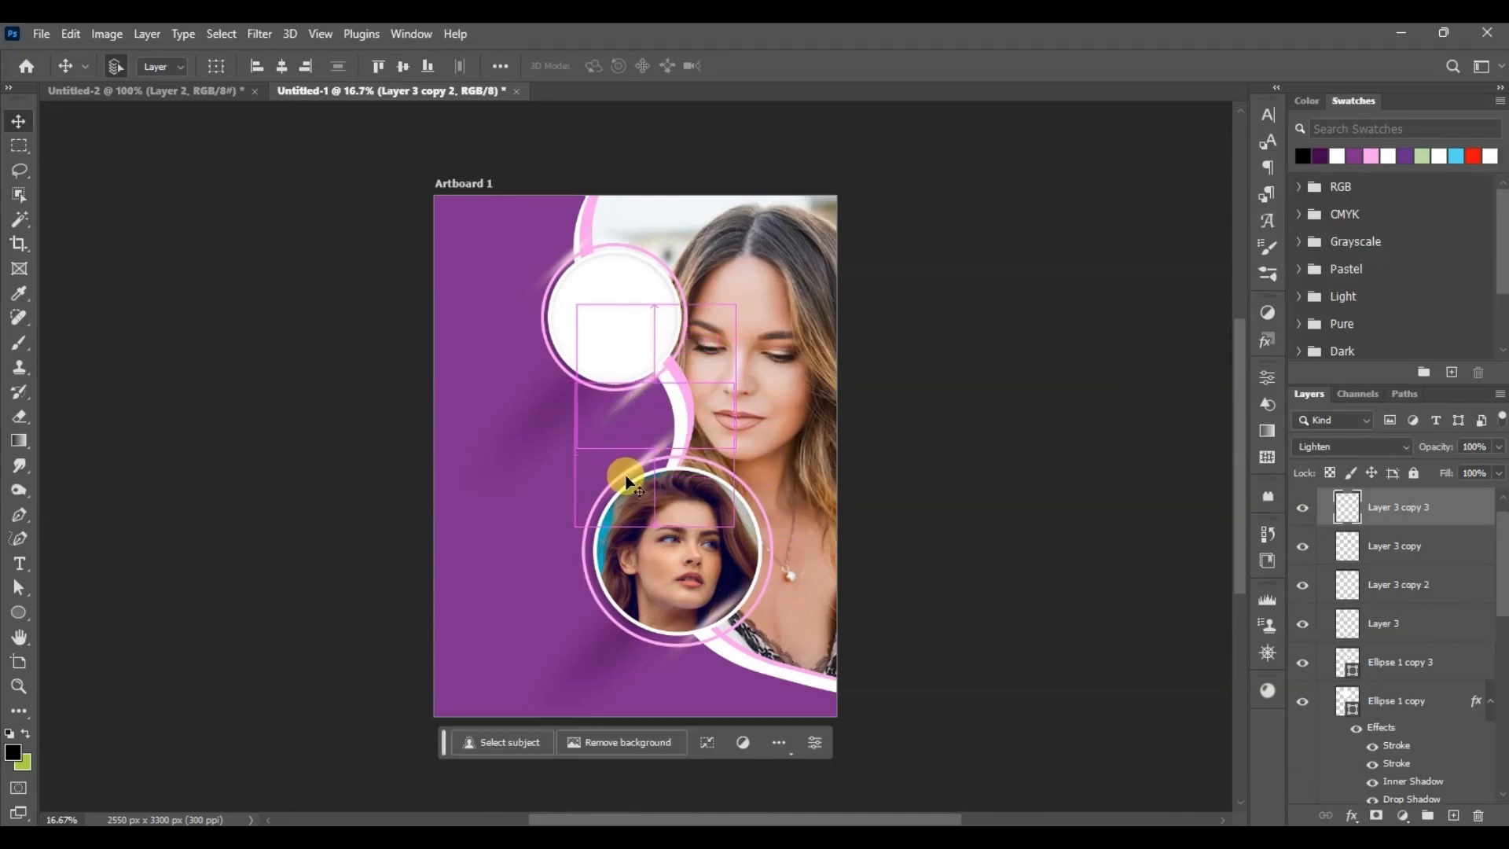
key("ctrl+t")
mouse_move(735, 357)
left_mouse_down()
mouse_move(813, 495)
mouse_move(806, 561)
mouse_move(506, 512)
mouse_move(576, 547)
left_mouse_up()
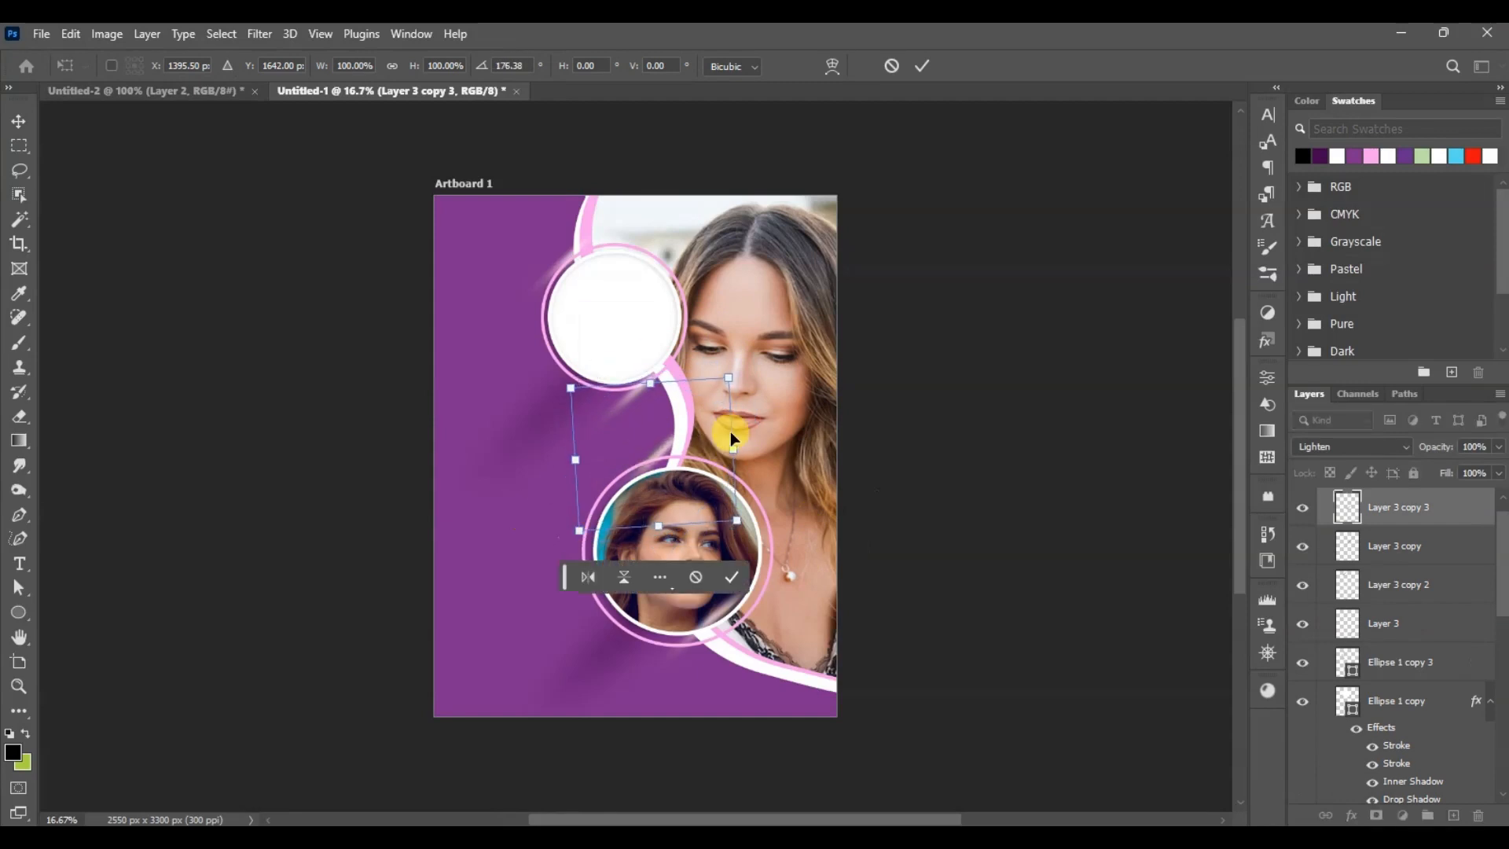
mouse_move(743, 361)
left_mouse_down()
mouse_move(554, 338)
mouse_move(475, 434)
mouse_move(492, 451)
mouse_move(682, 427)
left_mouse_up()
key("Return")
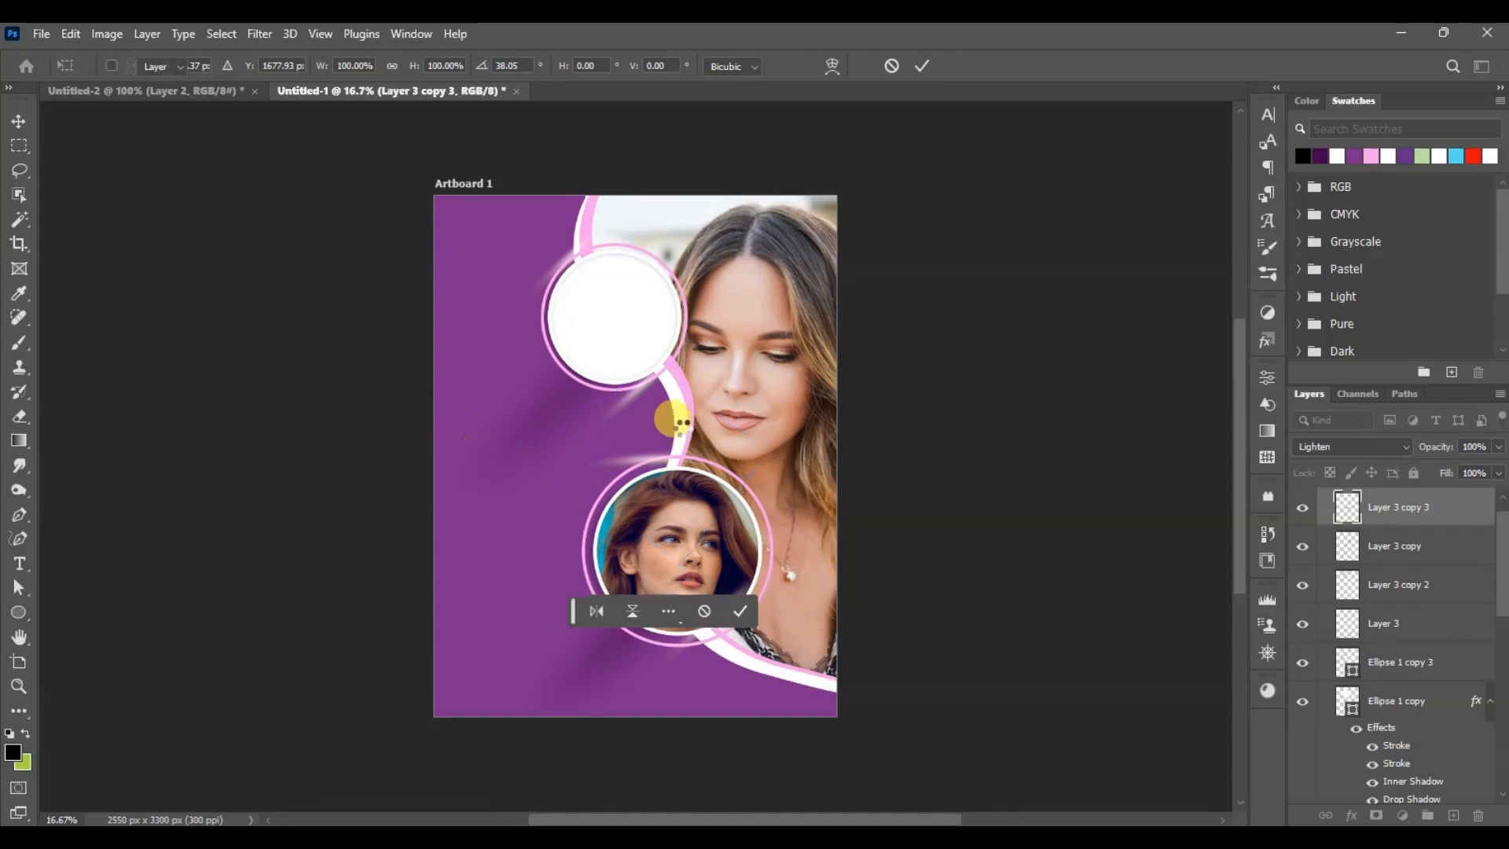
key("Delete")
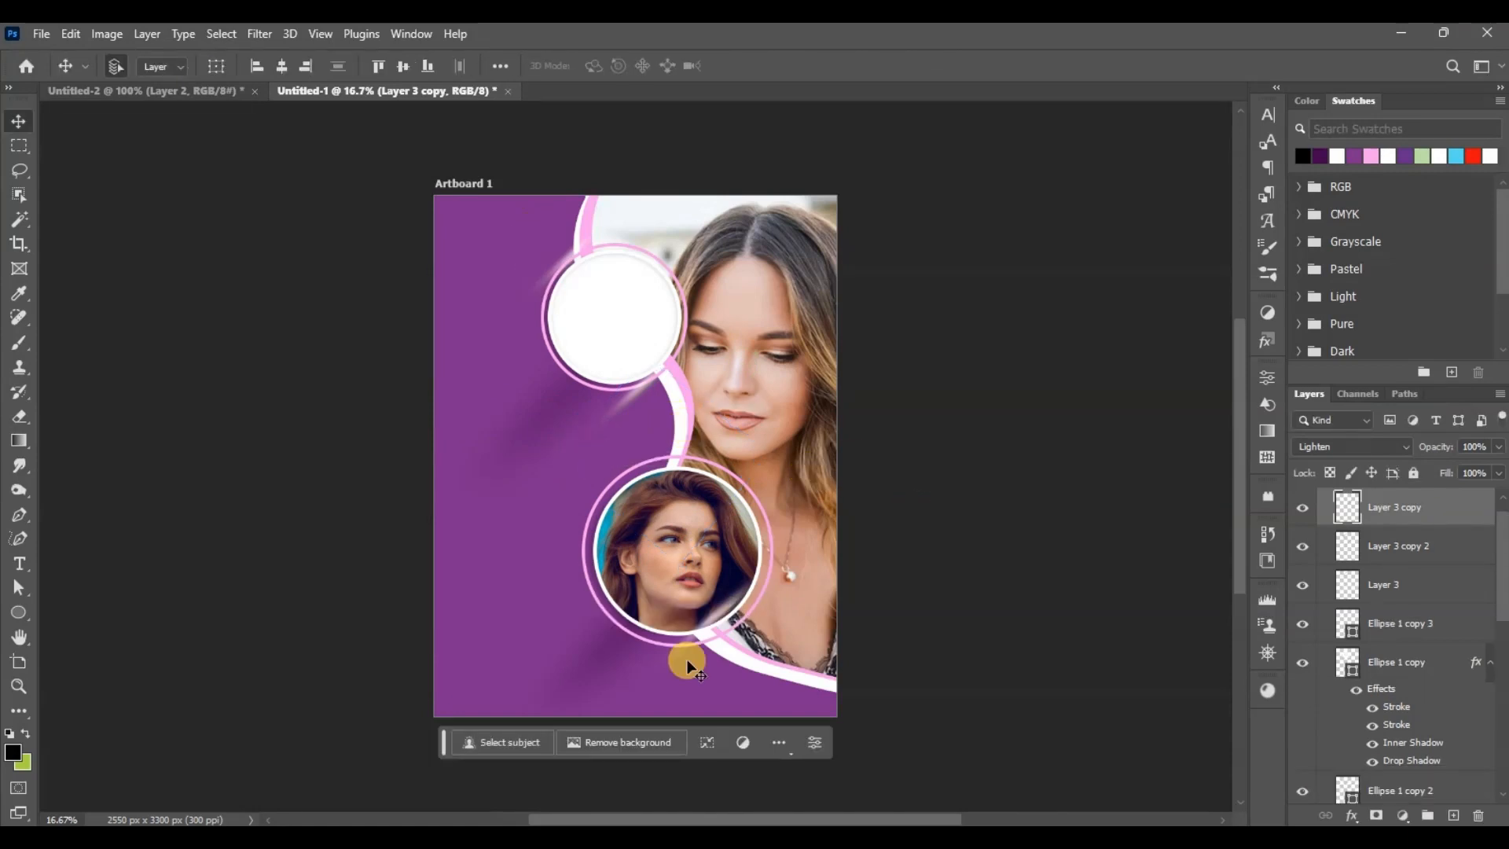
Shift the lower circle's light streak down to the outer edge of its pink ring.
left_click(711, 613)
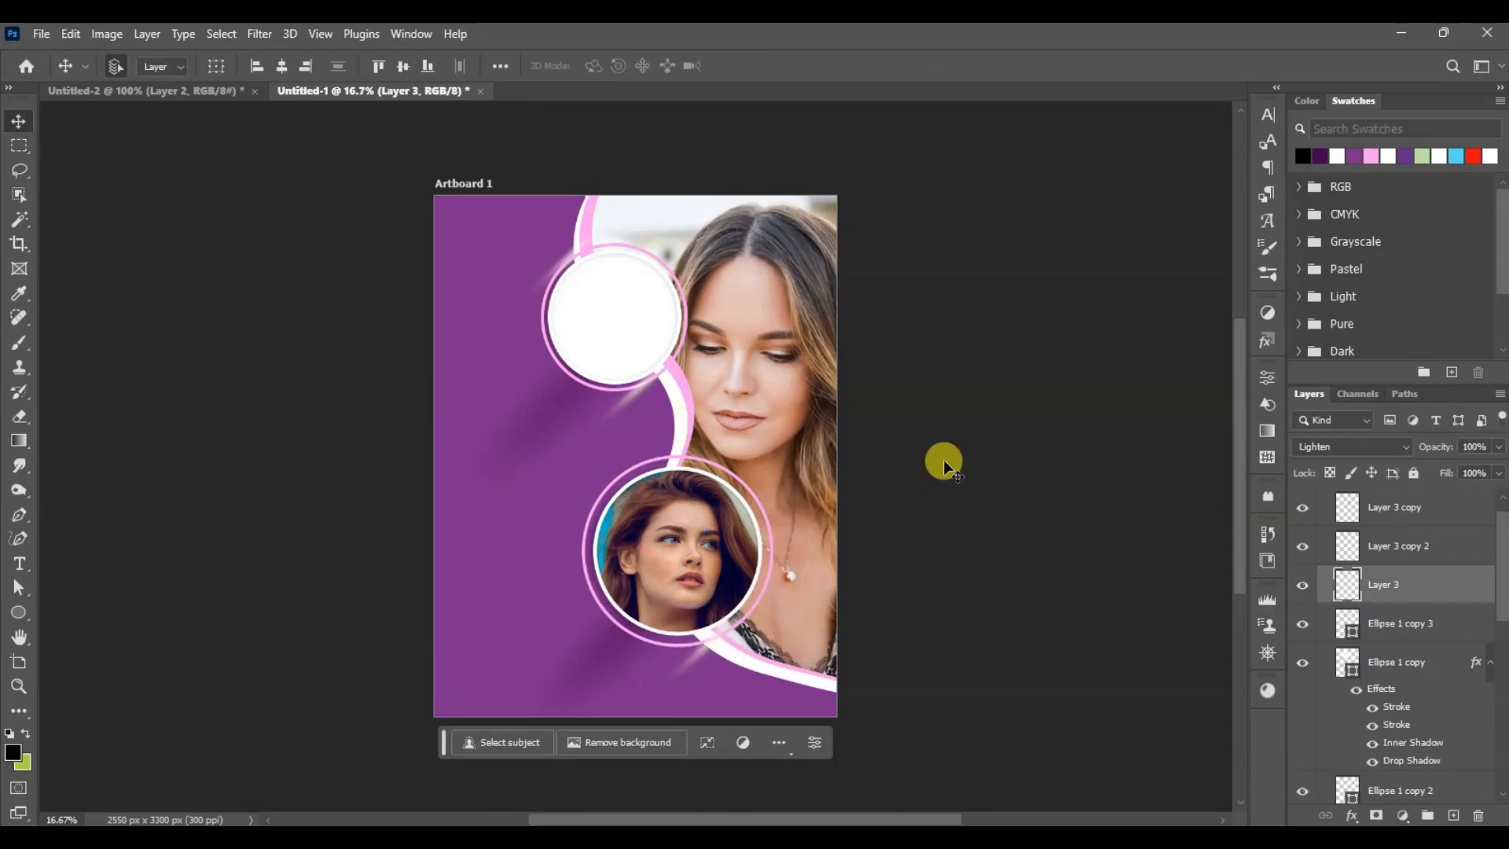
Open the overlay colour of the shadow beneath the upper circle for editing.
left_click(552, 406)
double_click(1390, 796)
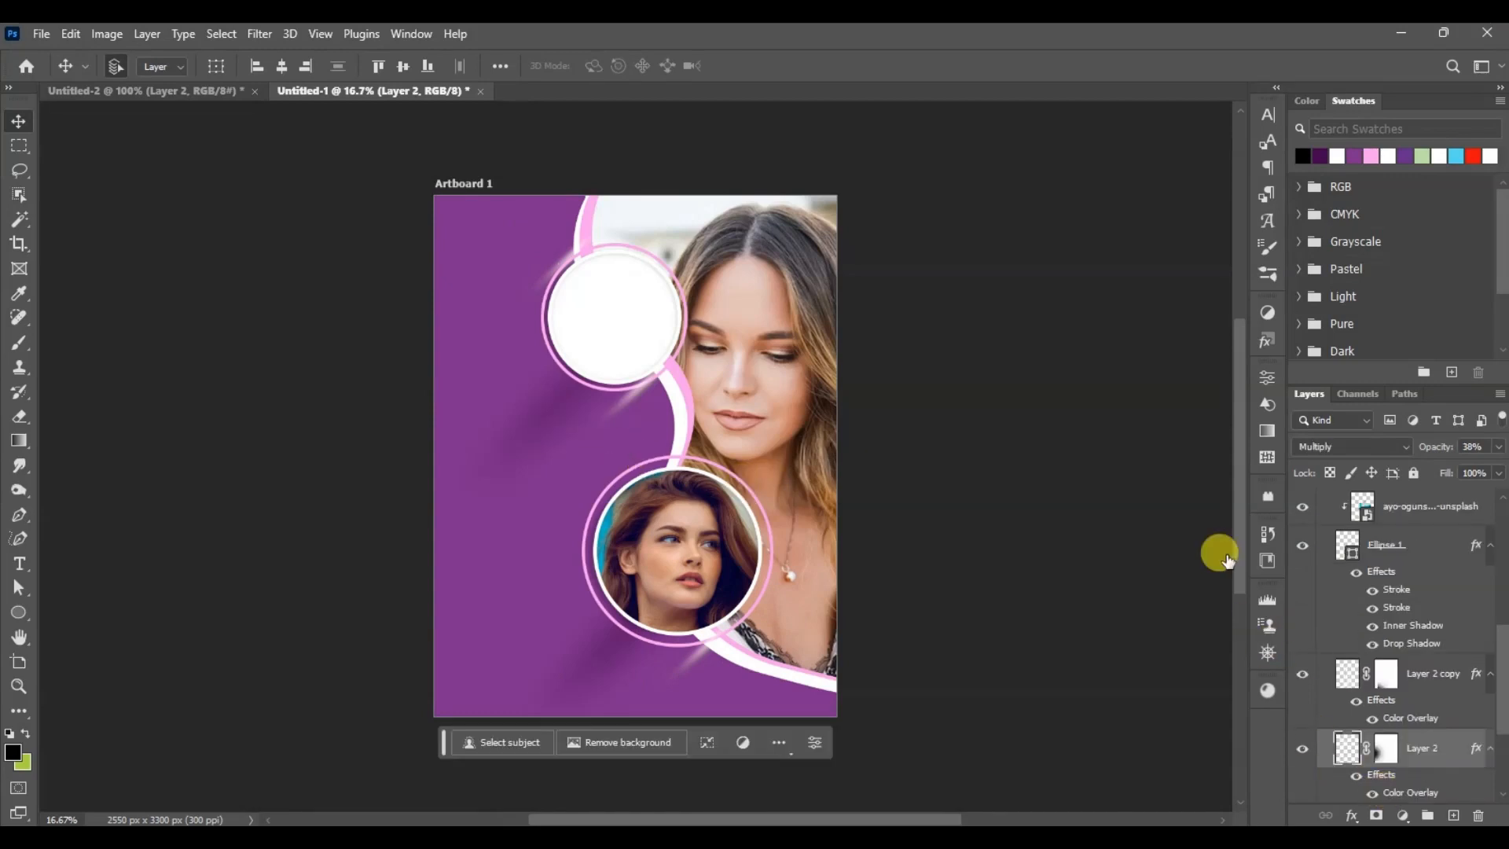
left_click(1149, 391)
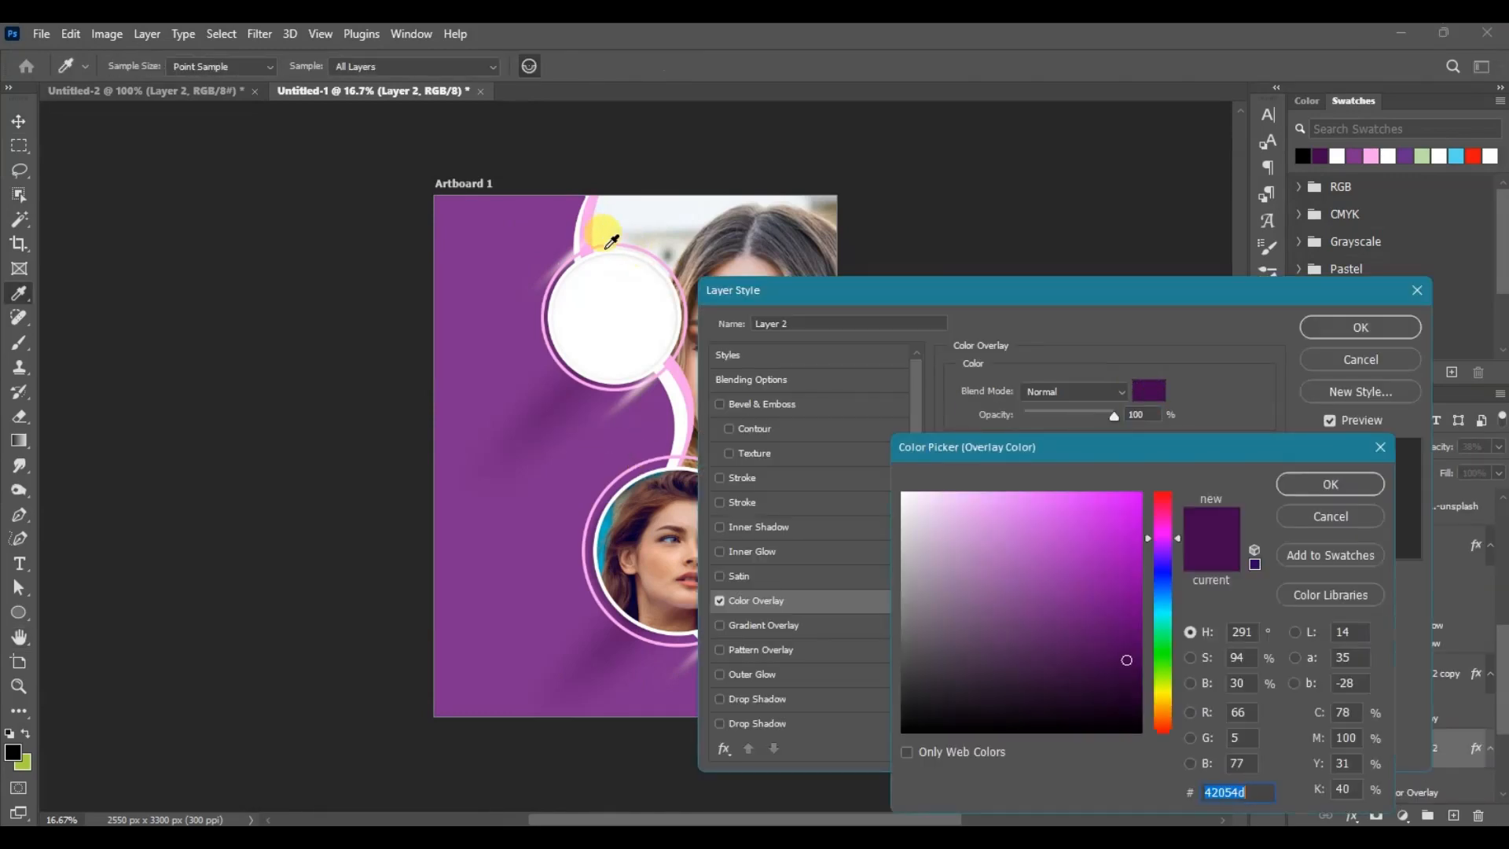